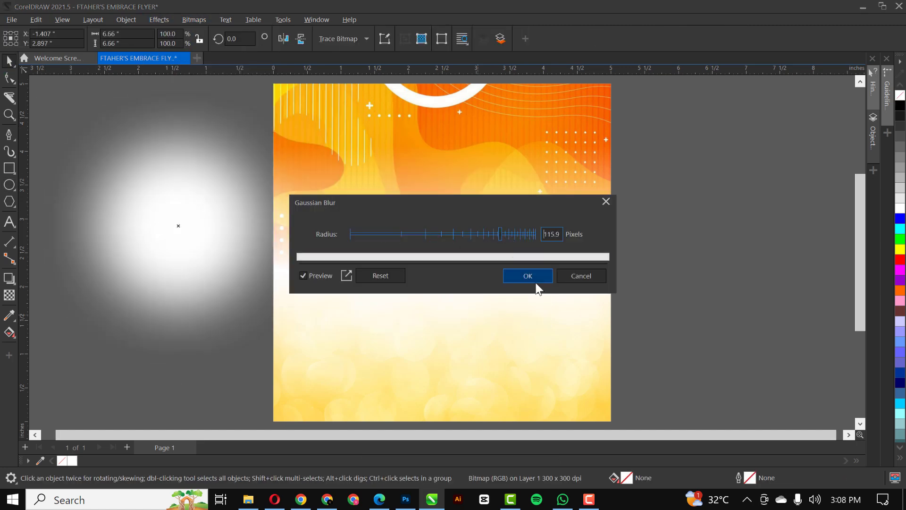
Apply the 115.9 px Gaussian blur to the white glow and drag it to the flyer's lower right.
left_click(536, 277)
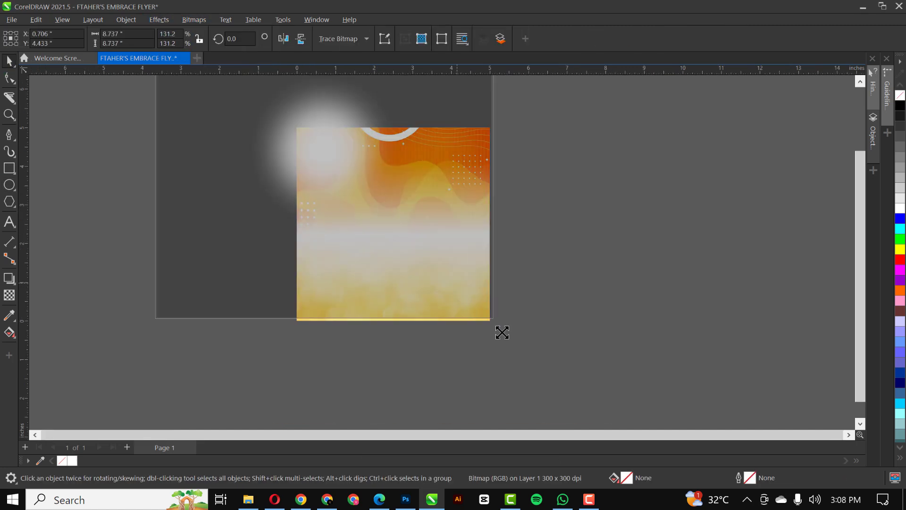
left_click(158, 19)
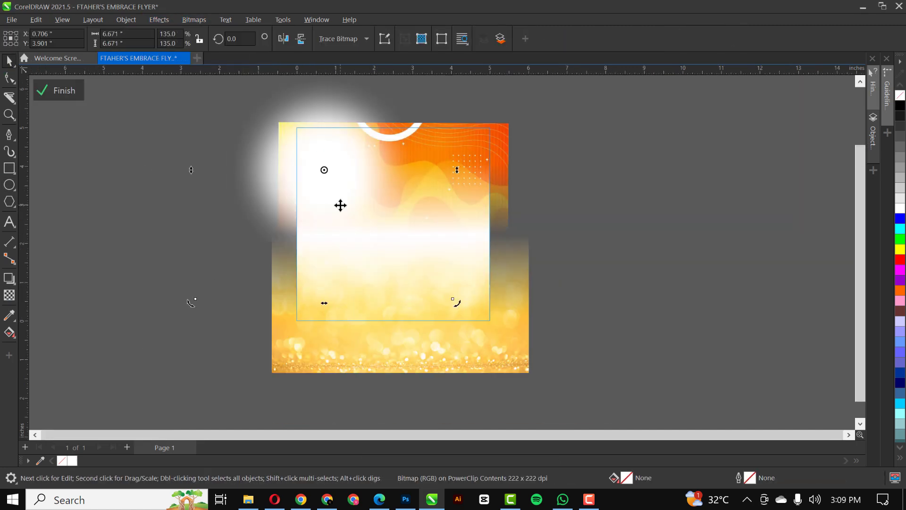
left_click_drag(395, 229, 581, 323)
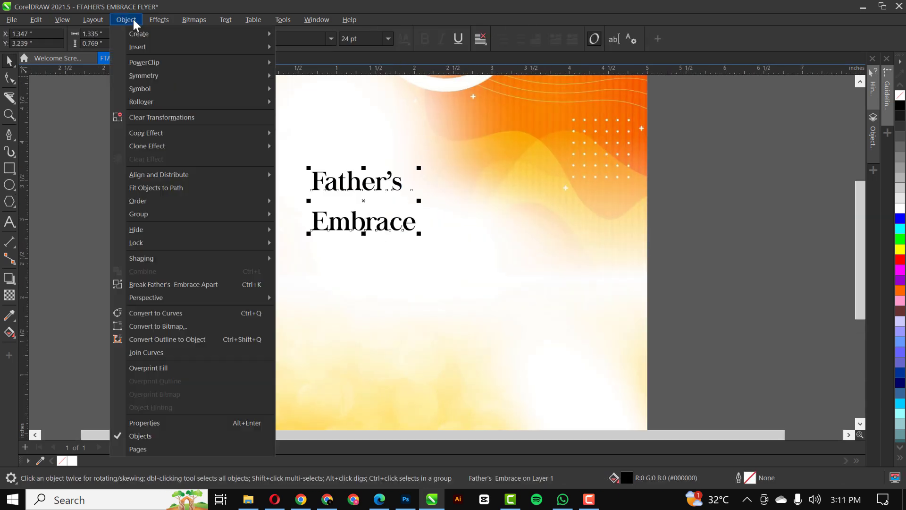
left_click(163, 286)
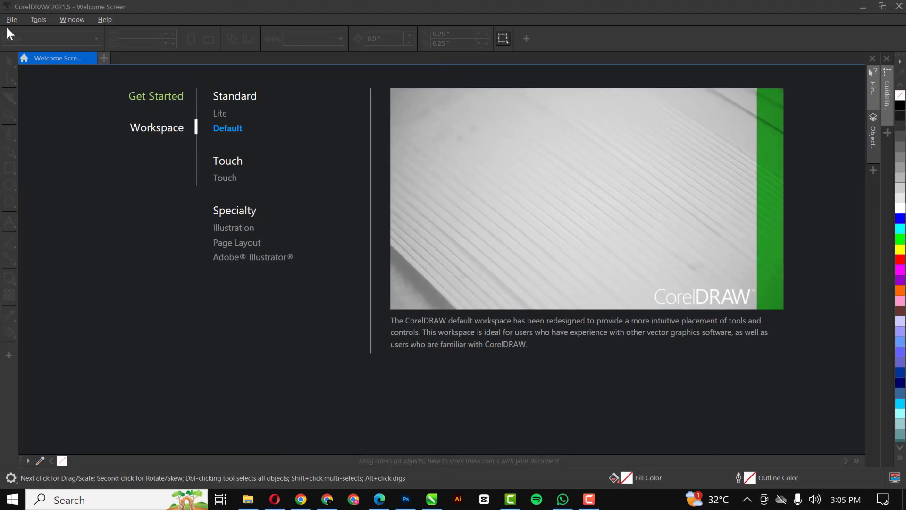
Start a new 5 × 5 inch, 300 dpi document and name it FTAHER'S EMBRACE FLYER.
left_click(7, 21)
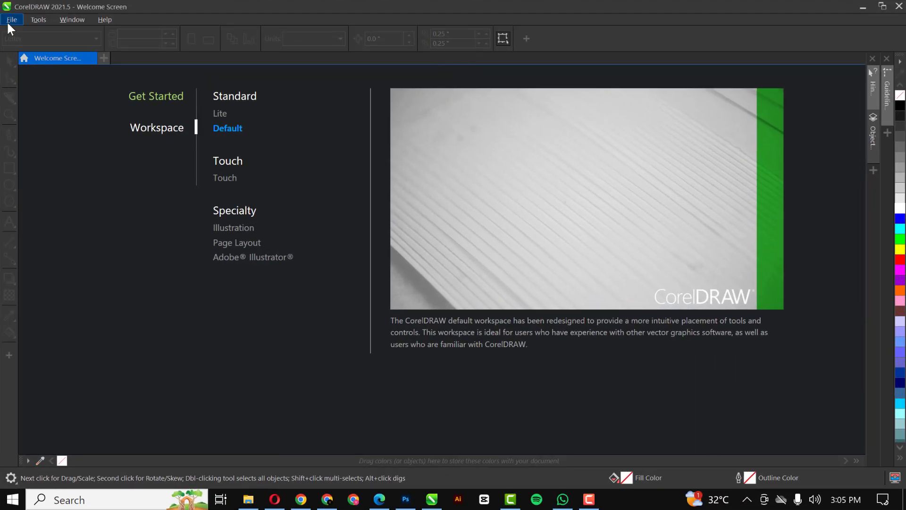
left_click(24, 33)
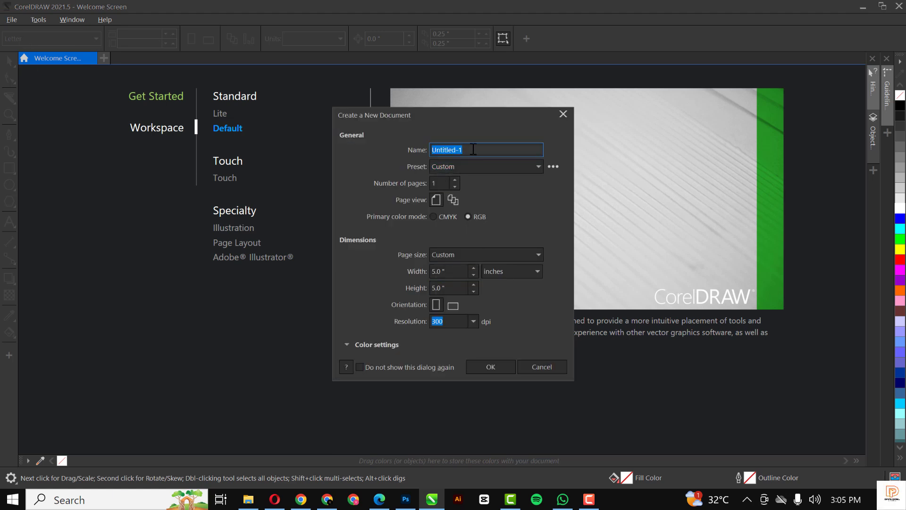
left_click_drag(473, 150, 430, 149)
type("CH")
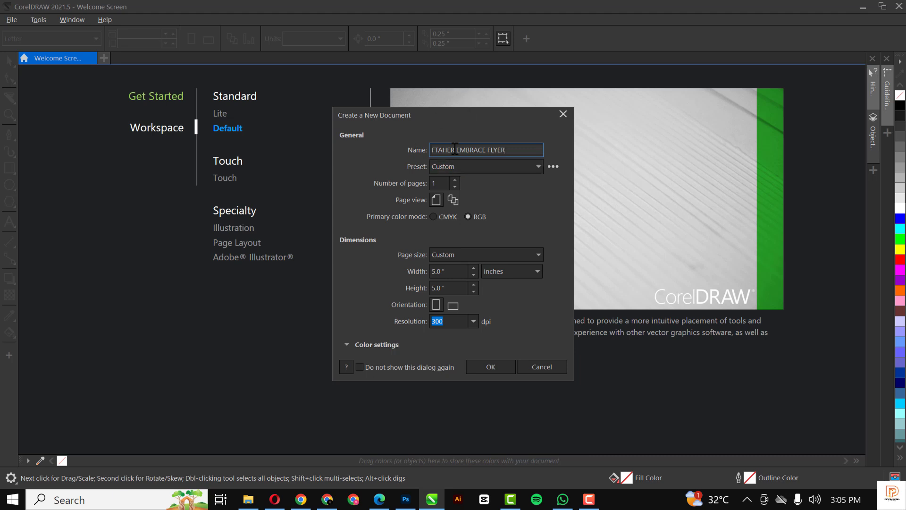
left_click(454, 149)
type("'S")
Create the document and cover the page with a page-sized rectangle that has no outline.
left_click(486, 364)
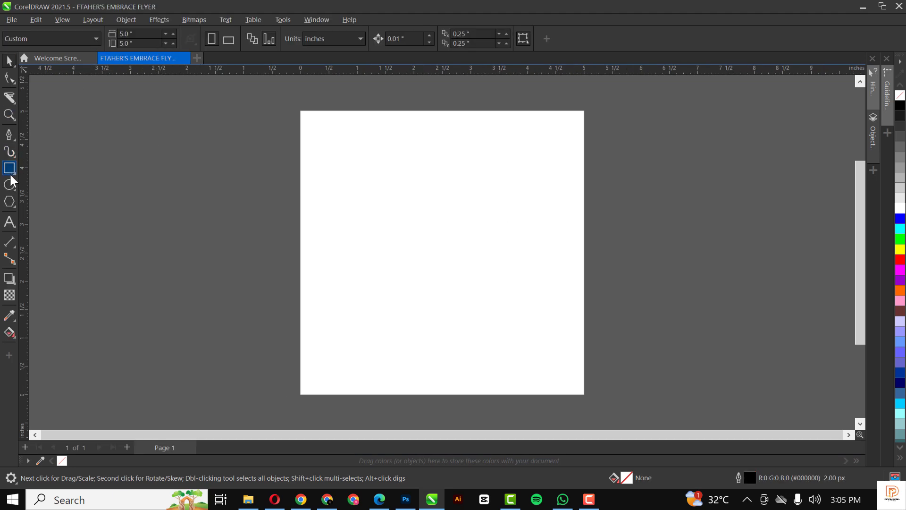
double_click(6, 172)
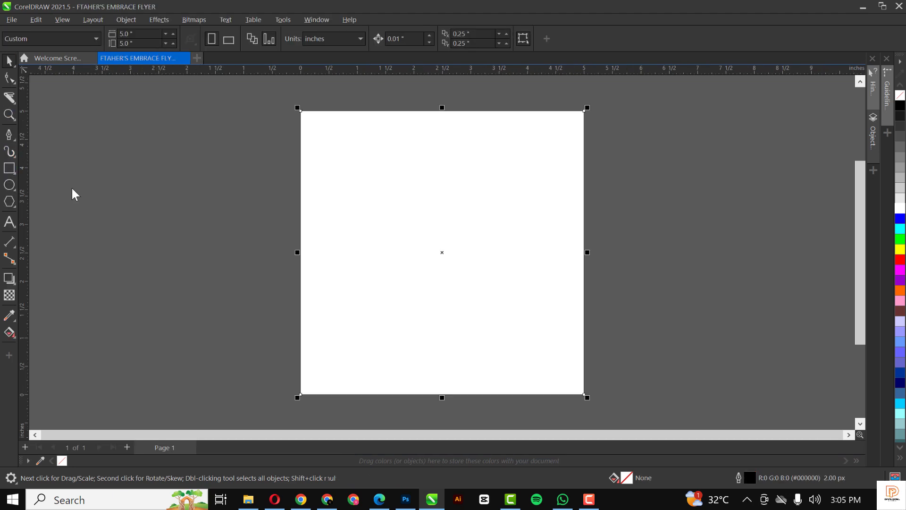
right_click(900, 96)
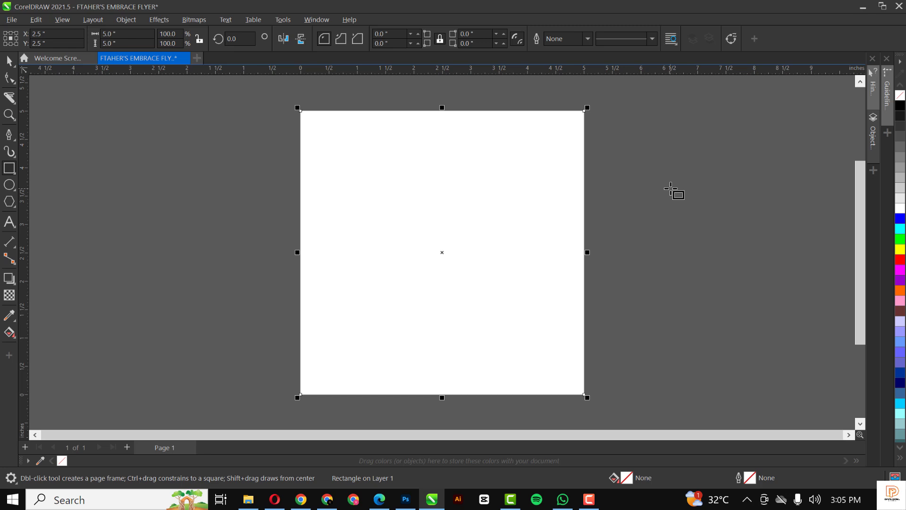
key("F4")
key("space")
left_click(657, 190)
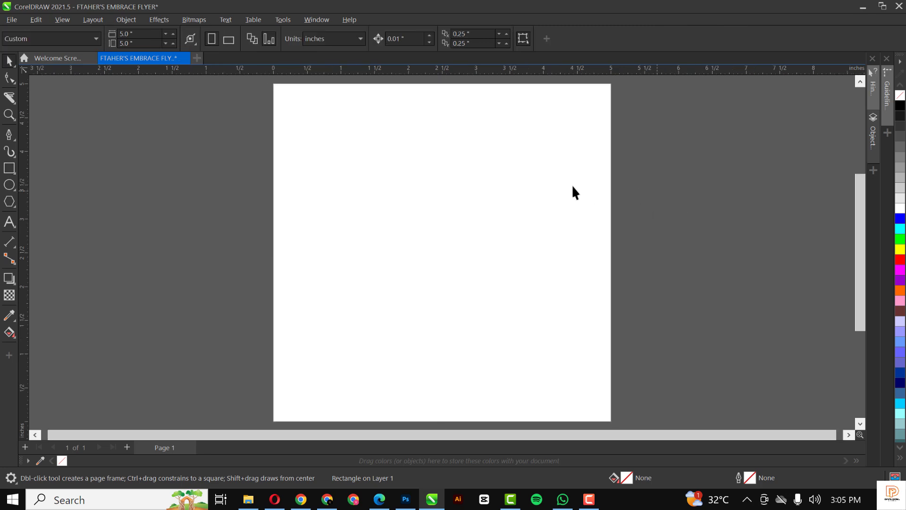
left_click(554, 177)
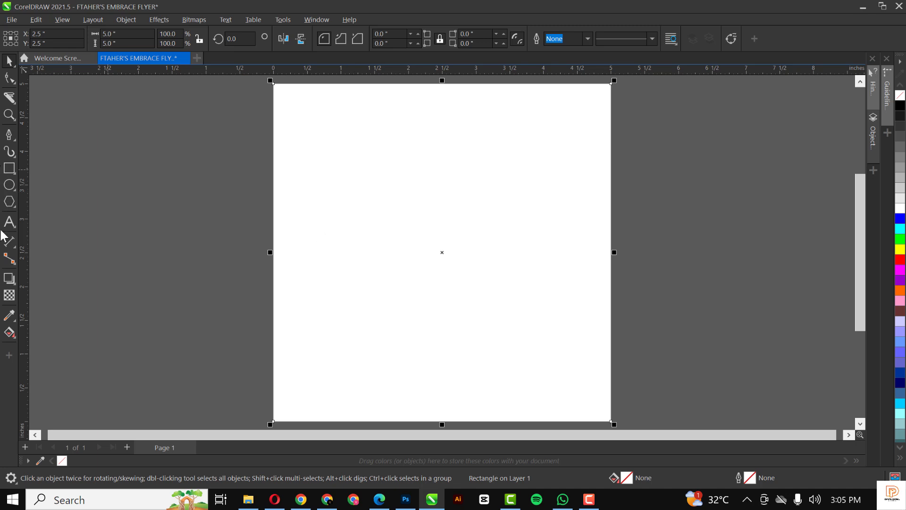
left_click(9, 201)
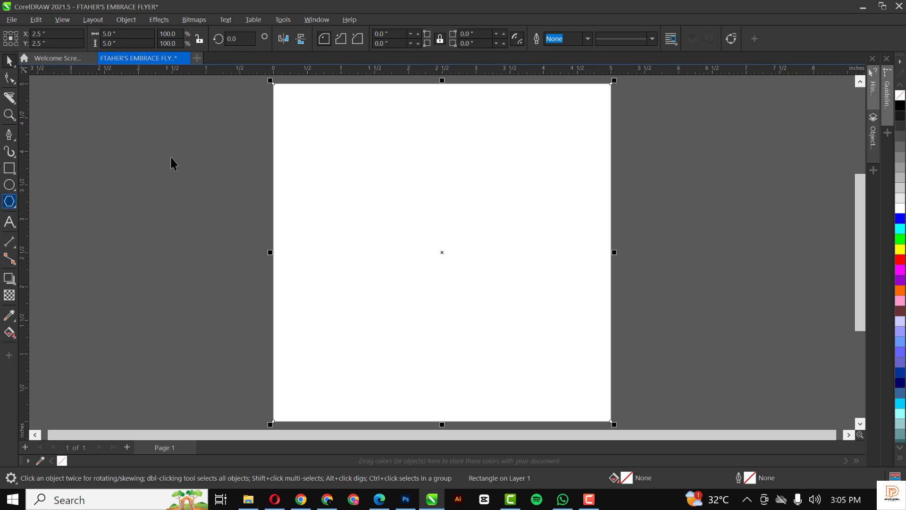
left_click(248, 499)
Drag the orange abstract image from the RESOURCE folder into the flyer document.
left_click(158, 100)
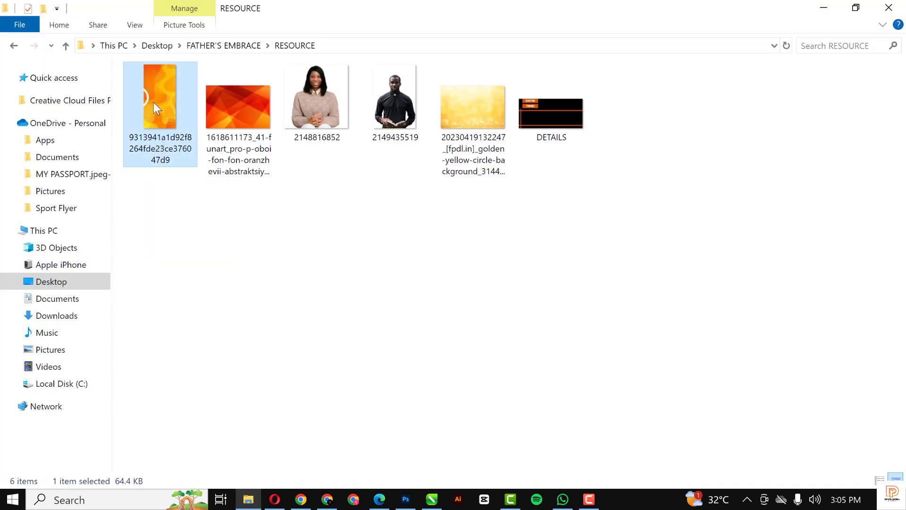
left_click_drag(155, 93, 223, 202)
scroll(411, 204, "down", 3)
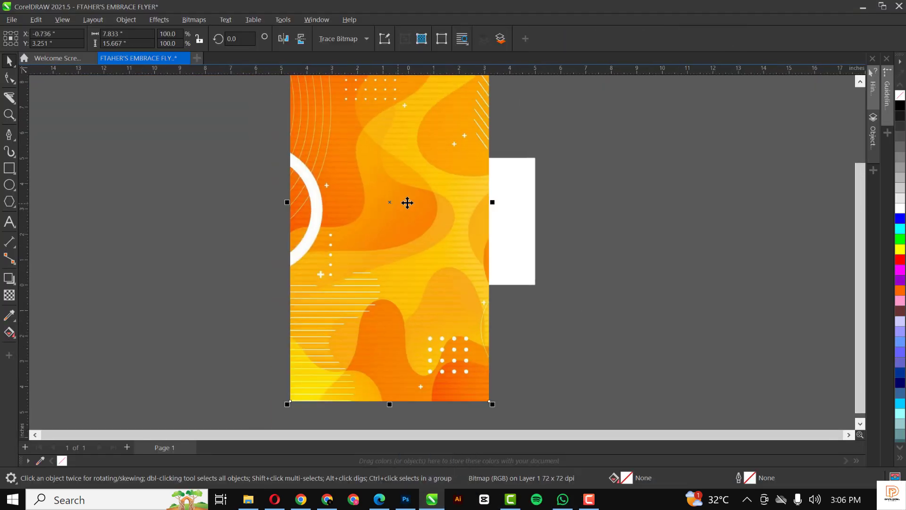
scroll(408, 202, "down", 2)
Rotate the orange image to lie horizontally and nudge it onto the page top.
left_click(420, 157)
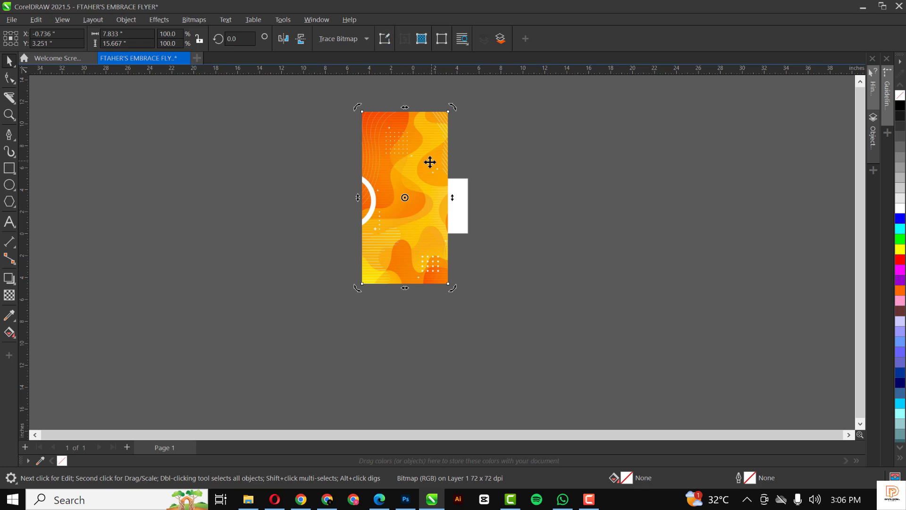
left_click(406, 184)
left_click(424, 143)
left_click_drag(451, 108, 492, 216)
scroll(448, 205, "up", 3)
scroll(454, 190, "up", 3)
mouse_move(441, 184)
left_mouse_down()
mouse_move(432, 183)
mouse_move(439, 181)
left_mouse_up()
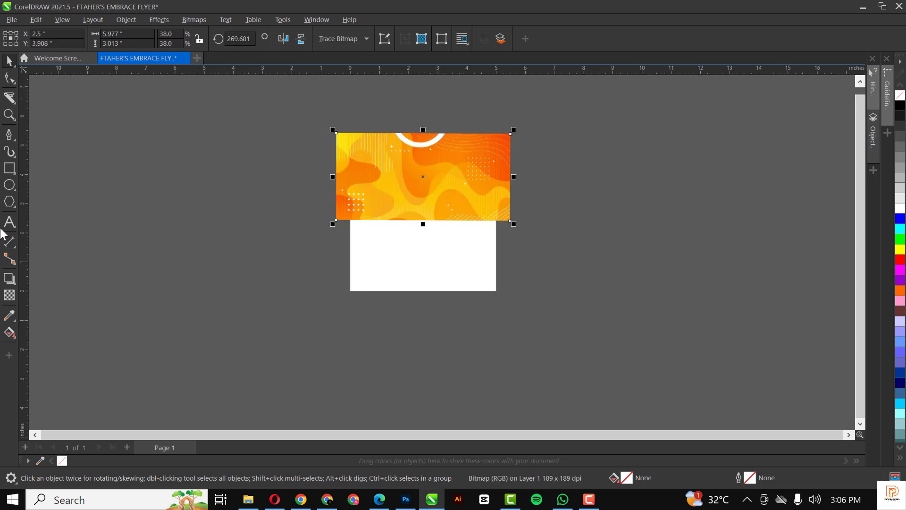
Give the orange image a linear transparency that fades out towards its bottom.
left_click(9, 295)
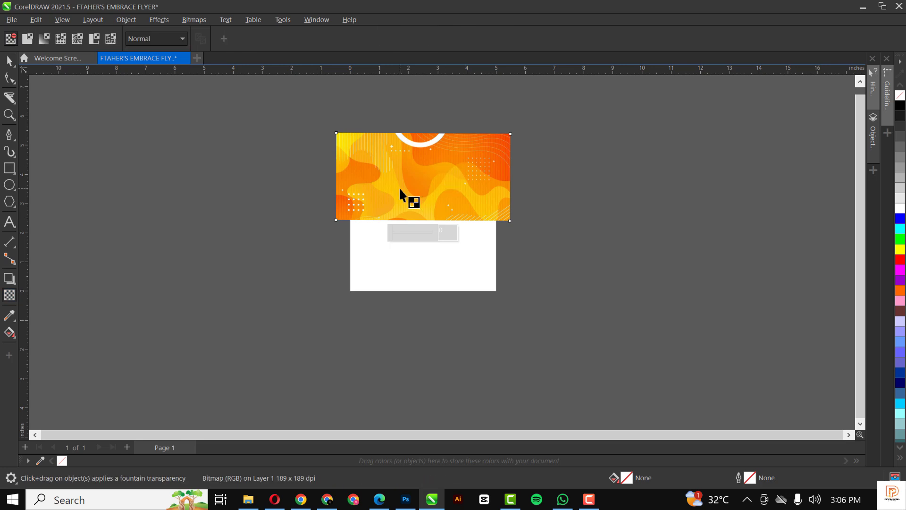
left_click_drag(427, 173, 427, 218)
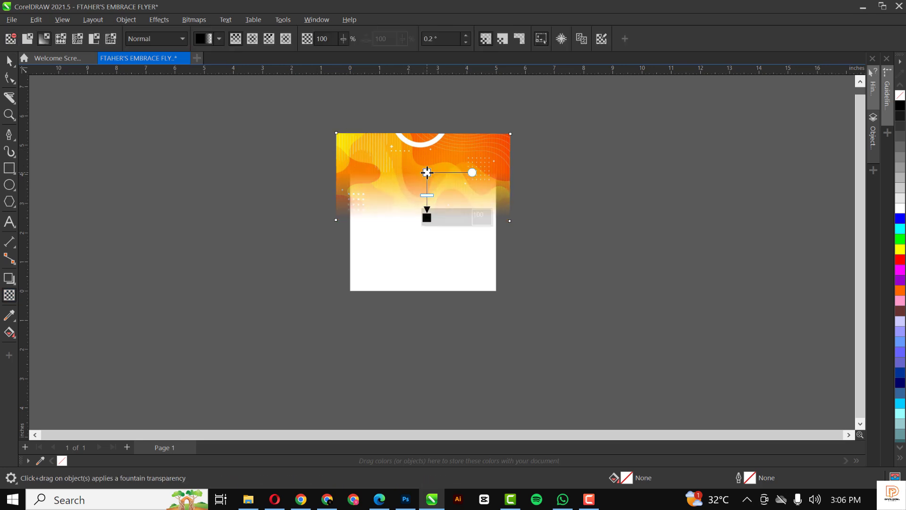
left_click_drag(426, 172, 426, 163)
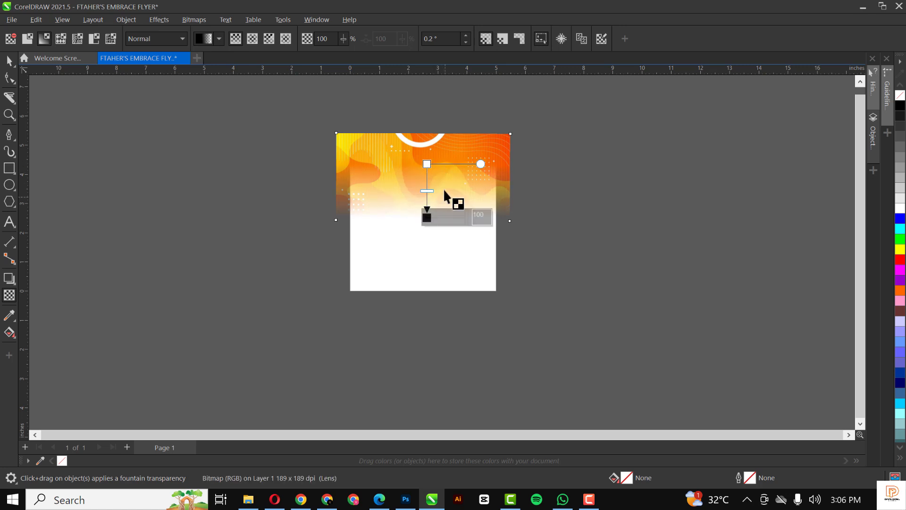
scroll(442, 184, "up", 1)
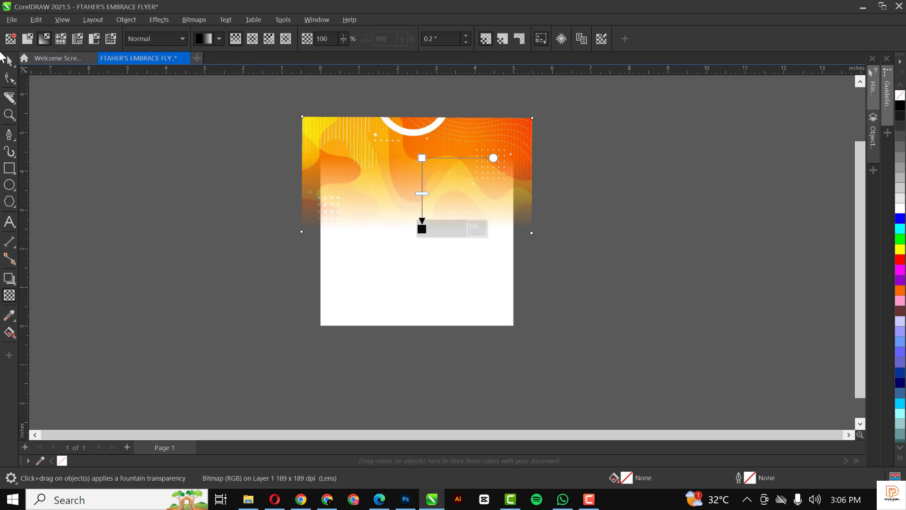
Move the orange image aside and PowerClip it inside the page rectangle.
left_click(9, 61)
left_click_drag(360, 151, 676, 160)
right_click(706, 165)
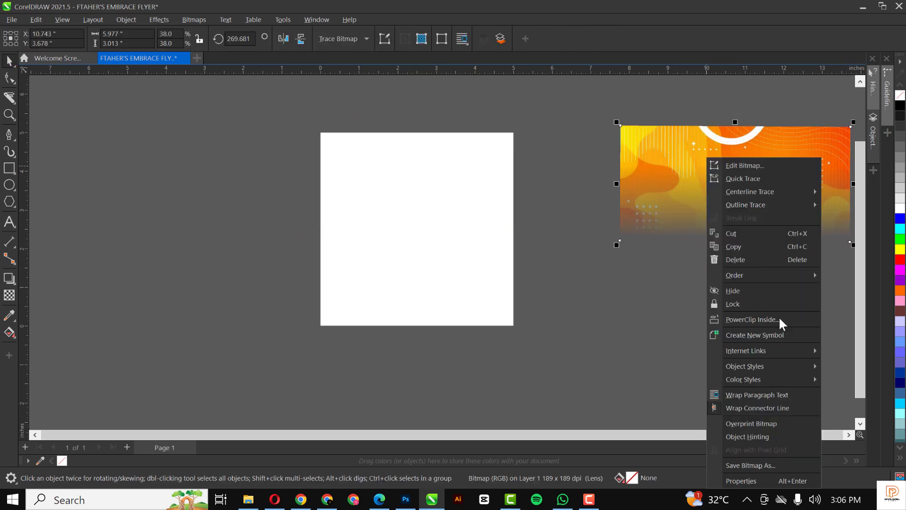
left_click(748, 319)
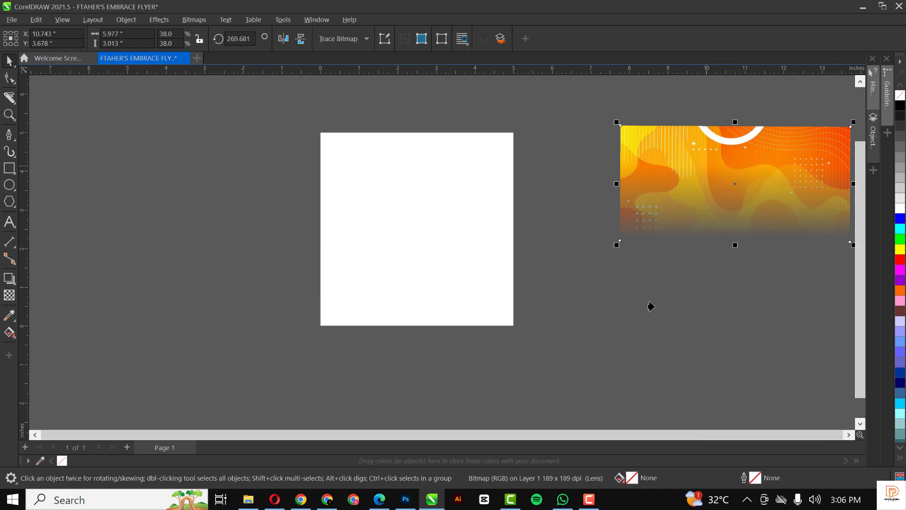
left_click(409, 244)
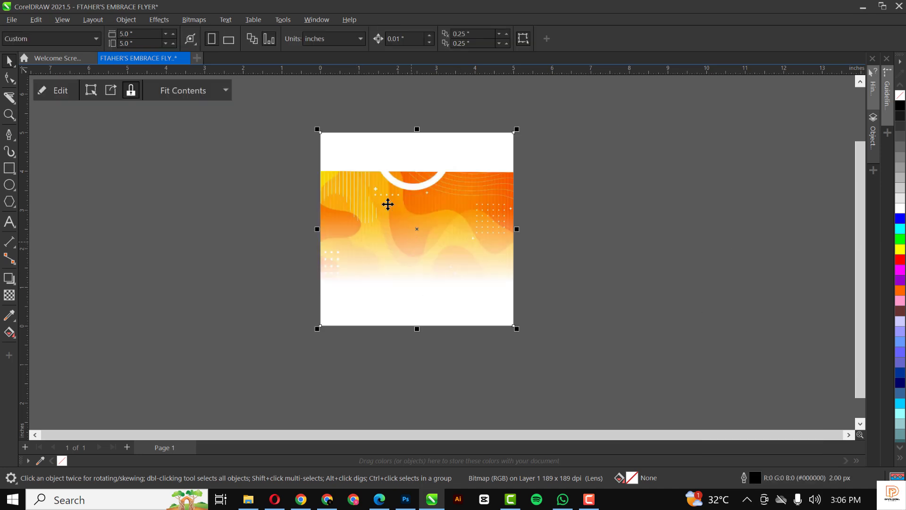
Edit the PowerClip contents to shift the orange image up to the page's top edge.
left_click(59, 91)
left_click(435, 218)
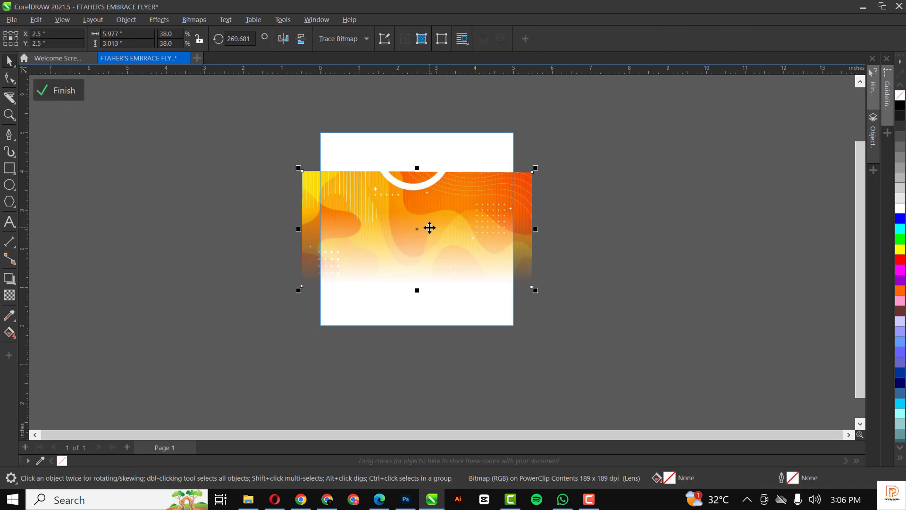
left_click_drag(429, 226, 430, 198)
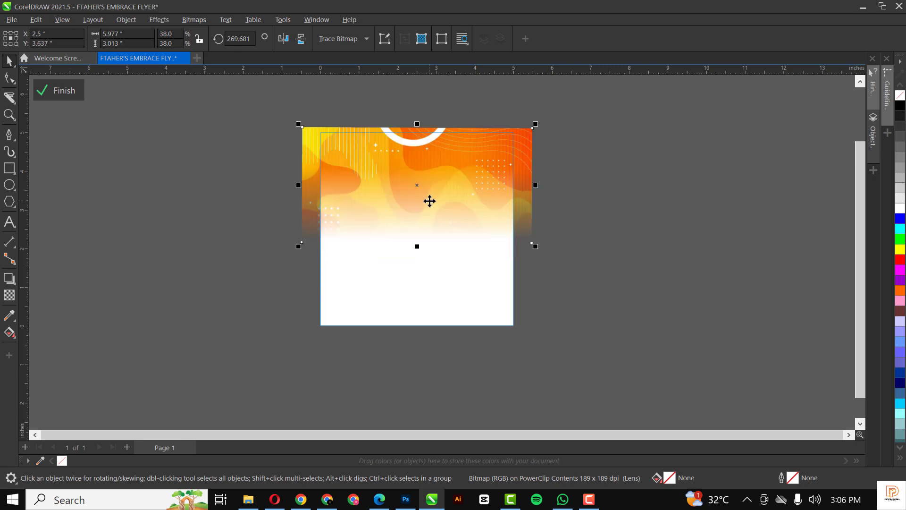
left_click(60, 90)
left_click(526, 250)
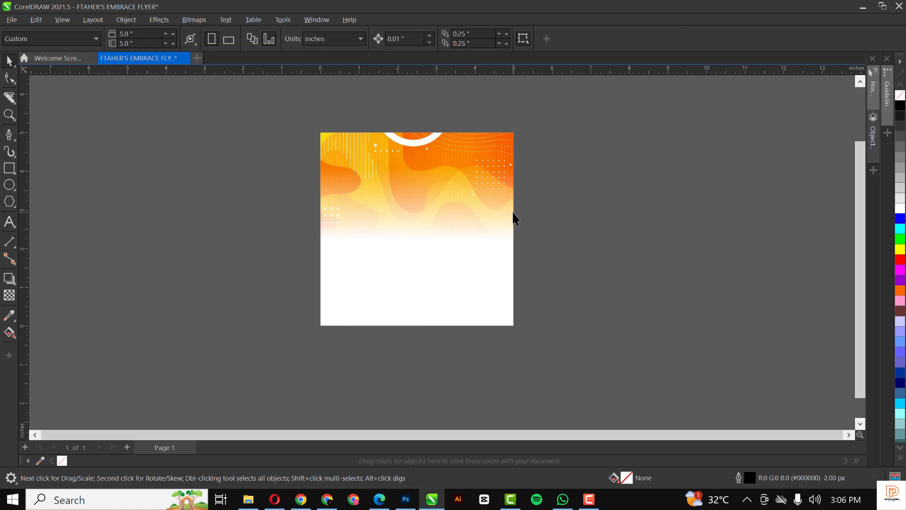
Bring the golden bokeh image into the flyer and move it over the orange design's lower part.
scroll(513, 213, "up", 2)
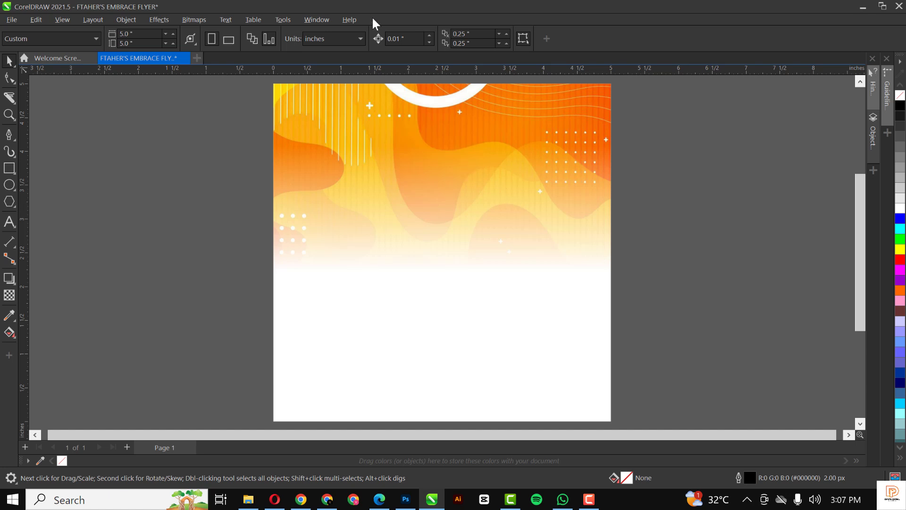
left_click(248, 499)
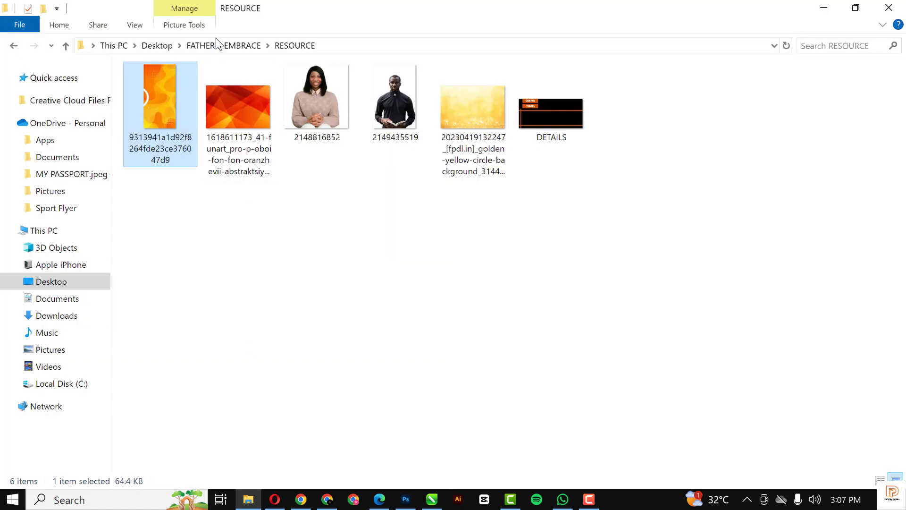
left_click(468, 152)
left_click_drag(477, 110, 213, 239)
scroll(295, 228, "down", 3)
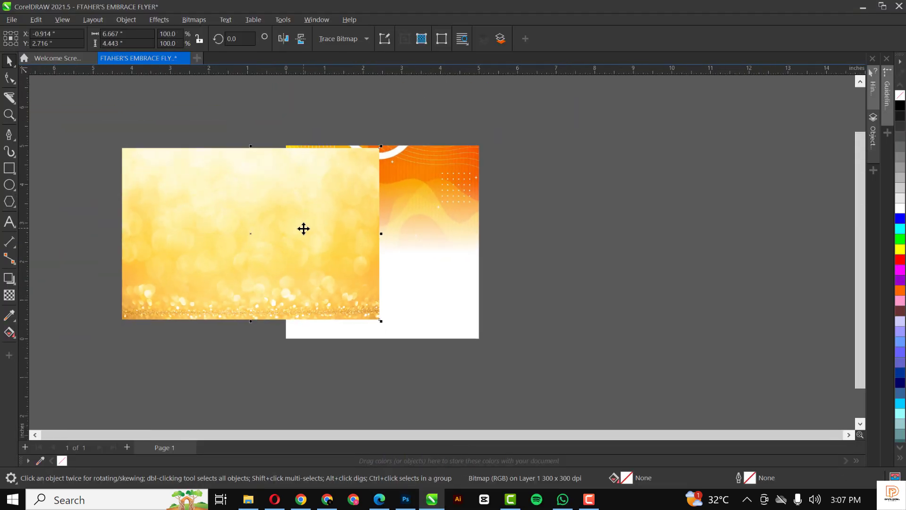
left_click_drag(332, 265, 406, 307)
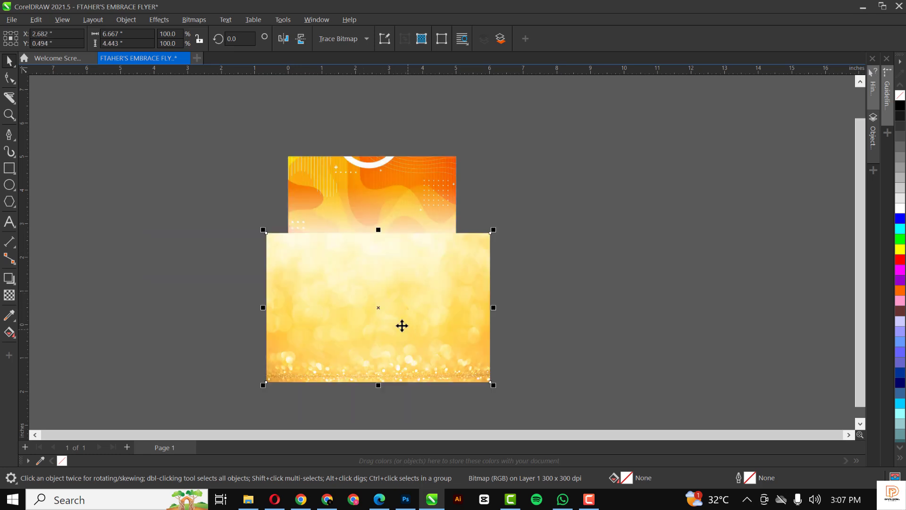
Browse File > Import to the FATHER'S EMBRACE RESOURCE folder, then cancel without importing.
left_click(12, 20)
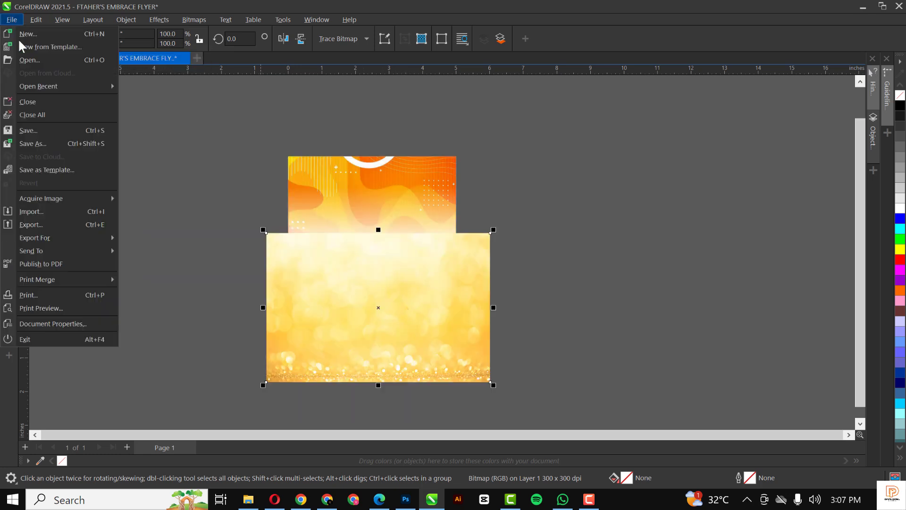
left_click(35, 212)
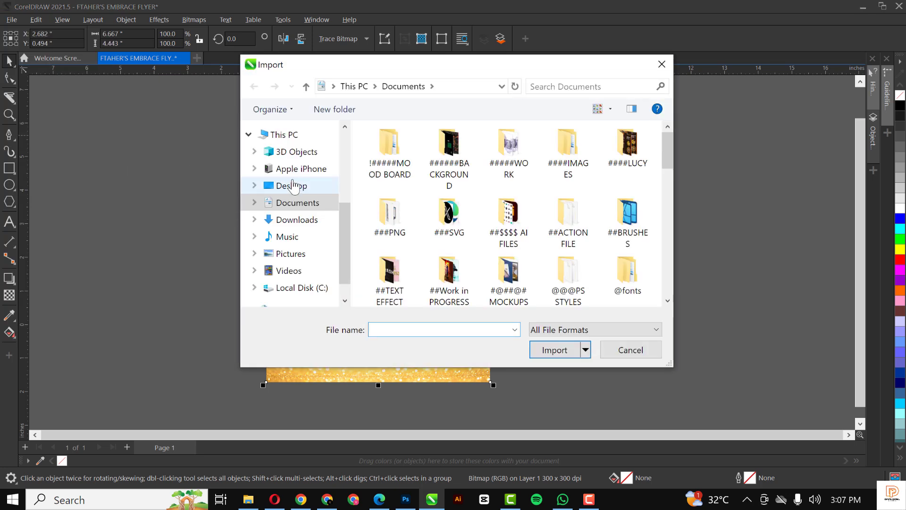
left_click(295, 186)
double_click(467, 243)
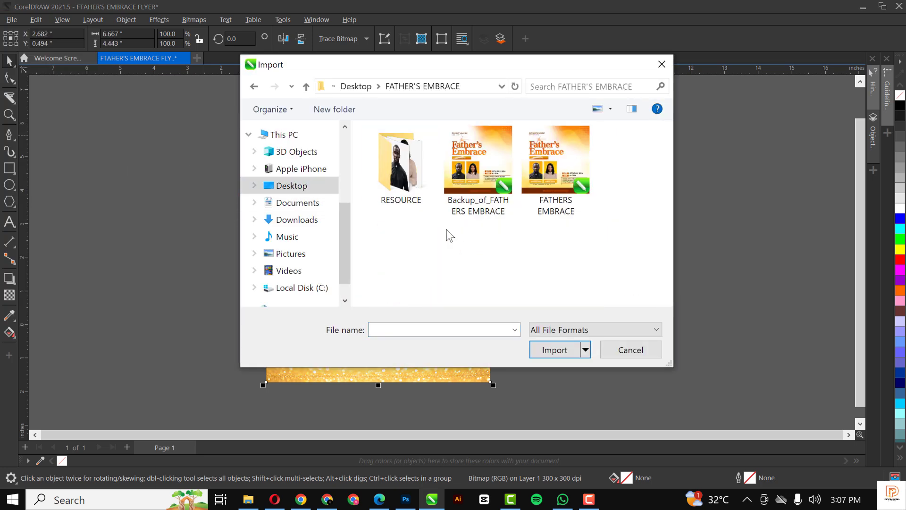
double_click(399, 181)
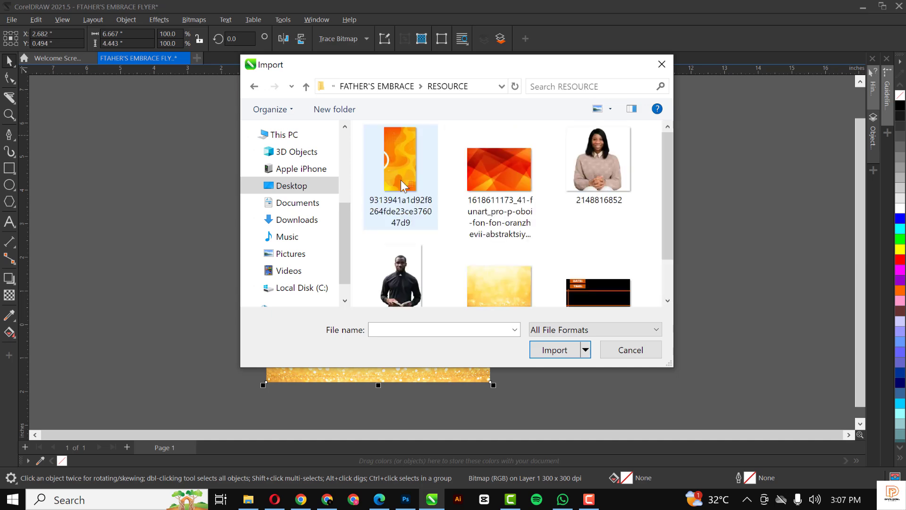
scroll(486, 215, "down", 2)
scroll(487, 218, "up", 2)
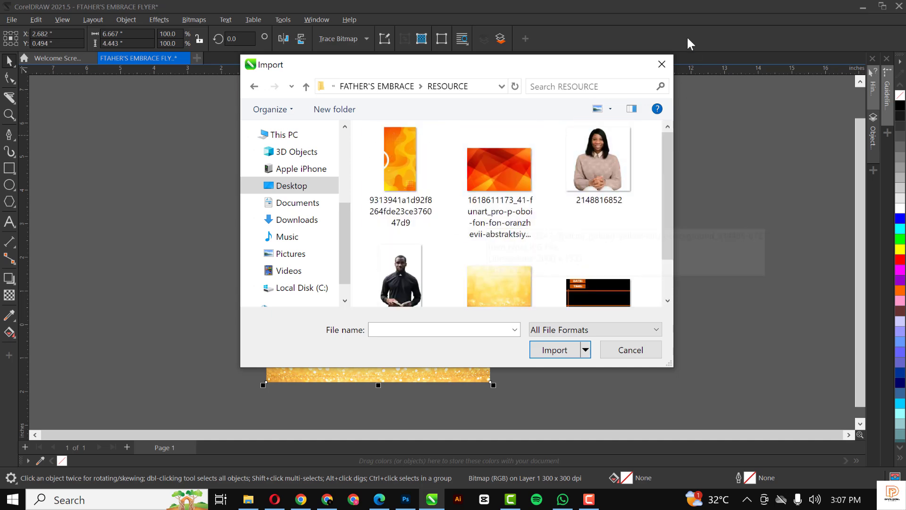
left_click(661, 64)
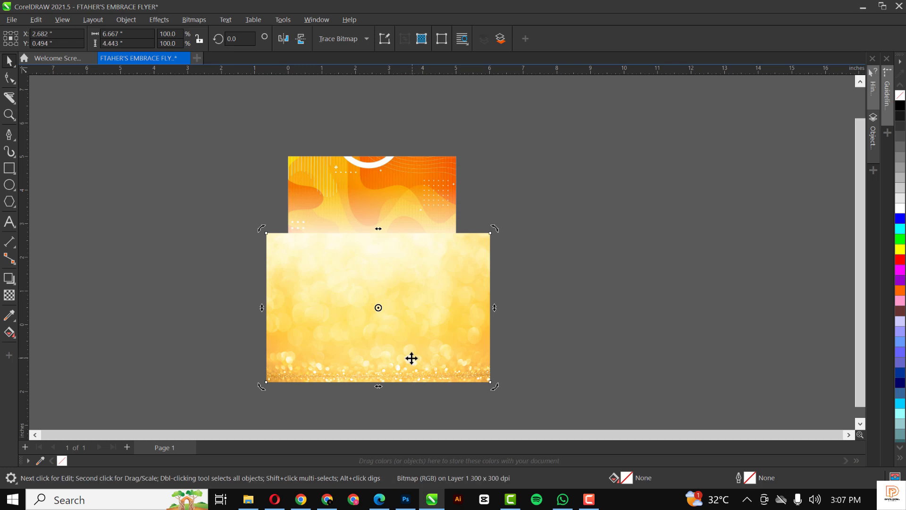
scroll(411, 359, "up", 1)
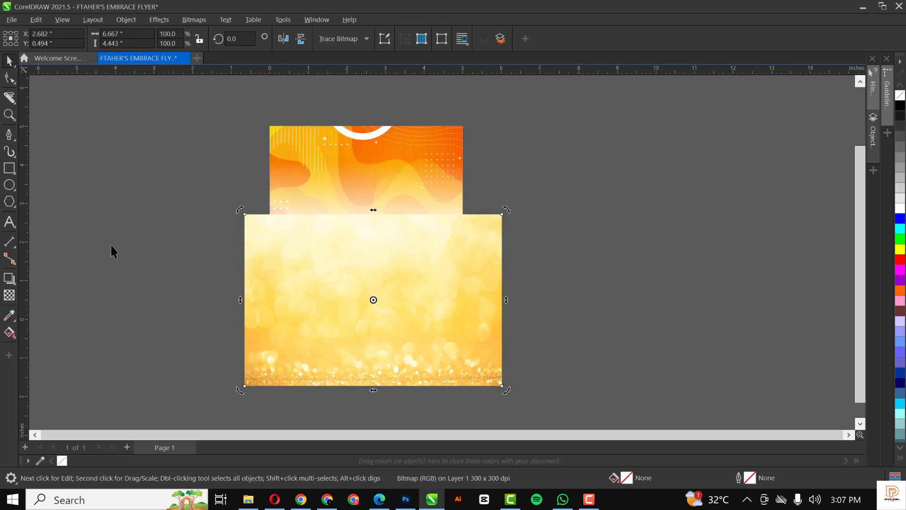
Fade the glitter image's top with a fountain transparency and nudge it up slightly.
left_click(9, 295)
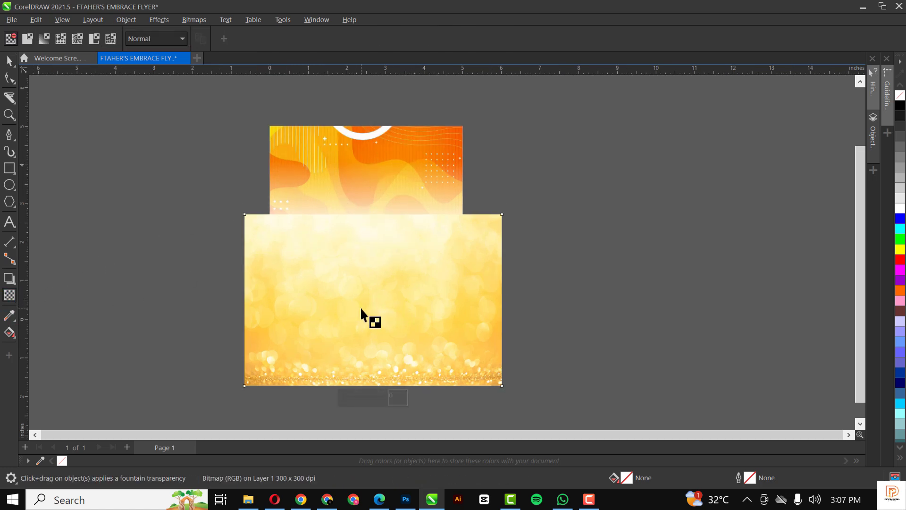
left_click_drag(360, 307, 361, 227)
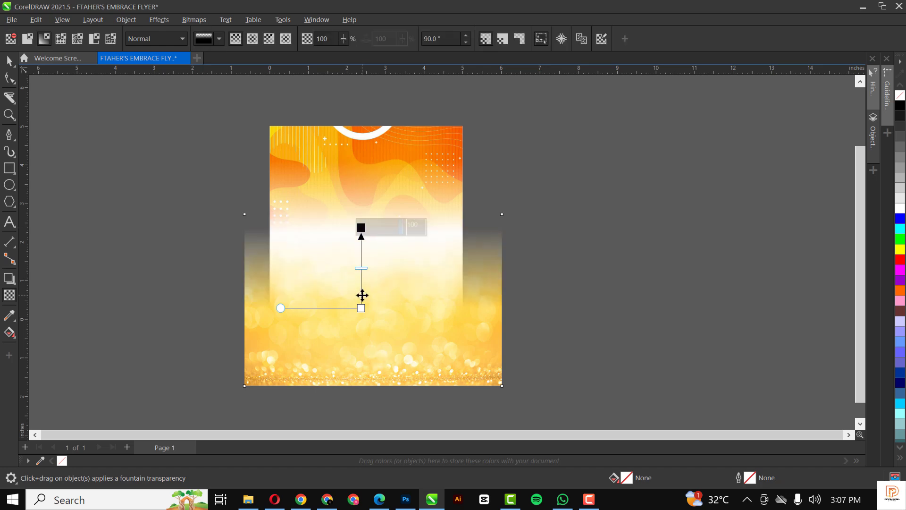
left_click_drag(362, 295, 362, 316)
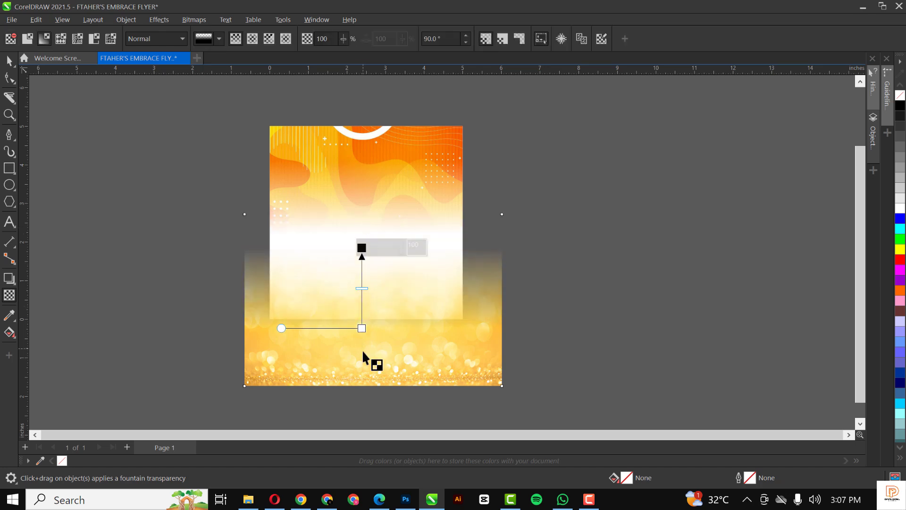
left_click(6, 61)
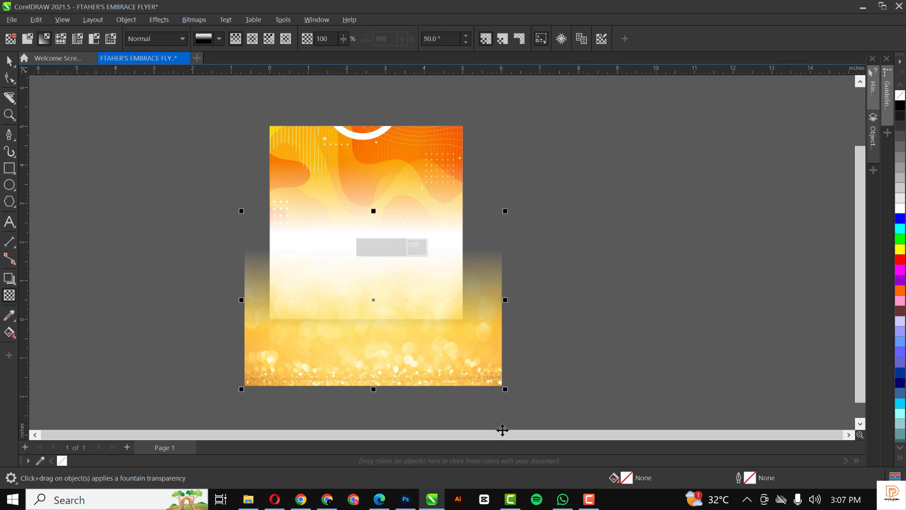
left_click(577, 308)
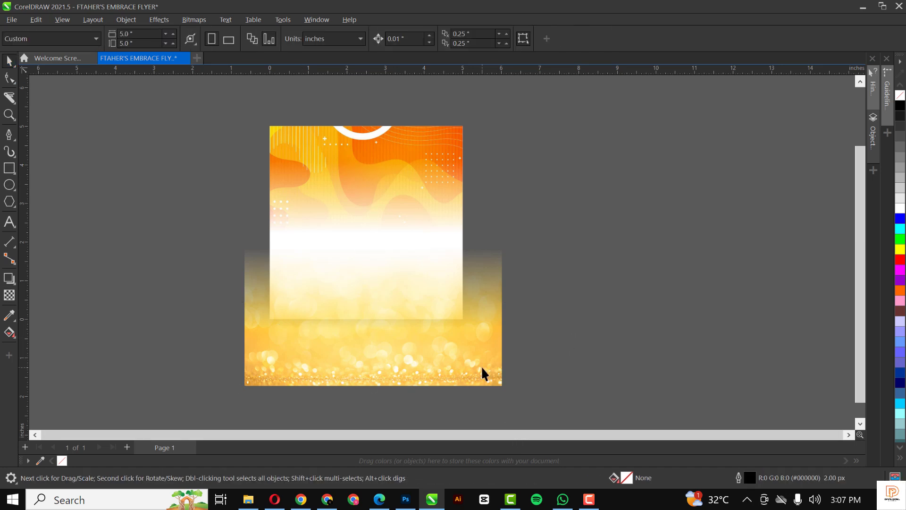
left_click(465, 357)
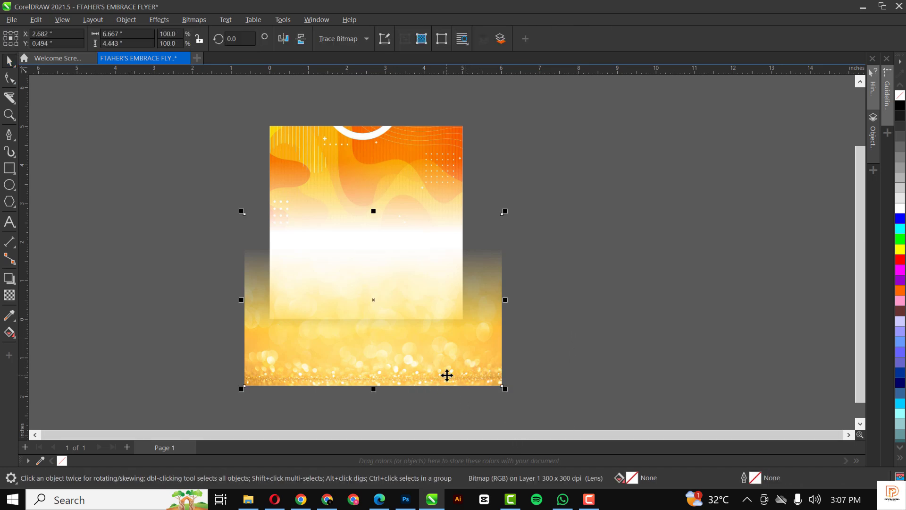
left_click_drag(446, 374, 446, 360)
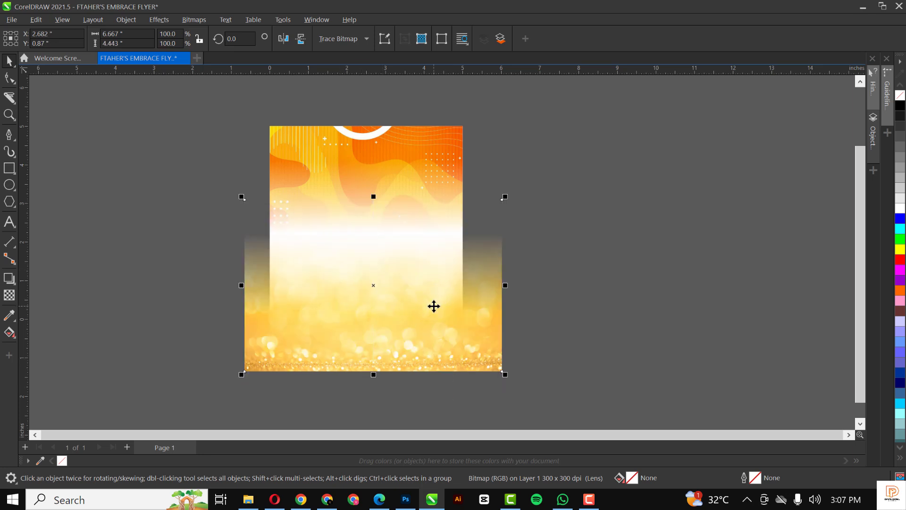
Cut the glitter image and paste it inside the orange frame's PowerClip, then zoom to the page.
key("ctrl+x")
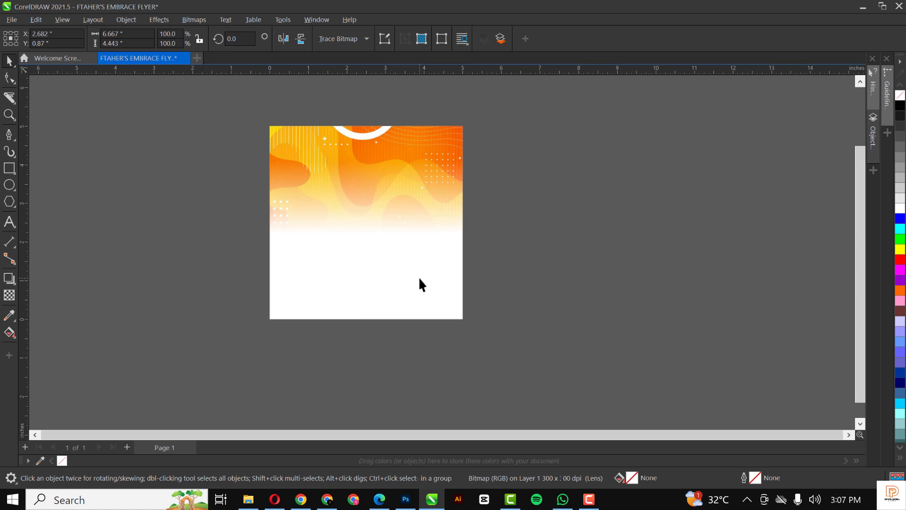
left_click(416, 151)
double_click(415, 151)
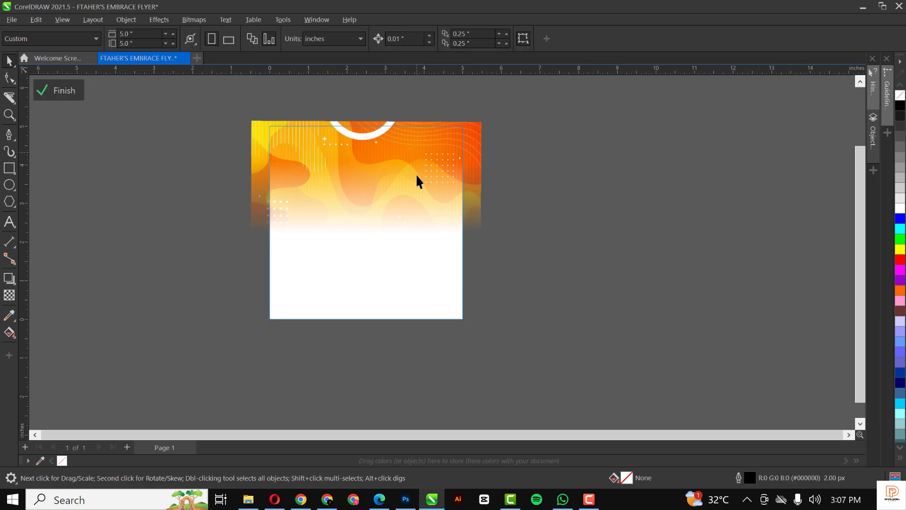
key("ctrl+v")
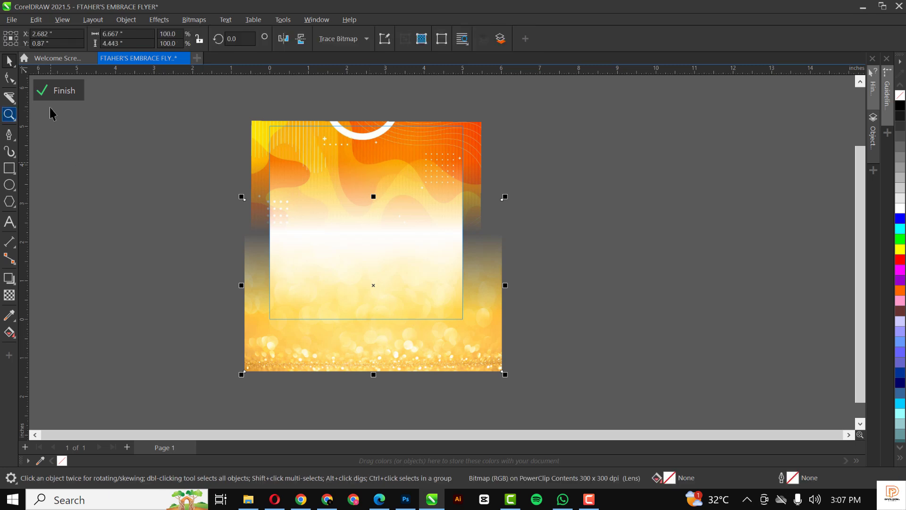
left_click(62, 90)
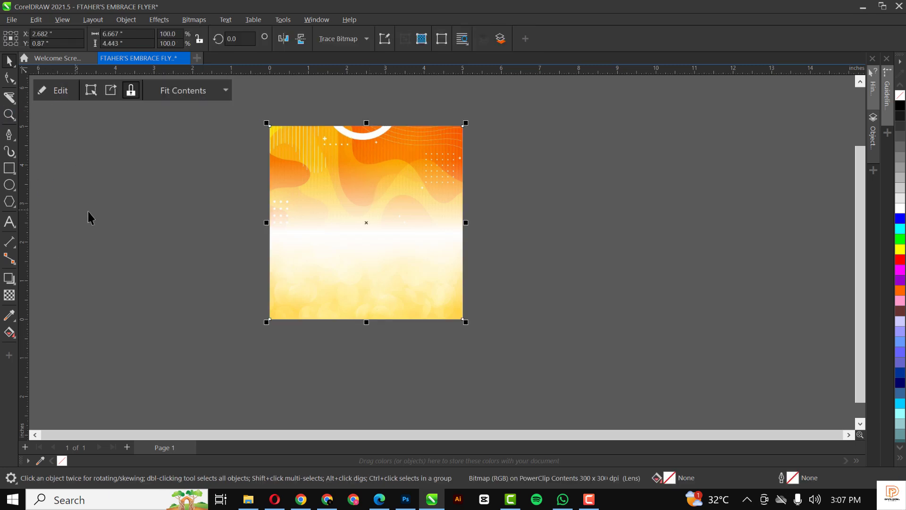
key("Escape")
key("shift+F4")
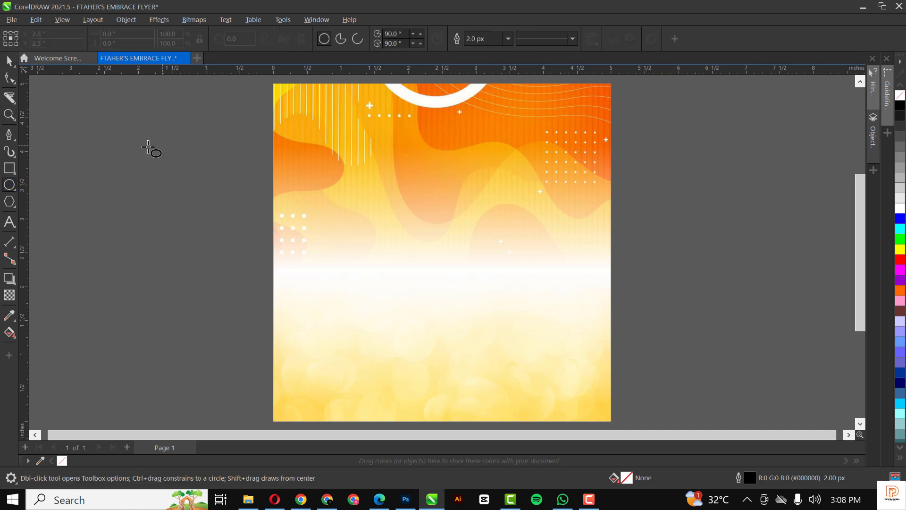
Draw a white circle with no outline to the left of the page.
left_click_drag(101, 143, 259, 285)
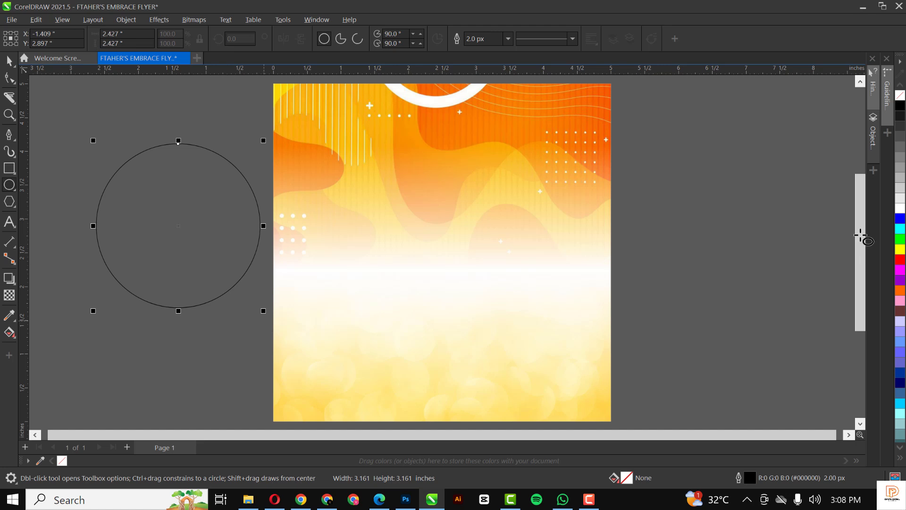
left_click(899, 208)
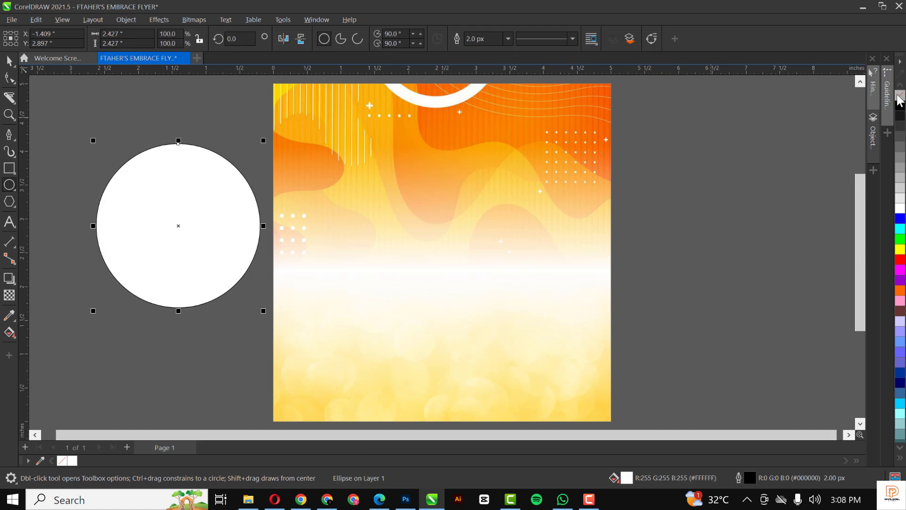
right_click(900, 97)
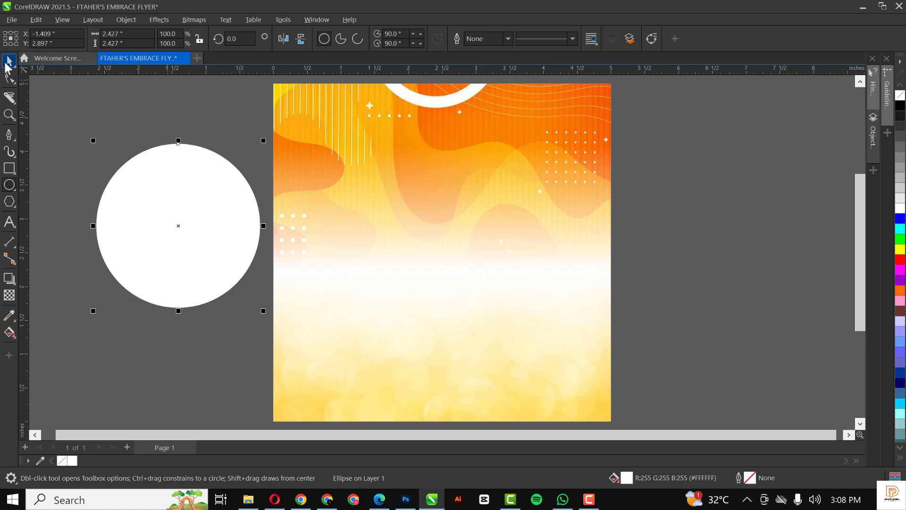
left_click(9, 62)
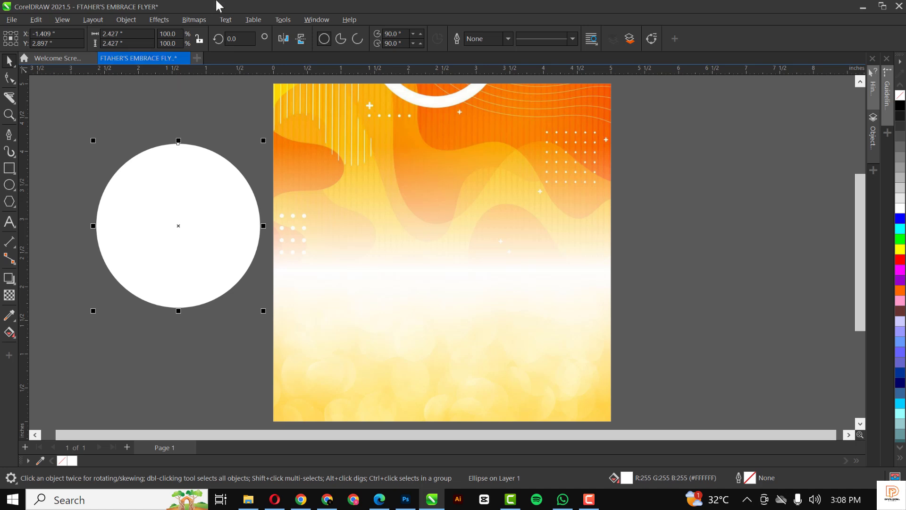
Convert the white circle to a 300 dpi RGB bitmap.
left_click(194, 20)
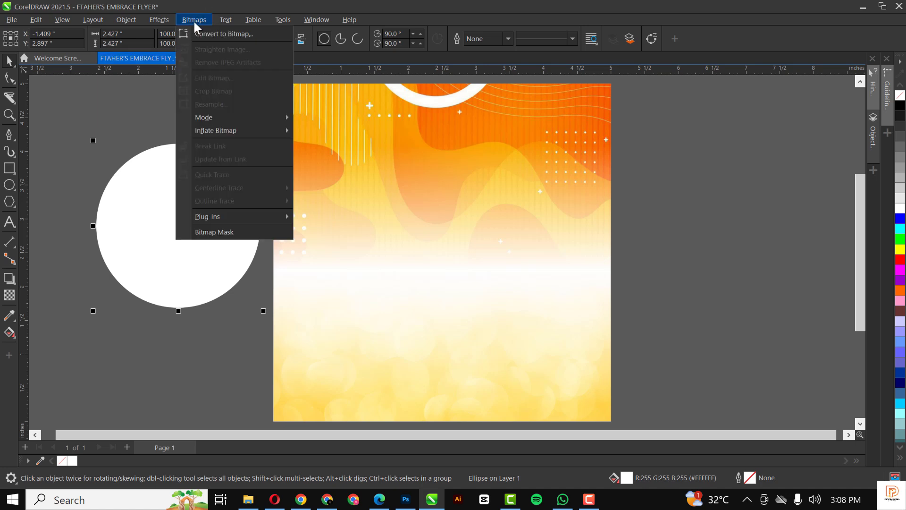
left_click(211, 34)
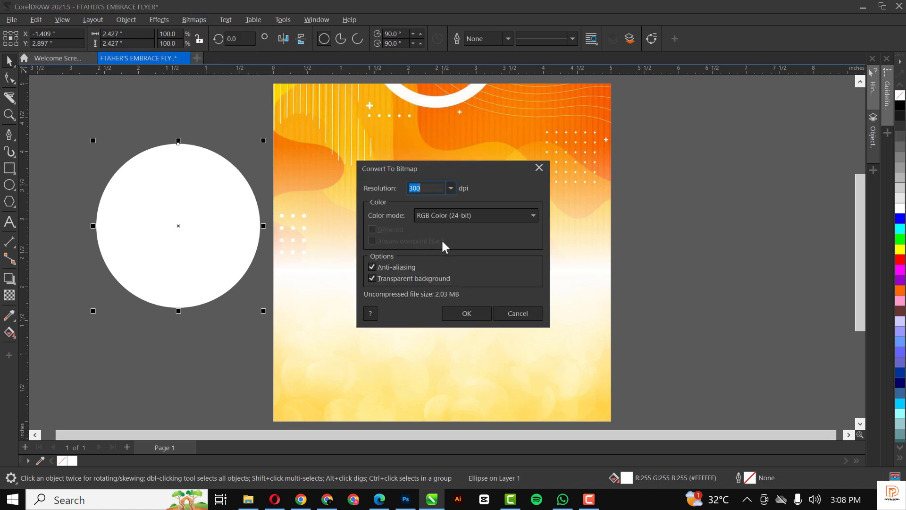
left_click(466, 314)
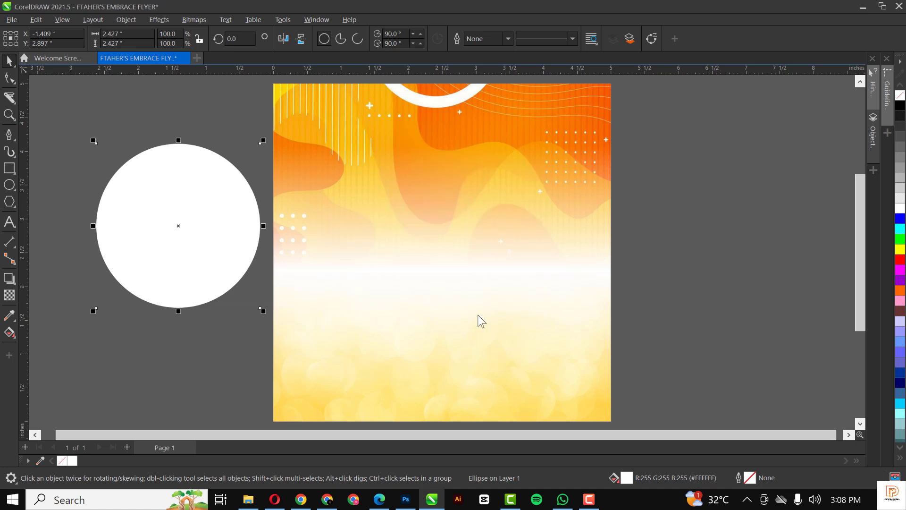
Apply a Gaussian blur of about 115.9 pixels to the white circle.
left_click(154, 19)
mouse_move(182, 90)
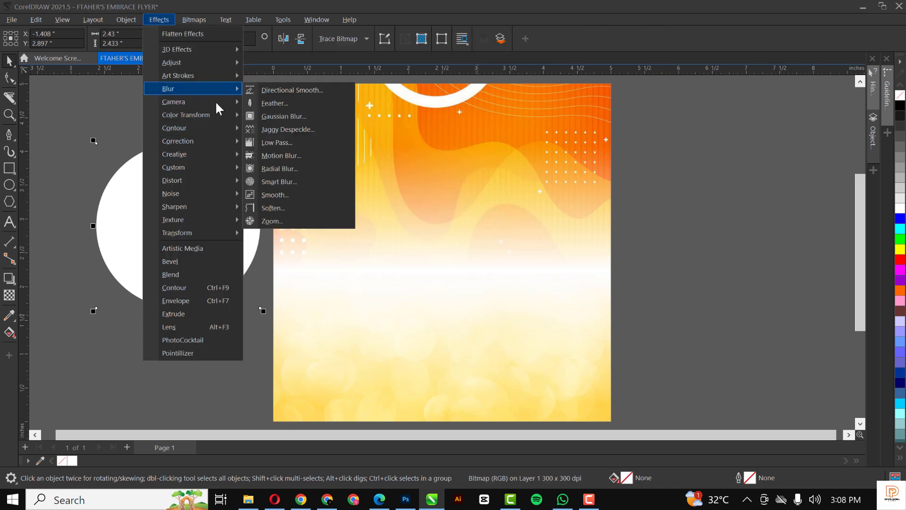
left_click(286, 119)
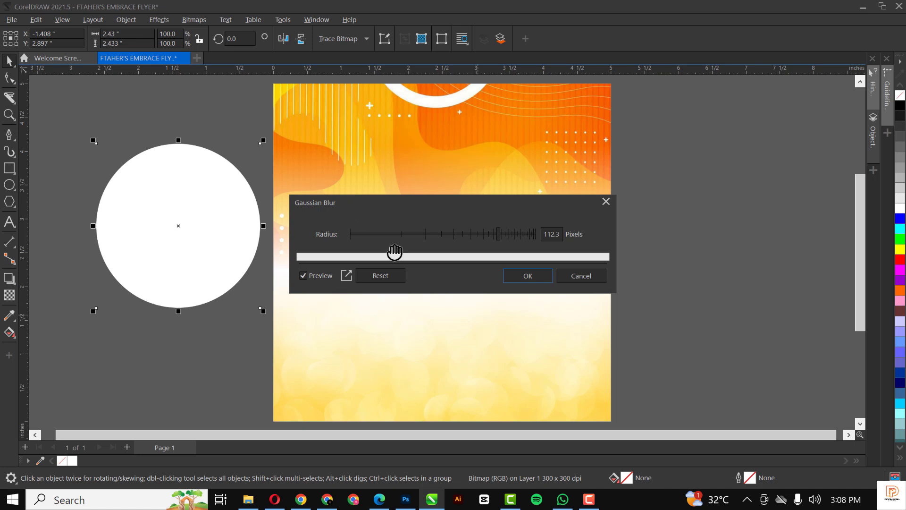
left_click_drag(383, 234, 482, 234)
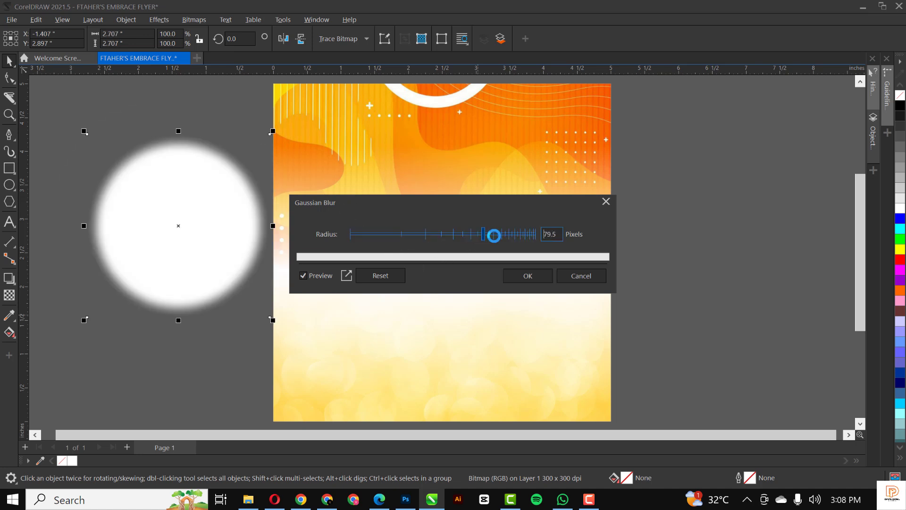
left_click(508, 234)
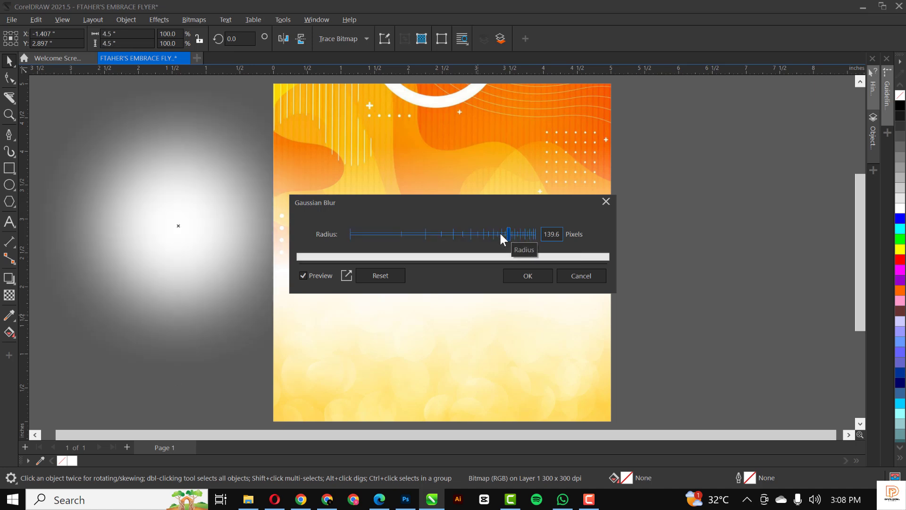
left_click(500, 232)
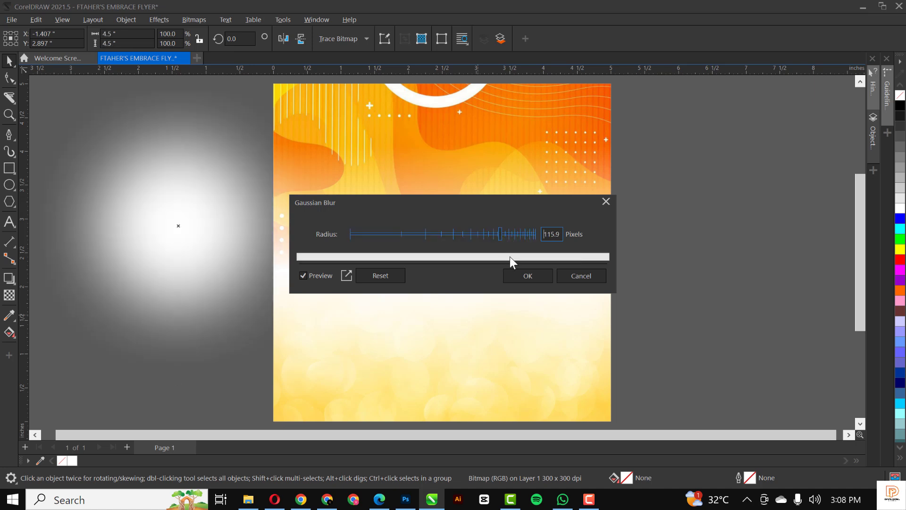
left_click(535, 282)
Move the blurred glow onto the flyer's upper-left corner.
left_click_drag(171, 220, 325, 169)
scroll(329, 187, "down", 1)
scroll(329, 187, "down", 1)
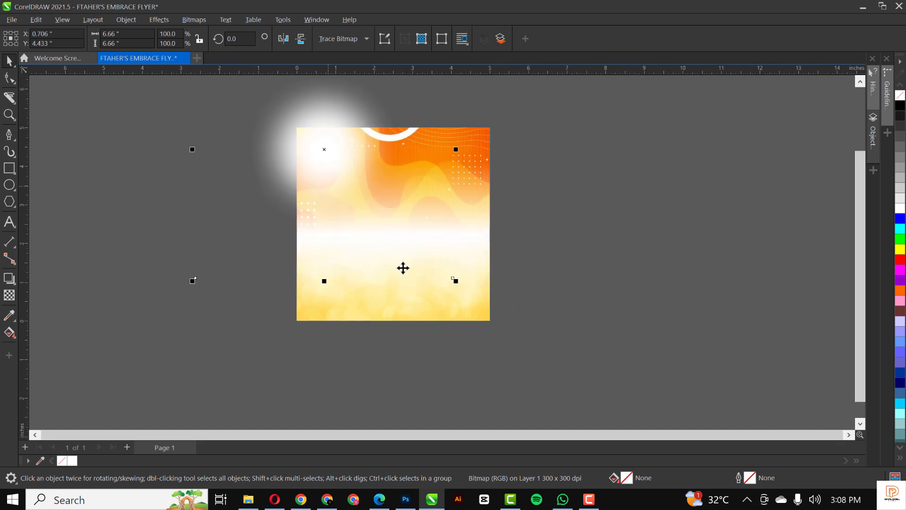
Enlarge the white glow to 135% and shift it slightly lower.
left_click_drag(457, 283, 500, 326)
left_click_drag(336, 175, 336, 195)
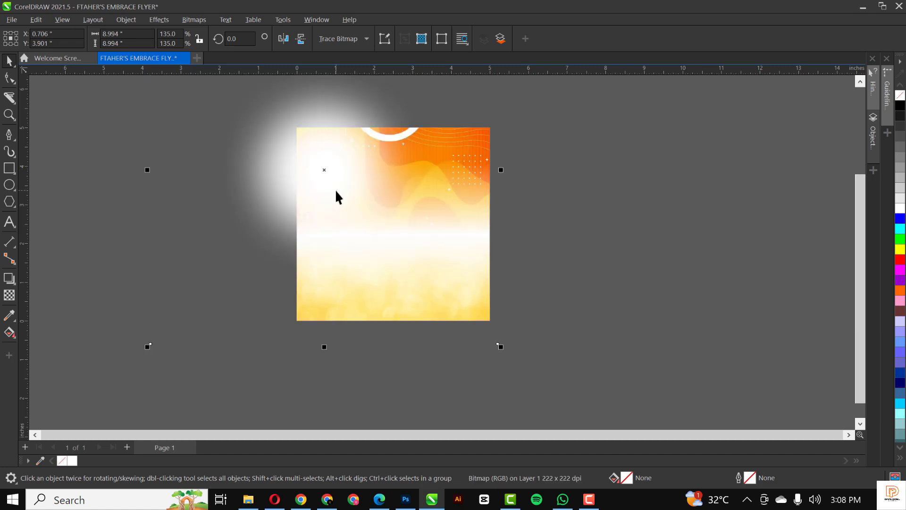
left_click(9, 297)
left_click(9, 61)
Apply a further 88.1-pixel Gaussian blur to the glow, then remove it from the drawing.
left_click(185, 20)
mouse_move(160, 19)
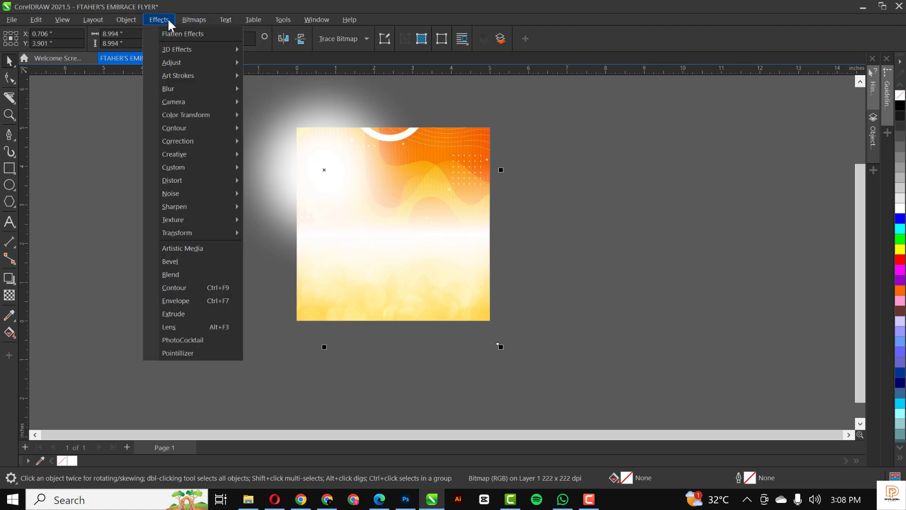
mouse_move(176, 90)
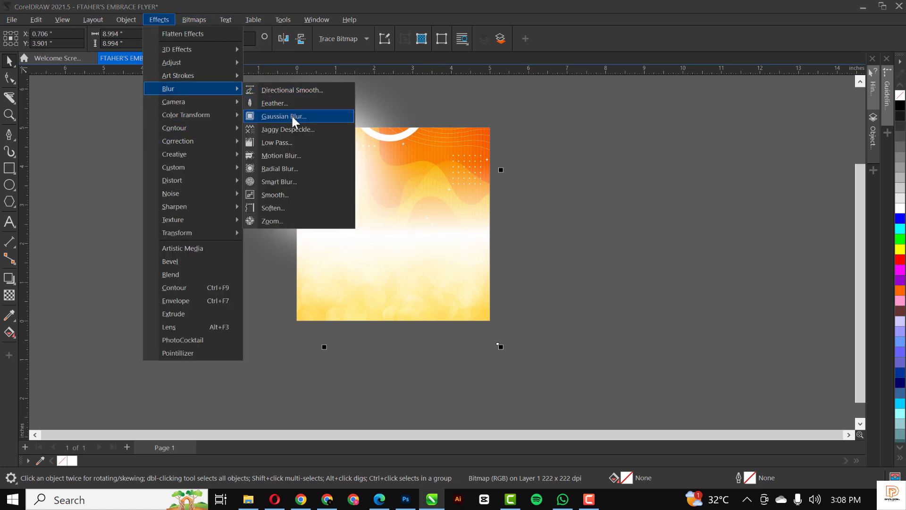
left_click(291, 116)
left_click(480, 234)
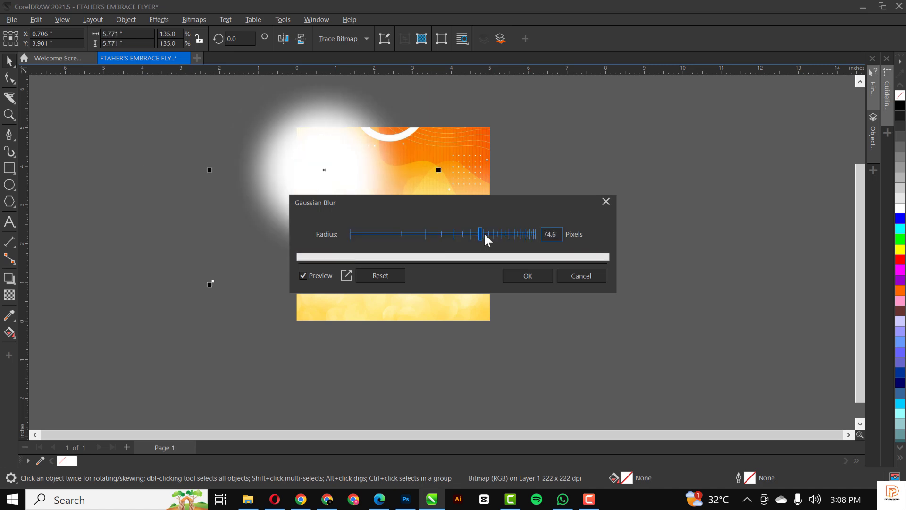
left_click(485, 235)
left_click_drag(479, 197, 667, 90)
left_click(714, 167)
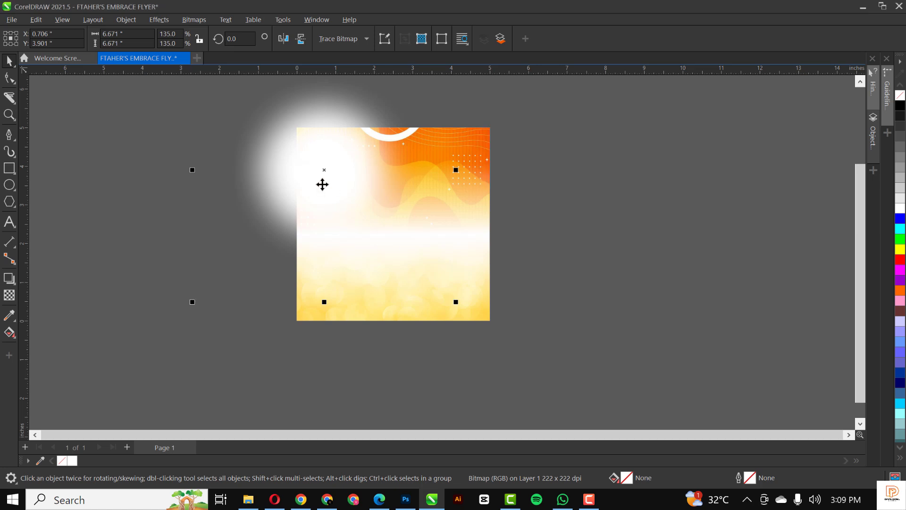
key("Delete")
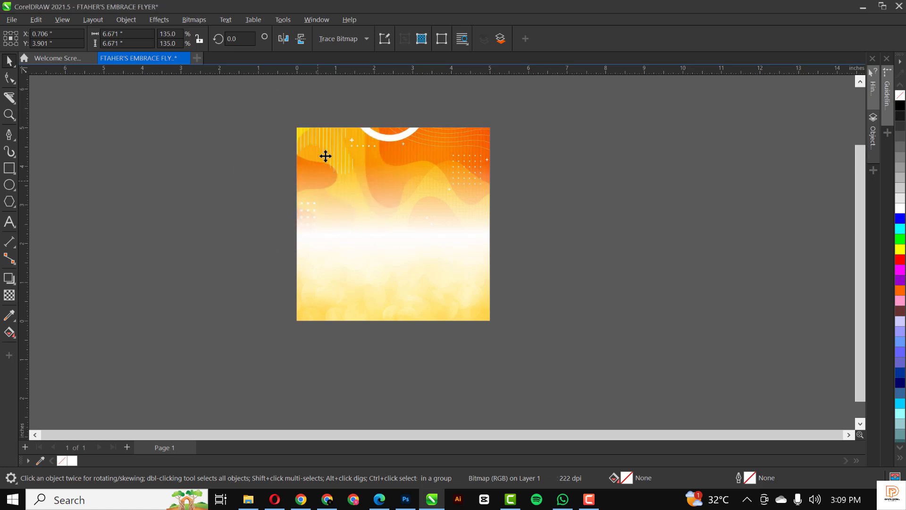
Paste the white glow inside the background PowerClip, nudge it up and enlarge it to about 143%.
double_click(325, 156)
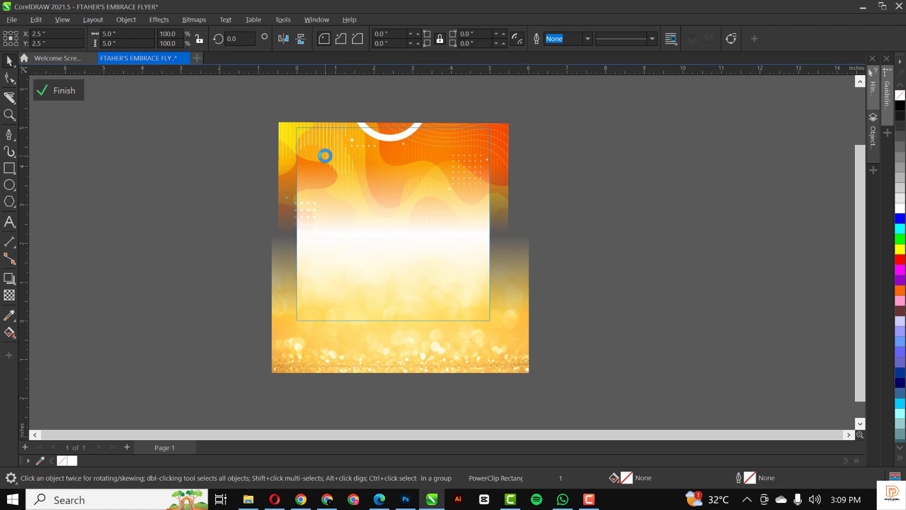
key("ctrl+v")
left_click(329, 162)
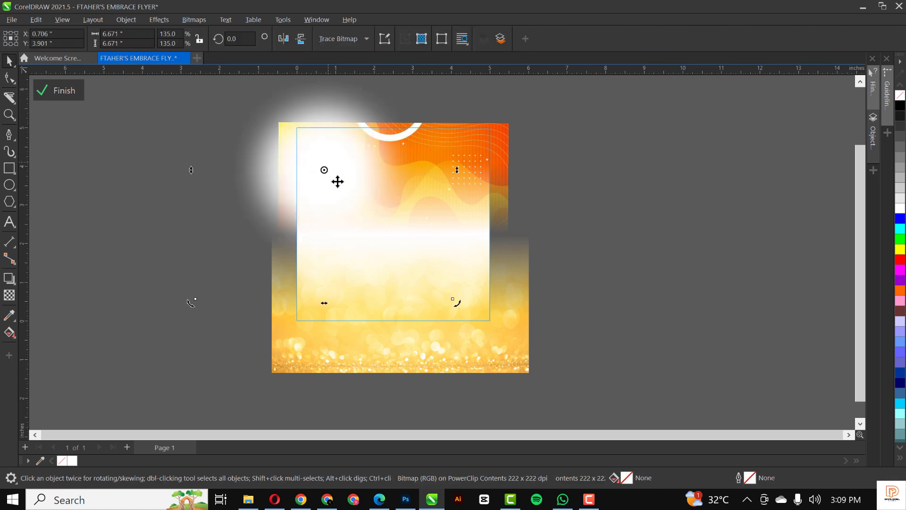
left_click_drag(333, 200, 329, 190)
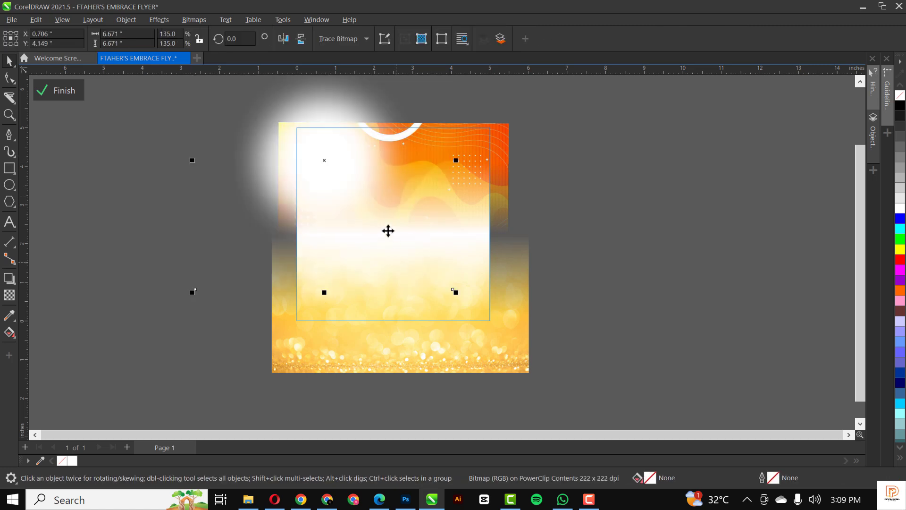
left_click_drag(456, 292, 472, 319)
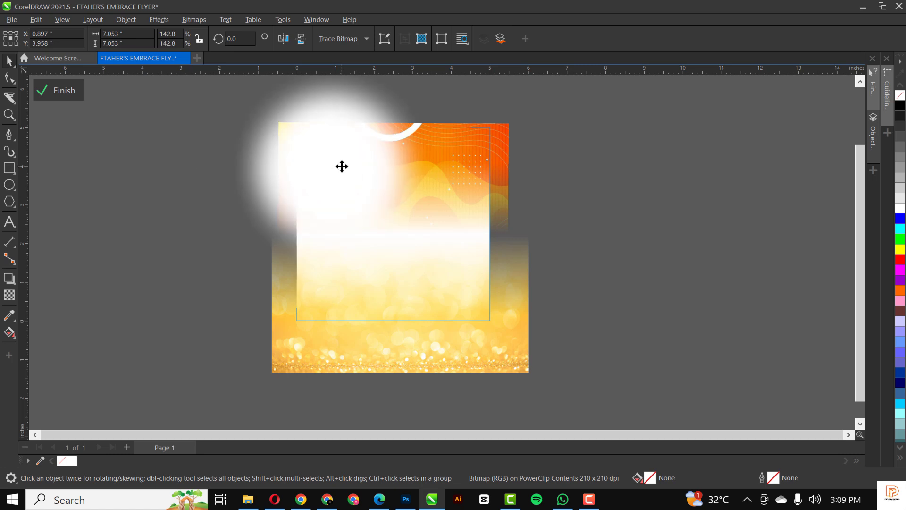
Duplicate the glow to the right, flatten its height and shift it toward the lower right.
left_click_drag(335, 162, 503, 278)
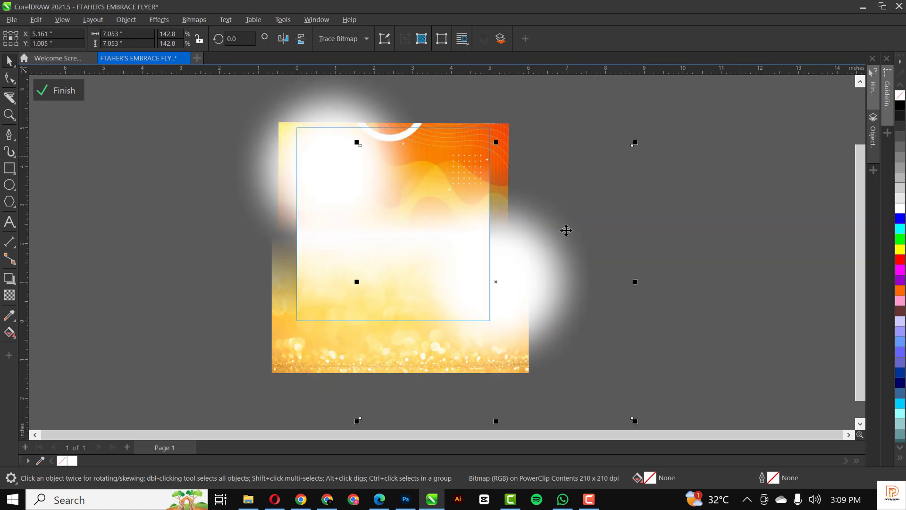
left_click_drag(496, 143, 495, 210)
left_click(540, 287)
left_click_drag(540, 287, 462, 239)
mouse_move(407, 236)
left_mouse_down()
mouse_move(385, 230)
mouse_move(398, 222)
mouse_move(406, 245)
left_mouse_up()
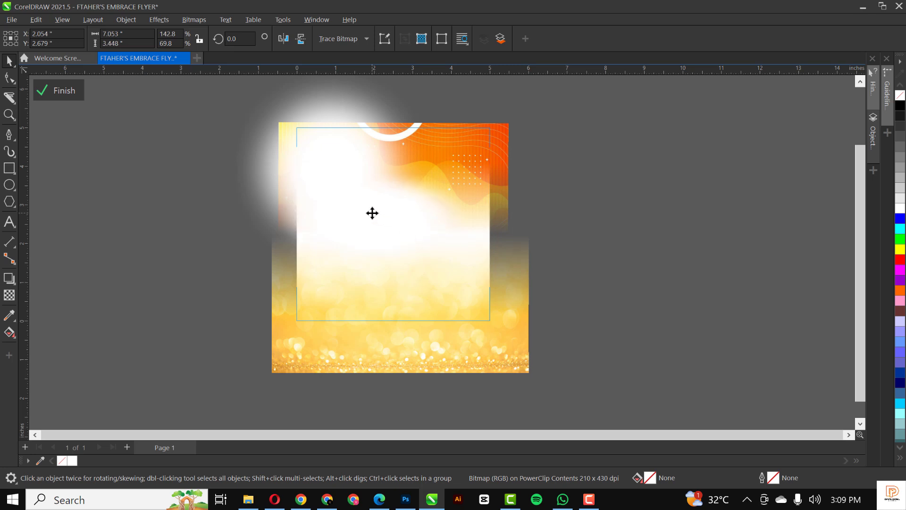
left_click_drag(356, 211, 515, 338)
Rotate the copy to about 305 degrees over the lower right, finish the PowerClip and zoom to page.
left_click(581, 323)
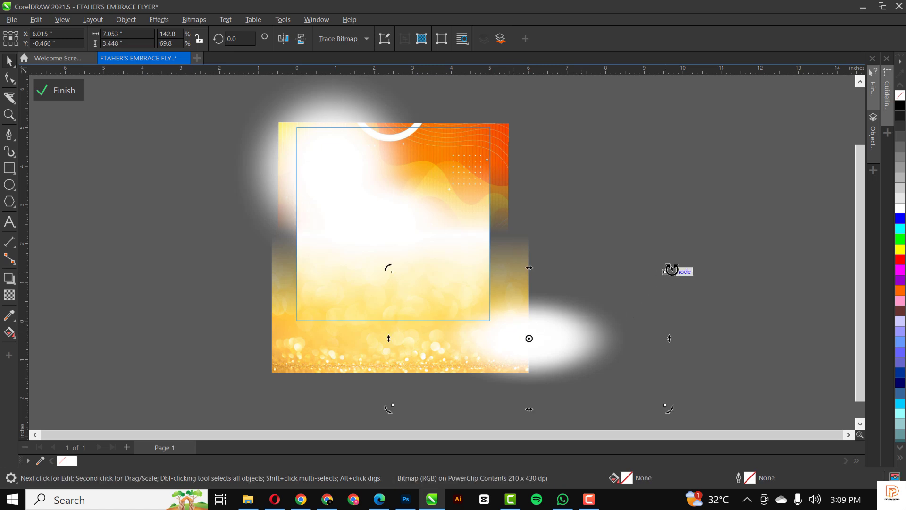
left_click_drag(671, 270, 651, 398)
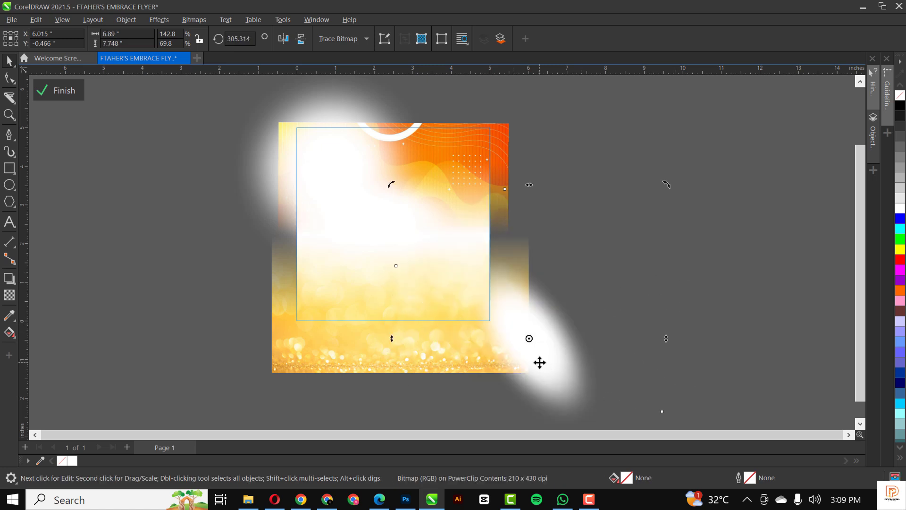
left_click_drag(539, 362, 466, 328)
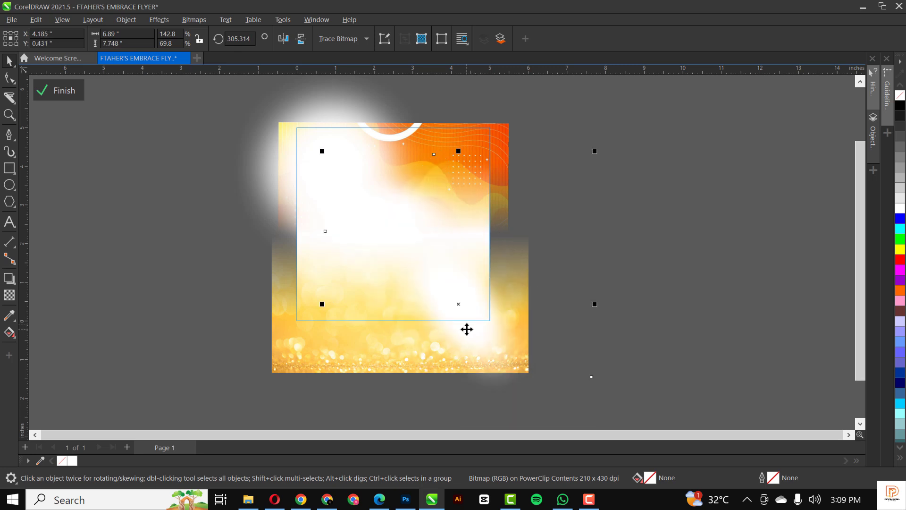
left_click(652, 285, "ctrl")
key("shift+F4")
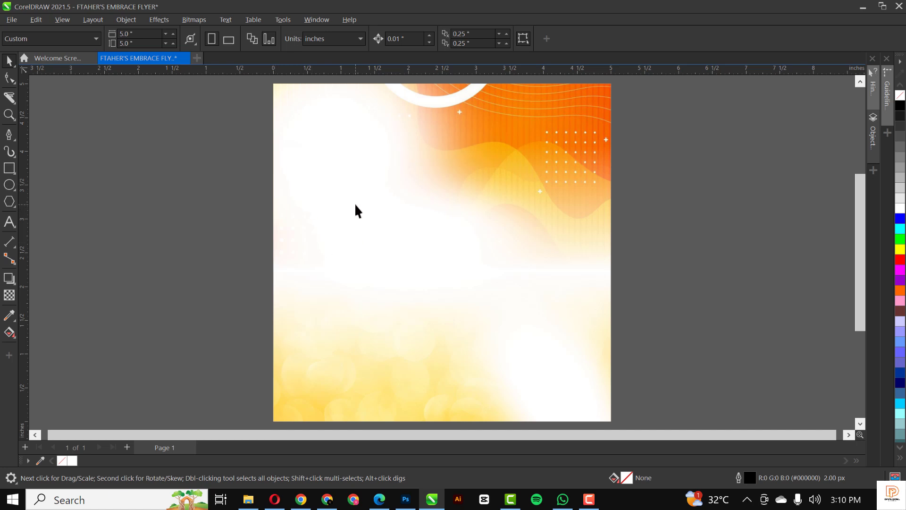
Type a two-line title, 'Father's' over 'Embrace', at the page's upper left.
left_click(10, 221)
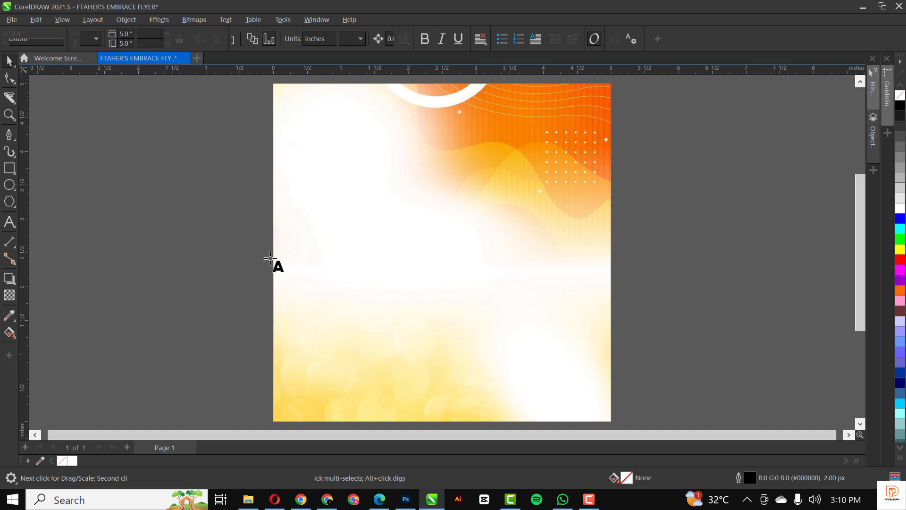
left_click(320, 197)
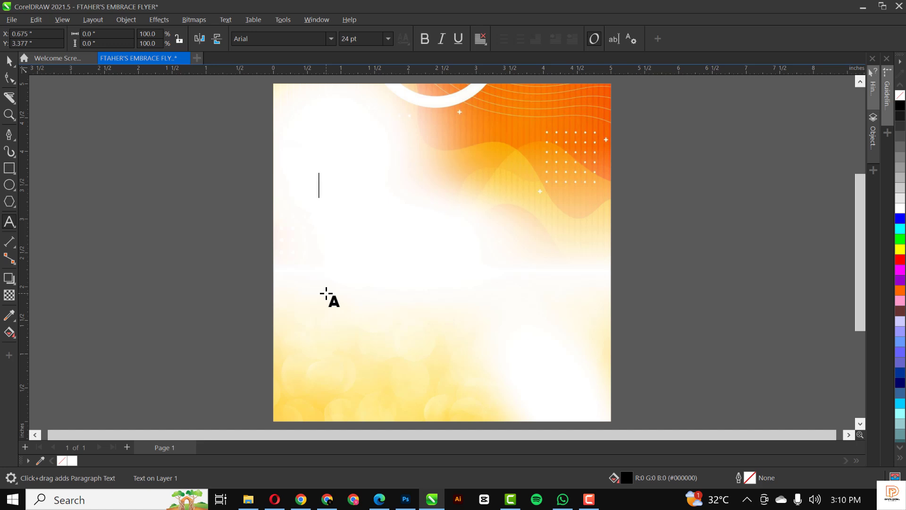
type("Ftahe")
key("BackSpace")
key("BackSpace")
key("BackSpace")
key("BackSpace")
type("a")
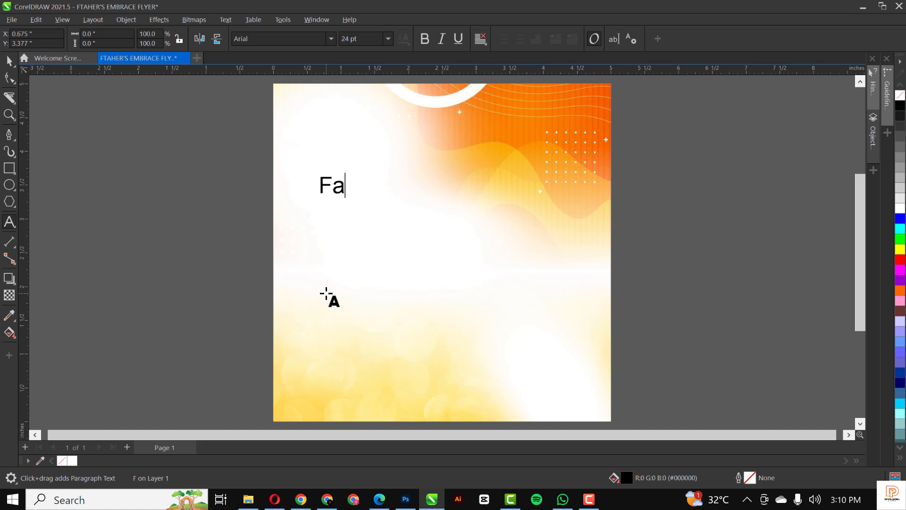
type("ther")
type("'s")
key("Escape")
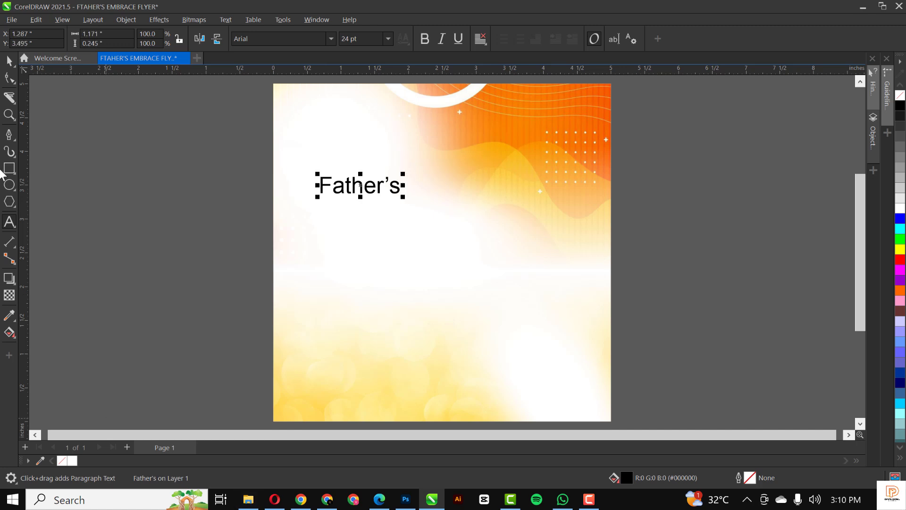
key("Return")
type("E")
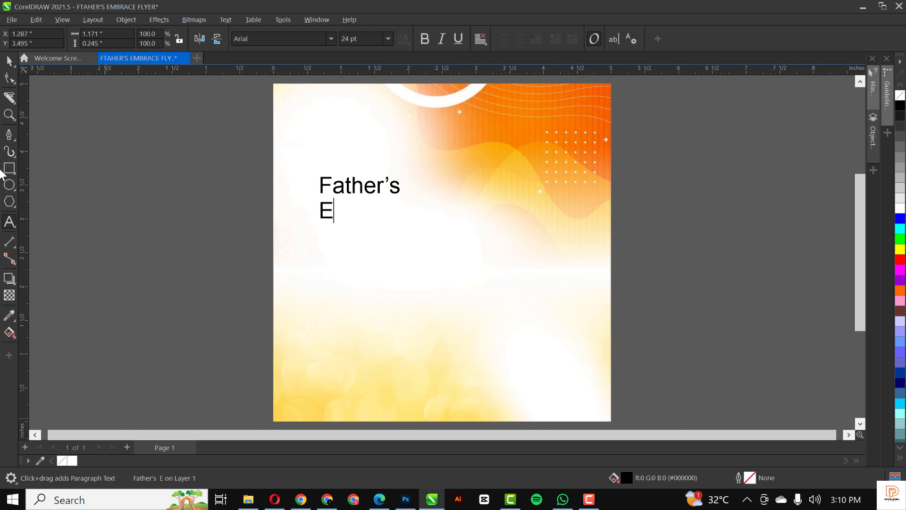
type("mbrace")
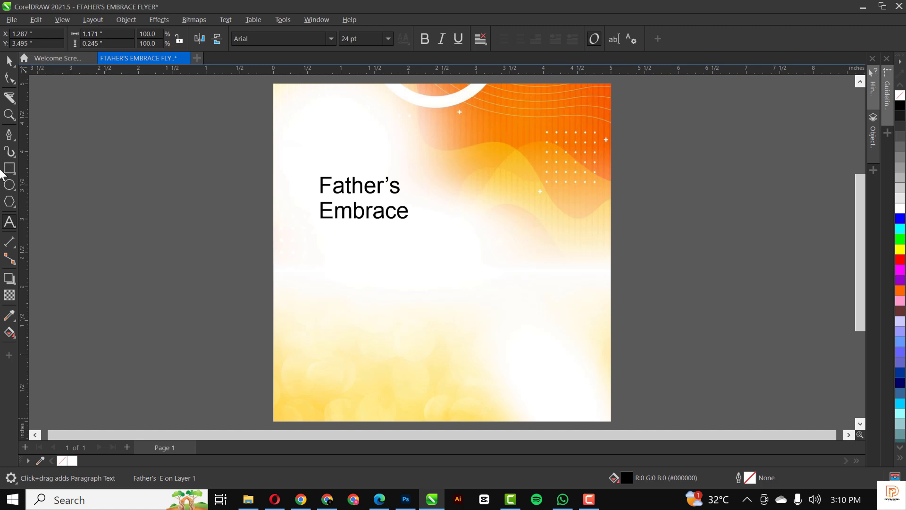
key("Escape")
Change the title font to Chapaza.
key("space")
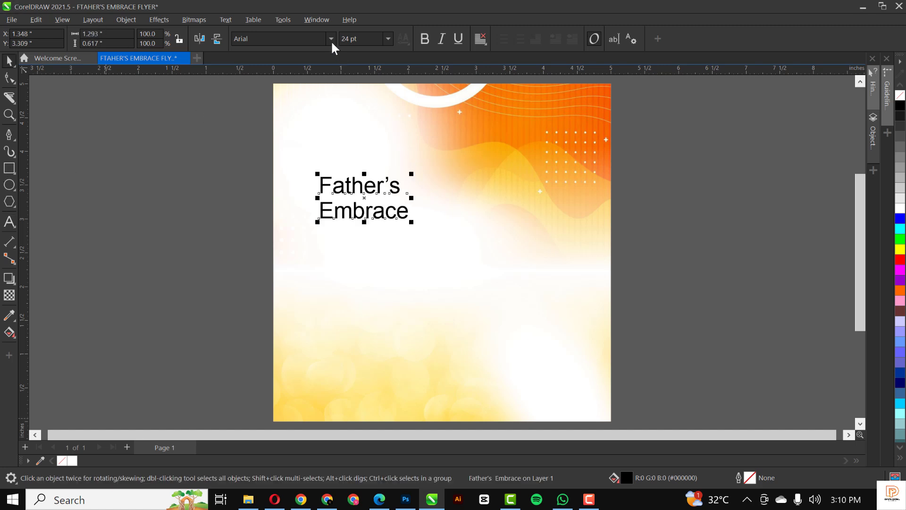
left_click(330, 41)
left_click(330, 39)
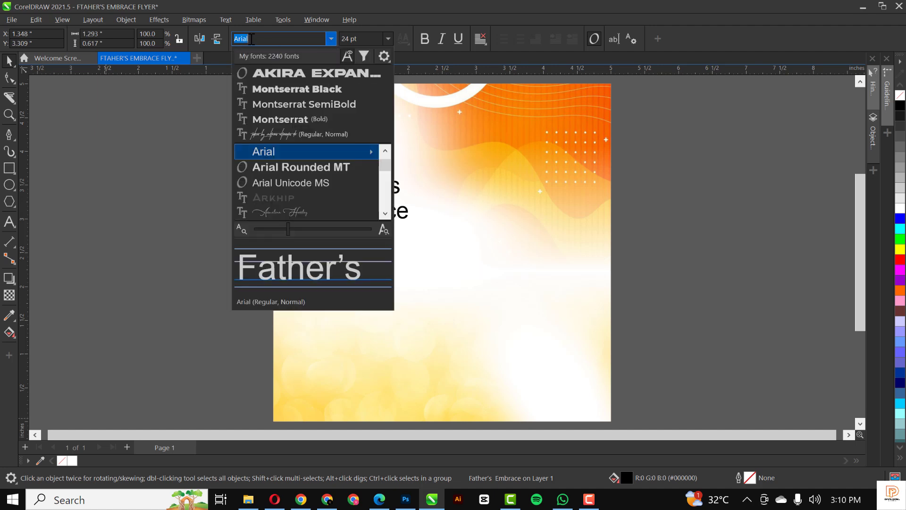
type("ch")
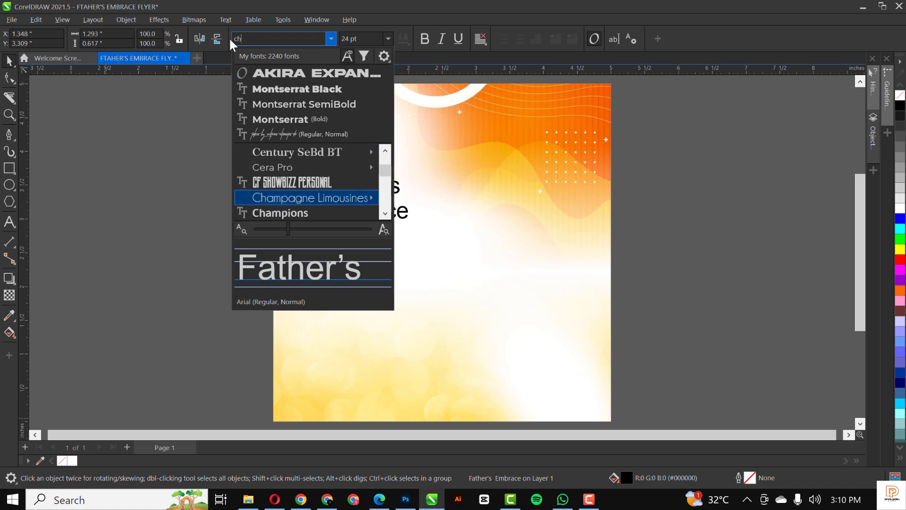
type("apa")
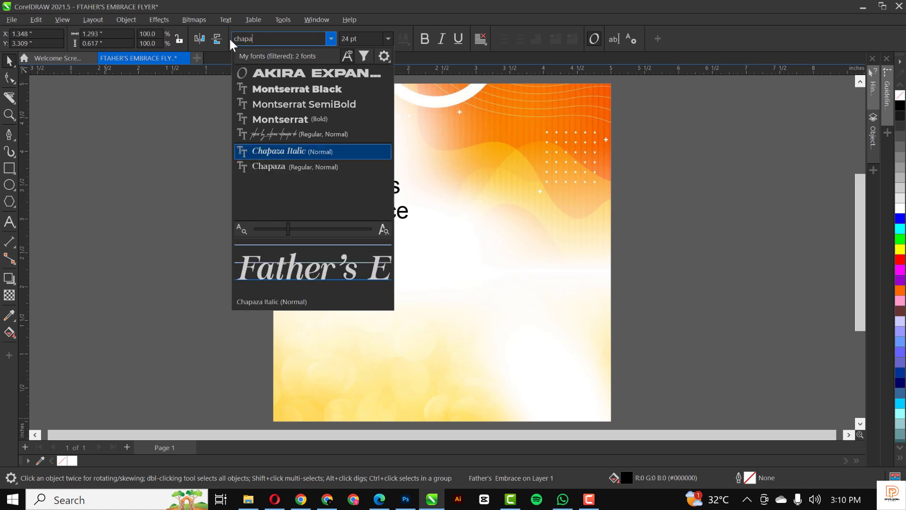
left_click(299, 168)
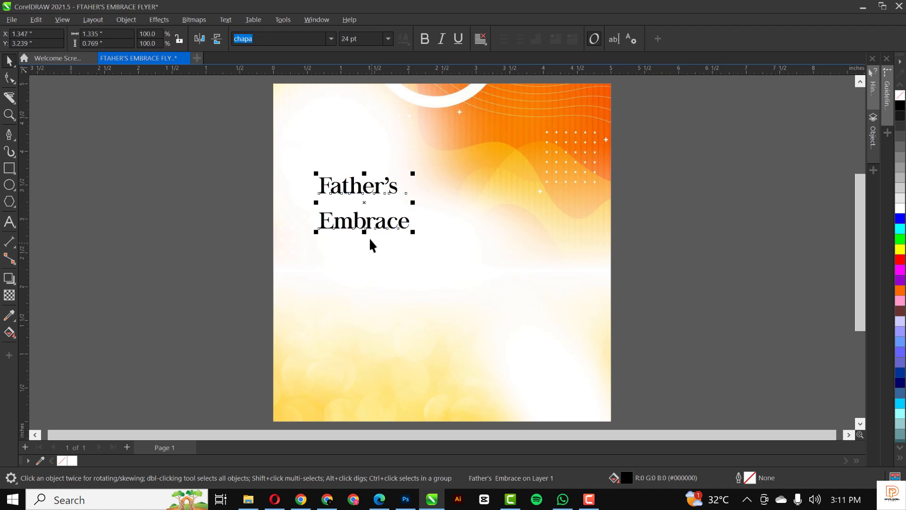
scroll(366, 219, "up", 1)
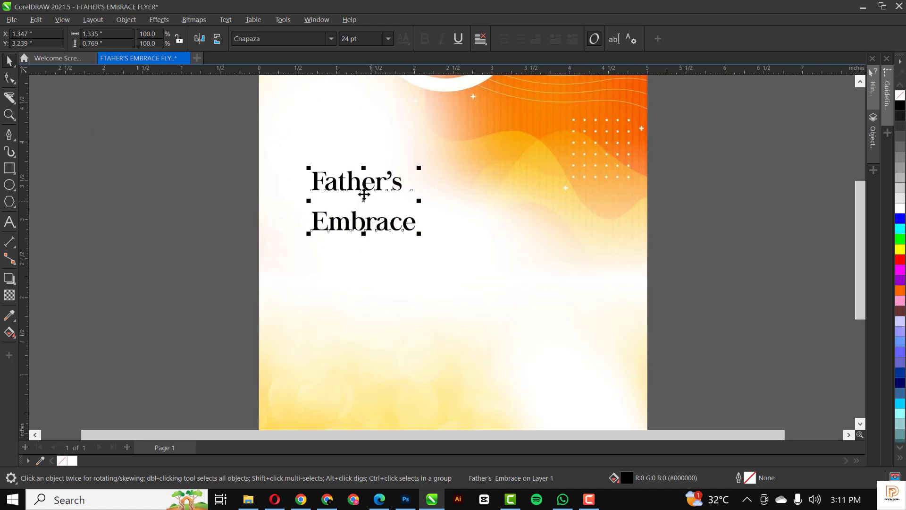
Break the title apart, move Father's down toward Embrace, and select both words.
left_click(134, 19)
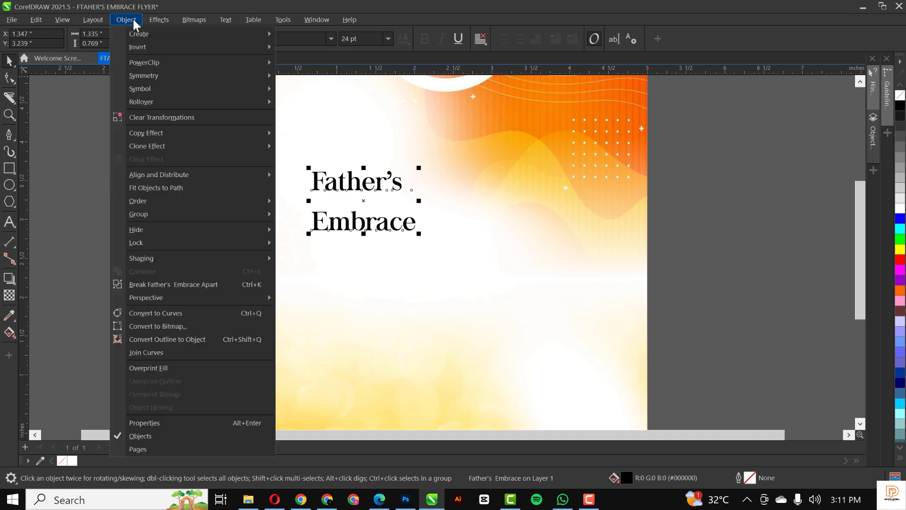
left_click(189, 284)
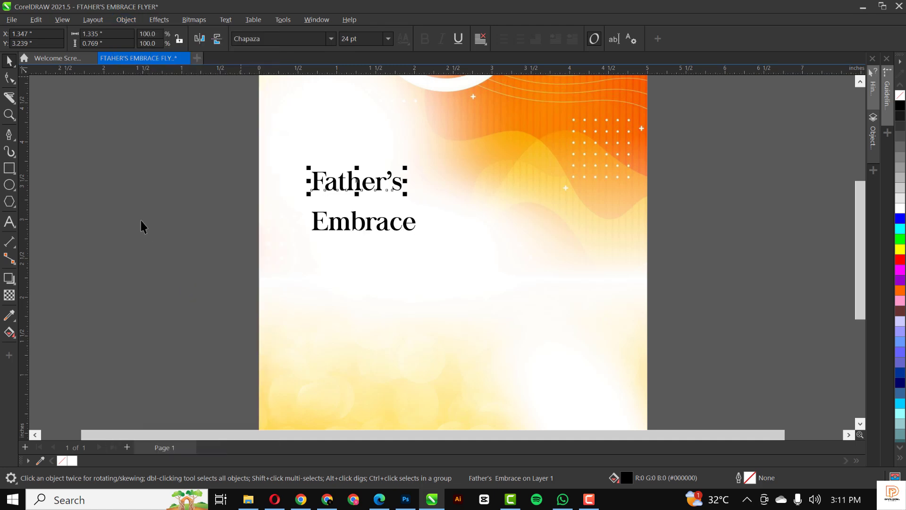
key("Escape")
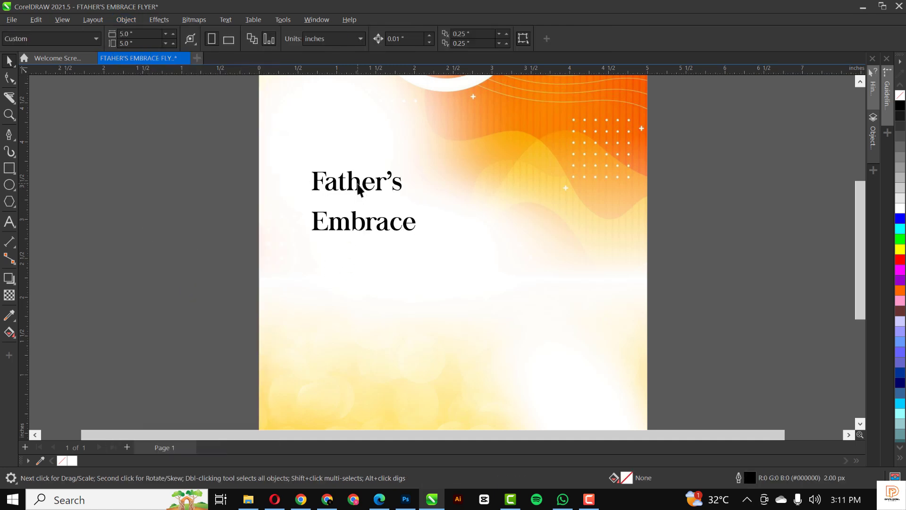
left_click(357, 183)
scroll(359, 189, "up", 2)
scroll(357, 185, "up", 1)
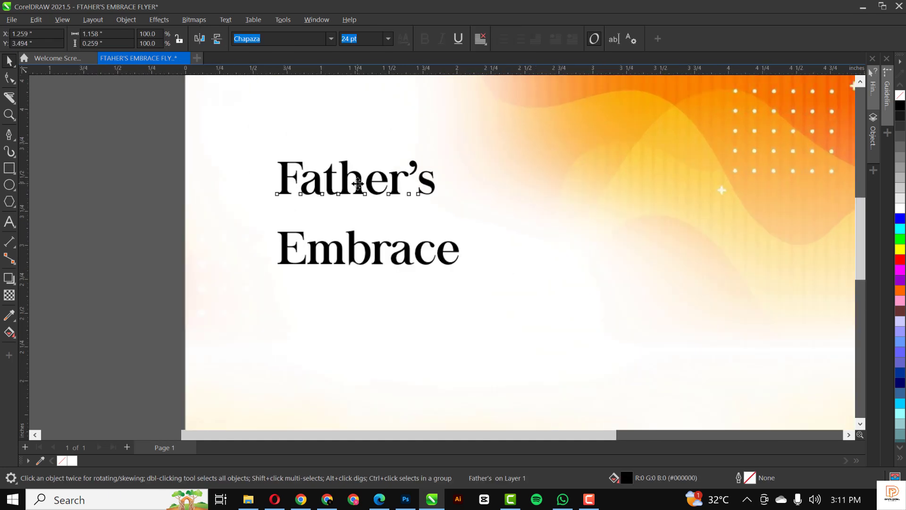
left_click_drag(360, 213, 361, 222)
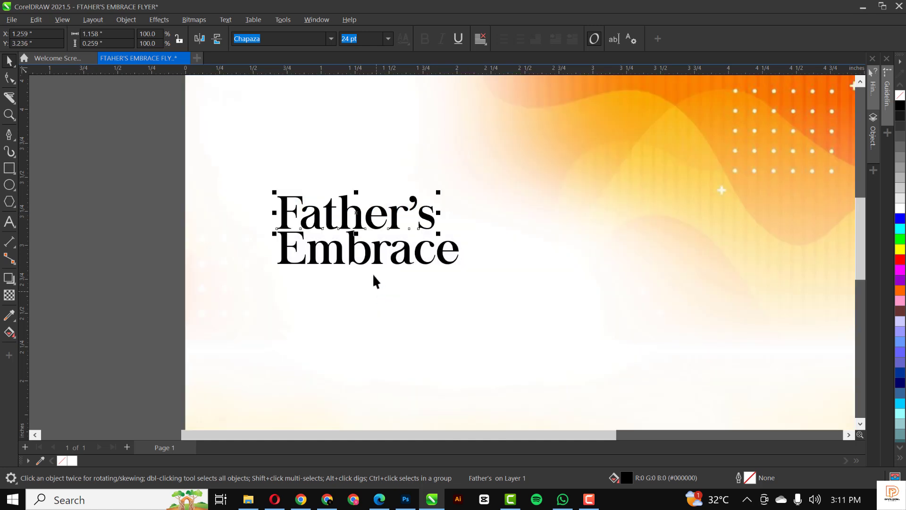
left_click(376, 261, "shift")
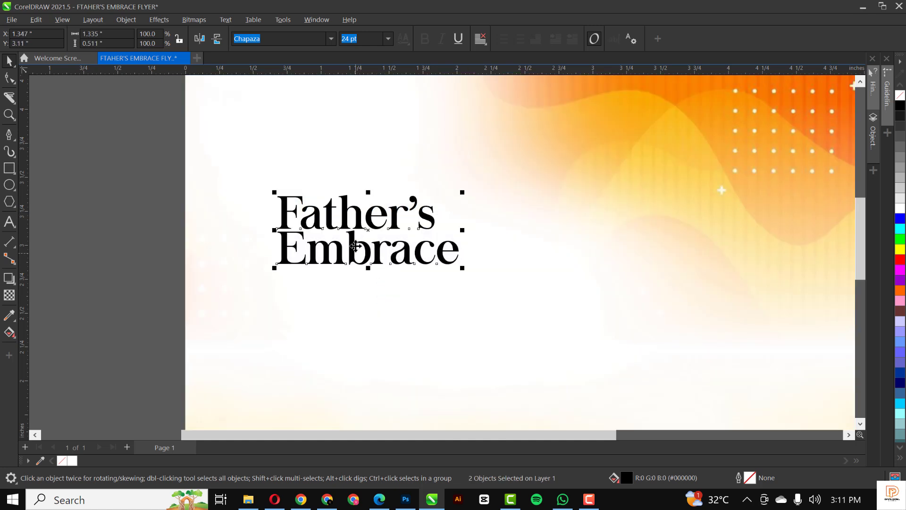
Scale both title words up to about 110% by the corner handle and nudge the title lower.
scroll(350, 222, "down", 4)
left_click_drag(390, 227, 454, 270)
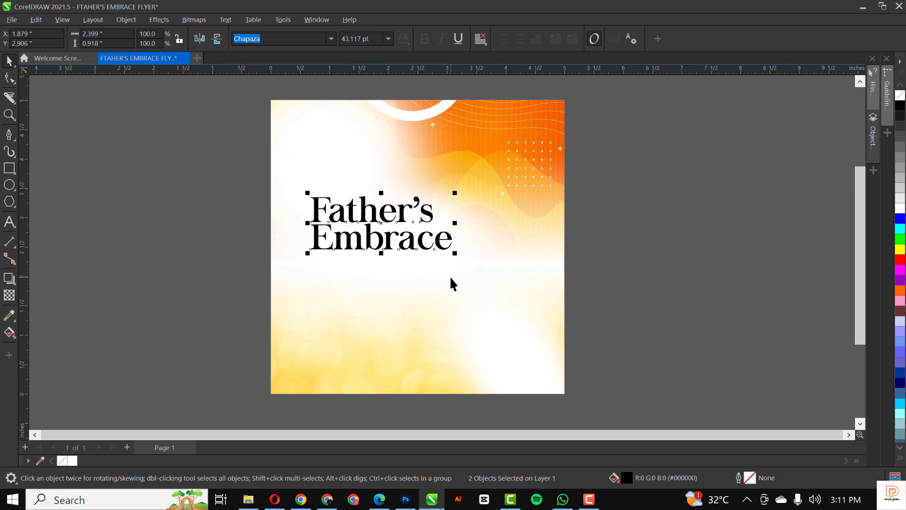
scroll(424, 232, "up", 1)
scroll(423, 232, "up", 2)
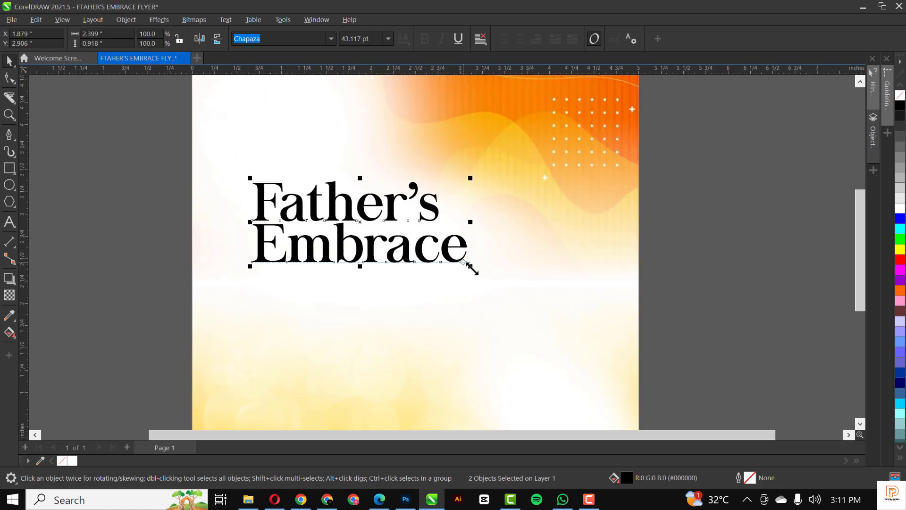
left_click_drag(471, 267, 489, 297)
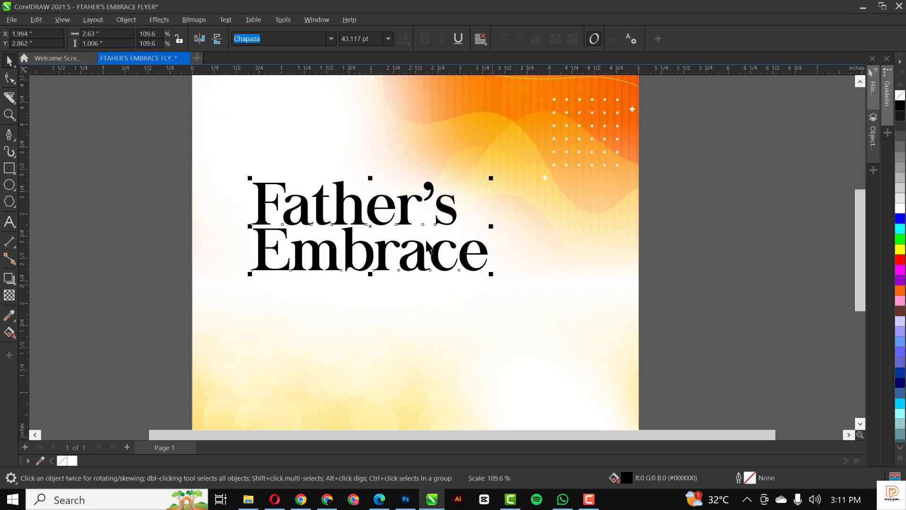
left_click_drag(406, 222, 406, 230)
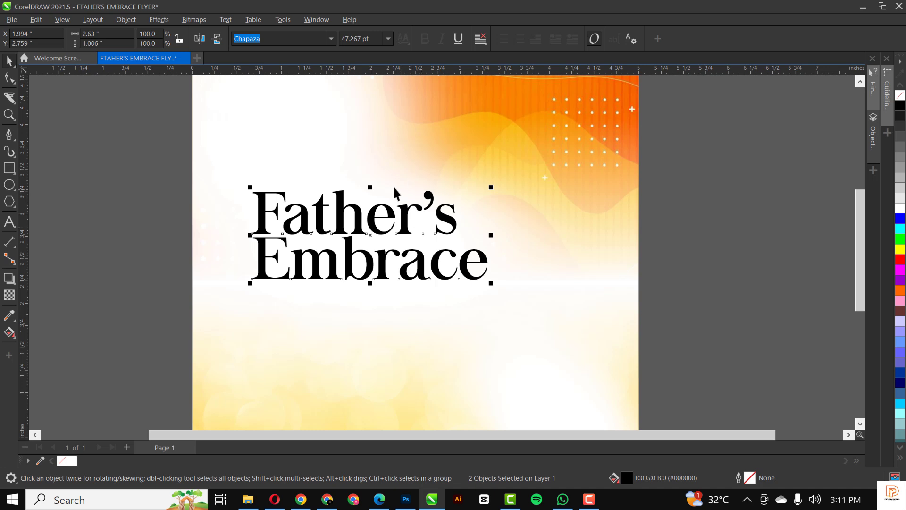
scroll(393, 189, "down", 1)
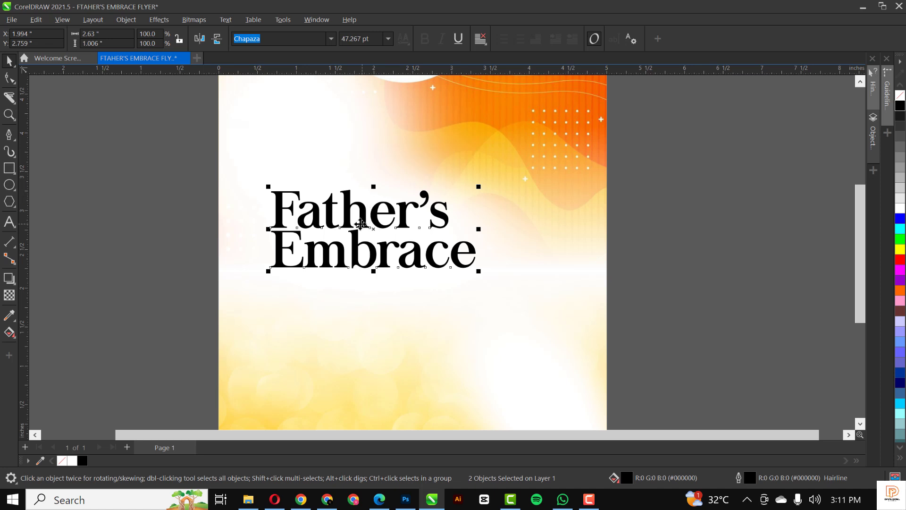
Convert the title to curves, combine both words into one curve, and give it a 6 px outline.
left_click(127, 21)
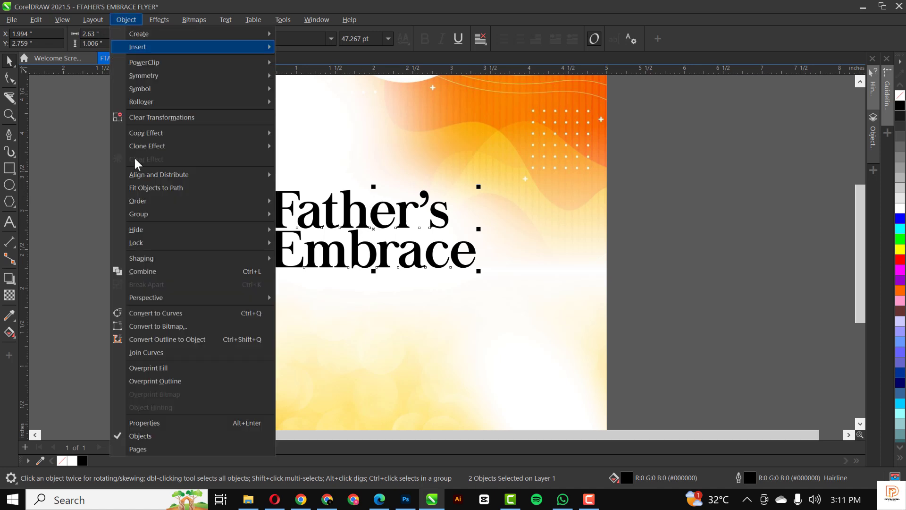
left_click(162, 314)
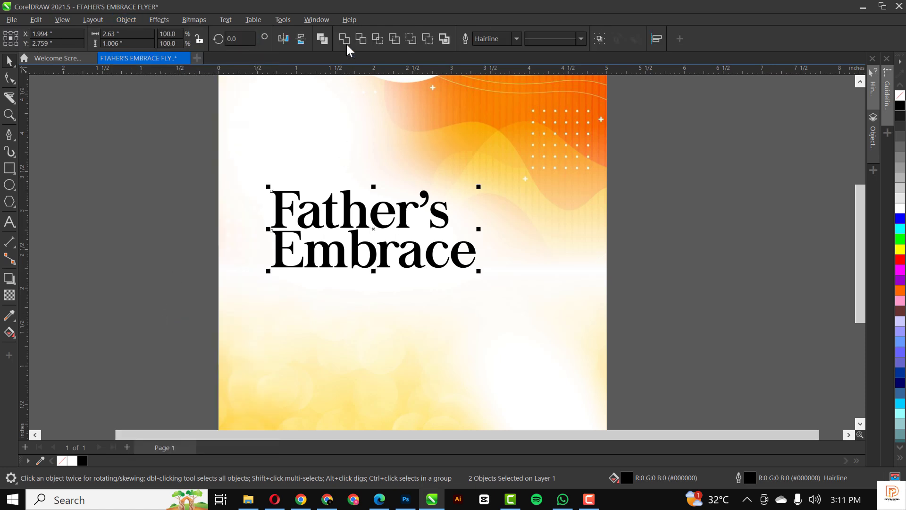
key("ctrl+l")
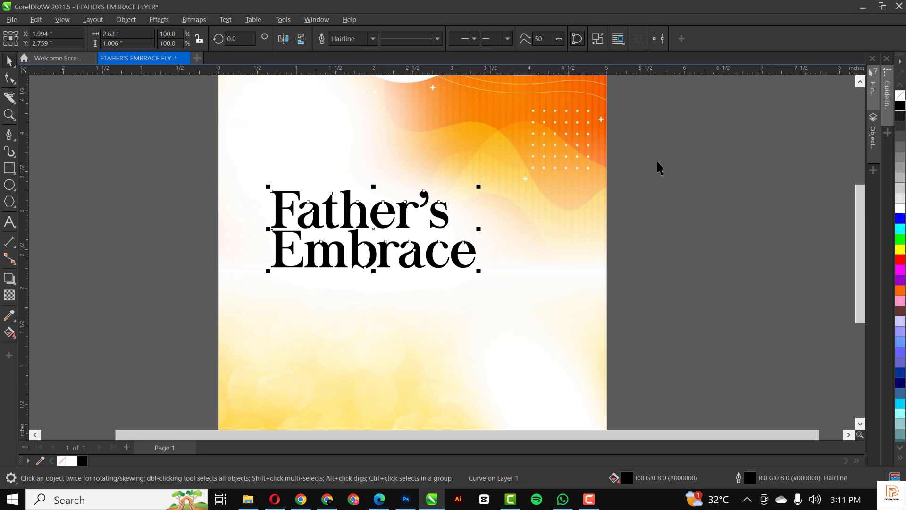
left_click(373, 38)
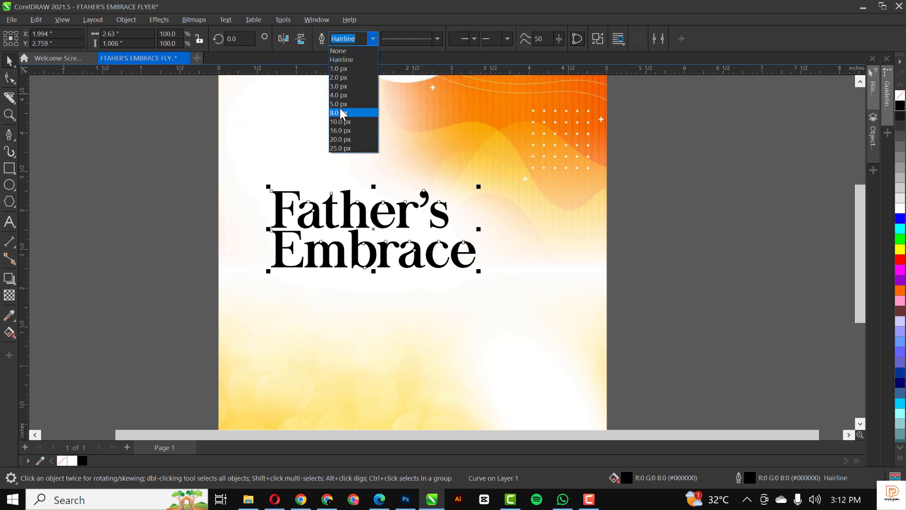
left_click(342, 113)
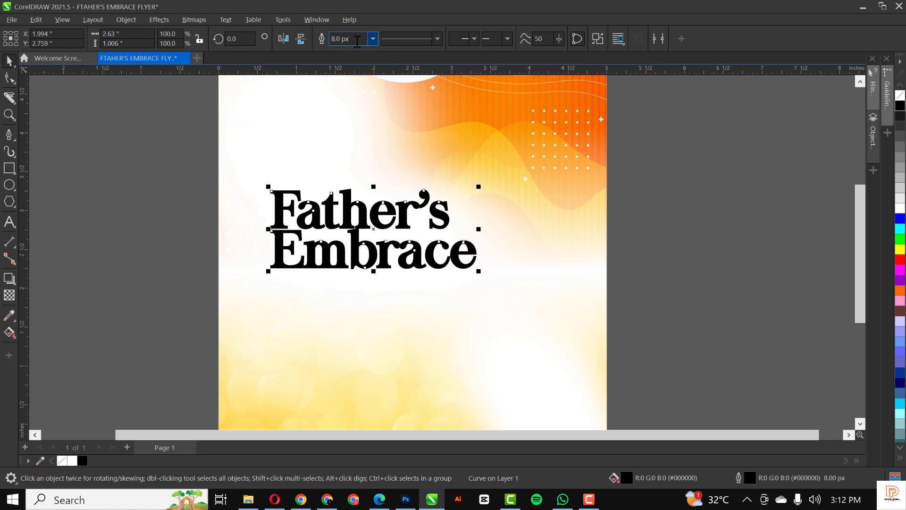
left_click(358, 40)
key("Return")
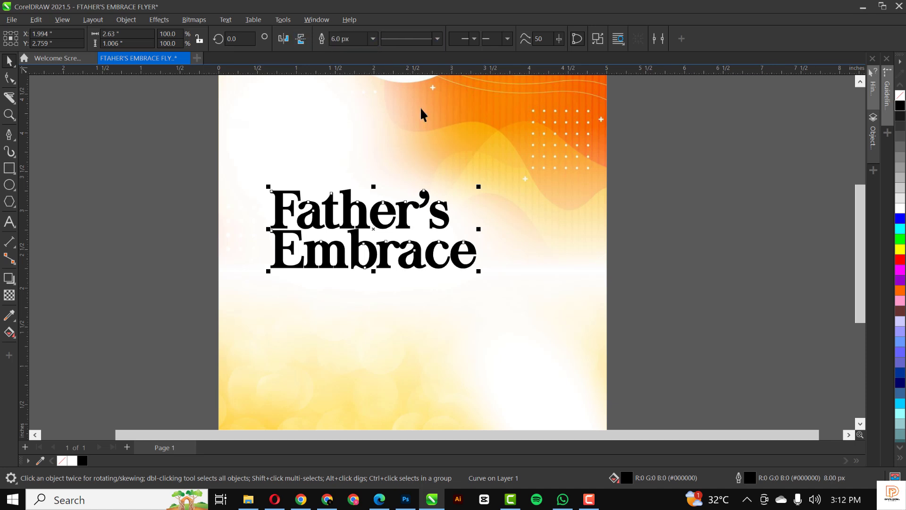
left_click(148, 166)
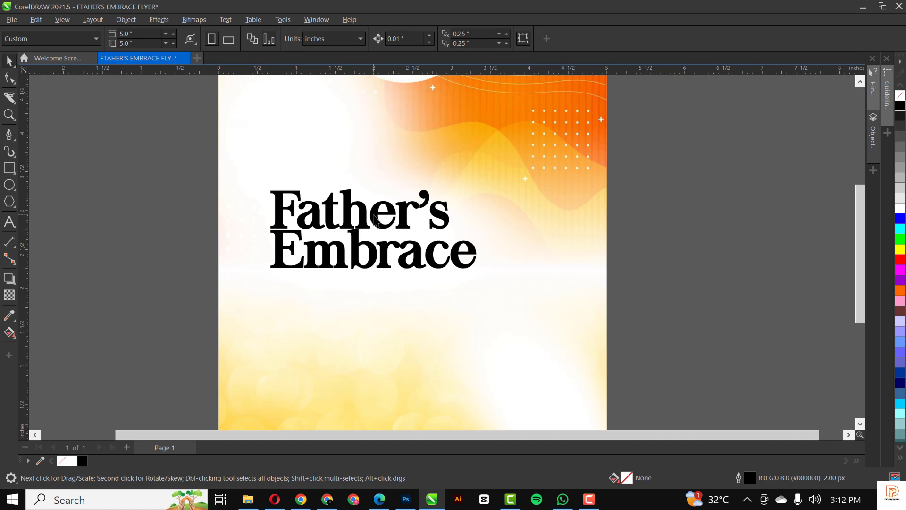
left_click(378, 219)
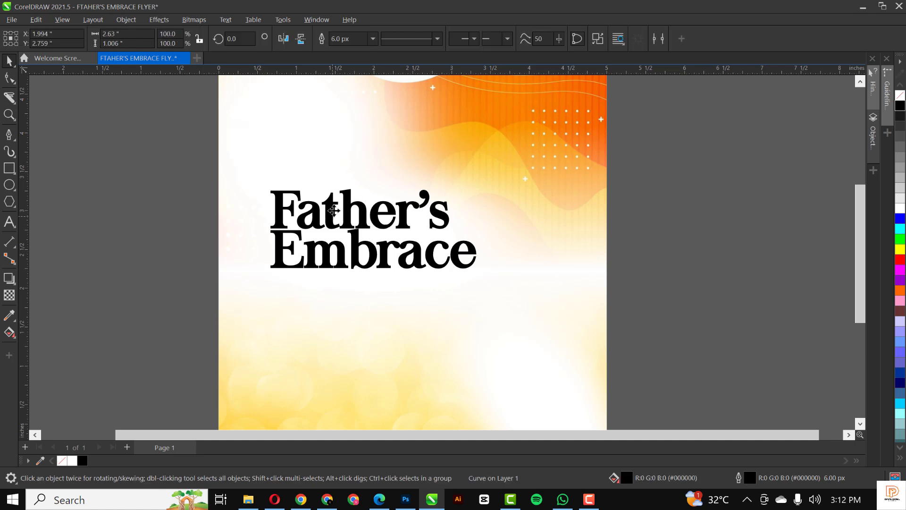
left_click_drag(334, 218, 333, 158)
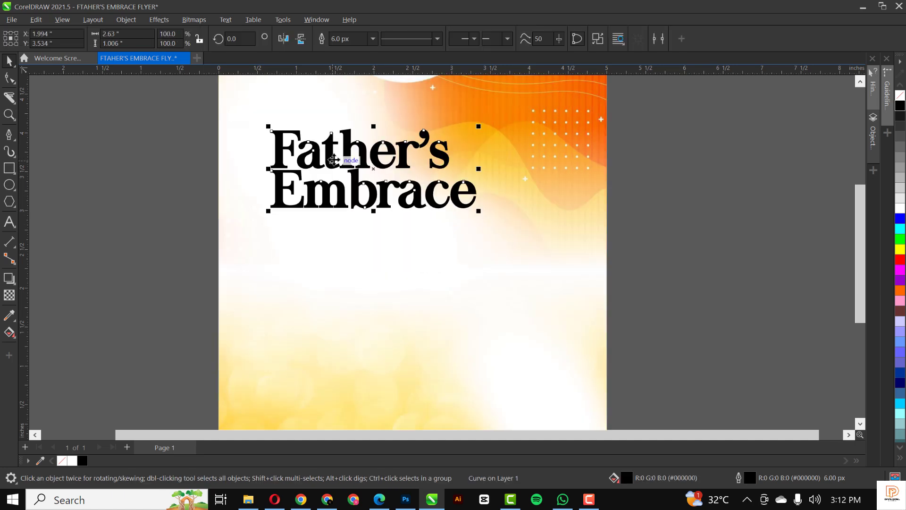
key("ctrl+z")
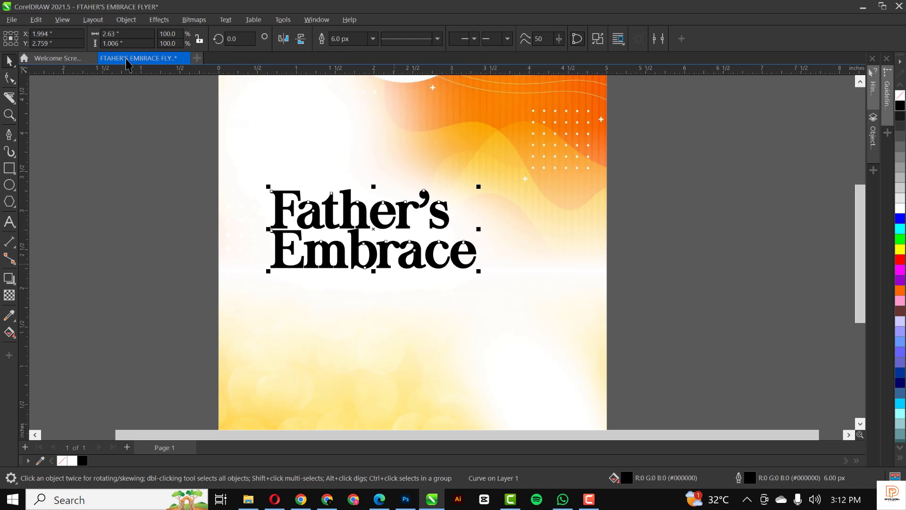
Convert the title's outline to an object and weld it into the letters.
left_click(126, 20)
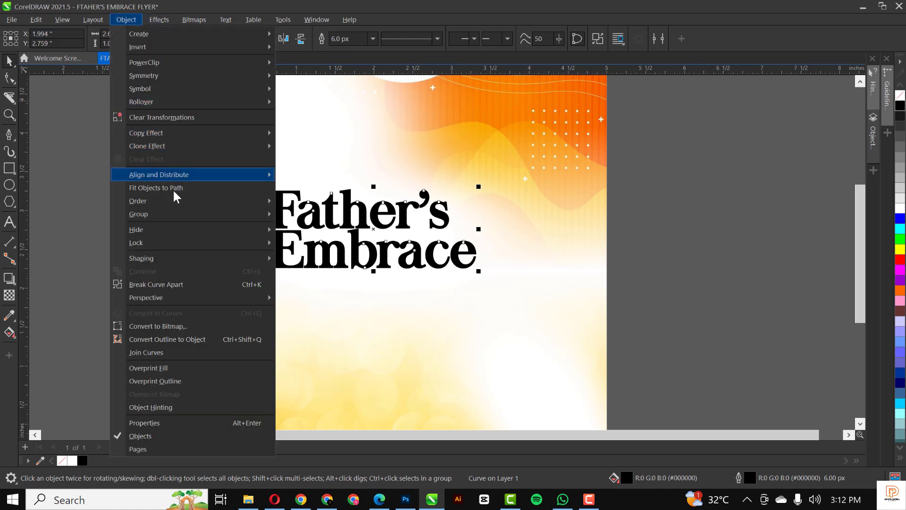
left_click(208, 341)
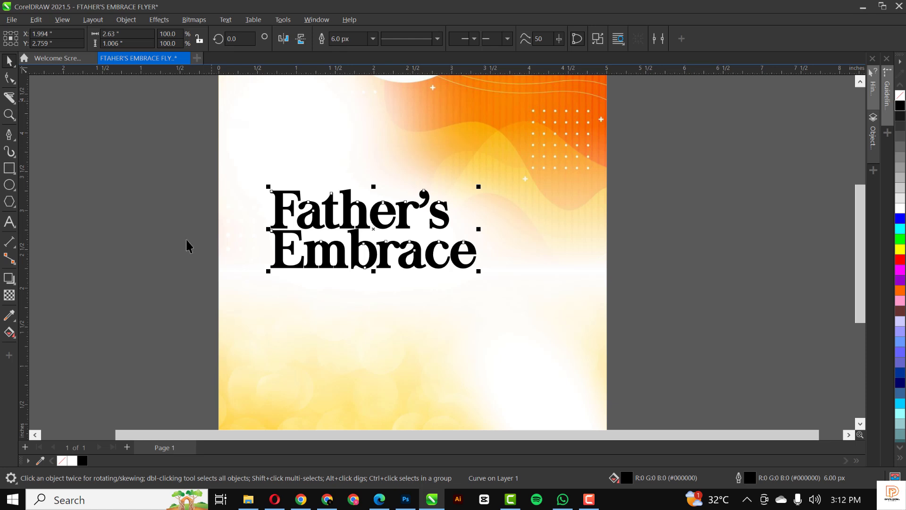
left_click(171, 165)
left_click(298, 196)
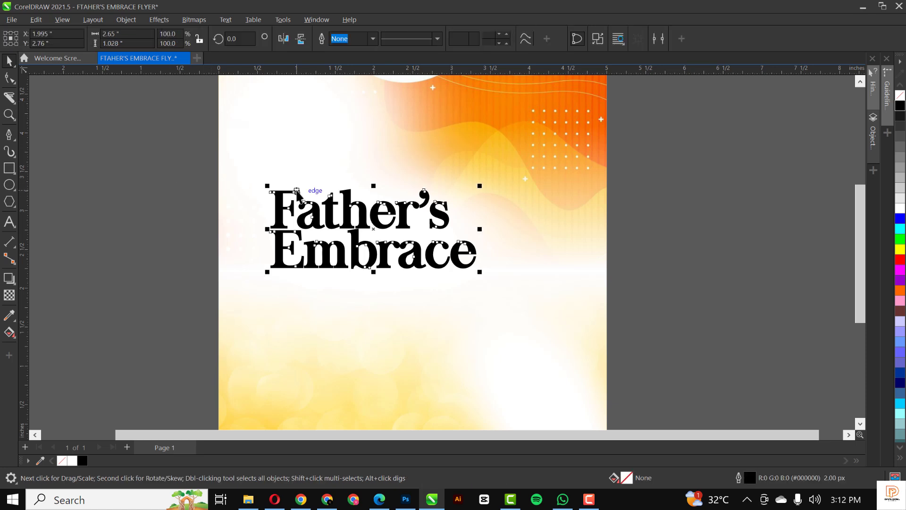
left_click_drag(298, 196, 326, 144)
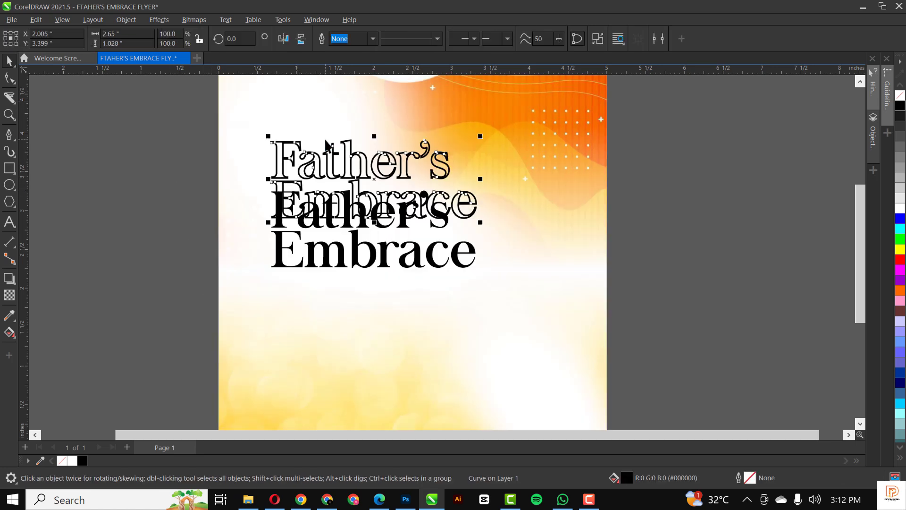
key("ctrl+z")
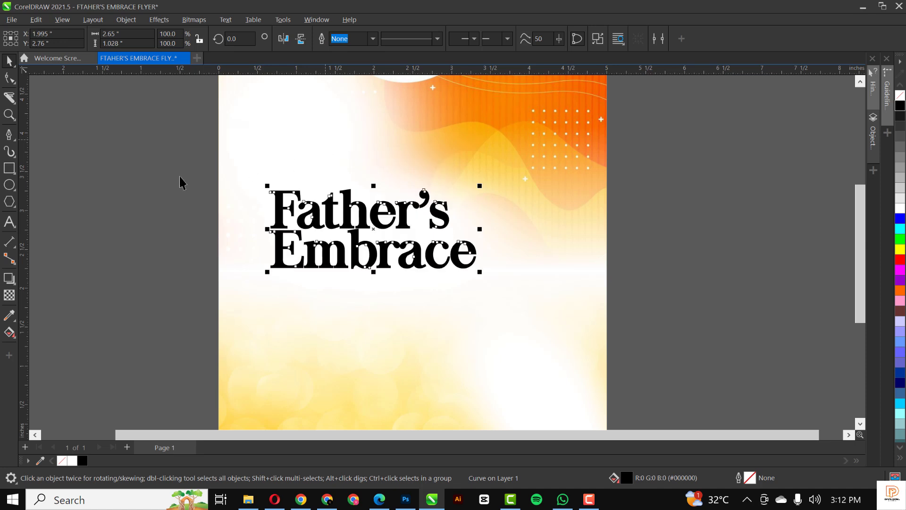
left_click_drag(160, 161, 595, 306)
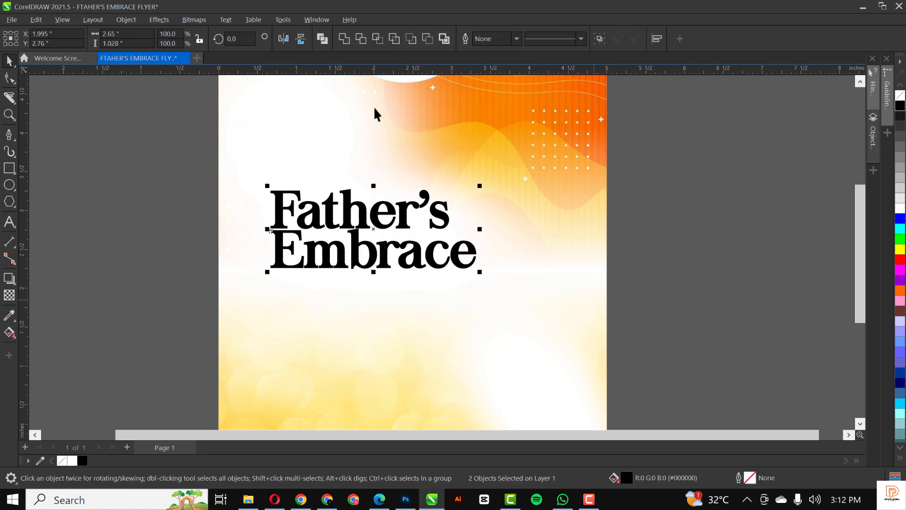
left_click(345, 39)
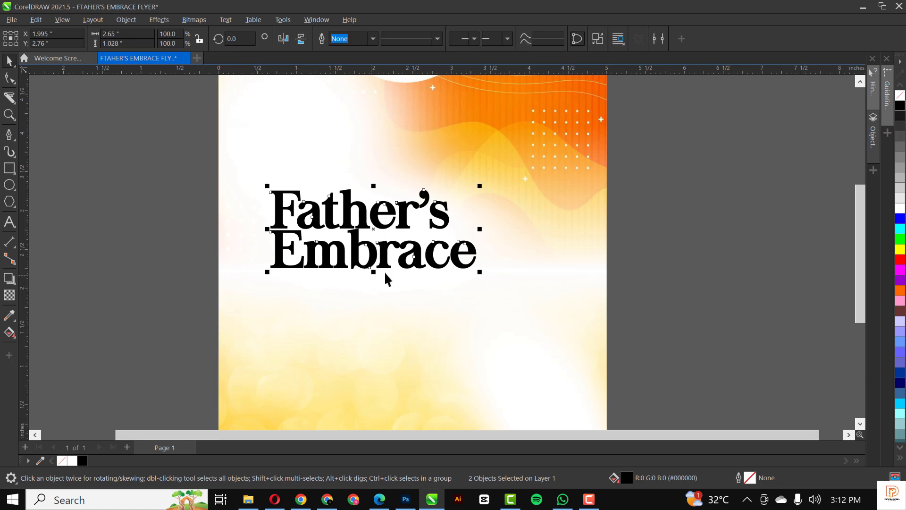
left_click(729, 167)
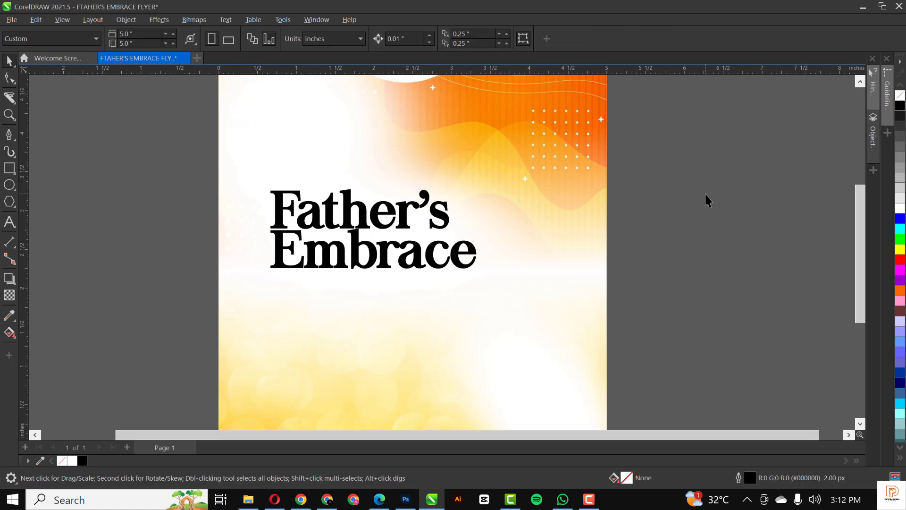
Draw a small square beside the page and fill it orange.
left_click(9, 168)
left_click_drag(151, 158, 182, 189)
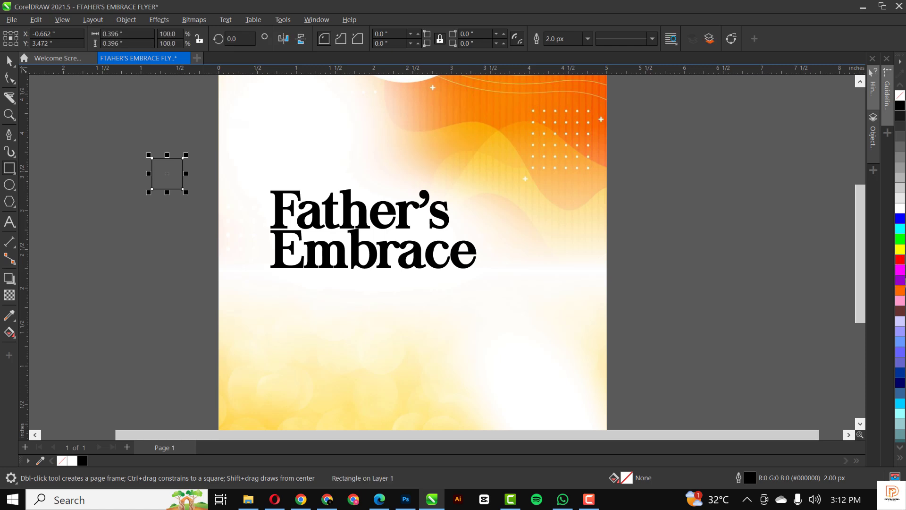
left_click(901, 291)
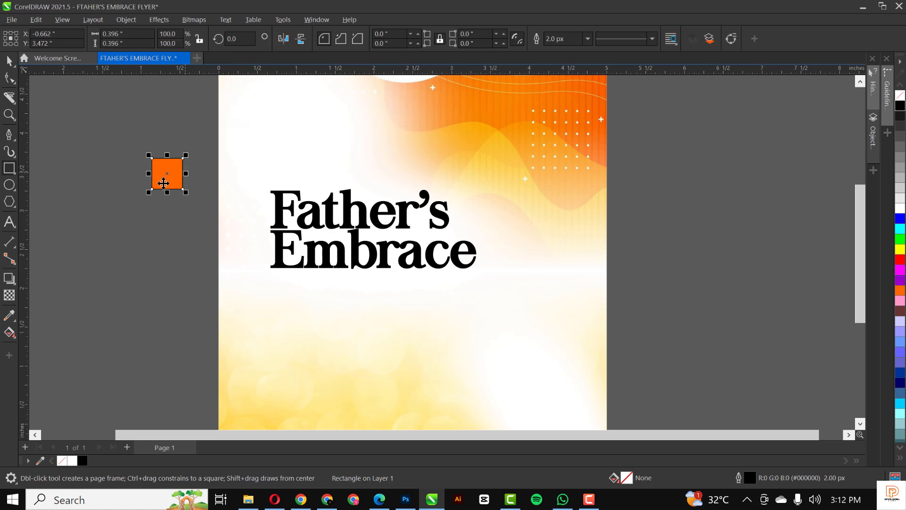
key("space")
left_click_drag(162, 173, 163, 212)
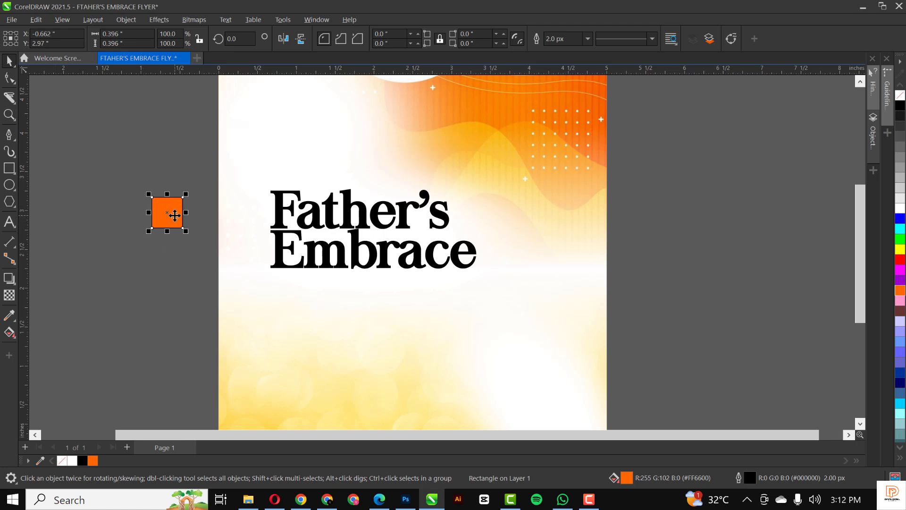
Duplicate the orange square above and tint the copy golden orange.
left_click_drag(175, 216, 177, 181)
right_click(177, 182)
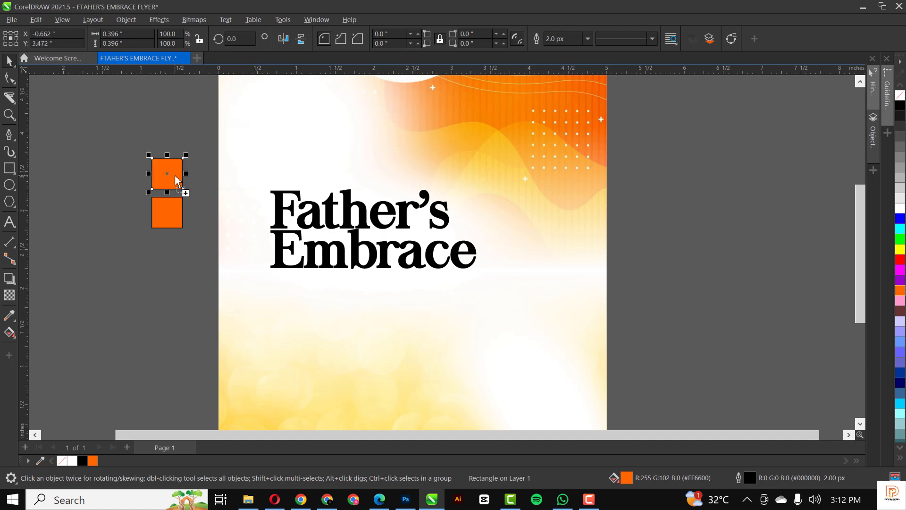
left_click(900, 253, "ctrl")
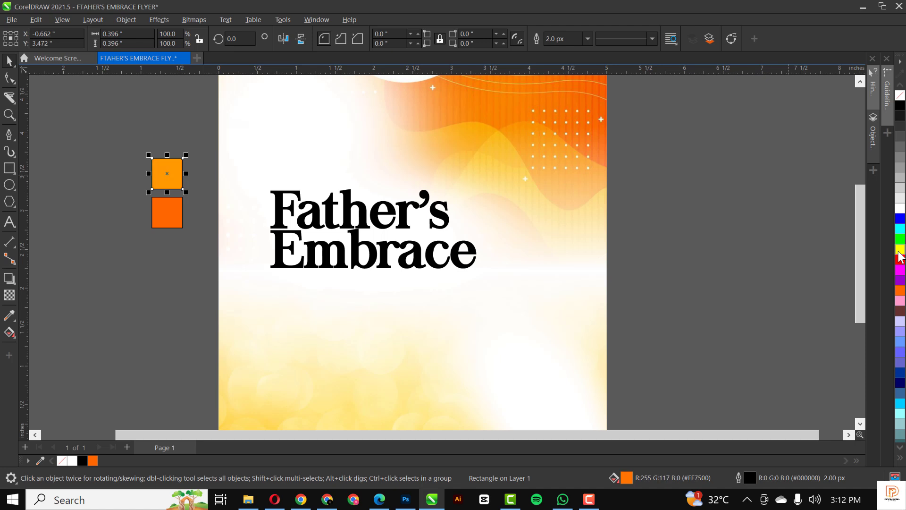
left_click(900, 256, "ctrl")
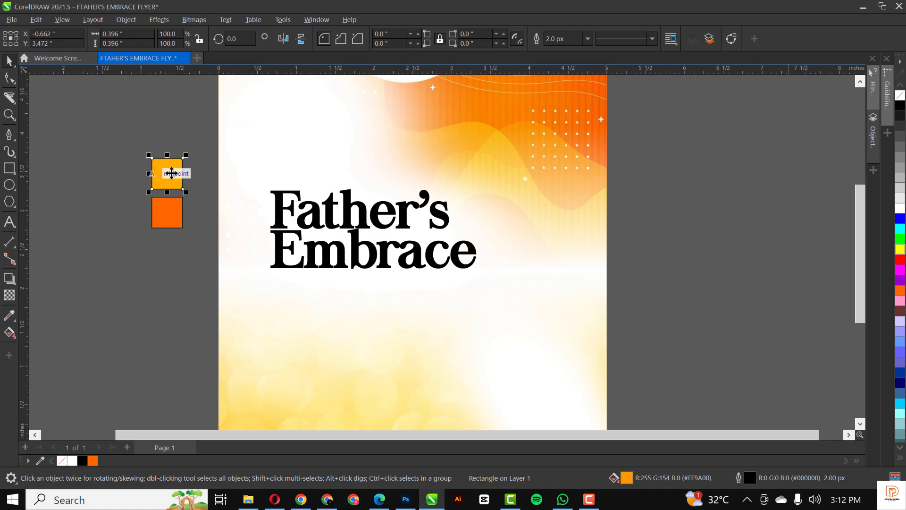
Copy the orange square below and darken the copy to a dark brown.
left_click(162, 215)
left_click_drag(170, 211, 176, 254)
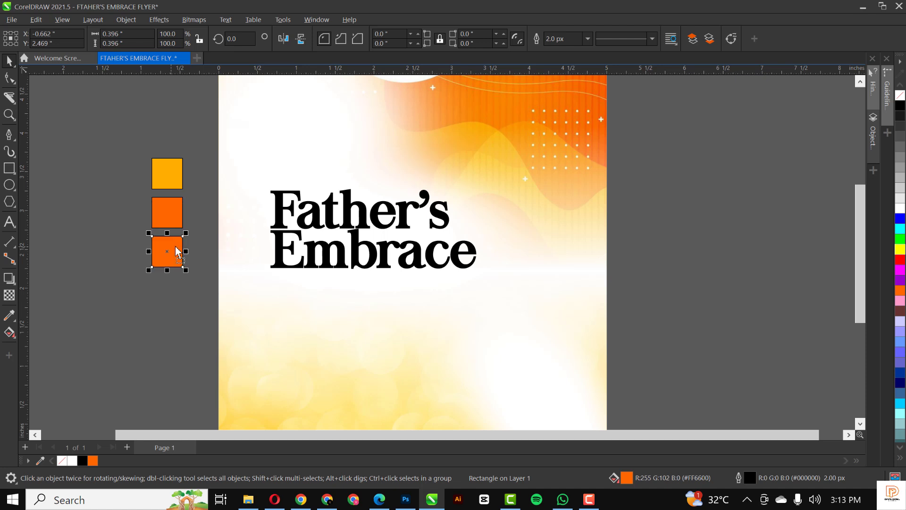
left_click(899, 106, "ctrl")
left_click(899, 106, "ctrl")
left_click(900, 106, "ctrl")
left_click(900, 106, "ctrl")
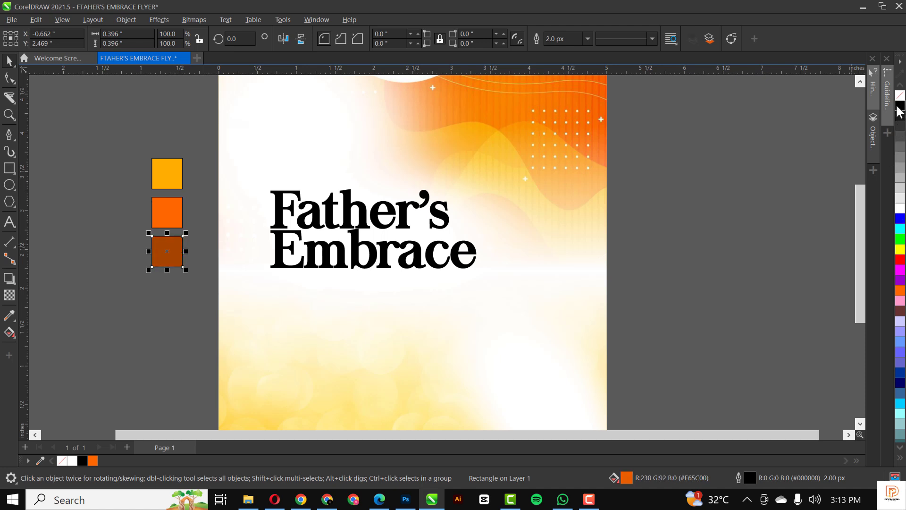
left_click(899, 105, "ctrl")
left_click(899, 106, "ctrl")
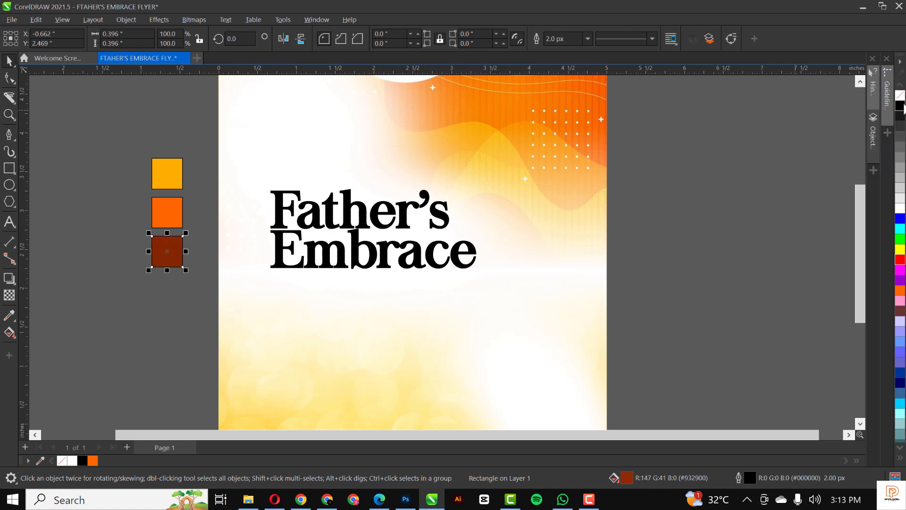
left_click_drag(120, 135, 200, 283)
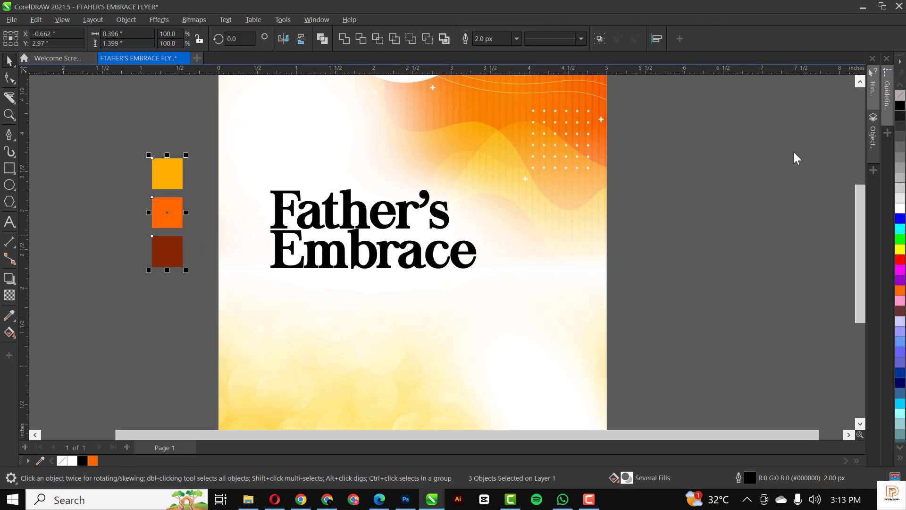
left_click(161, 86)
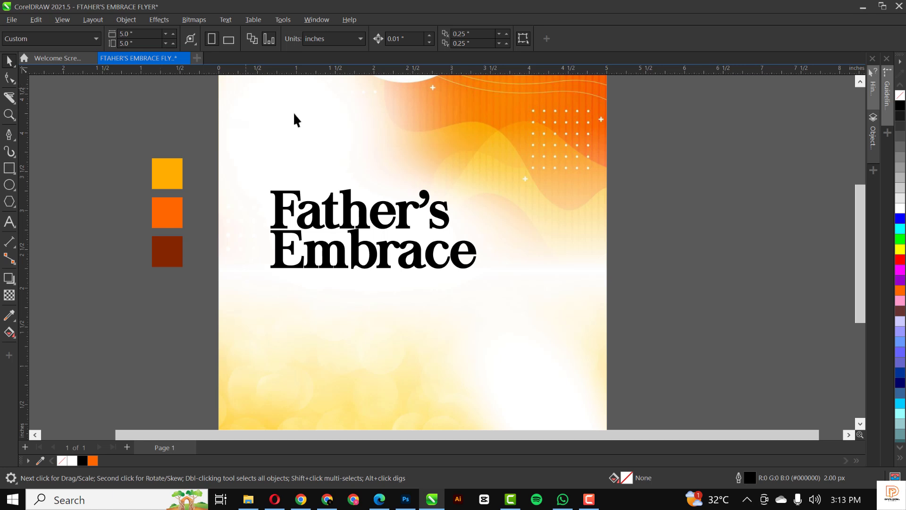
Sample the brown square's #842500 with the Color Eyedropper and apply it to the Father's Embrace title.
scroll(318, 165, "down", 1)
scroll(318, 165, "down", 1)
scroll(318, 157, "up", 2)
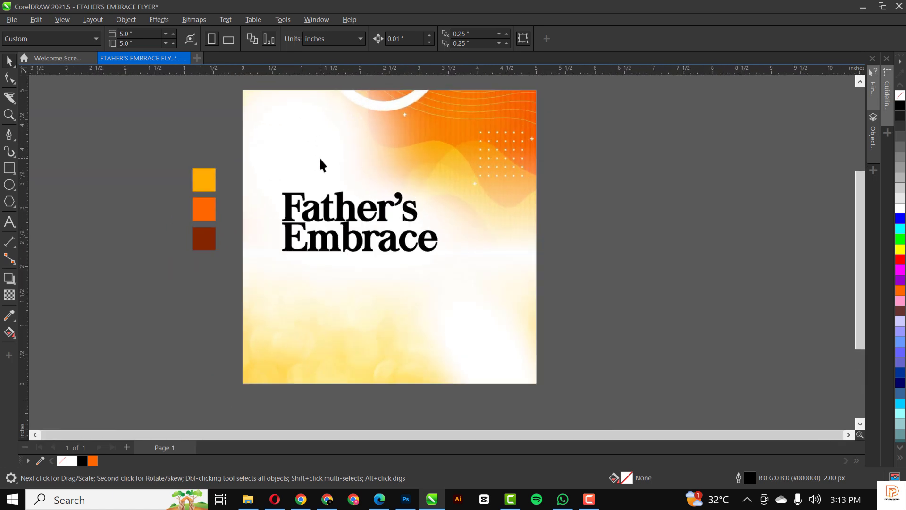
scroll(254, 202, "down", 1)
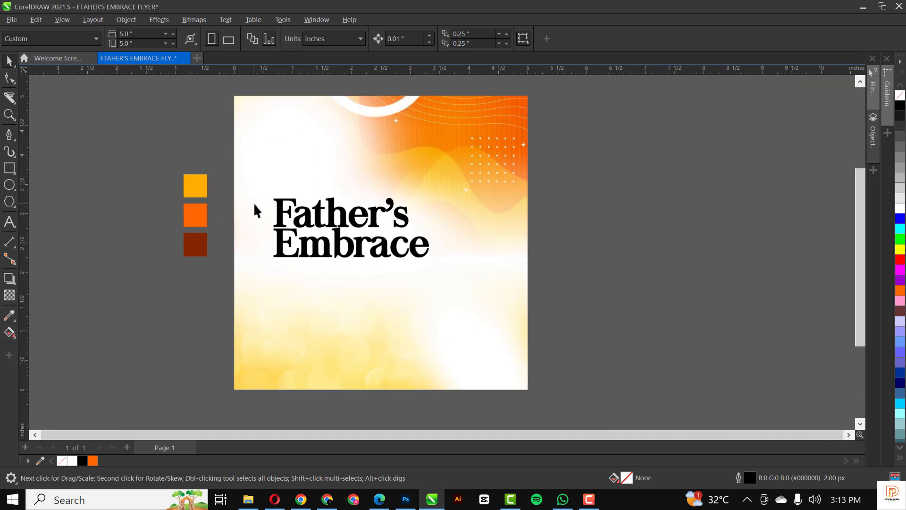
scroll(253, 202, "up", 2)
left_click(307, 221)
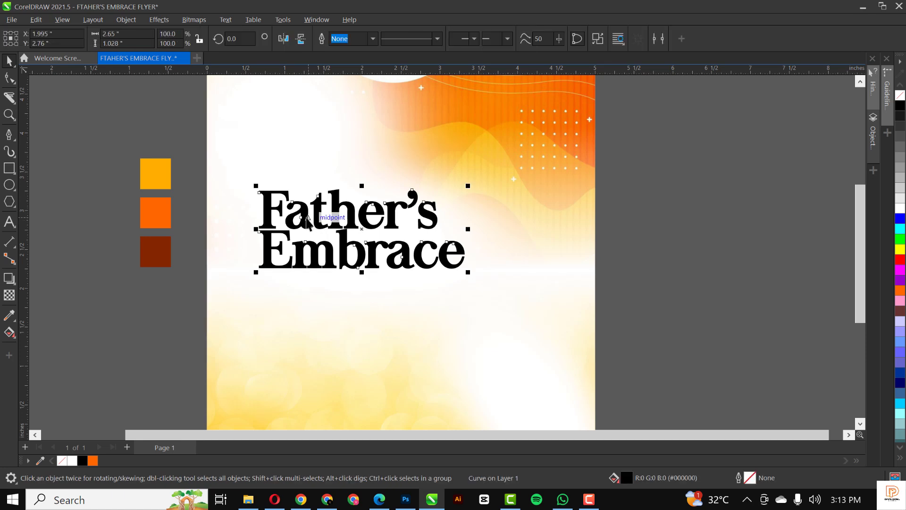
left_click(166, 252)
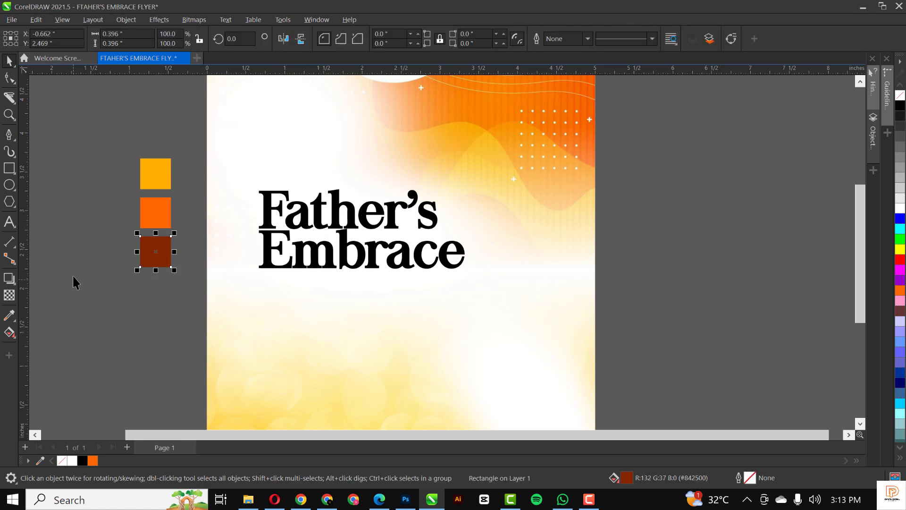
left_click(315, 226)
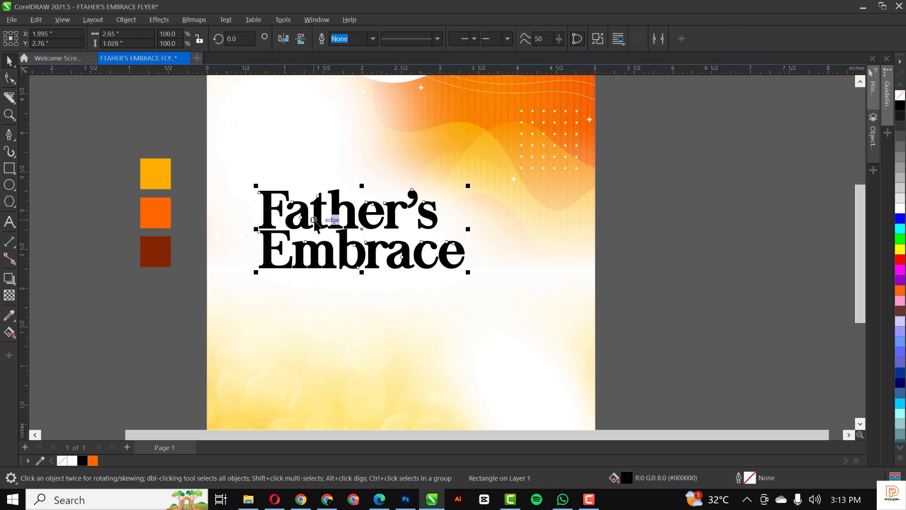
left_click(9, 316)
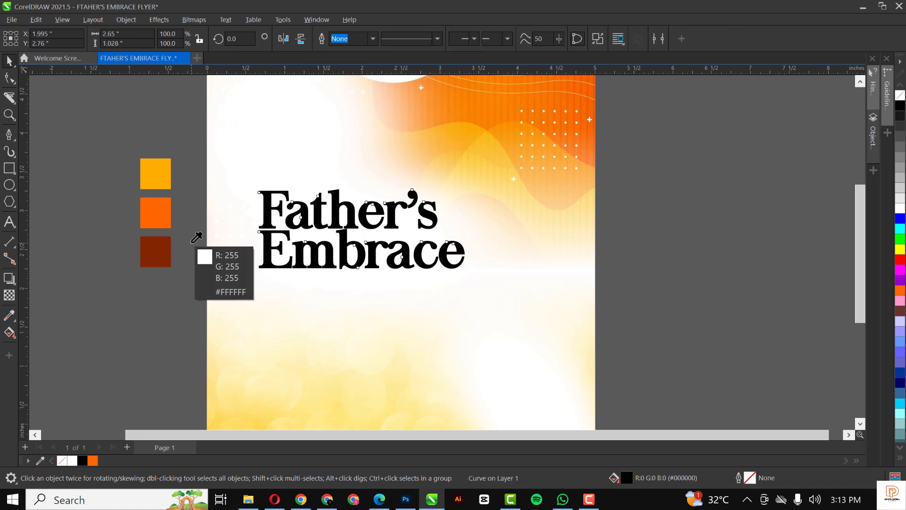
left_click(172, 243)
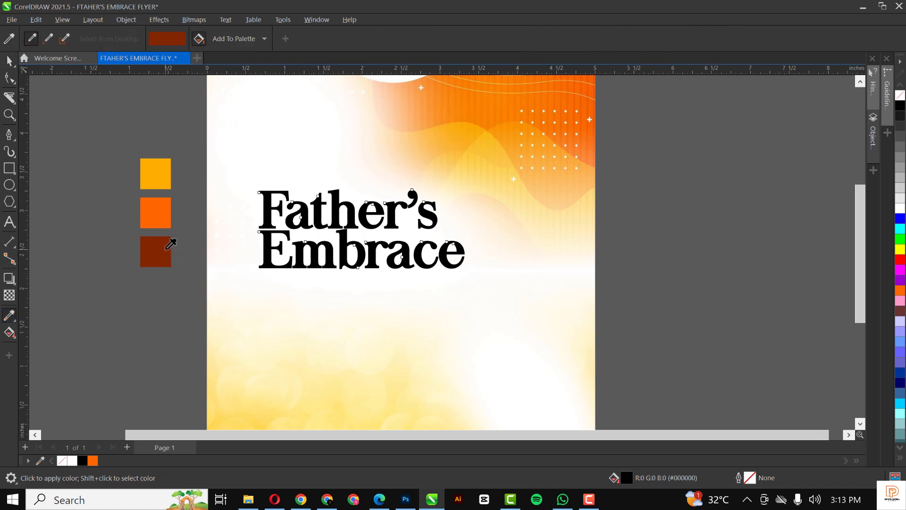
scroll(276, 214, "up", 2)
left_click(267, 215)
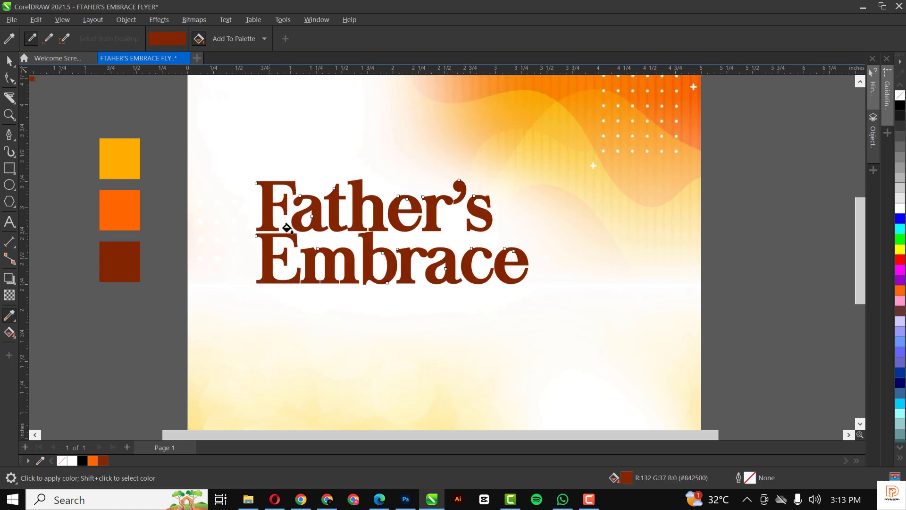
key("space")
scroll(381, 243, "down", 2)
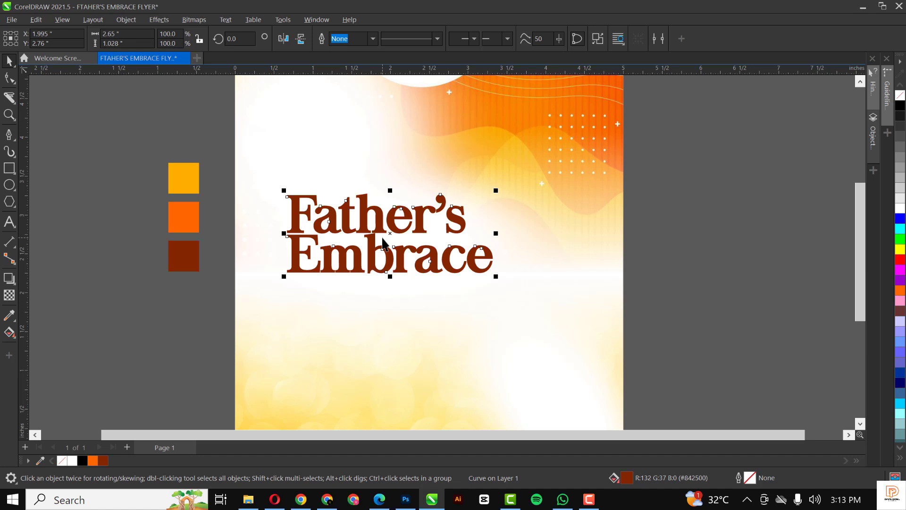
scroll(675, 231, "down", 1)
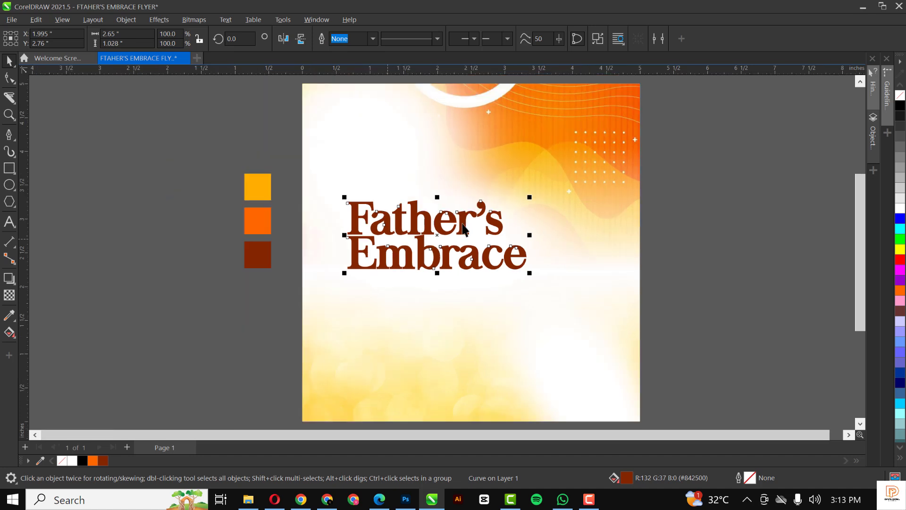
left_click(675, 231)
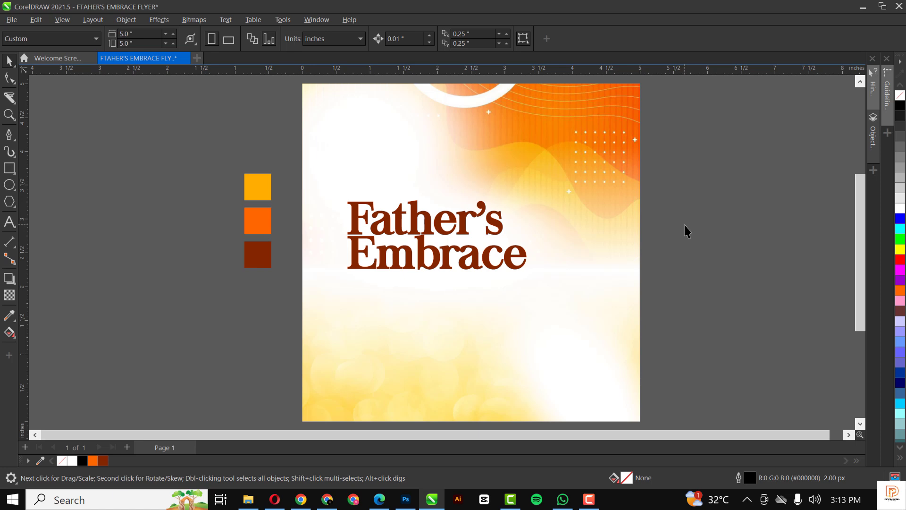
Type the word 'The' and set it in the Taken by Vultures Alternates font.
left_click(9, 221)
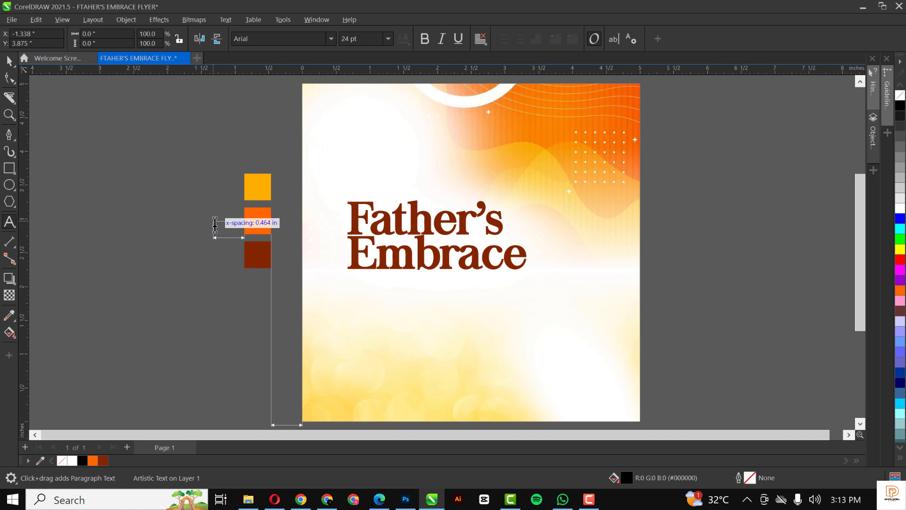
type("the")
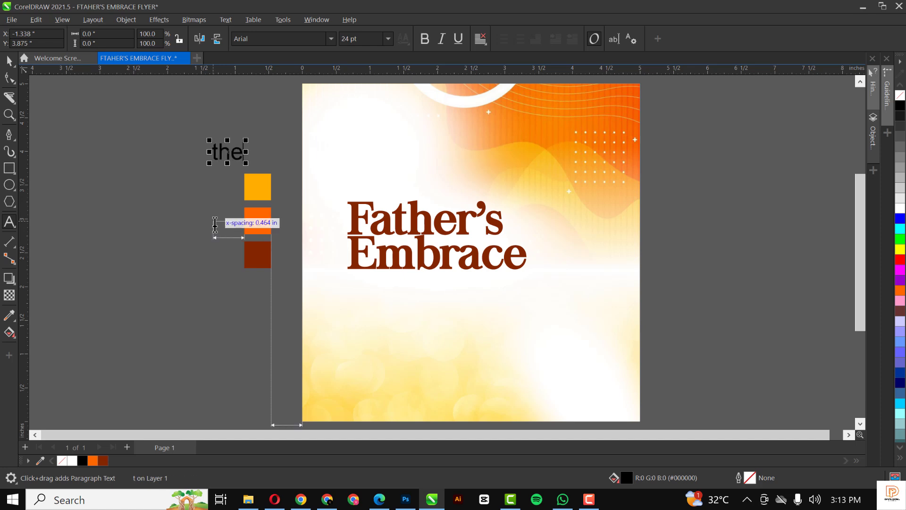
left_click_drag(219, 152, 213, 153)
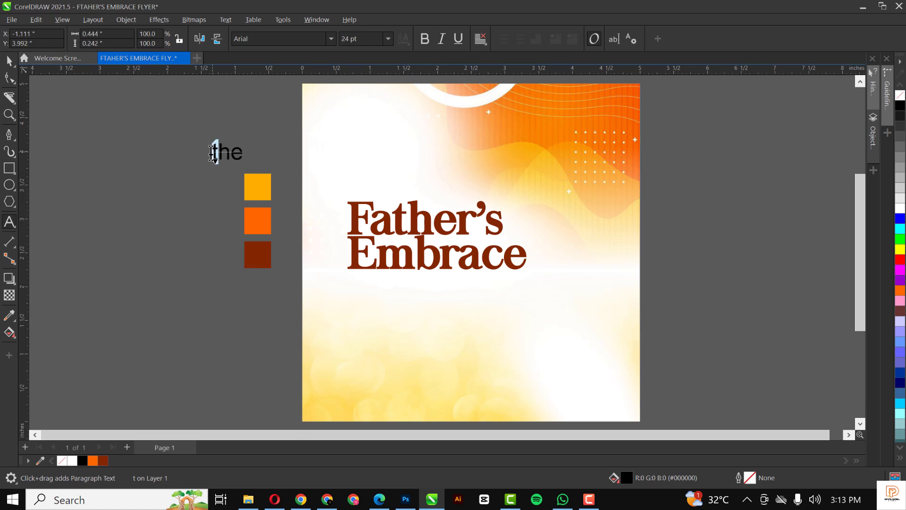
type("T")
key("Escape")
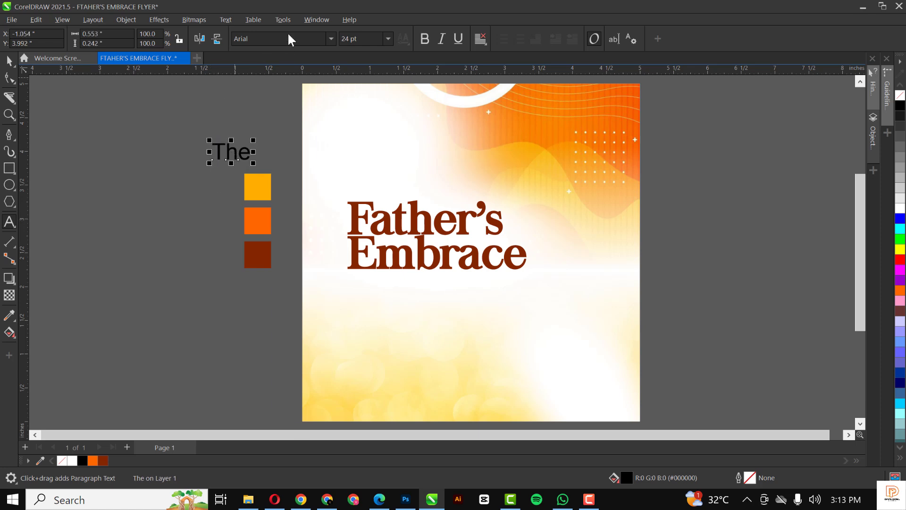
left_click(285, 38)
left_click_drag(285, 38, 224, 42)
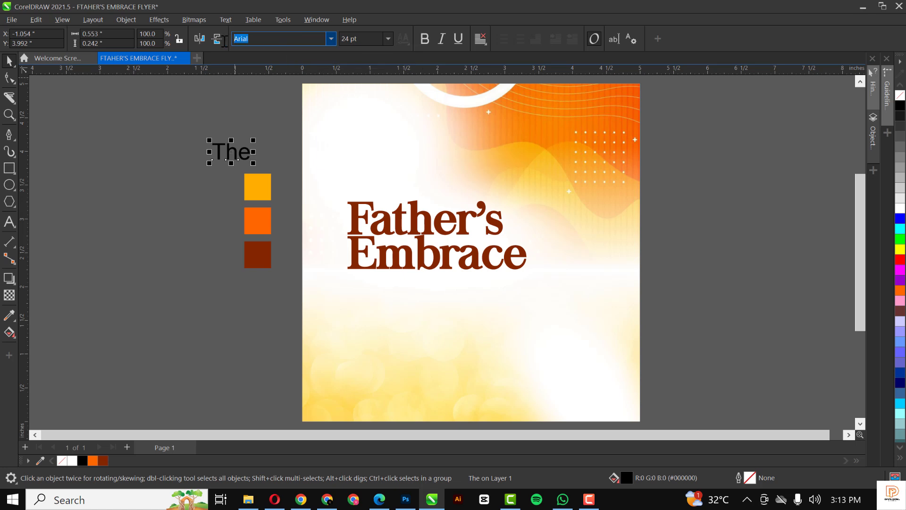
type("Sha")
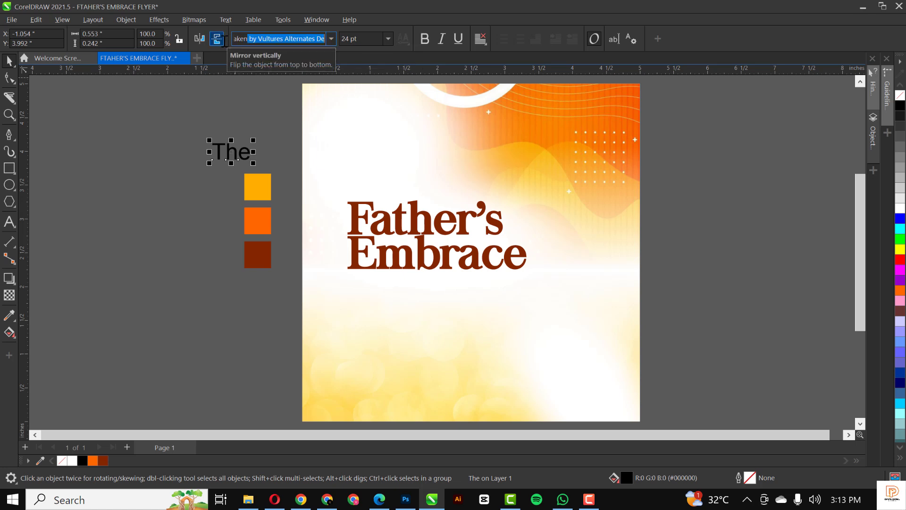
key("Return")
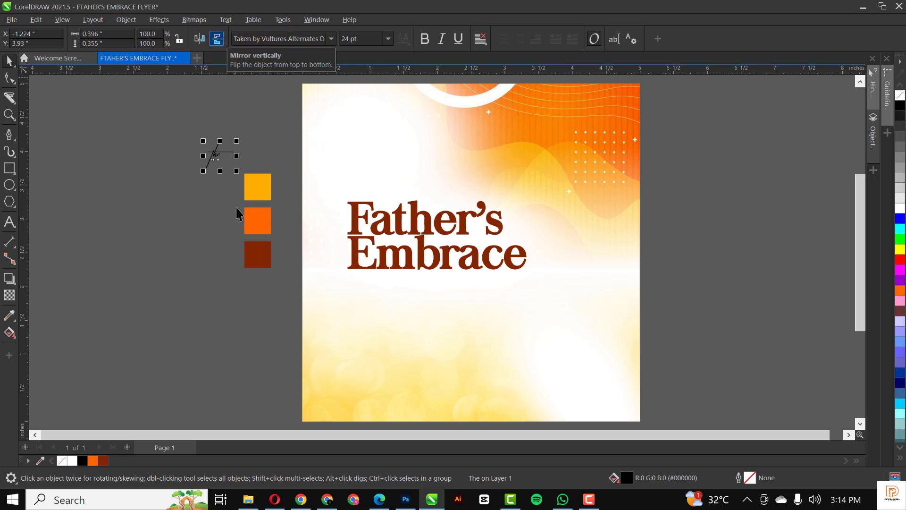
Place the script above the title, shrink it to about 71% and colour it dark brown.
left_click_drag(217, 152, 452, 144)
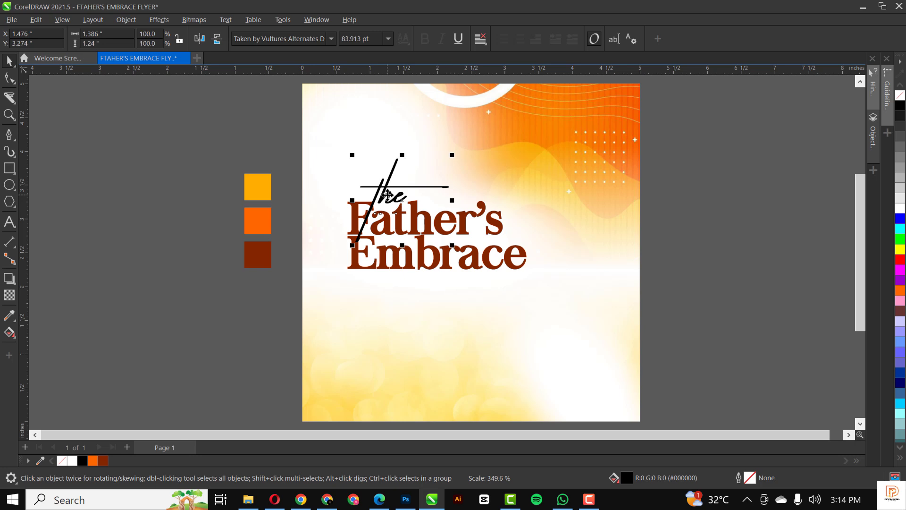
left_click_drag(387, 194, 408, 188)
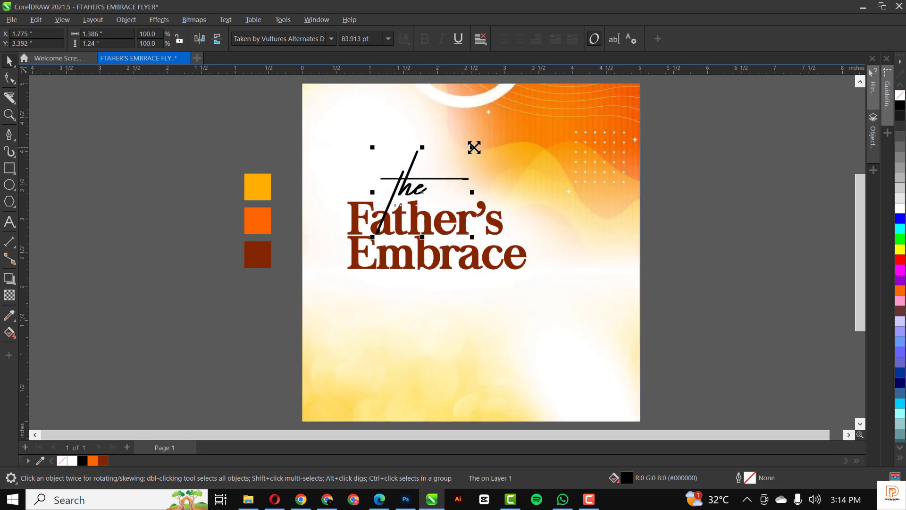
mouse_move(473, 147)
left_mouse_down()
mouse_move(462, 161)
mouse_move(469, 156)
left_mouse_up()
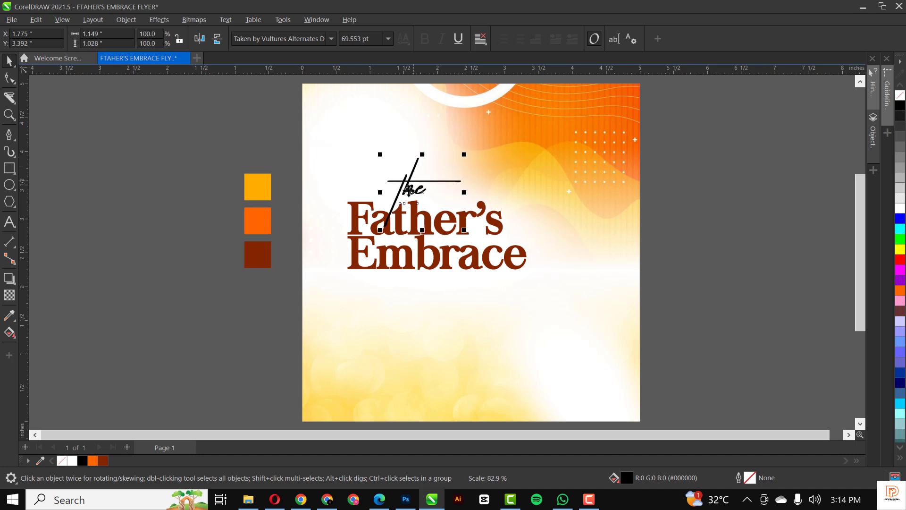
left_click(103, 459)
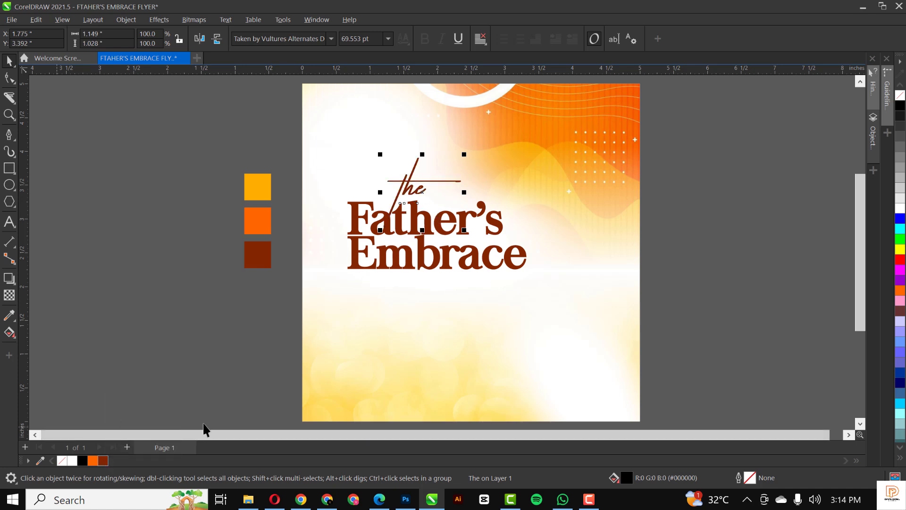
Fill the script with dark brown #842500 and reposition it just above Father's.
left_click(103, 461)
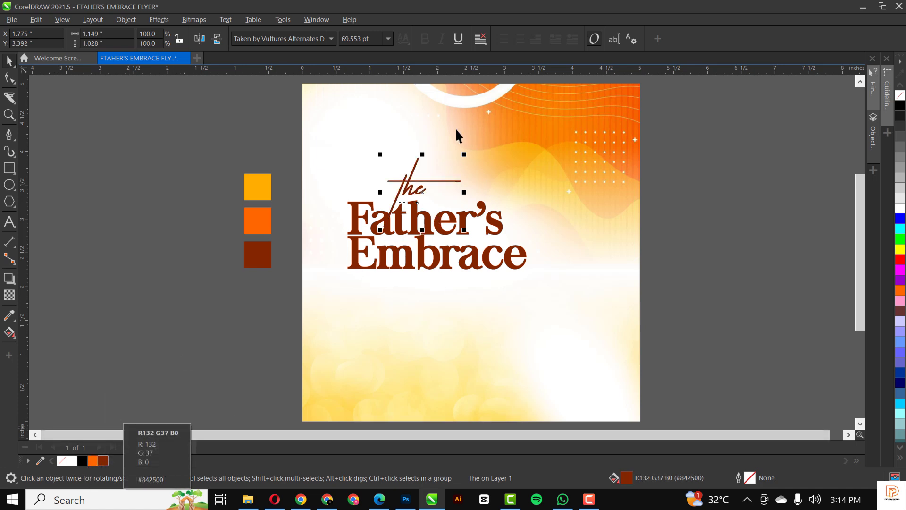
scroll(411, 188, "up", 2)
left_click(409, 183)
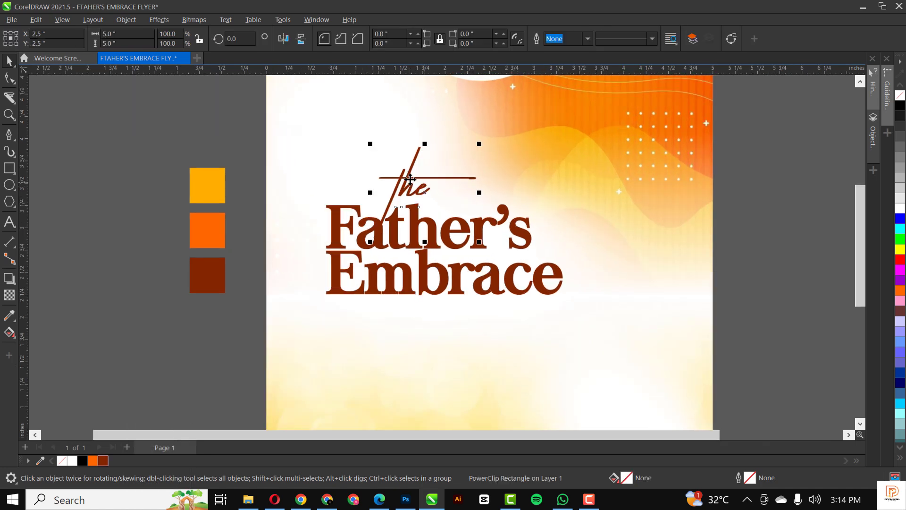
mouse_move(410, 179)
left_mouse_down()
mouse_move(377, 182)
mouse_move(432, 187)
mouse_move(407, 187)
mouse_move(403, 177)
left_mouse_up()
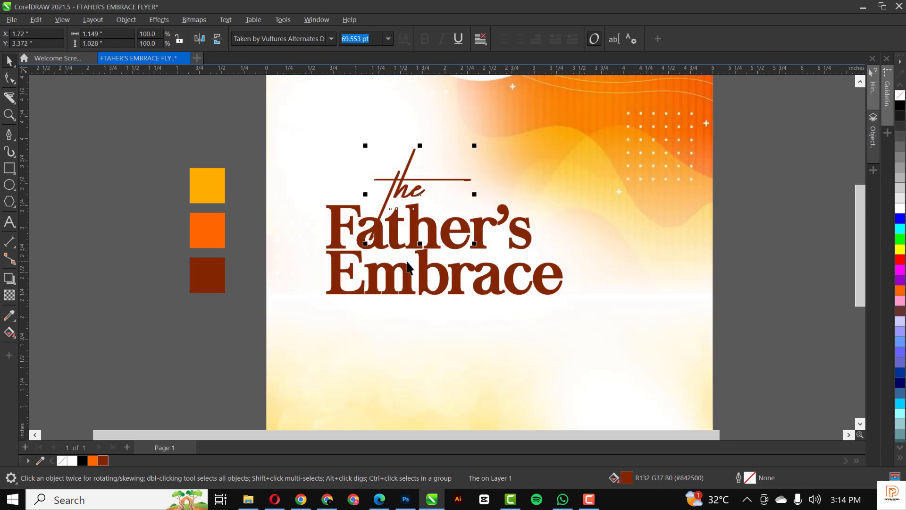
Convert the 'the' script to curves.
scroll(370, 231, "up", 2)
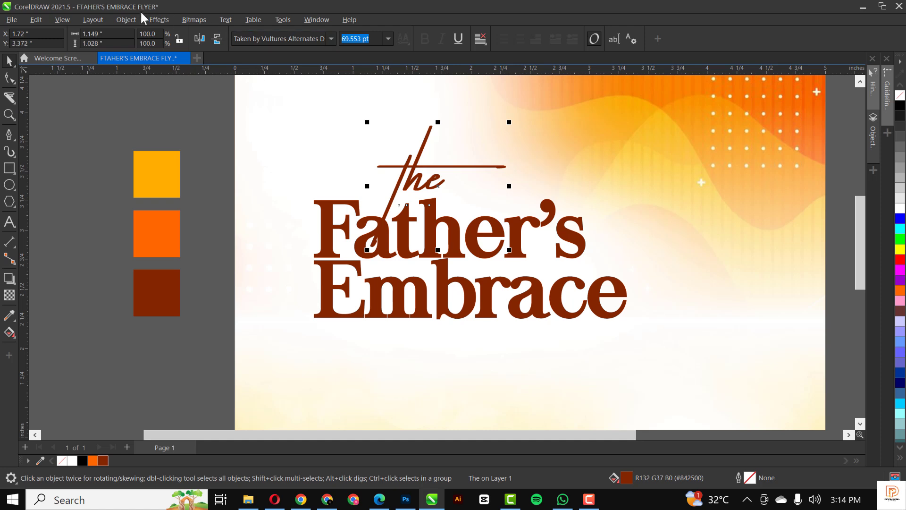
left_click(125, 21)
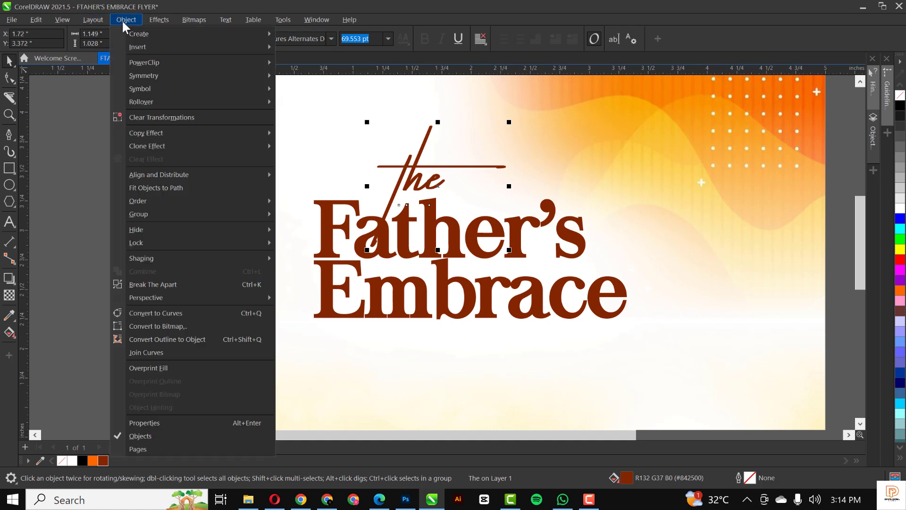
left_click(162, 314)
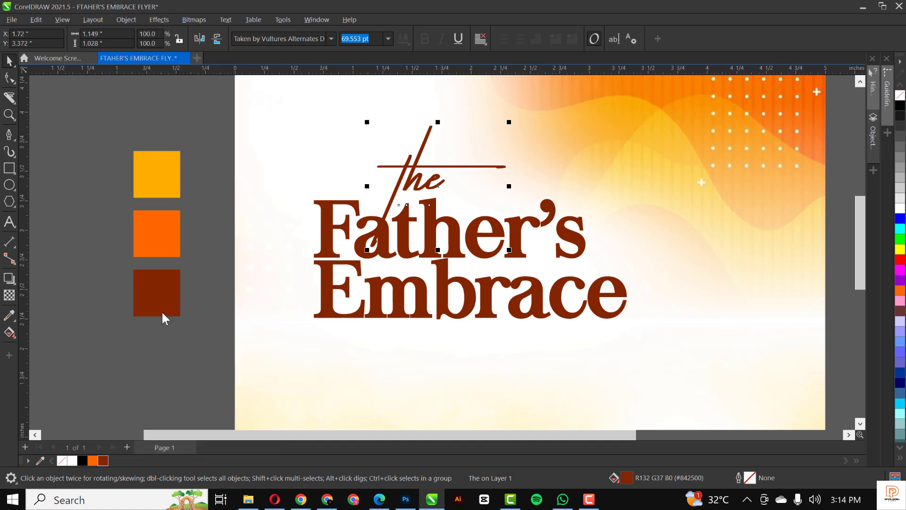
scroll(375, 254, "up", 3)
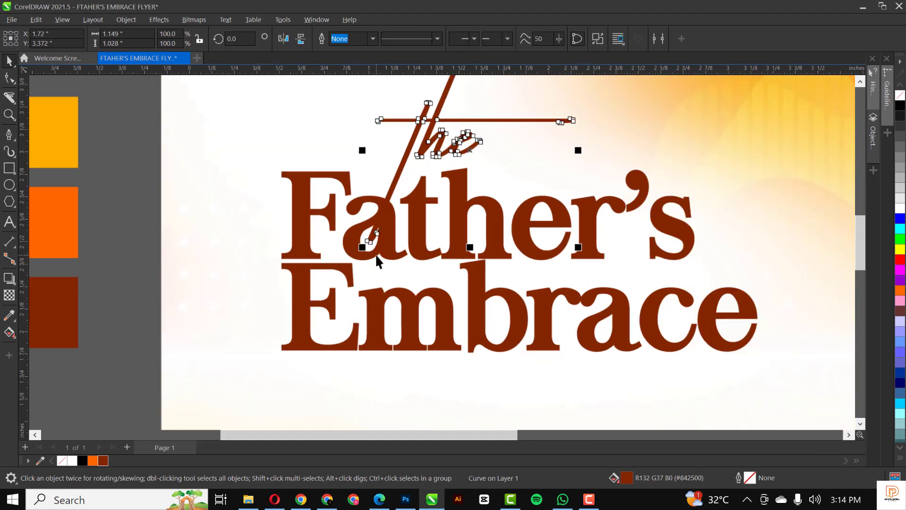
Draw a rectangle over 'at' in Father's and use it to trim the 'the' script.
scroll(382, 186, "down", 1)
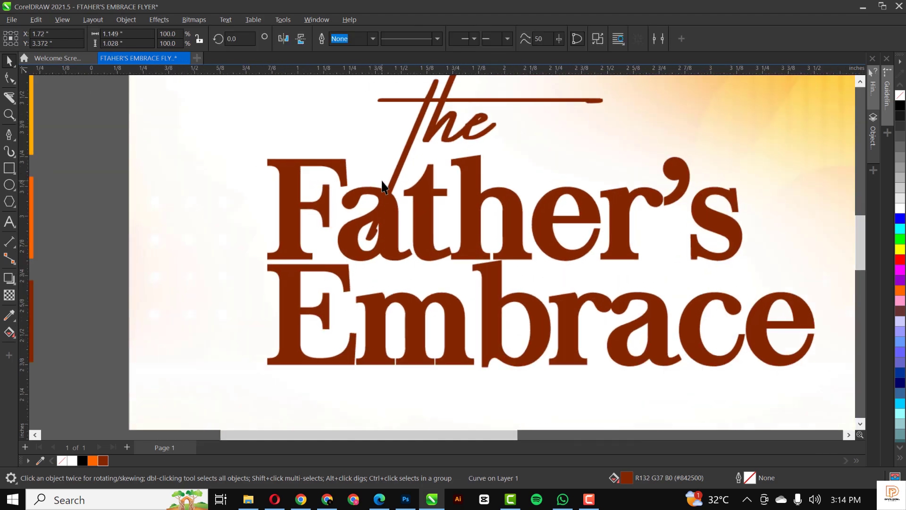
scroll(382, 186, "down", 1)
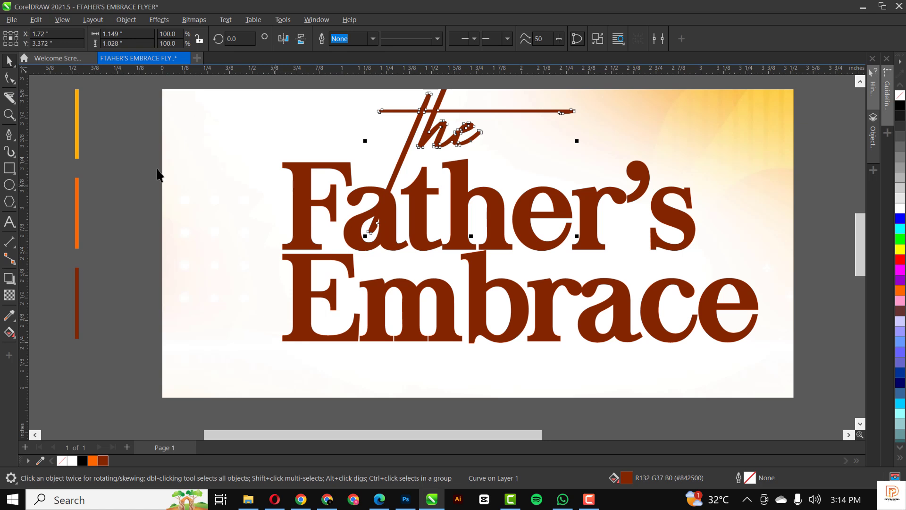
left_click(10, 168)
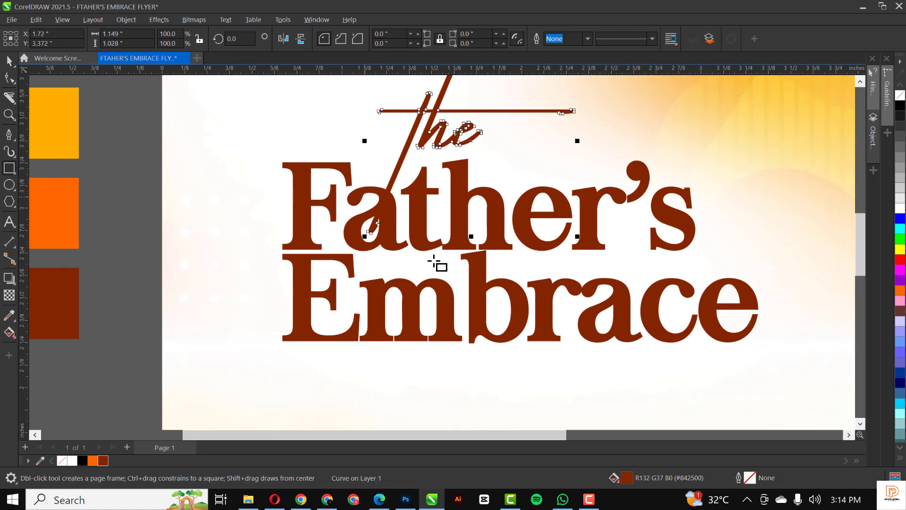
scroll(435, 259, "down", 1)
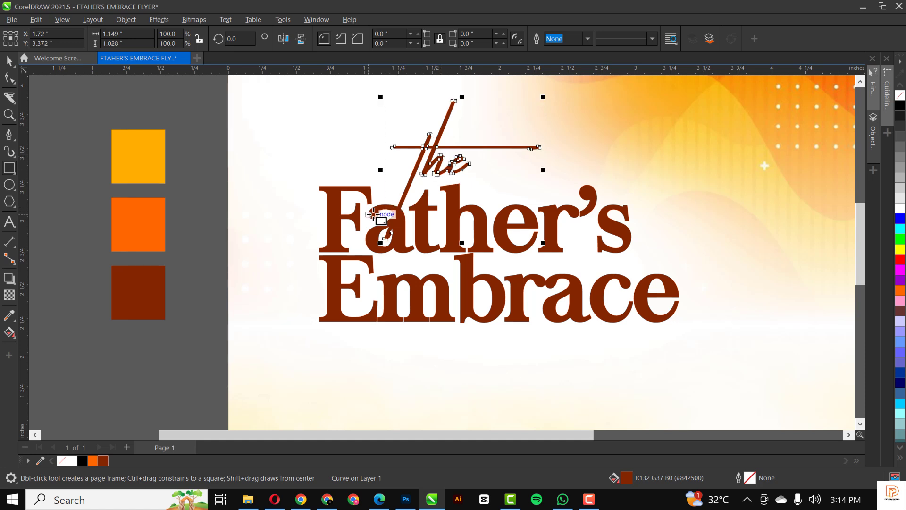
left_click_drag(366, 211, 434, 255)
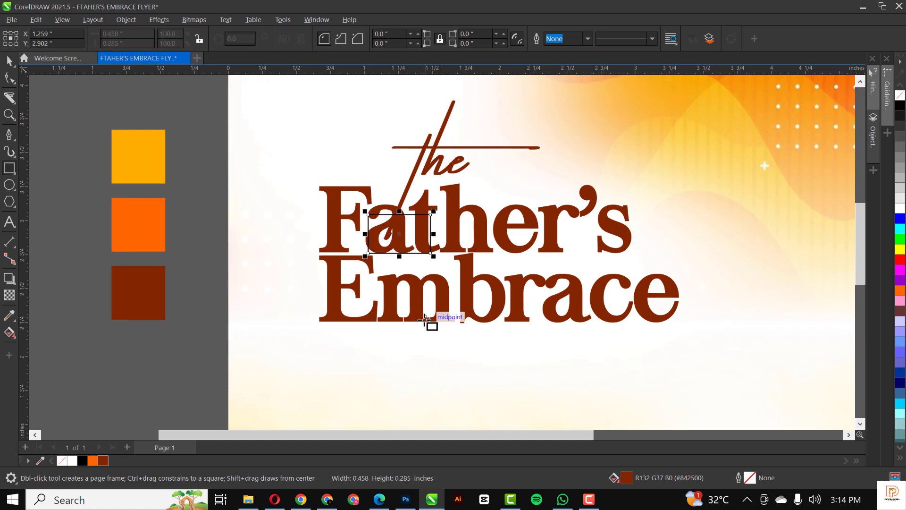
key("space")
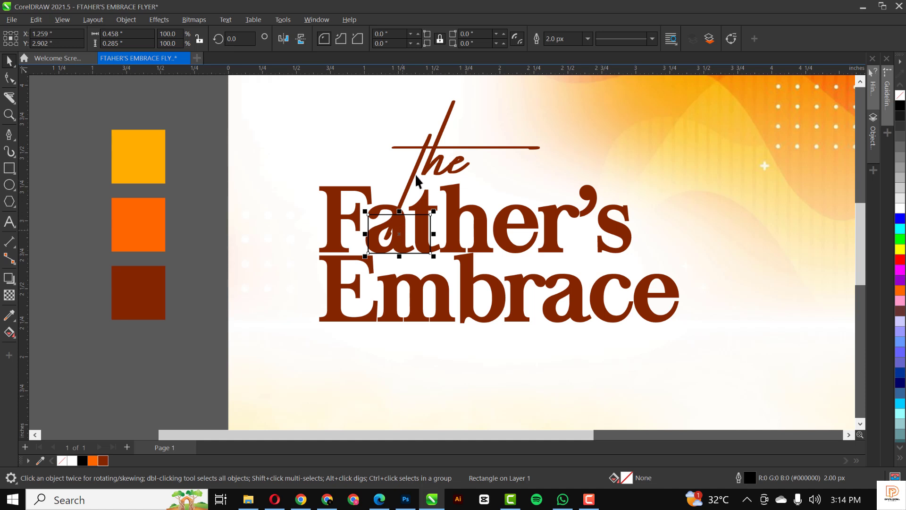
left_click(421, 167, "shift")
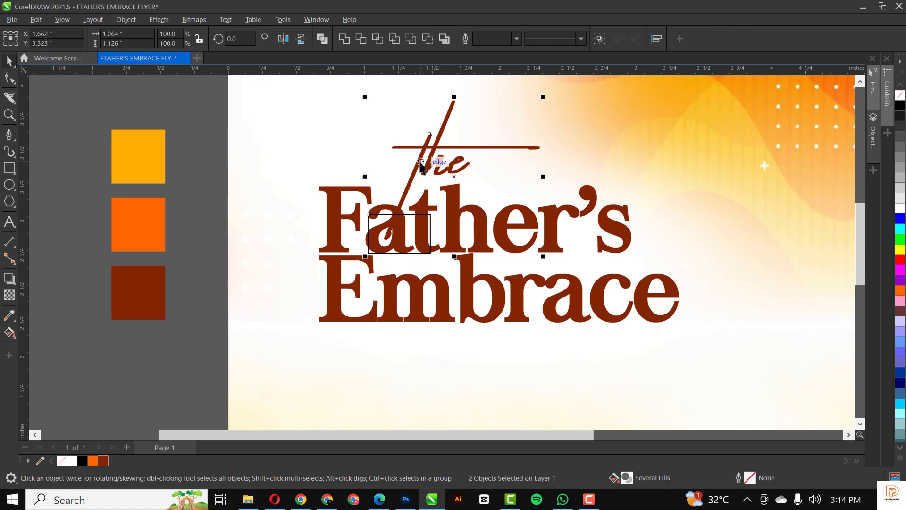
left_click(363, 39)
Select the helper rectangle and remove it.
left_click(405, 218)
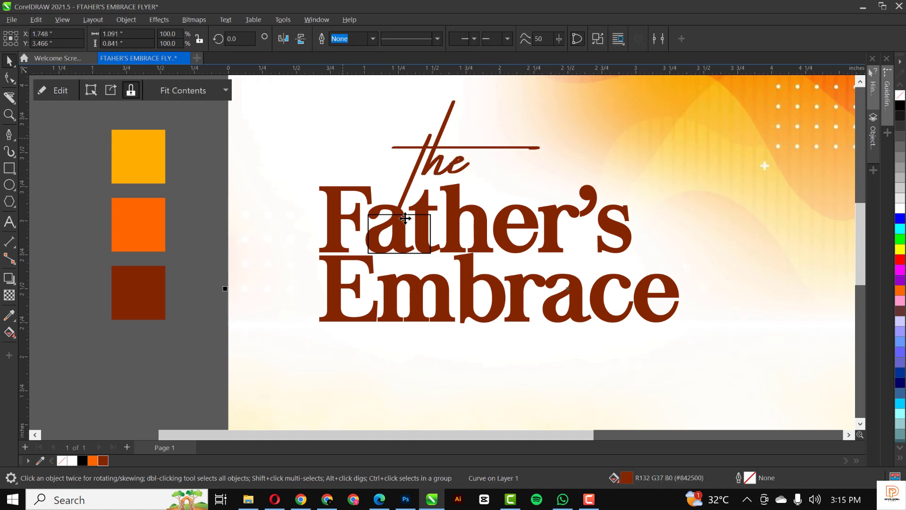
left_click(415, 243)
left_click(412, 217)
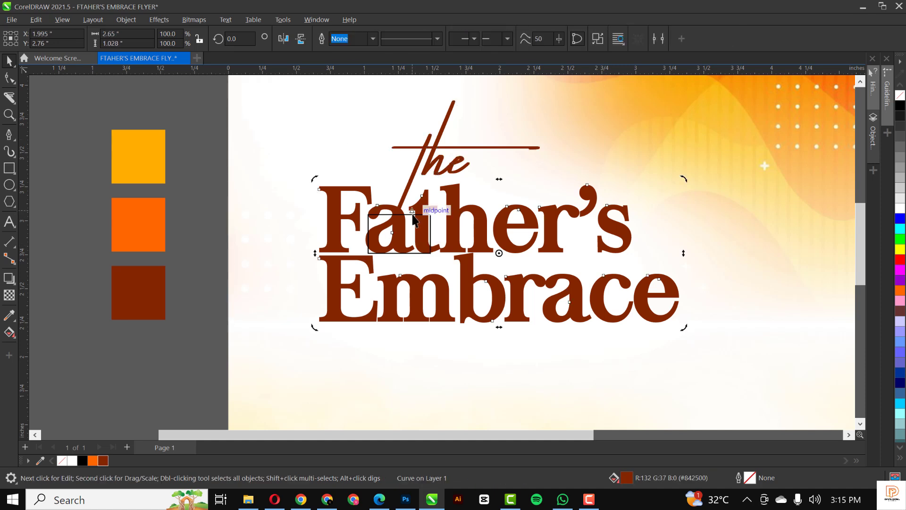
left_click(430, 220)
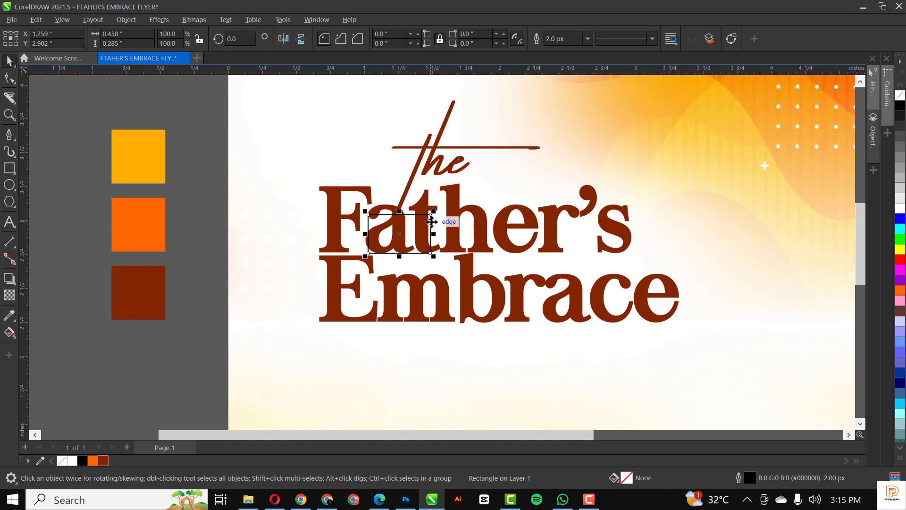
key("Escape")
scroll(430, 220, "down", 3)
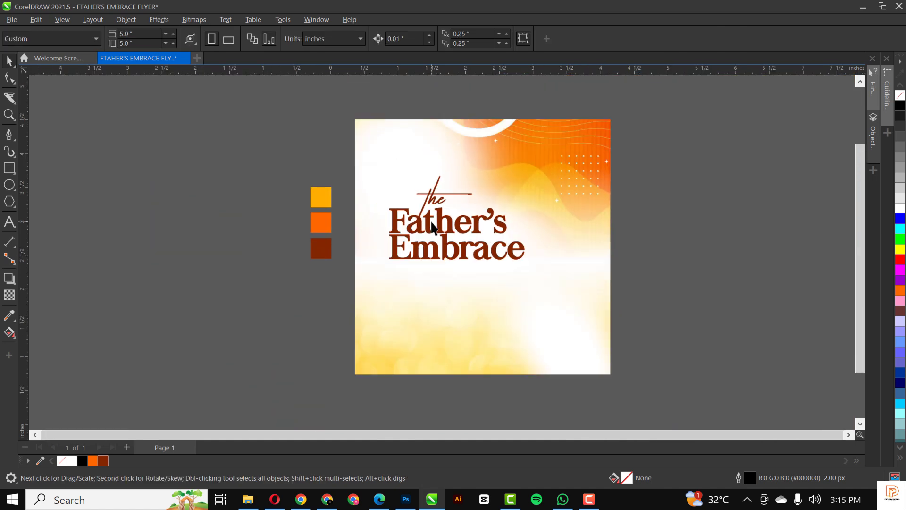
scroll(430, 220, "down", 2)
scroll(430, 219, "up", 3)
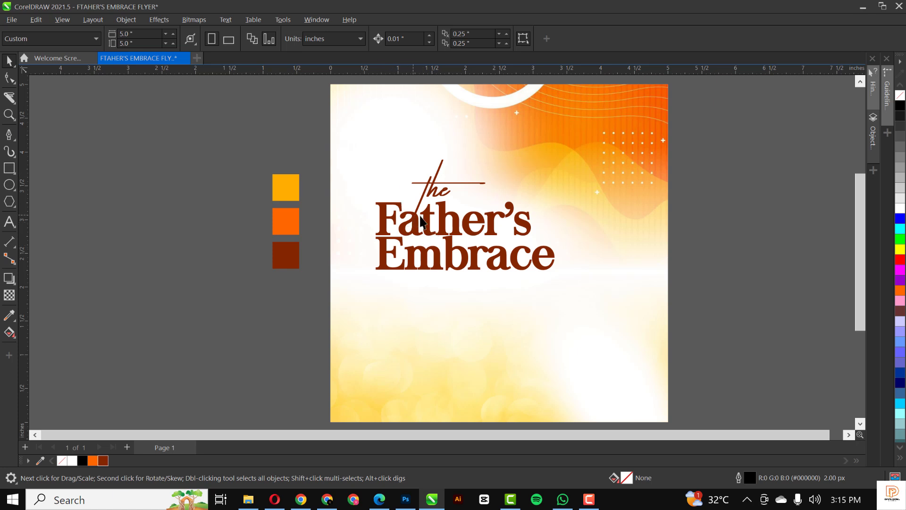
Add a 'ROYALTY MUSIC' text line in Montserrat Black, scaled down to about 9.55 pt.
left_click(252, 128)
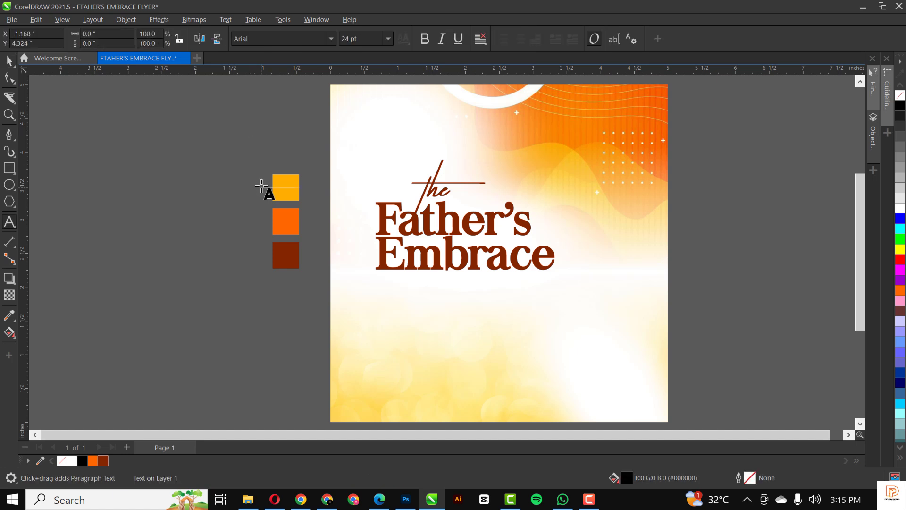
type("ROYAL")
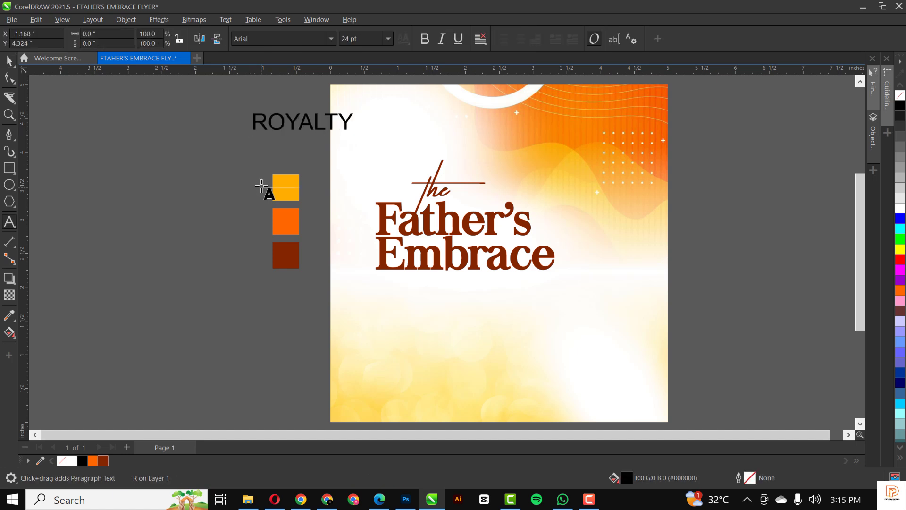
type("TY MUSIC")
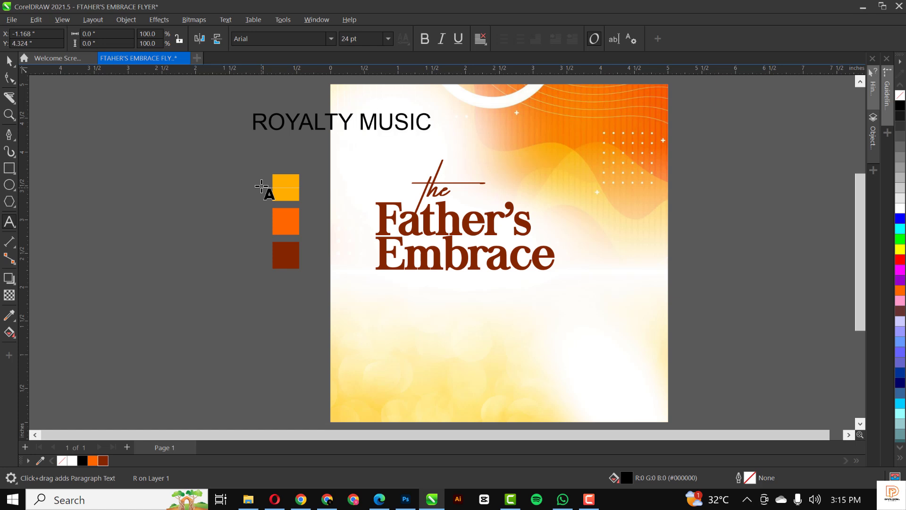
left_click(9, 61)
left_click(333, 40)
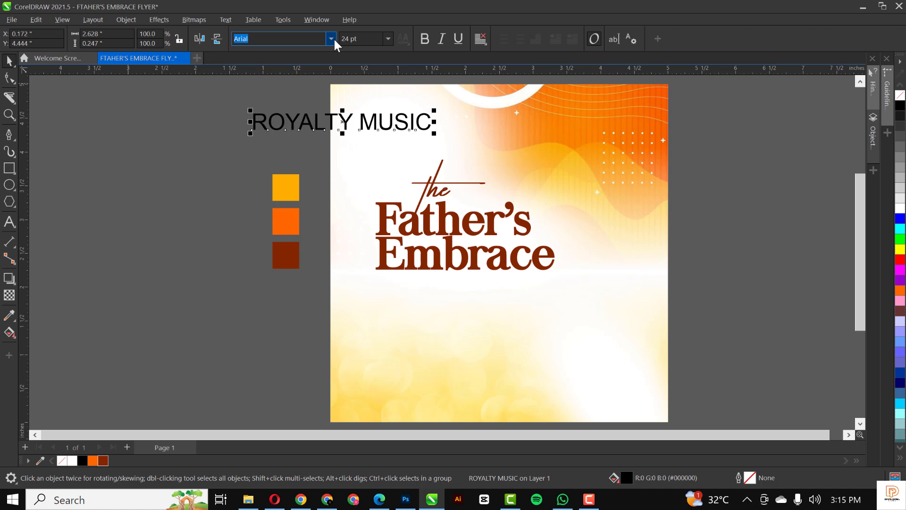
left_click(304, 117)
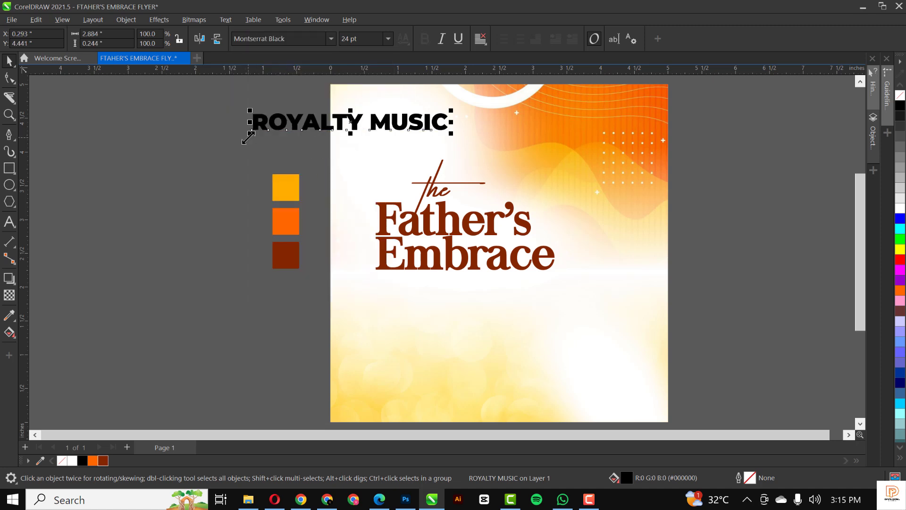
left_click_drag(248, 137, 412, 147)
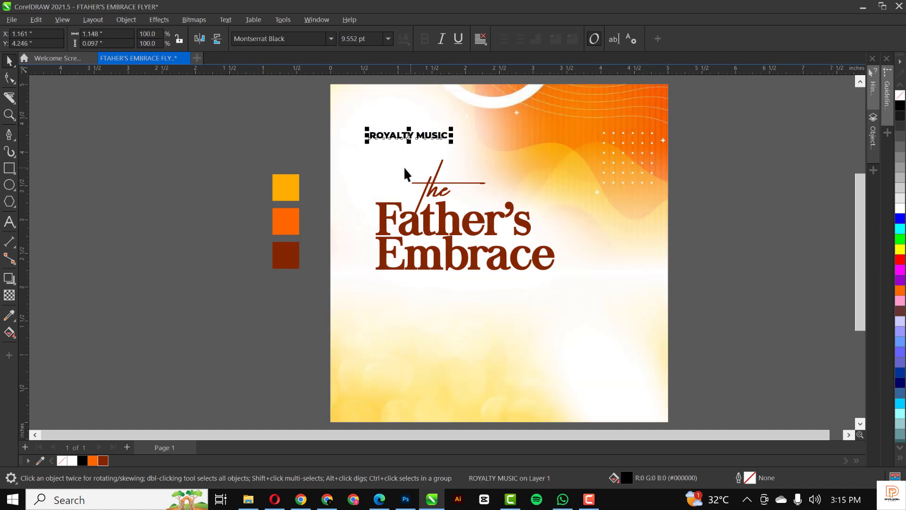
Colour ROYALTY MUSIC dark brown and place a copy of it just below.
left_click(101, 458)
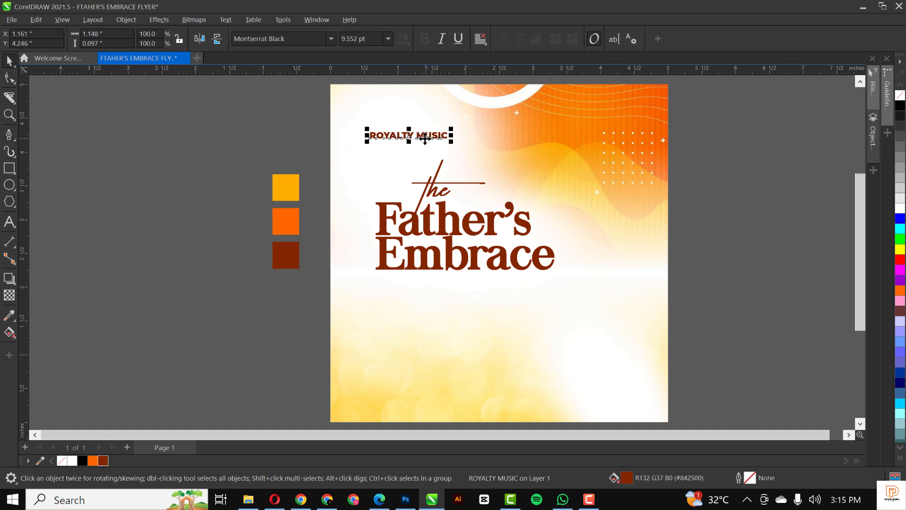
scroll(425, 138, "up", 1)
left_click_drag(417, 137, 428, 153)
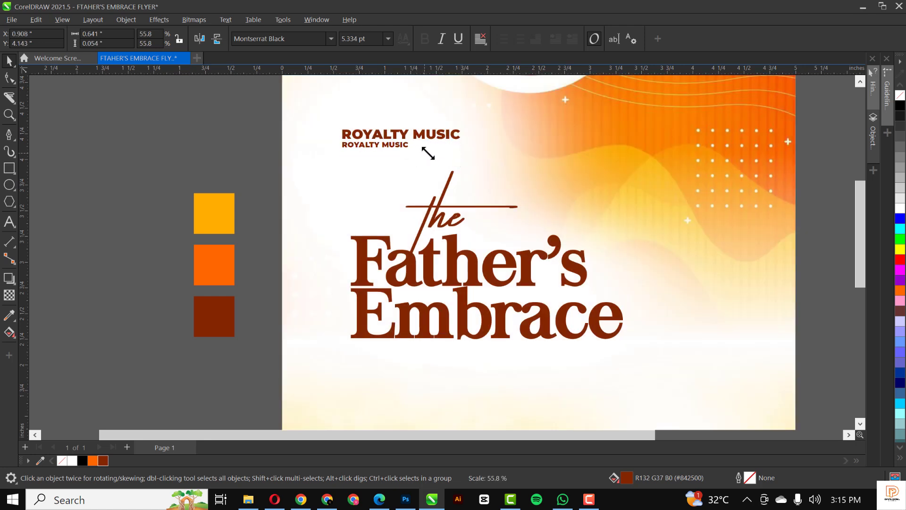
Set the copy to Montserrat SemiBold, retype it as PRESENTS, and rescale it.
left_click(333, 37)
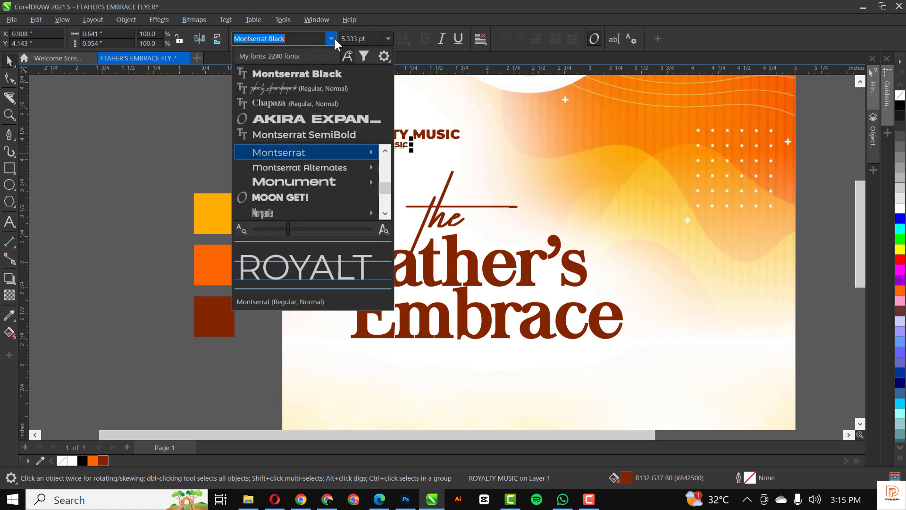
mouse_move(329, 151)
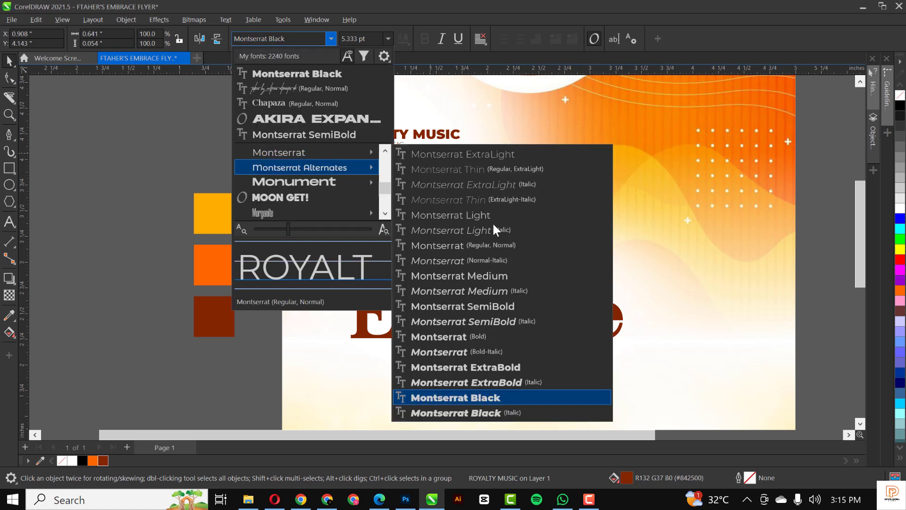
left_click(482, 307)
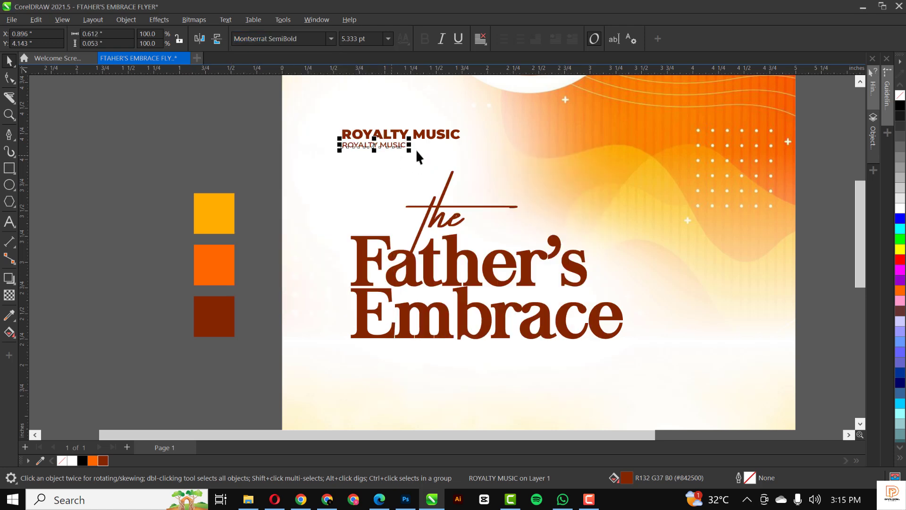
left_click_drag(423, 154, 429, 156)
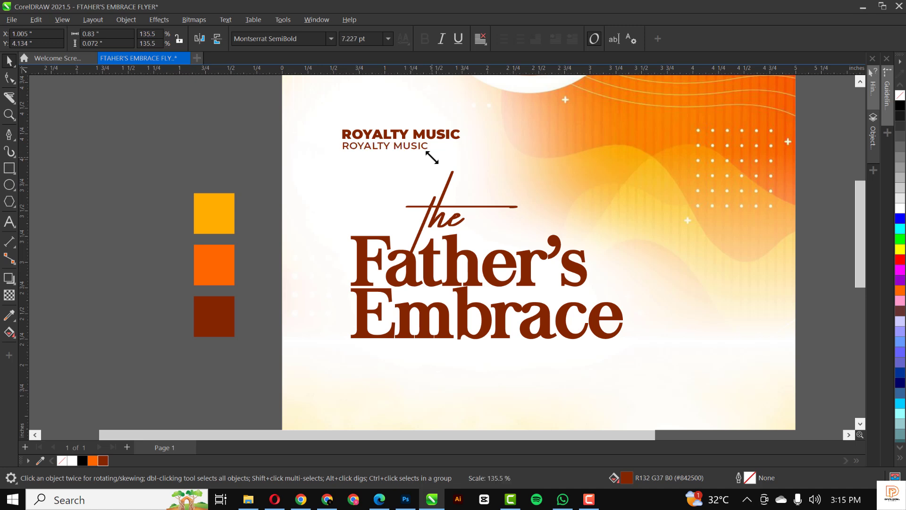
double_click(408, 151)
type("PRESENTS")
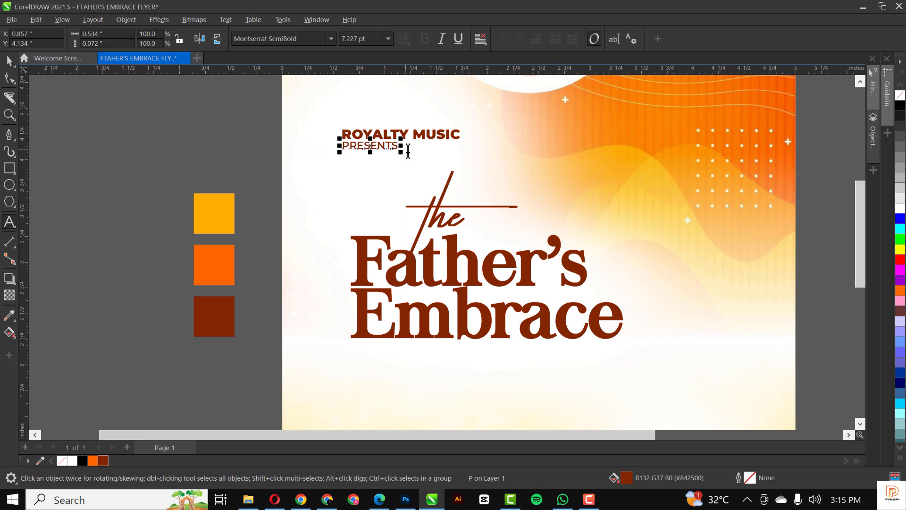
key("ctrl+space")
left_click_drag(394, 154, 425, 152)
Scale the ROYALTY MUSIC and PRESENTS lines together to about 129.6%.
left_click_drag(196, 99, 501, 159)
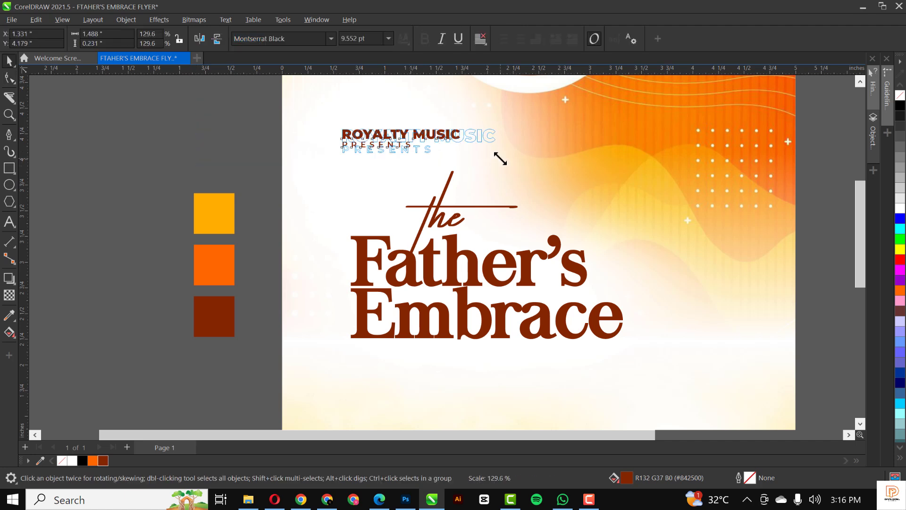
left_click_drag(492, 194, 492, 195)
scroll(457, 174, "down", 2)
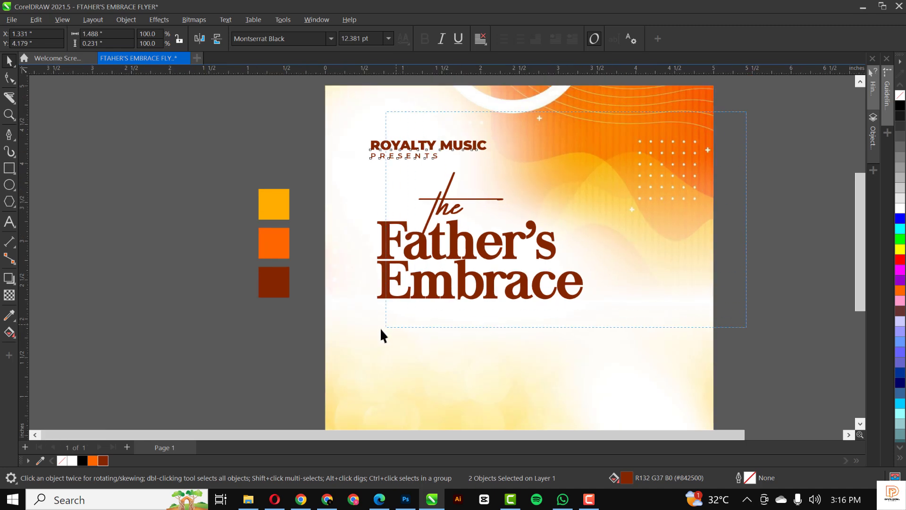
Shift the four-object title block slightly to the left.
left_click_drag(380, 328, 366, 332)
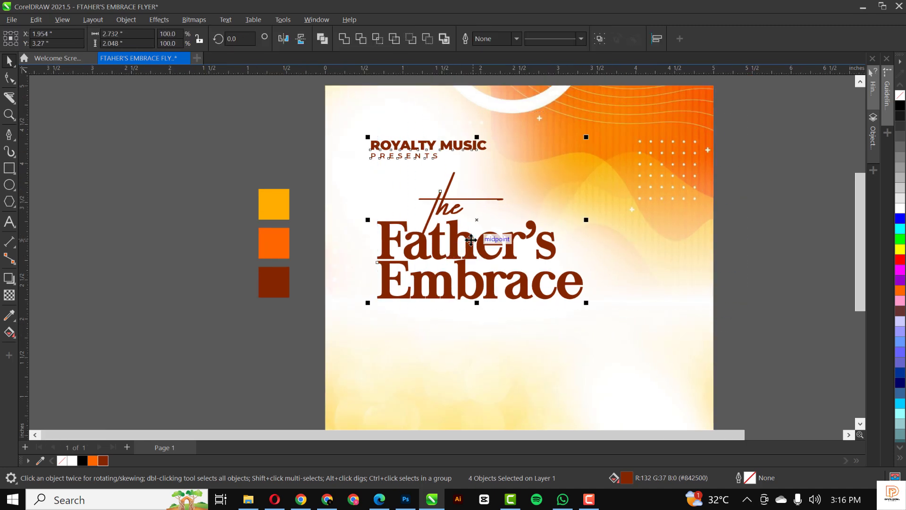
left_click_drag(470, 240, 466, 305)
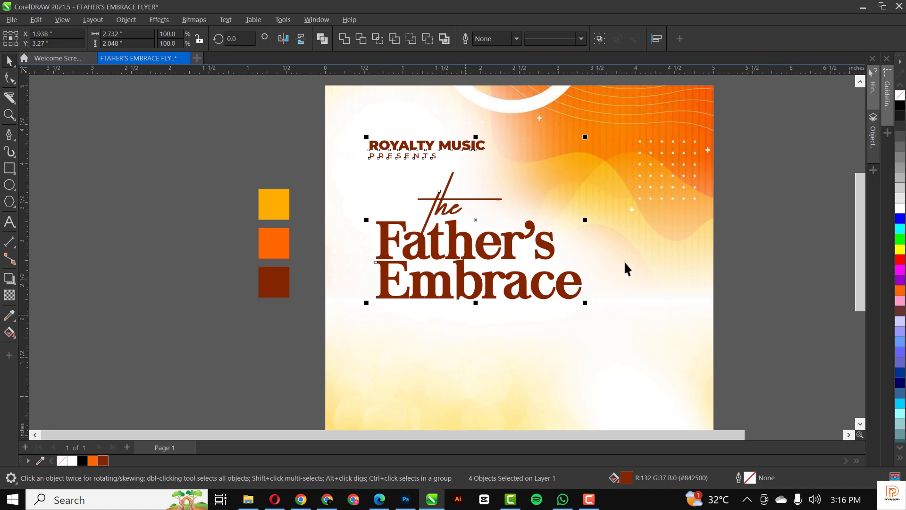
left_click(758, 232)
scroll(388, 193, "down", 3)
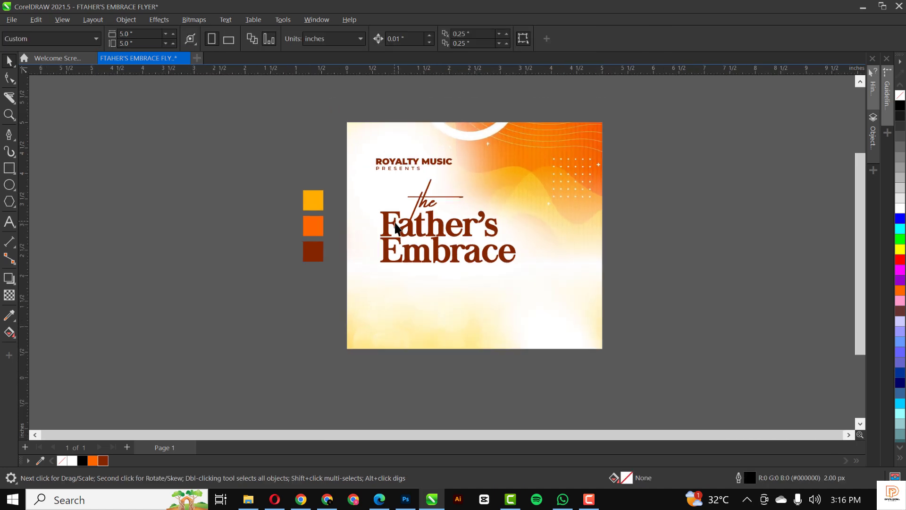
Move the background image inside the flyer's PowerClip down and right, then fit the page in view.
left_click_drag(317, 143, 509, 250)
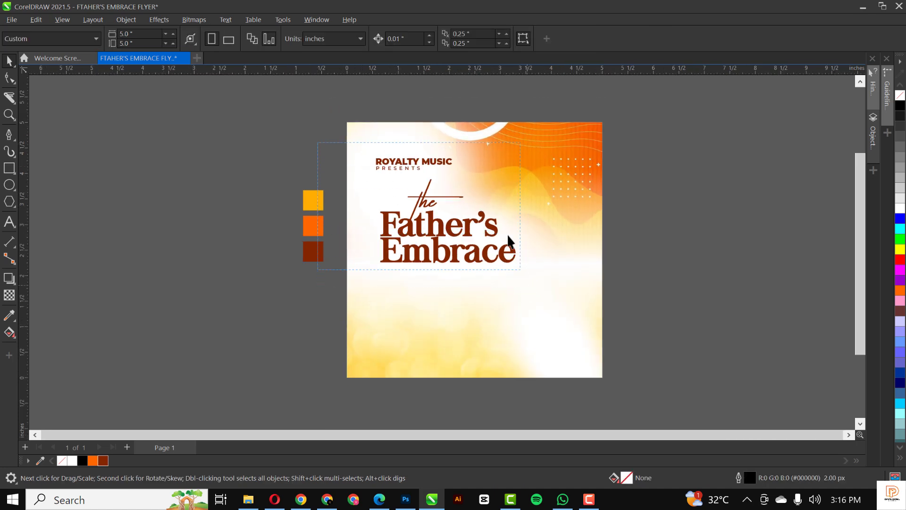
double_click(368, 130)
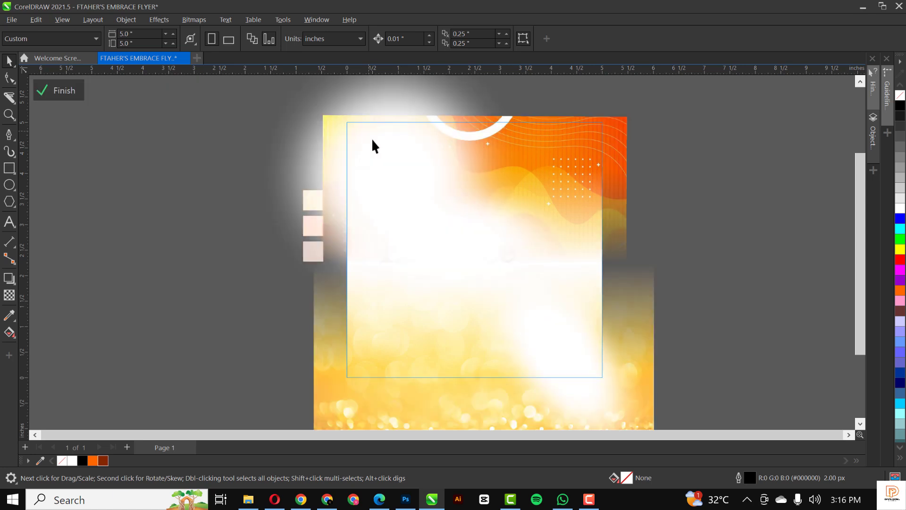
left_click(388, 157)
mouse_move(387, 157)
left_mouse_down()
mouse_move(408, 157)
mouse_move(384, 159)
left_mouse_up()
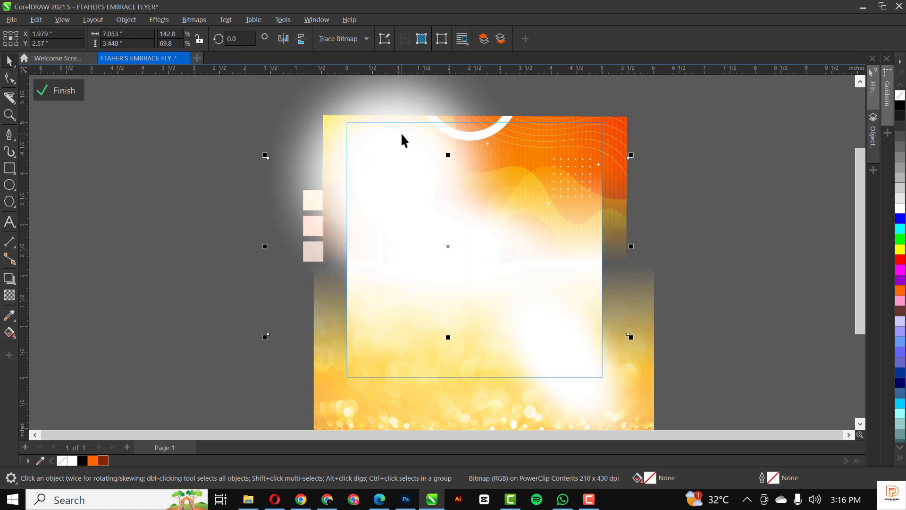
left_click_drag(401, 118, 415, 132)
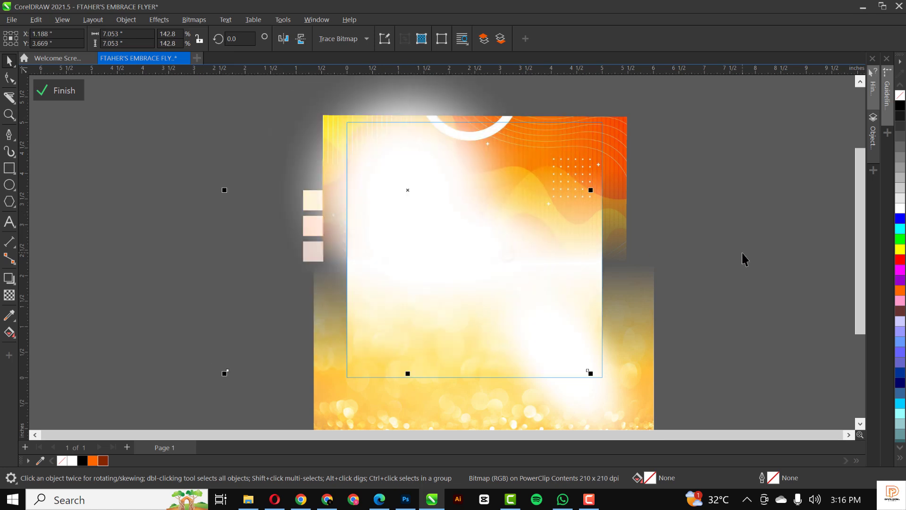
left_click(742, 253, "ctrl")
left_click(741, 253)
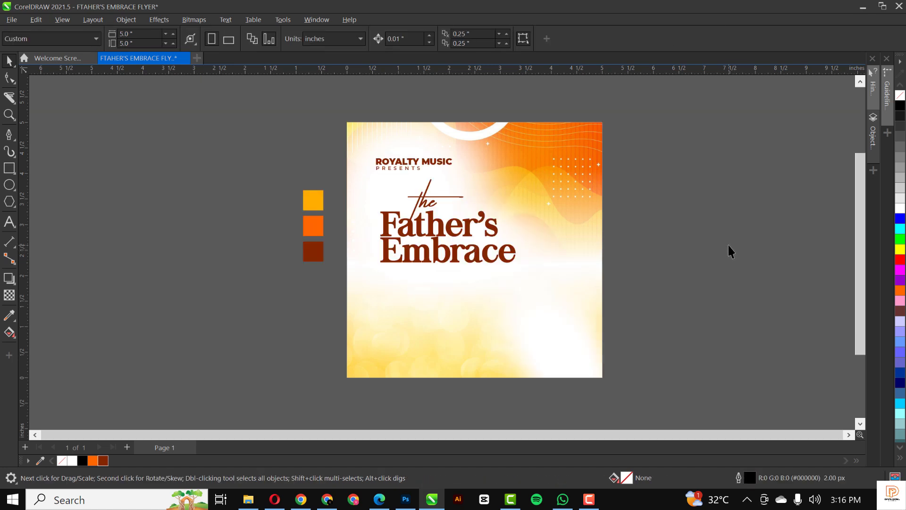
key("F4")
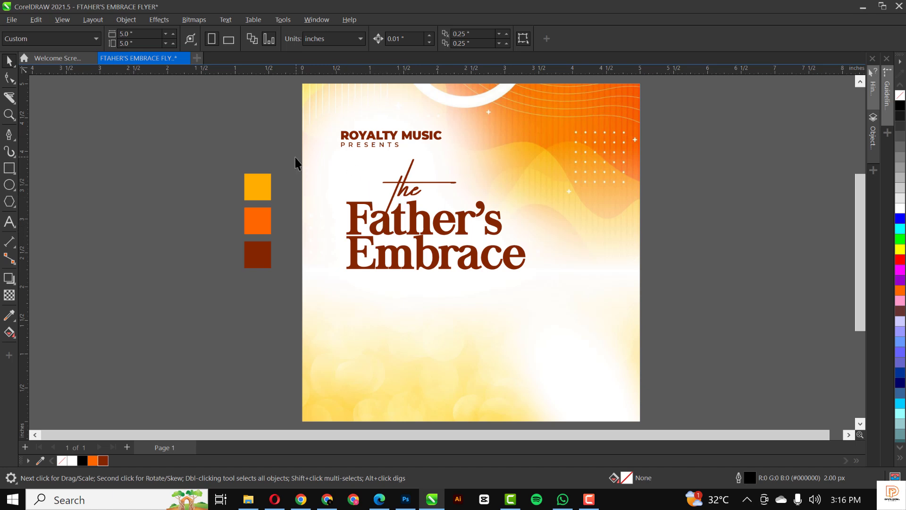
Move the Father's Embrace title further left and draw a thin bar just below Embrace.
left_click_drag(330, 174, 521, 268)
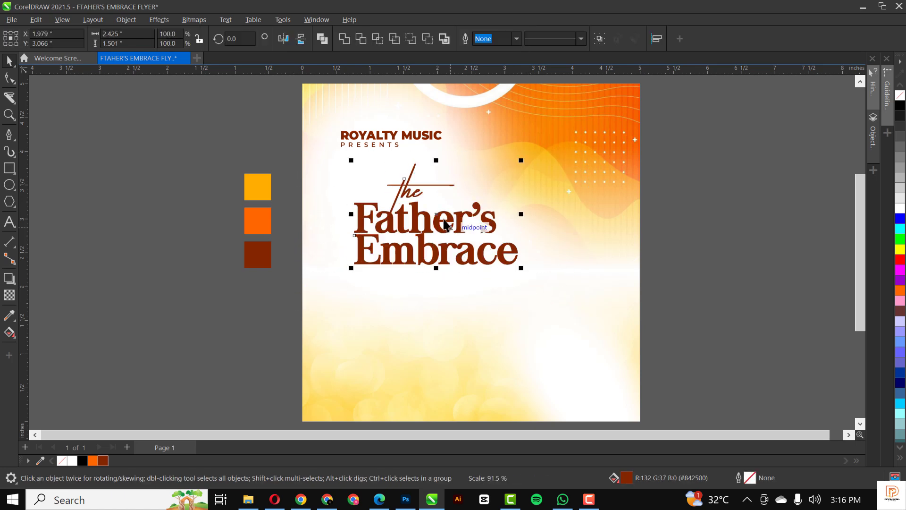
left_click_drag(439, 219, 427, 222)
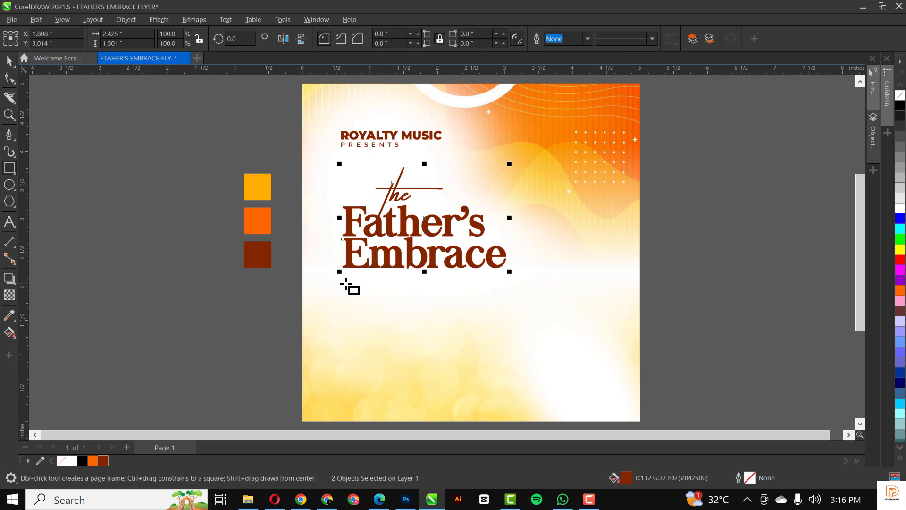
left_click_drag(343, 284, 449, 299)
scroll(390, 290, "up", 2)
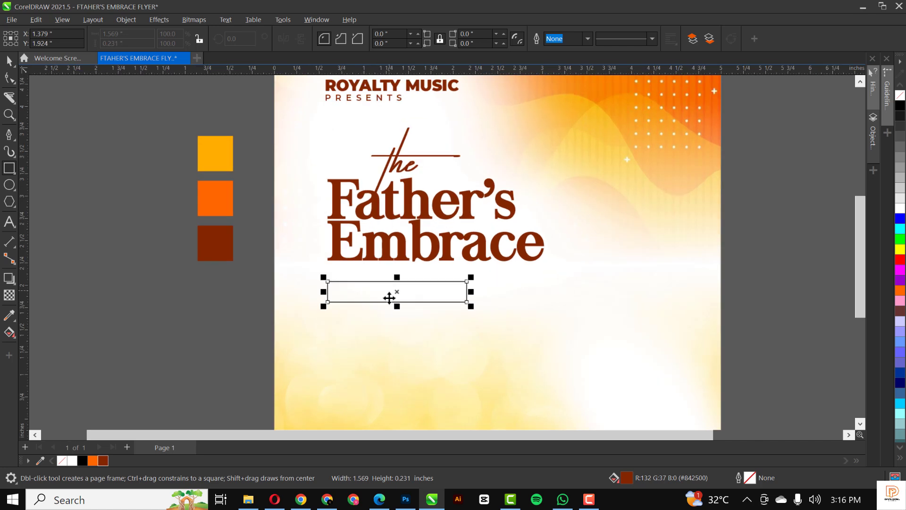
left_click_drag(387, 283, 387, 272)
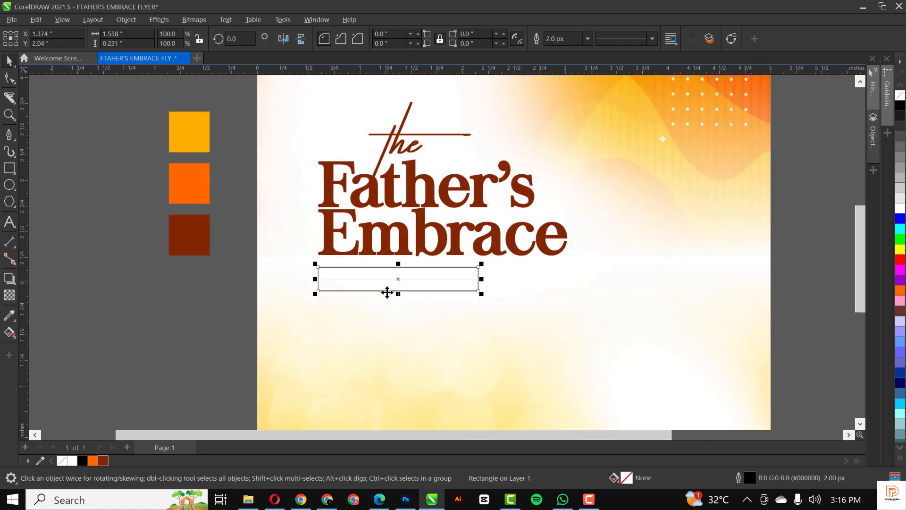
Fill the 1.558 × 0.231 in bar with dark brown #842500.
left_click(104, 461)
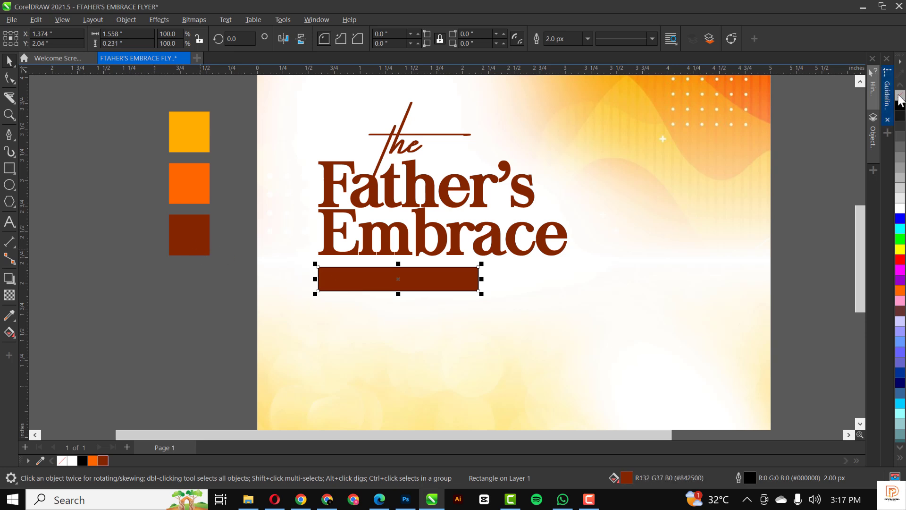
scroll(447, 226, "down", 2)
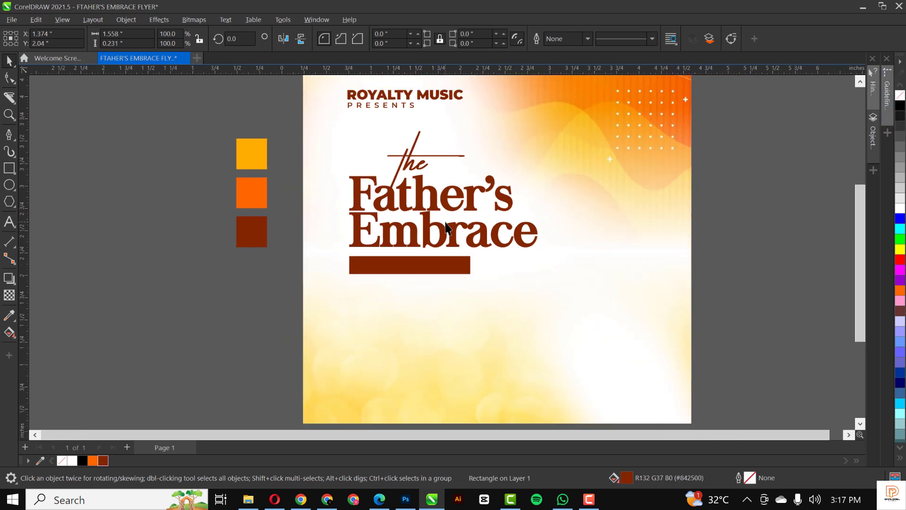
scroll(435, 250, "up", 1)
scroll(435, 249, "up", 4)
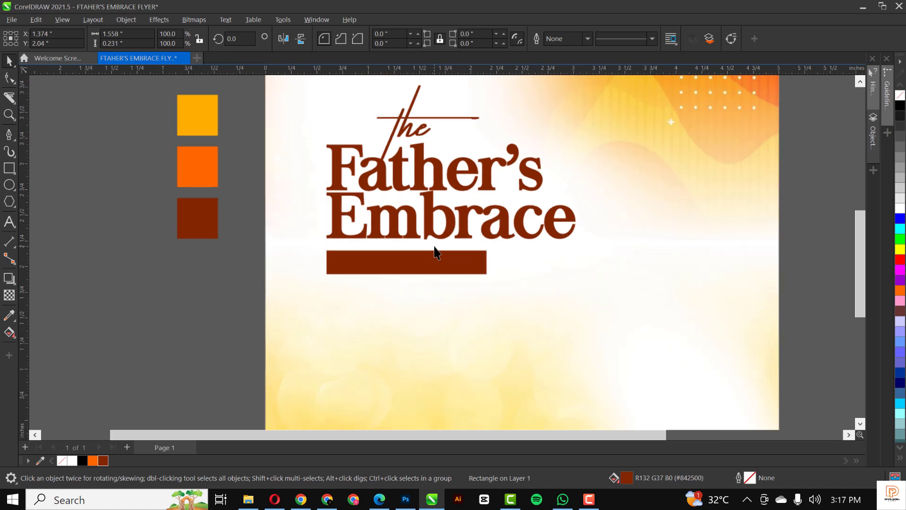
left_click(338, 273)
left_click(335, 272)
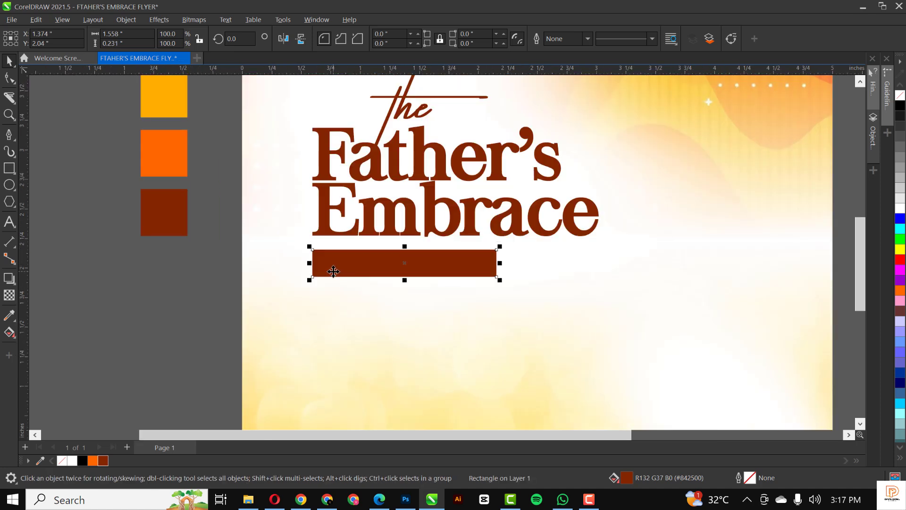
Apply a linear fountain fill to the bar, blending dark brown into orange, and adjust its angle.
key("g")
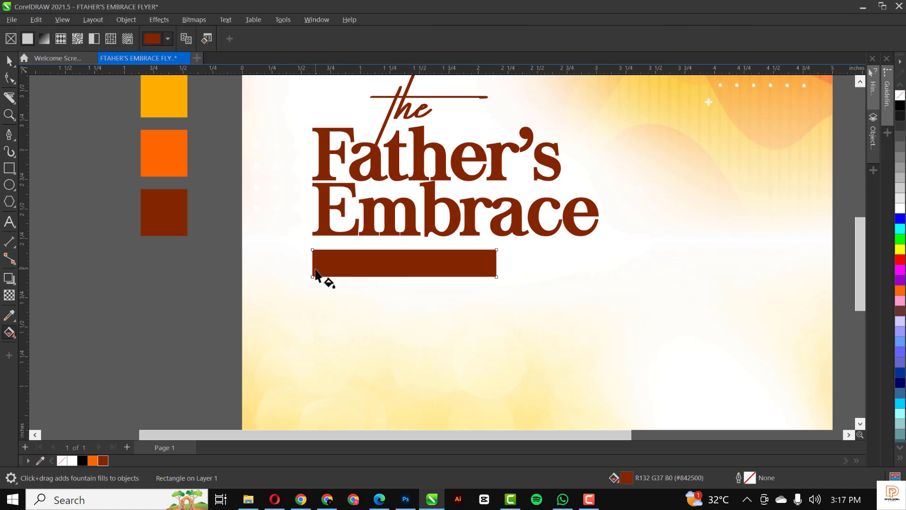
left_click_drag(315, 272, 501, 252)
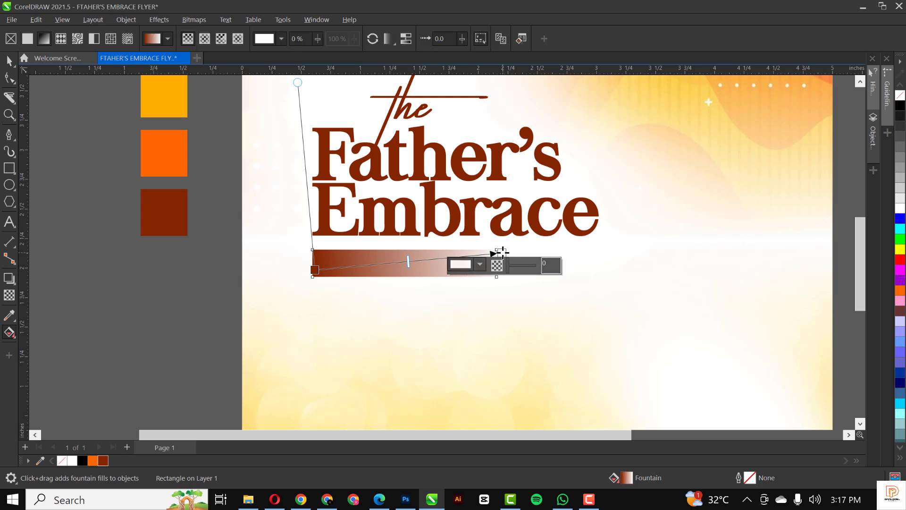
left_click(480, 264)
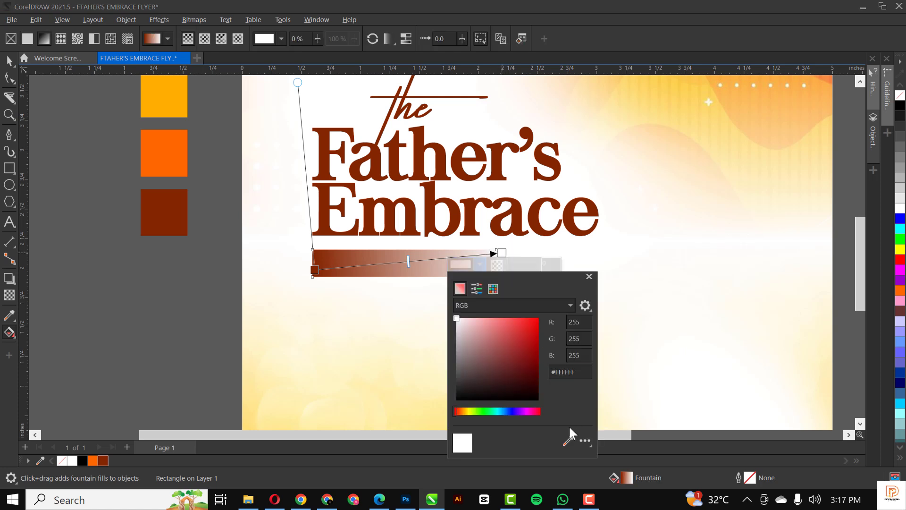
left_click(181, 160)
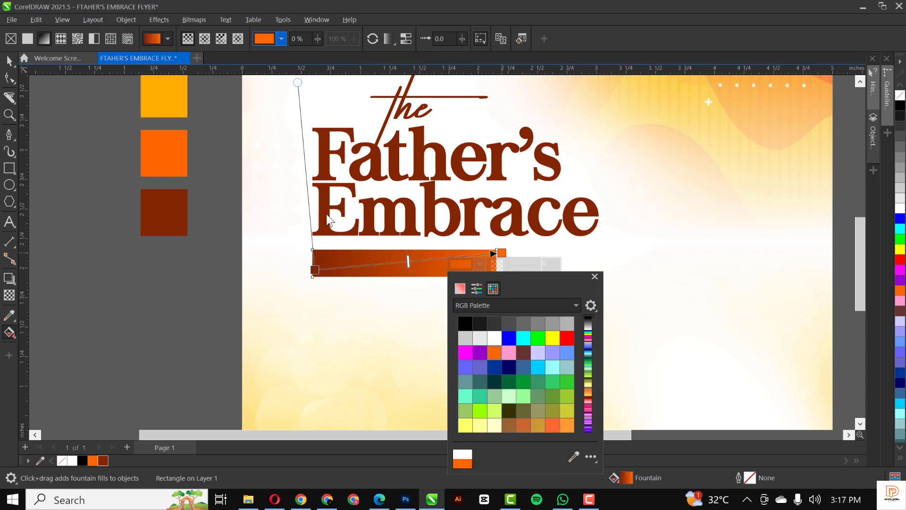
left_click(467, 239)
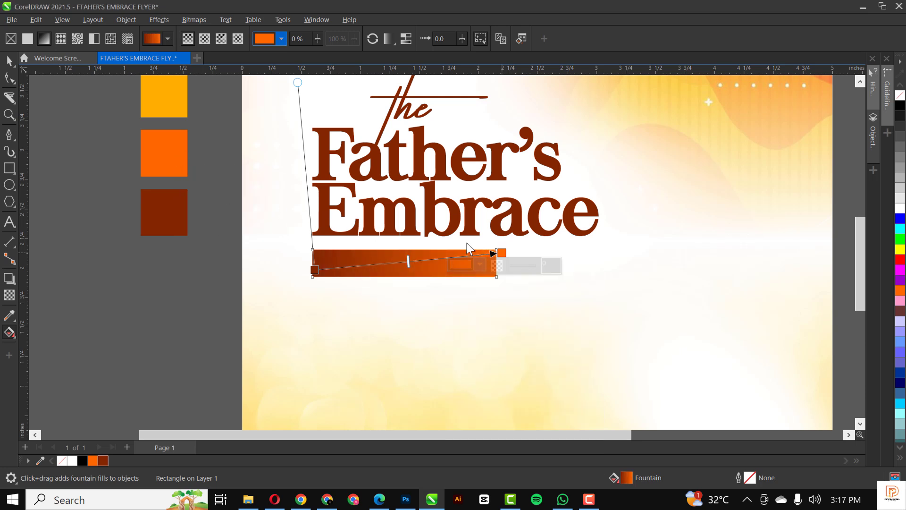
left_click(412, 251)
left_click_drag(413, 269, 514, 251)
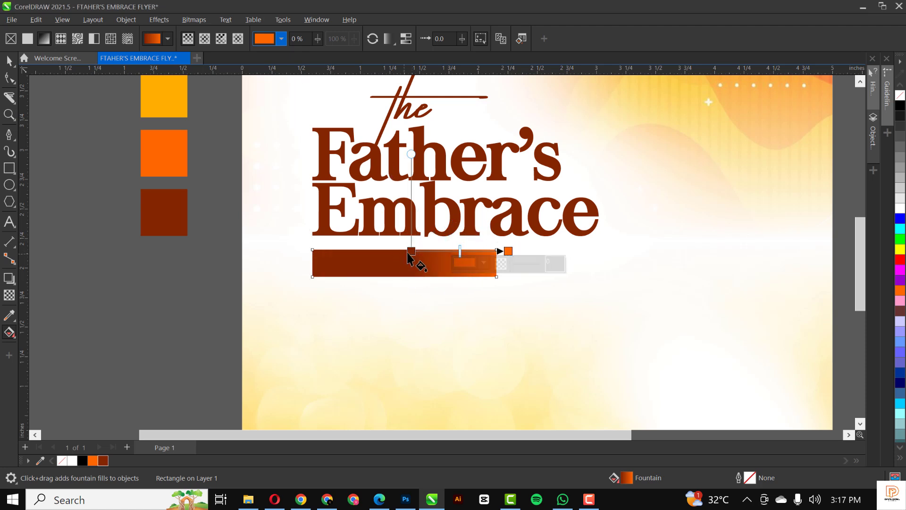
left_click_drag(409, 252, 360, 264)
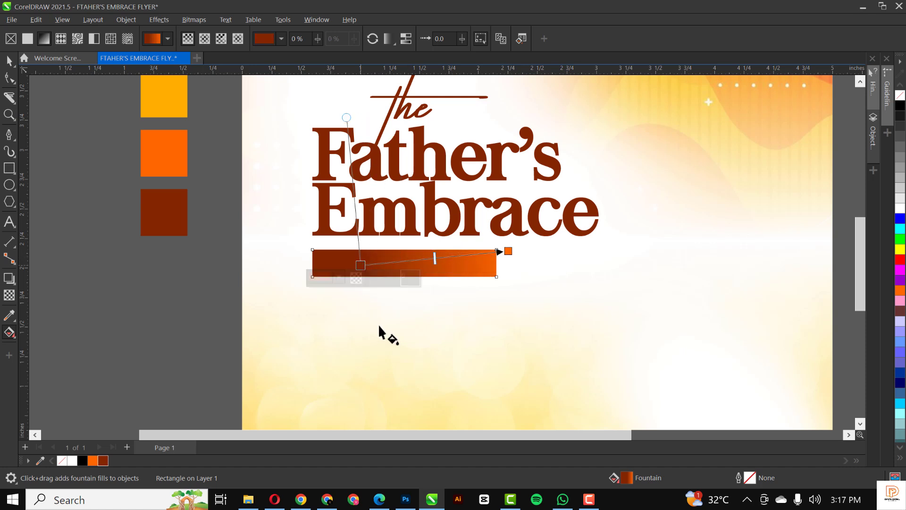
left_click(9, 61)
scroll(336, 249, "down", 3)
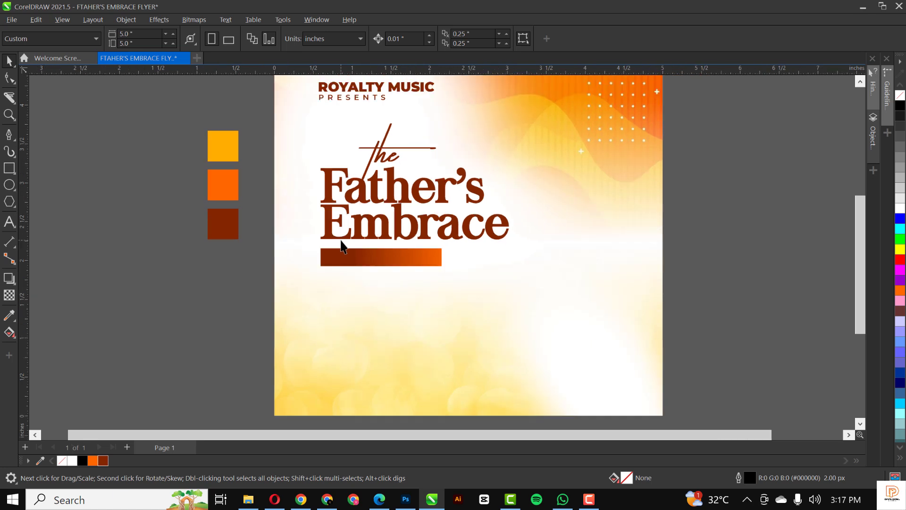
Draw a wide white ellipse with no outline over the bar's top edge.
scroll(341, 256, "up", 4)
scroll(341, 255, "up", 2)
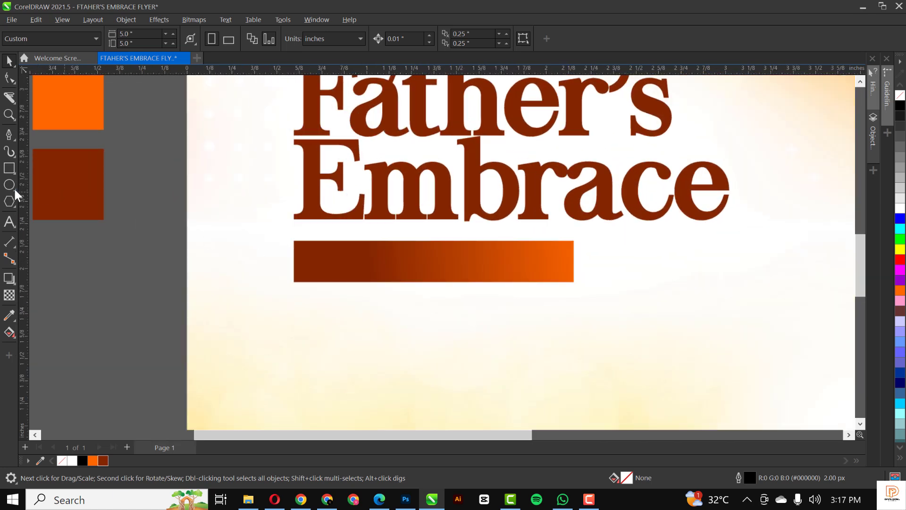
left_click(10, 185)
left_click_drag(277, 199, 590, 265)
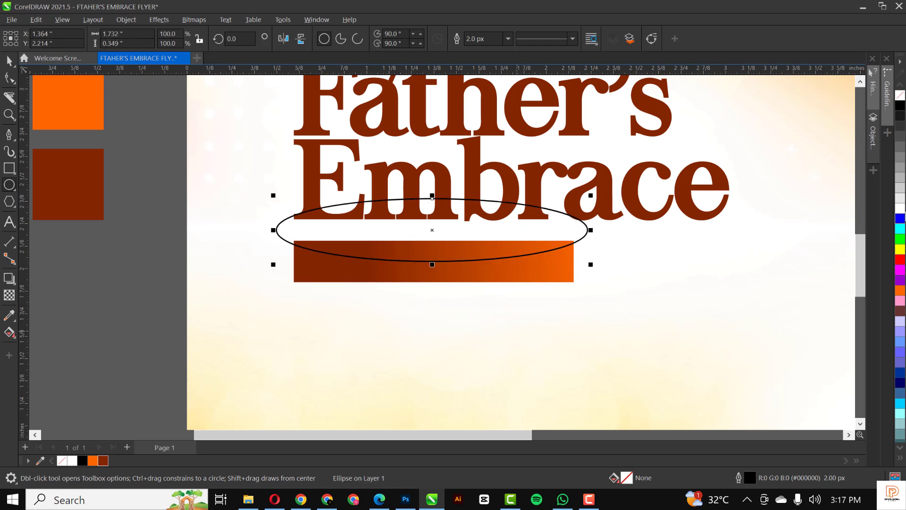
left_click(900, 210)
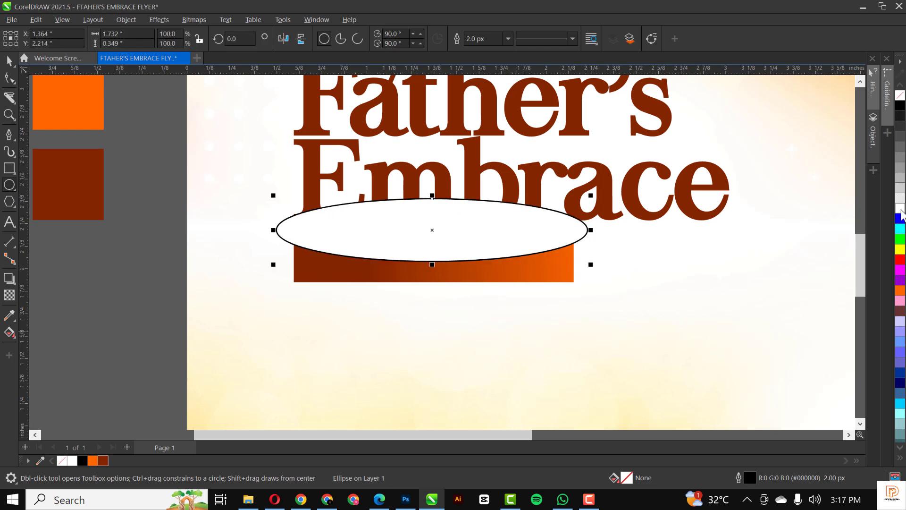
right_click(899, 96)
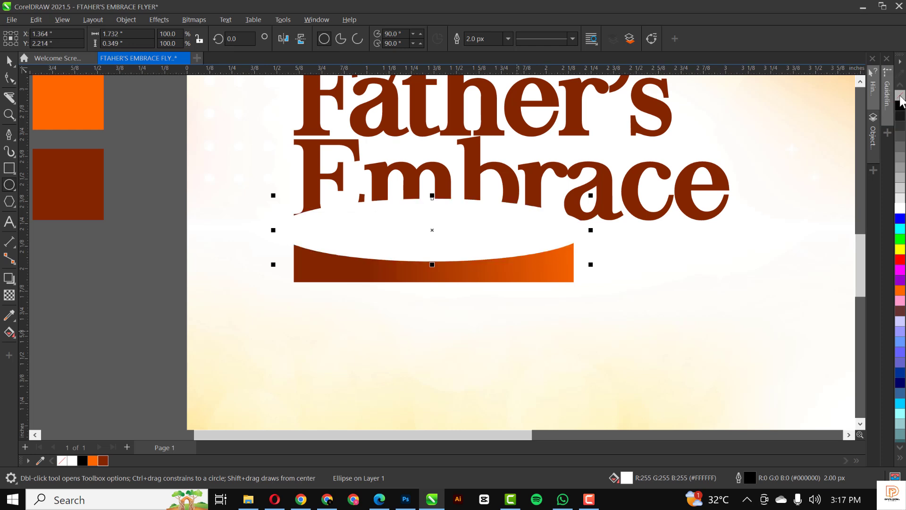
Give the ellipse a fountain transparency fading it out, then move it aside to the left.
left_click(10, 296)
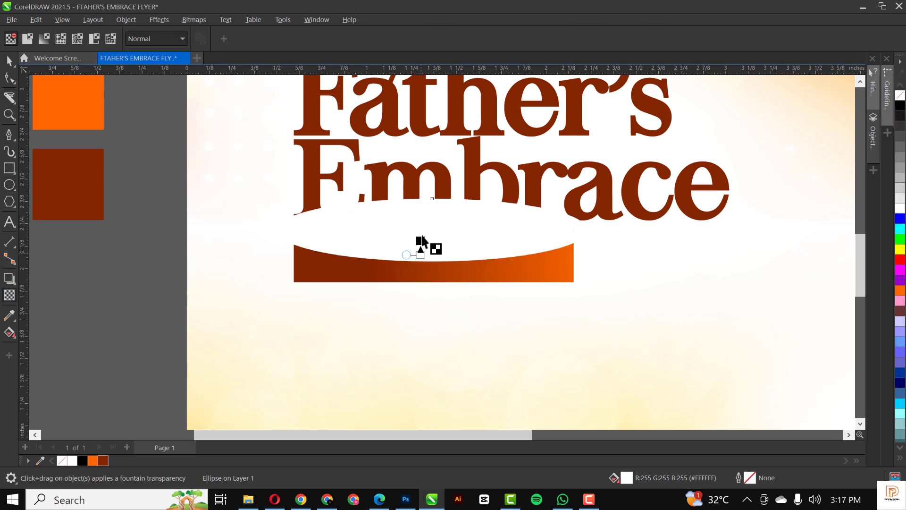
left_click_drag(421, 241, 420, 213)
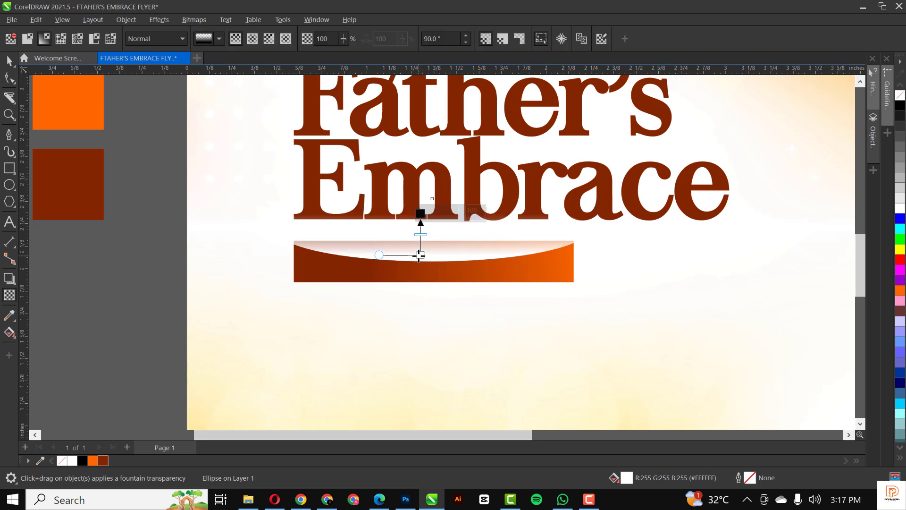
left_click_drag(418, 255, 420, 267)
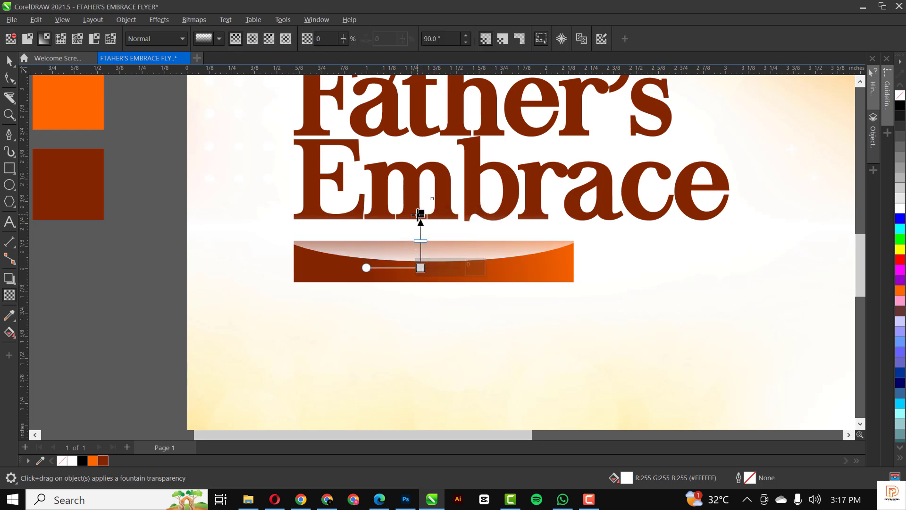
left_click_drag(419, 213, 420, 235)
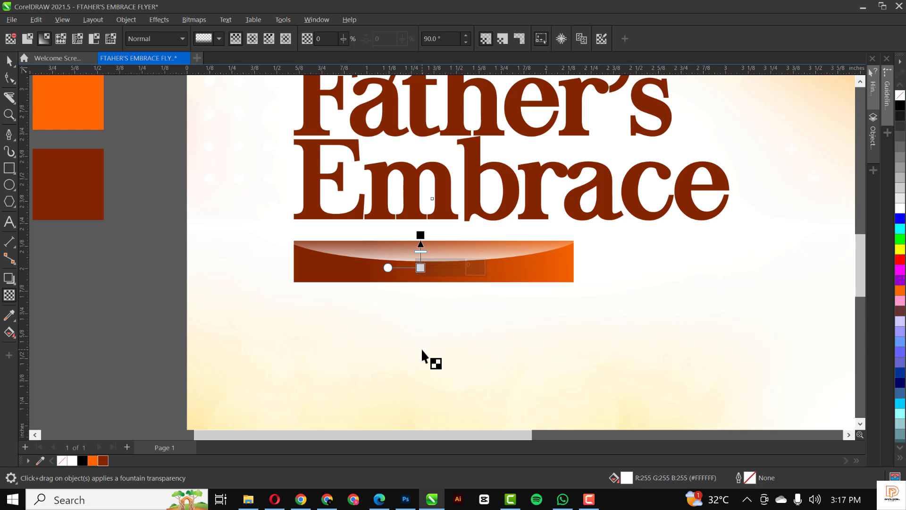
key("space")
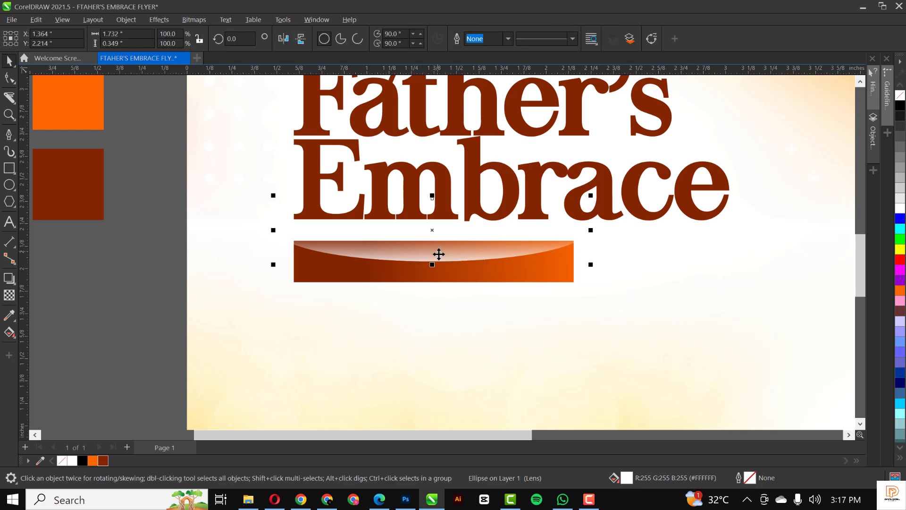
scroll(438, 254, "down", 1)
left_click_drag(437, 254, 196, 281)
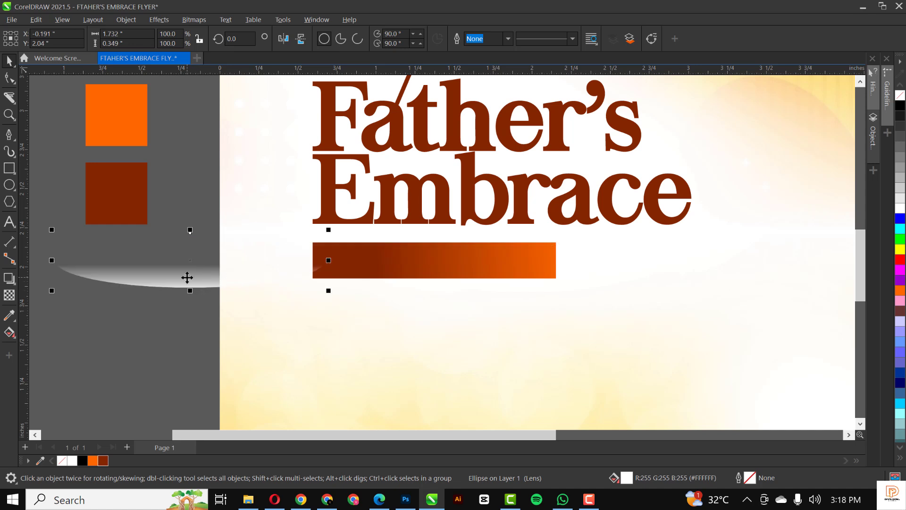
PowerClip the faded ellipse inside the gradient bar and position it along the bar's top edge.
right_click(187, 277)
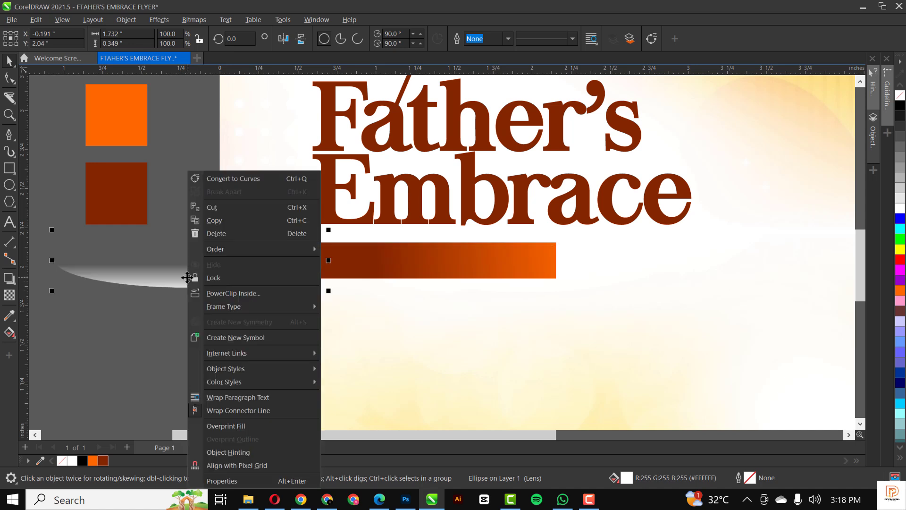
left_click(256, 293)
left_click(458, 262)
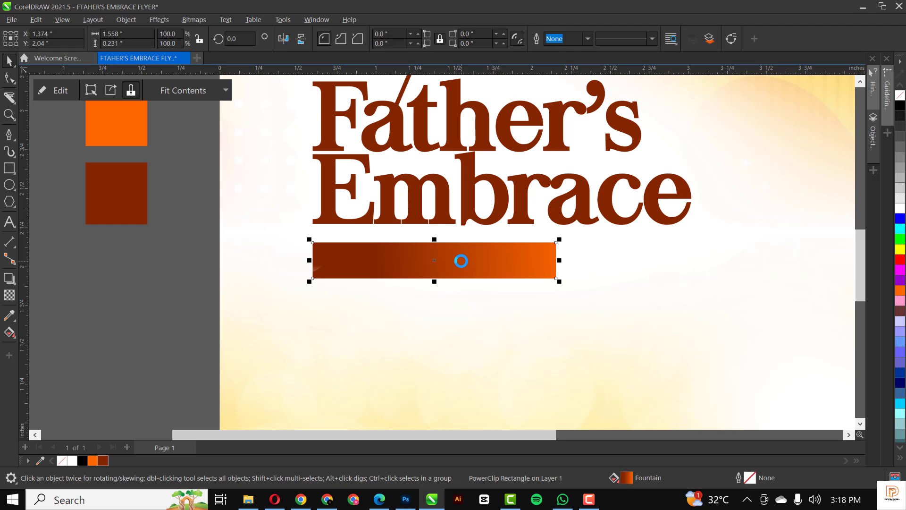
left_click(461, 261, "ctrl")
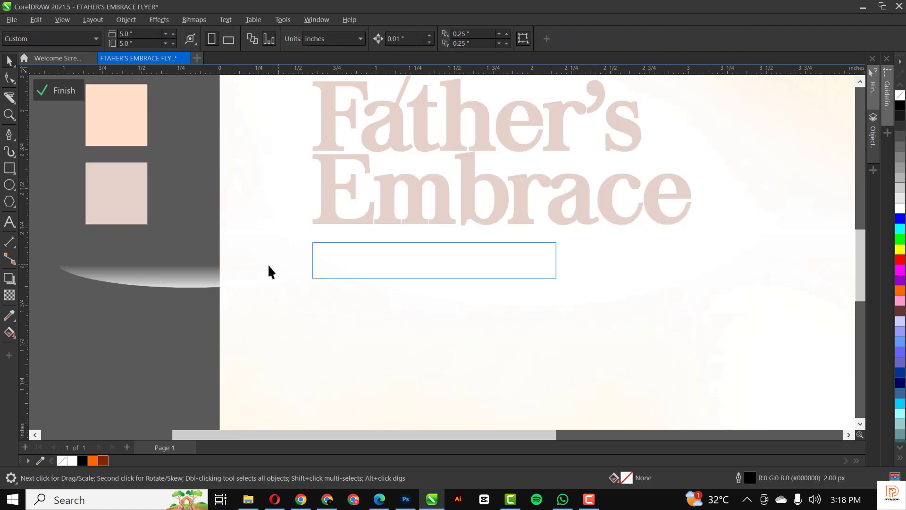
left_click_drag(184, 285, 406, 259)
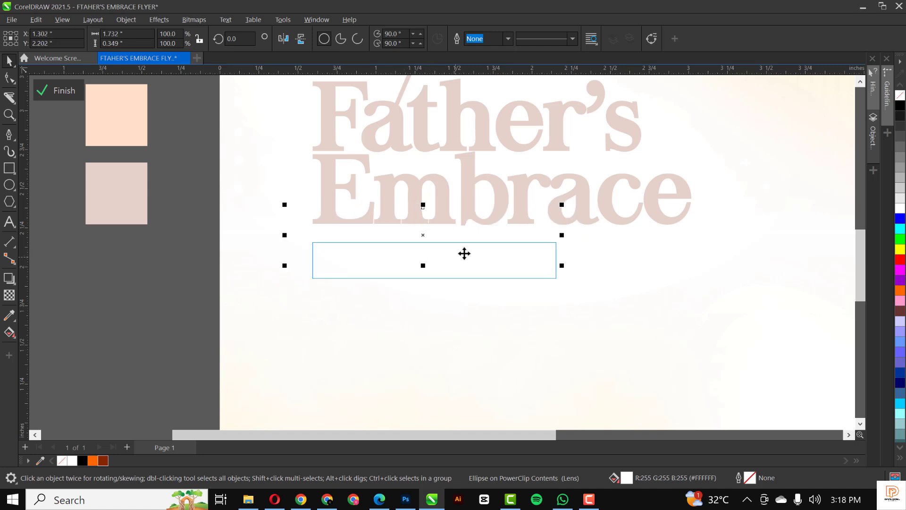
mouse_move(462, 249)
left_mouse_down()
mouse_move(473, 255)
mouse_move(445, 251)
left_mouse_up()
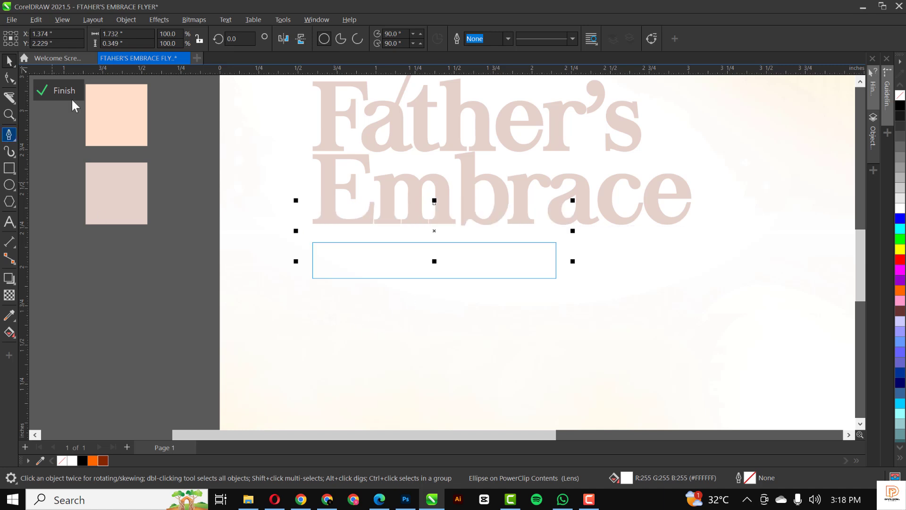
left_click(61, 84)
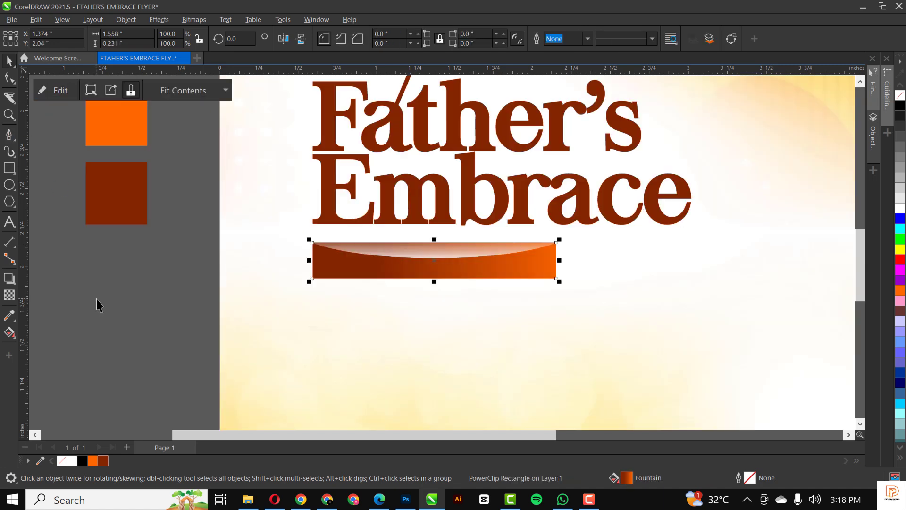
left_click(96, 299)
scroll(352, 273, "down", 1)
scroll(351, 274, "down", 3)
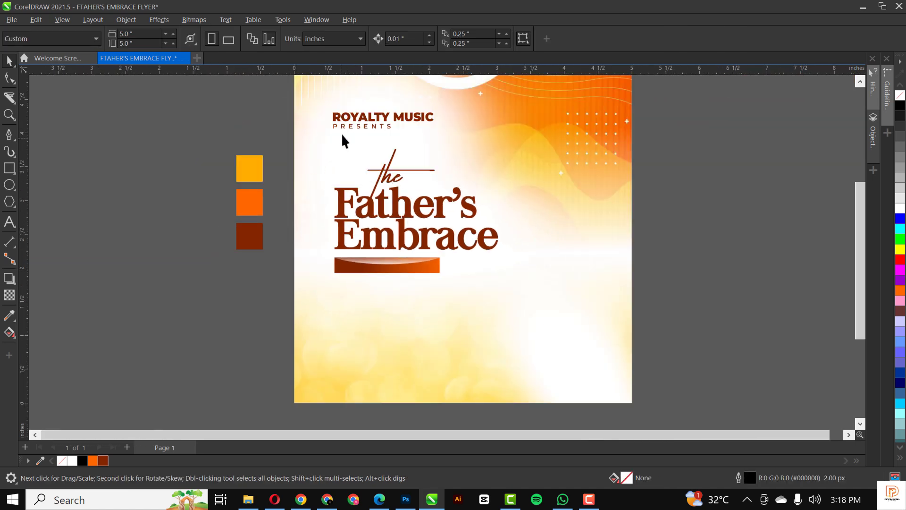
Move the PRESENTS text onto the bar, retype it as MINISTERING, and colour it white.
left_click(342, 126)
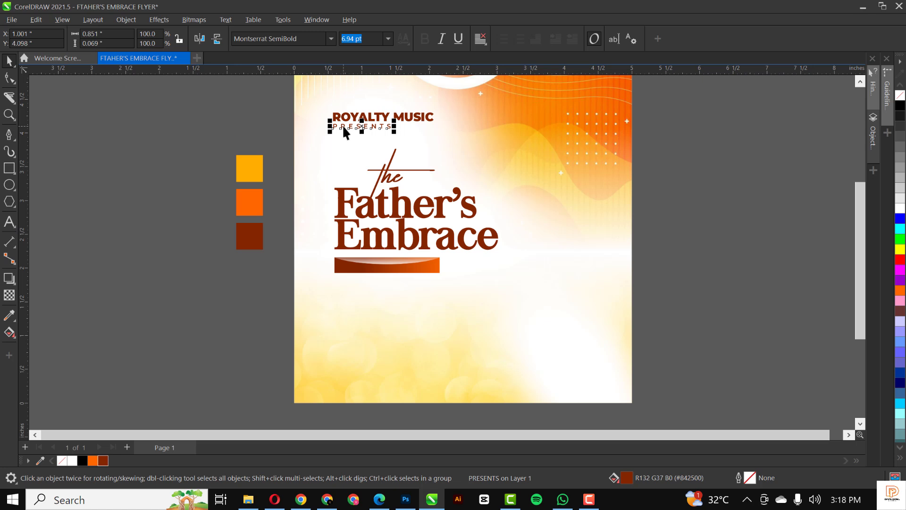
left_click_drag(342, 125, 368, 267)
scroll(366, 265, "up", 4)
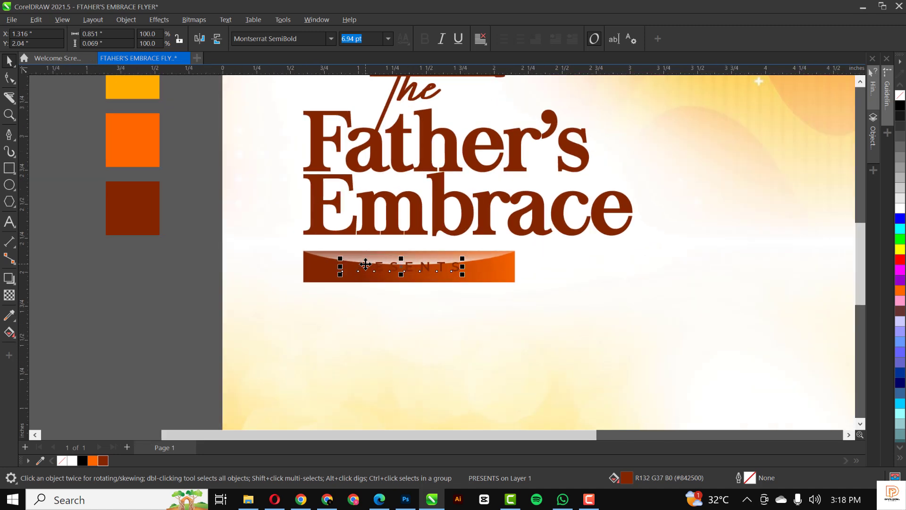
double_click(379, 265)
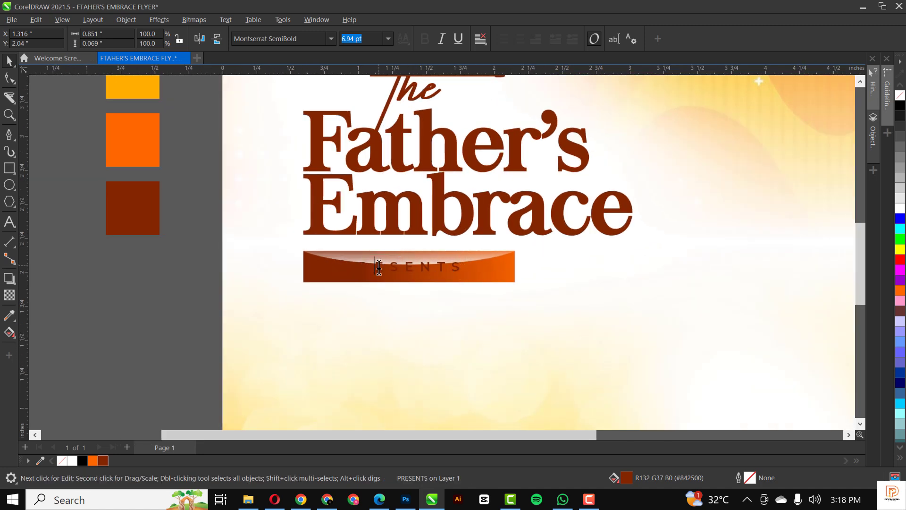
double_click(378, 267)
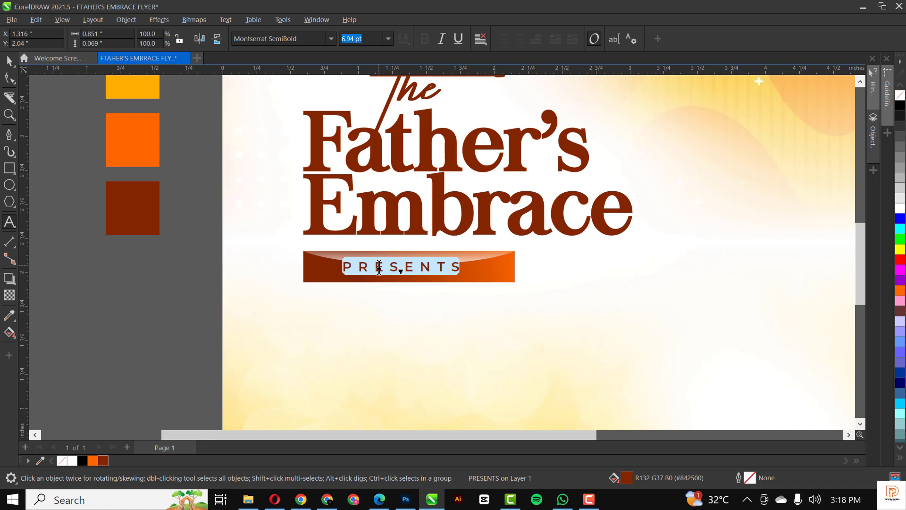
type("MINISTERING")
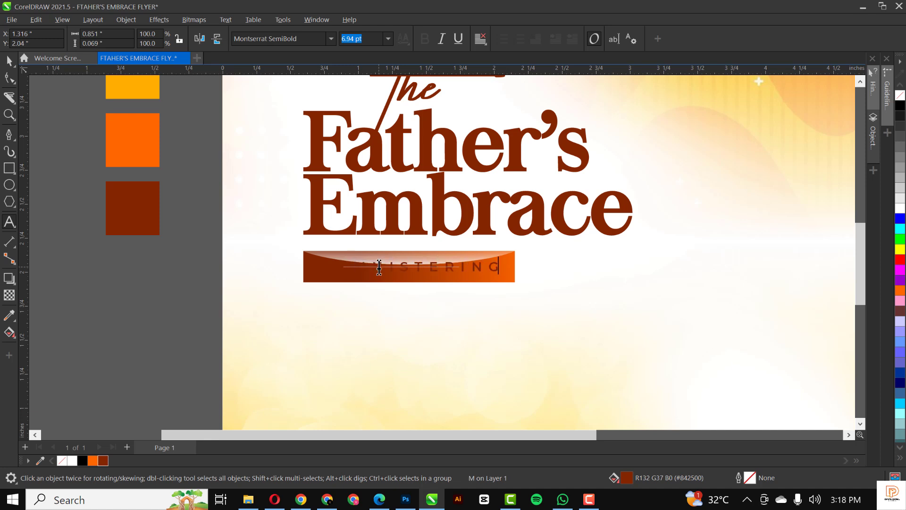
key("ctrl+space")
left_click(901, 207)
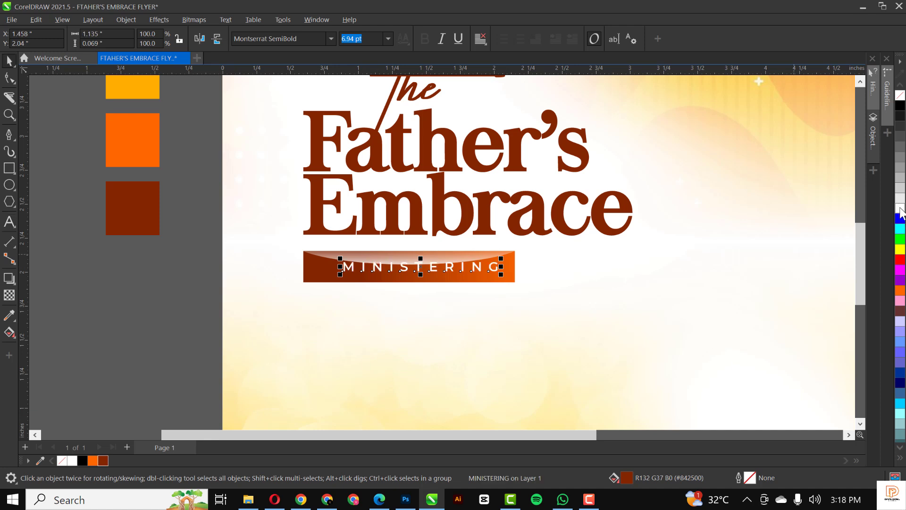
left_click(333, 39)
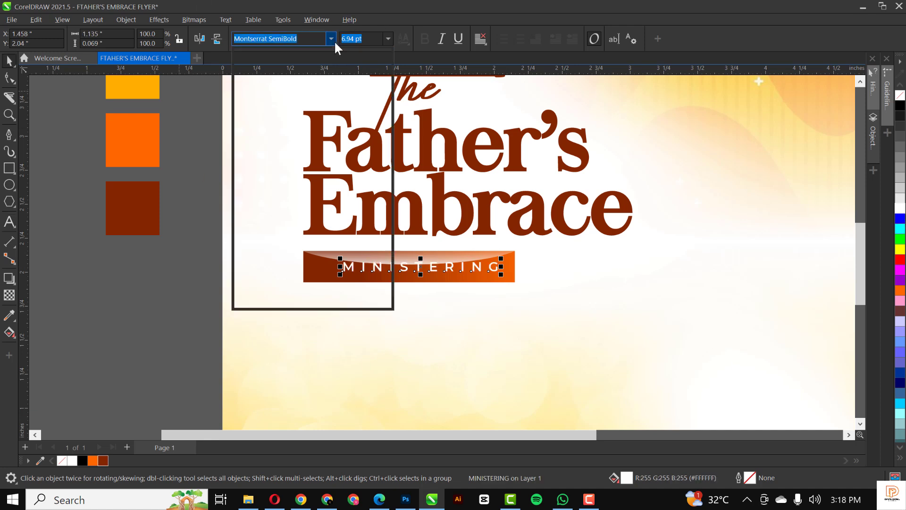
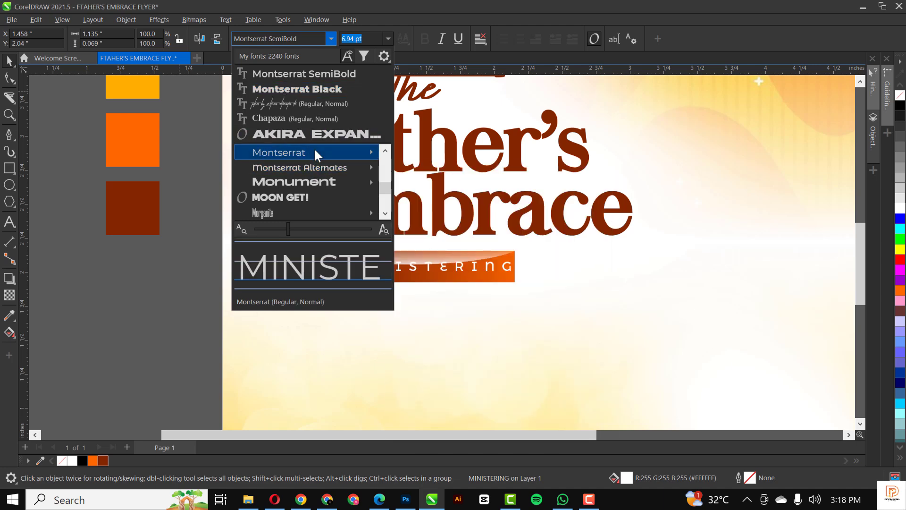
Set MINISTERING in Montserrat ExtraBold, tighten its letter spacing, and centre it on the orange bar.
mouse_move(314, 150)
left_click(463, 366)
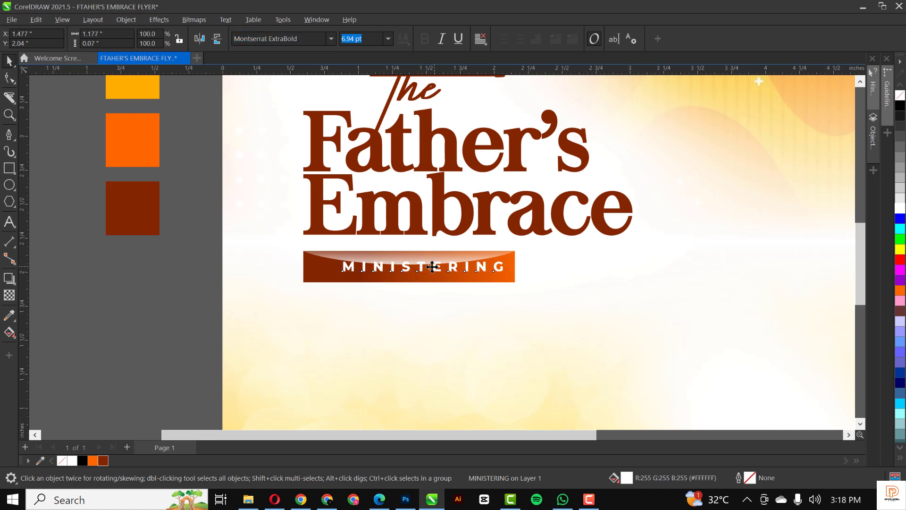
left_click_drag(421, 271, 424, 270)
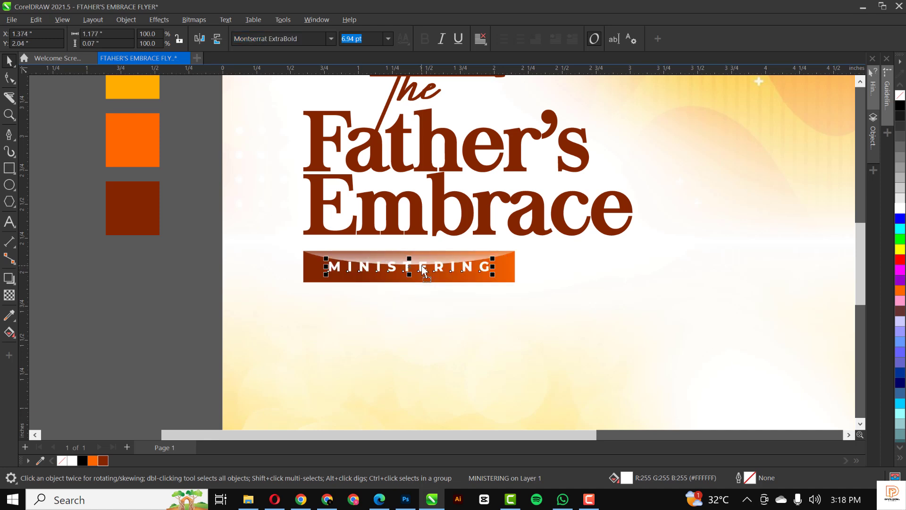
key("F10")
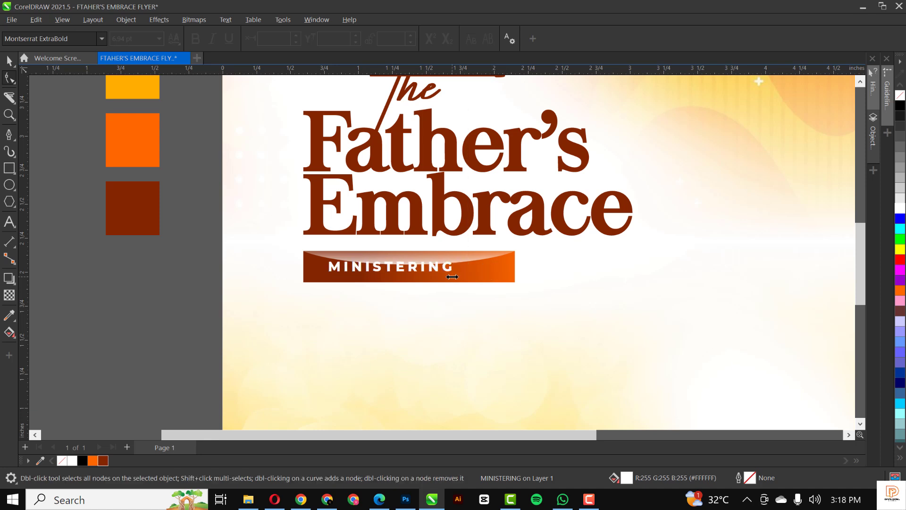
key("space")
left_click_drag(432, 271, 448, 265)
Select the four title objects and nudge the title block slightly upward.
left_click(152, 305)
scroll(287, 260, "down", 2)
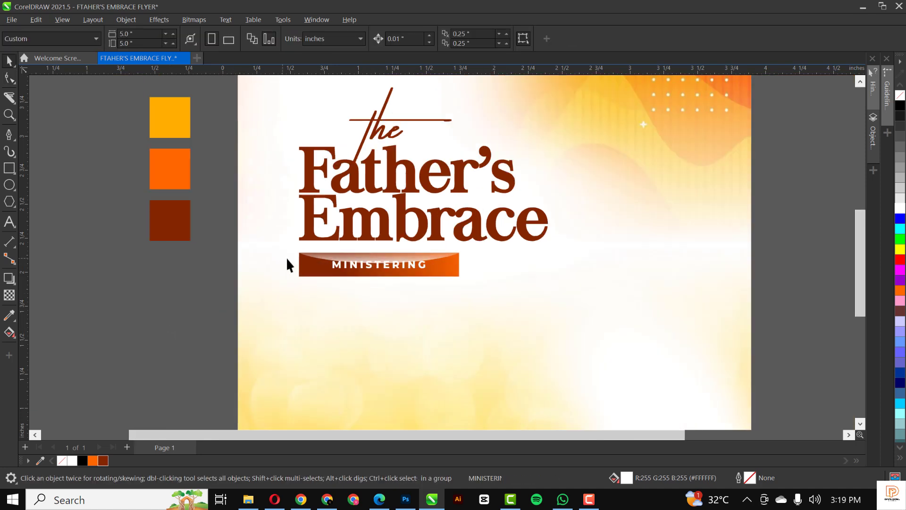
scroll(286, 259, "down", 1)
scroll(287, 260, "down", 1)
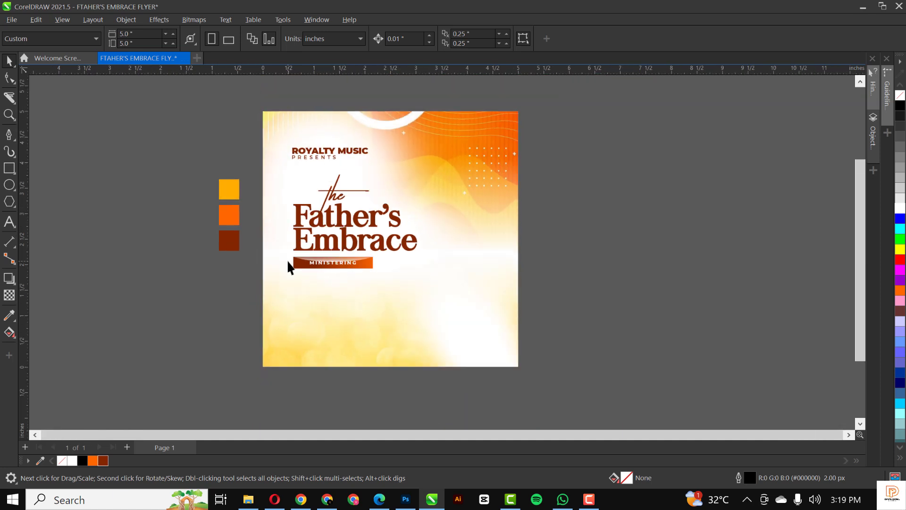
scroll(315, 204, "up", 2)
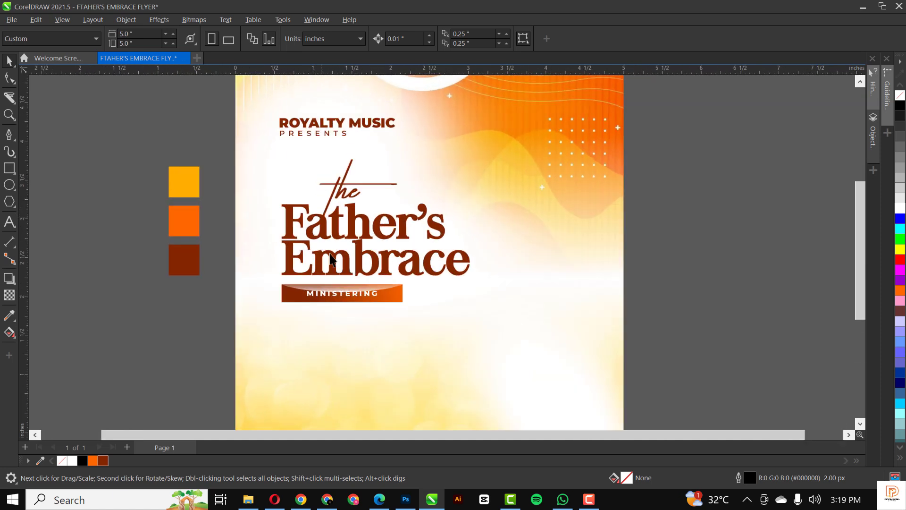
scroll(344, 285, "up", 3)
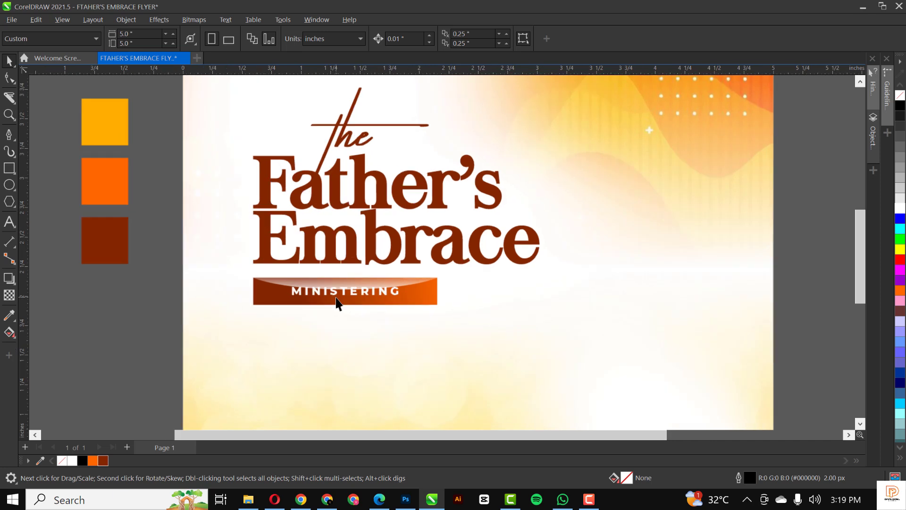
scroll(355, 235, "down", 2)
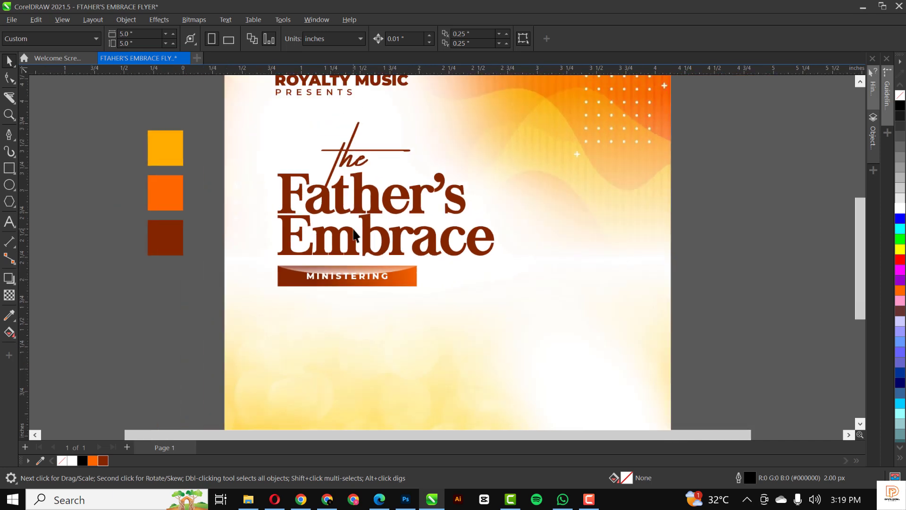
scroll(355, 235, "down", 1)
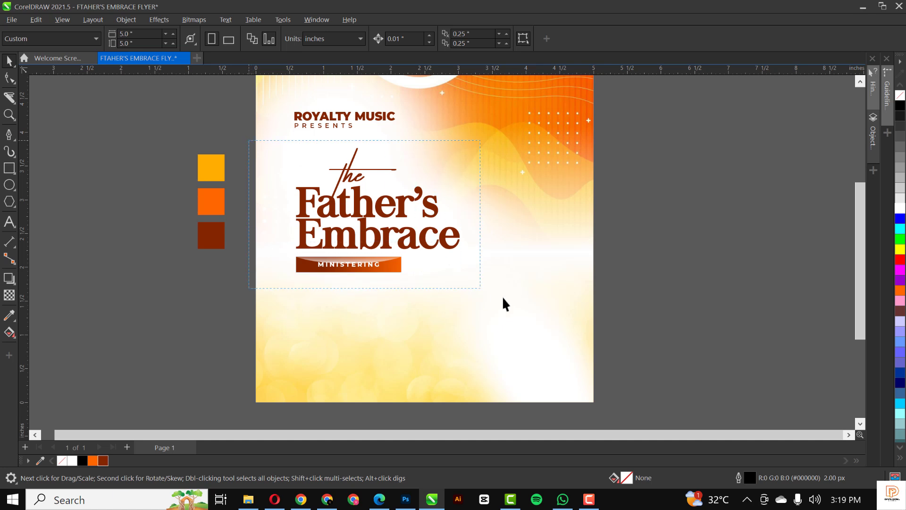
left_click_drag(503, 297, 499, 304)
key("Up")
key("Up")
key("Up")
key("Up")
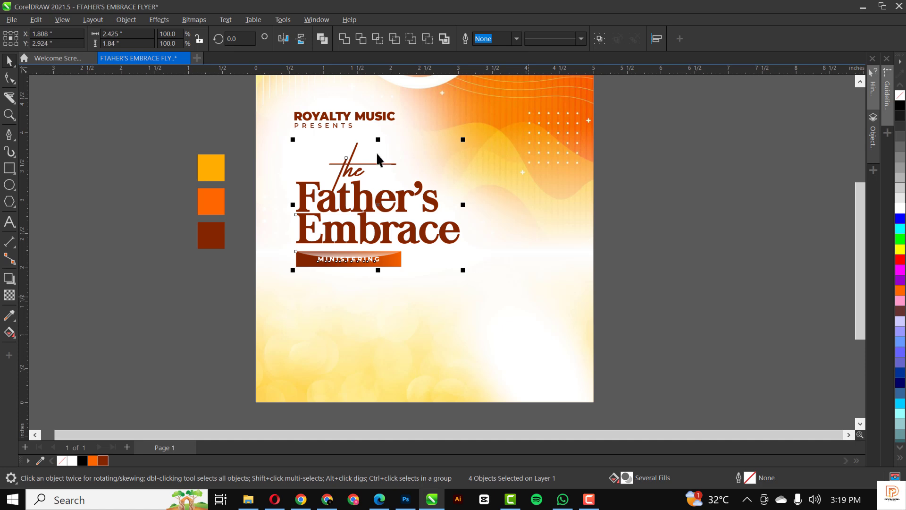
Move the ROYALTY MUSIC PRESENTS lines slightly higher.
left_click_drag(223, 98, 440, 151)
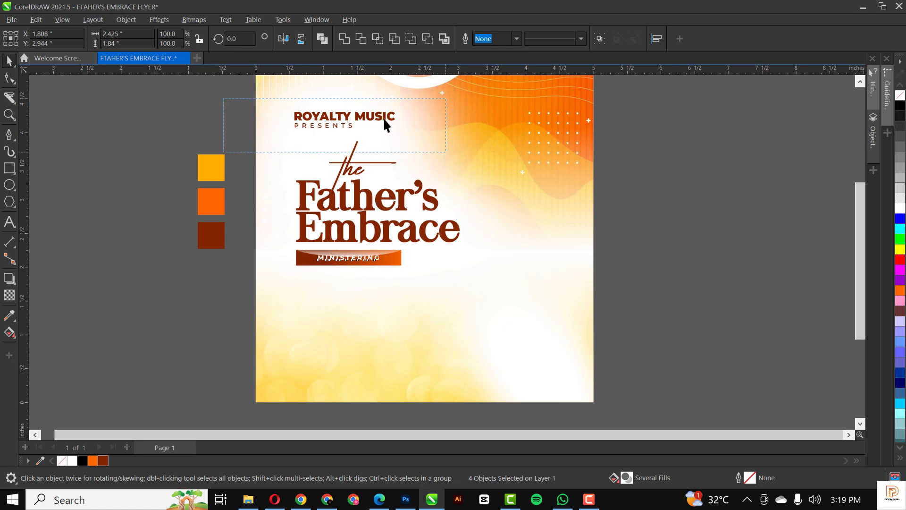
left_click_drag(382, 117, 382, 111)
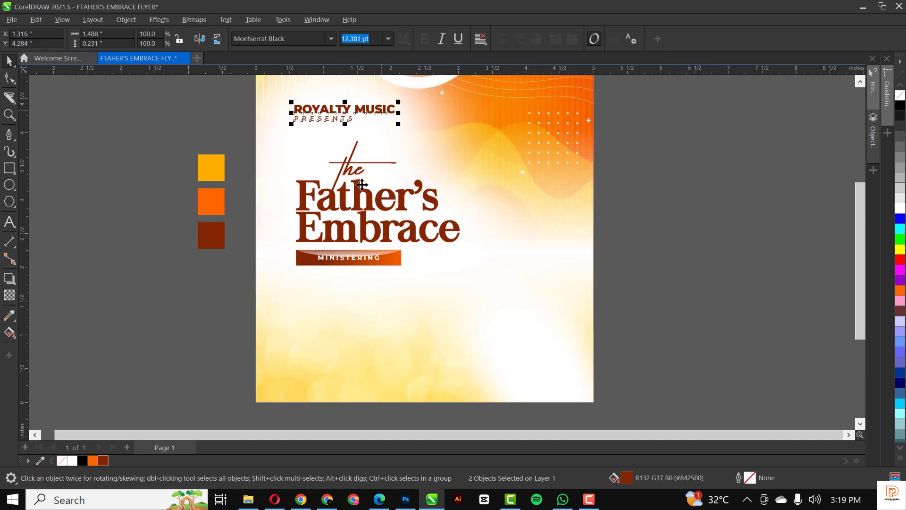
left_click(217, 131)
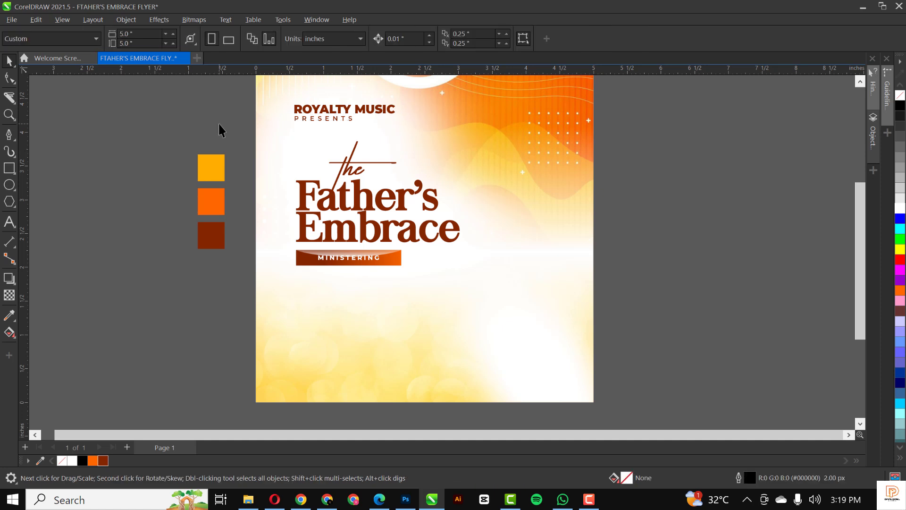
Draw a tall rectangle, about 1.19 × 1.56 inches, below the MINISTERING bar.
left_click(9, 168)
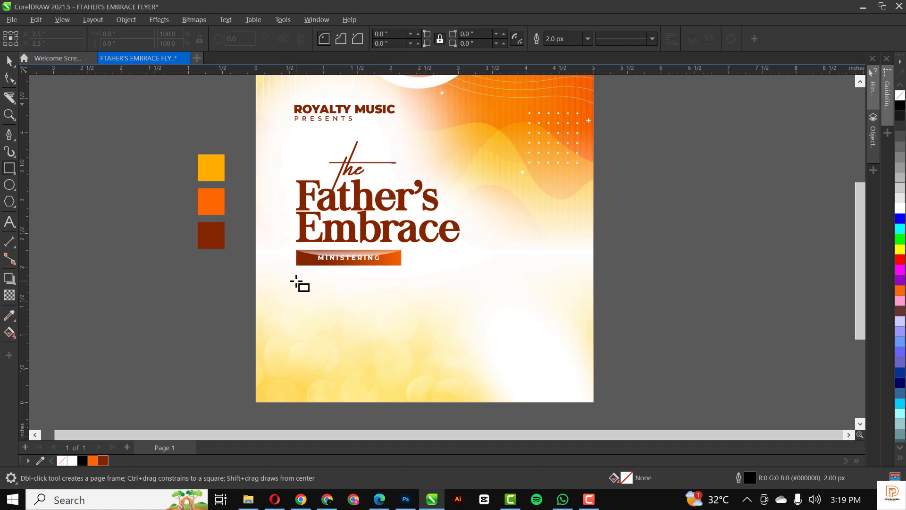
scroll(296, 282, "up", 1)
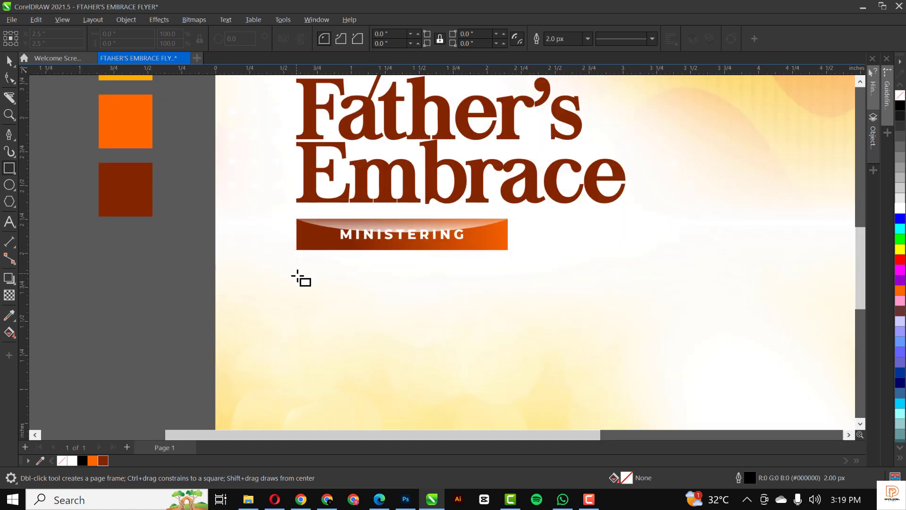
mouse_move(296, 275)
left_mouse_down()
mouse_move(348, 409)
mouse_move(472, 488)
mouse_move(461, 463)
mouse_move(467, 382)
mouse_move(457, 381)
left_mouse_up()
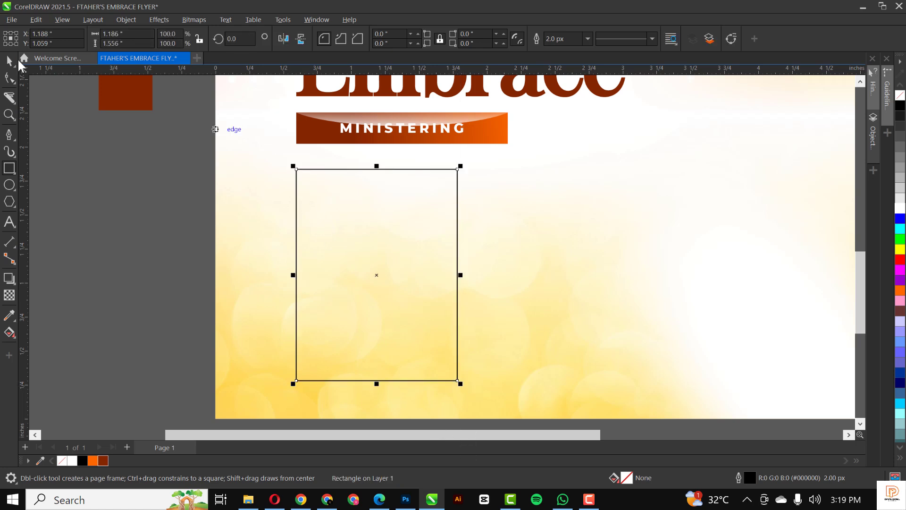
key("space")
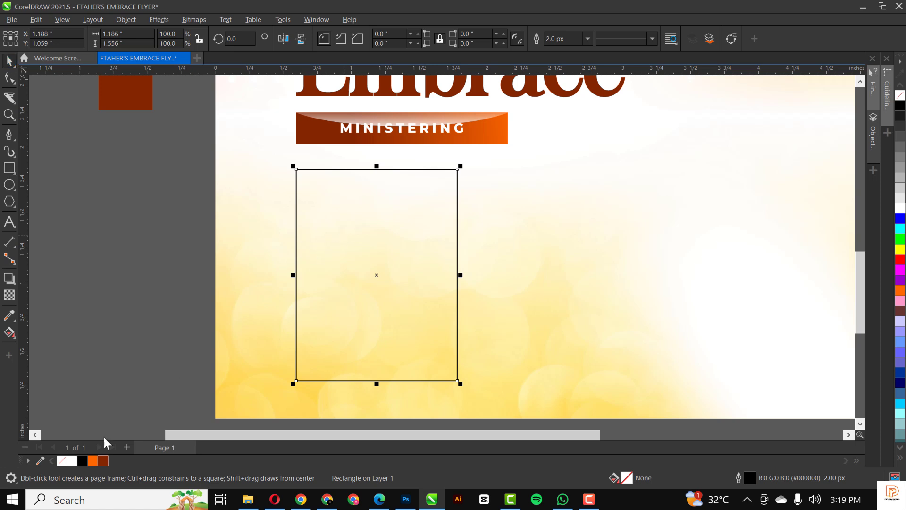
Fill the rectangle with the yellow sampled from the swatch square and remove its outline.
left_click(93, 460)
scroll(313, 355, "down", 3)
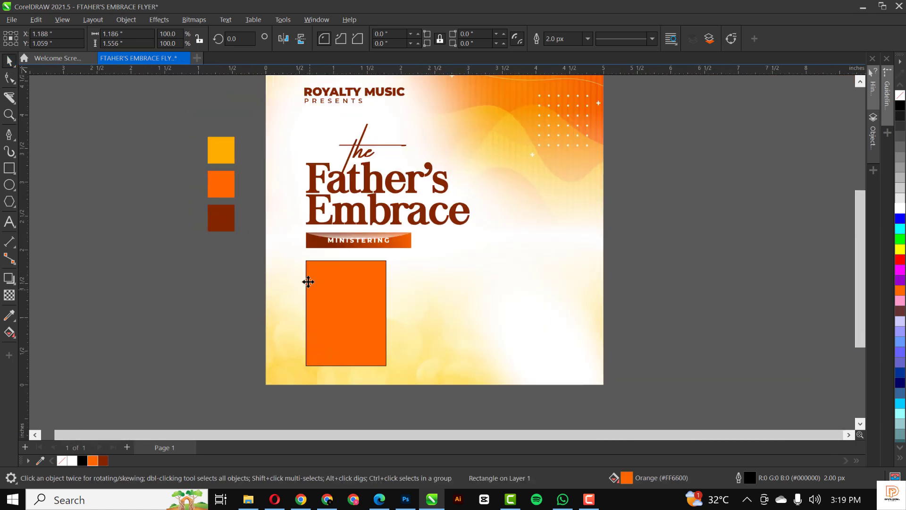
left_click(193, 103)
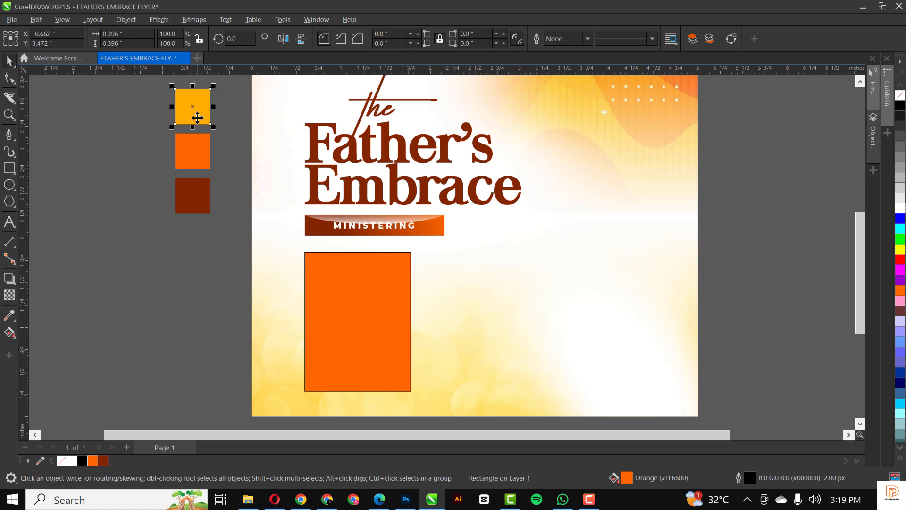
left_click(354, 324)
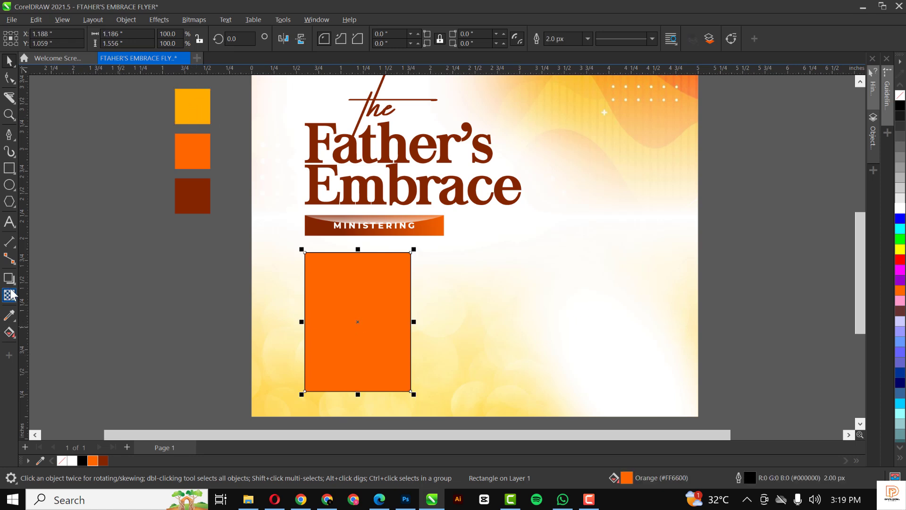
left_click(10, 315)
left_click(204, 96)
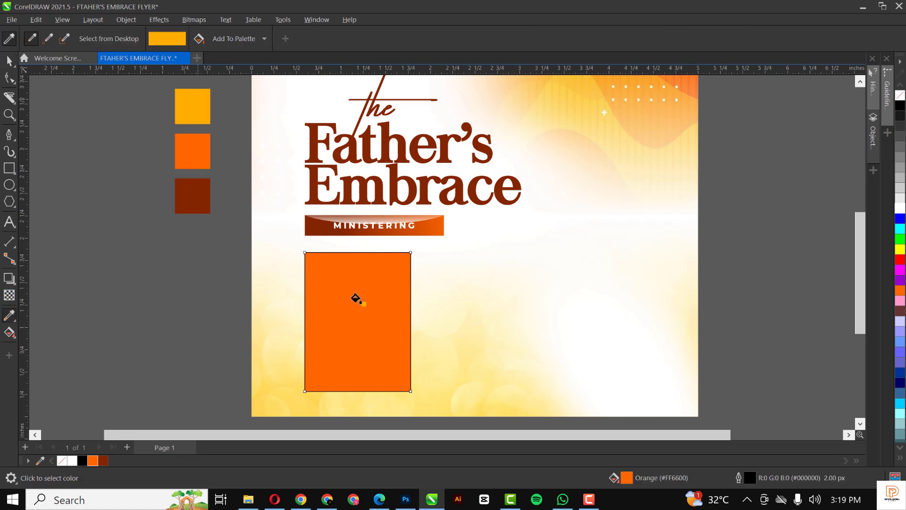
left_click(355, 297)
key("space")
left_click(366, 301)
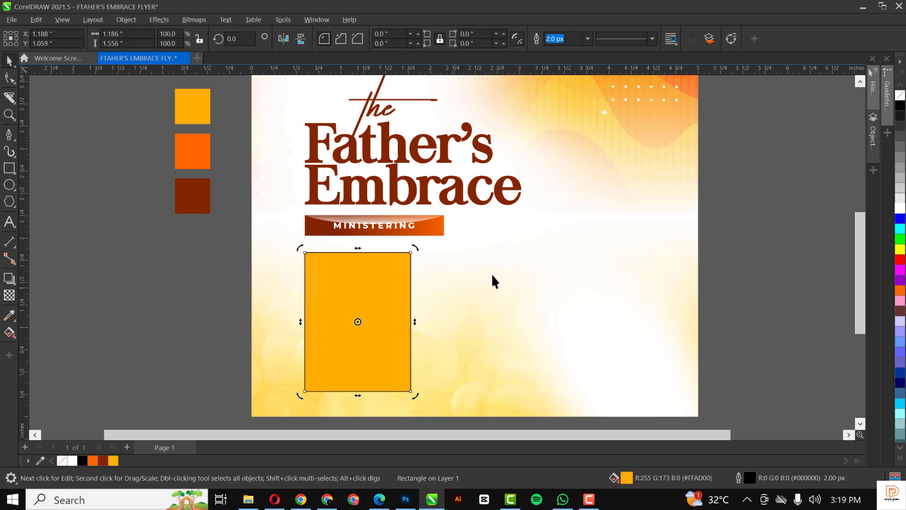
right_click(899, 94)
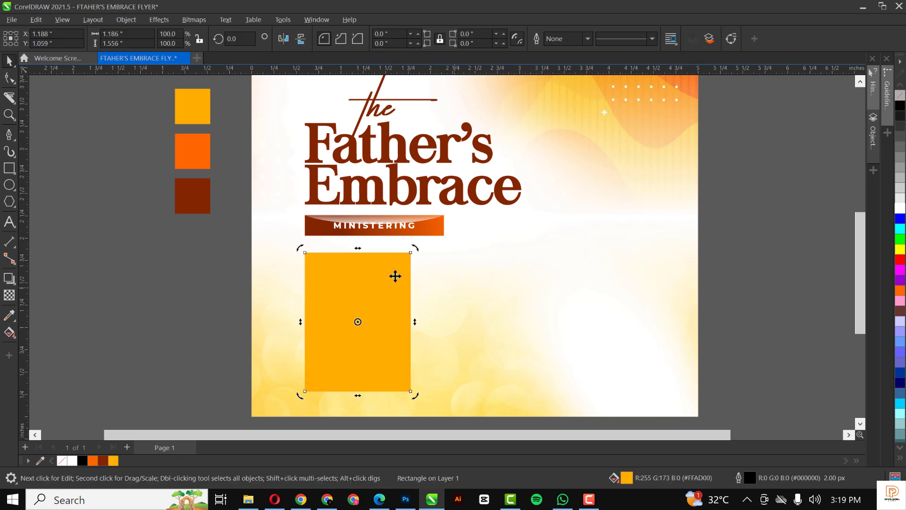
Place an identical copy of the yellow rectangle right beside it.
left_click(357, 285)
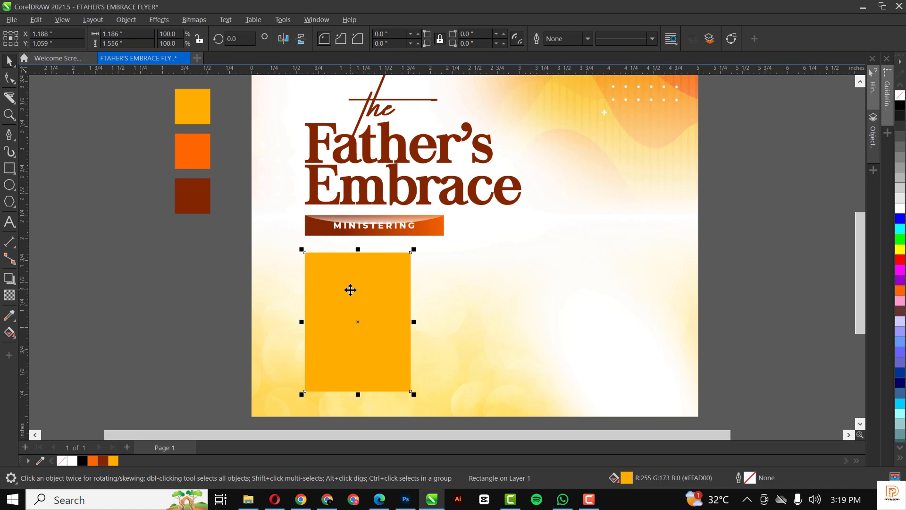
left_click_drag(349, 291, 463, 287)
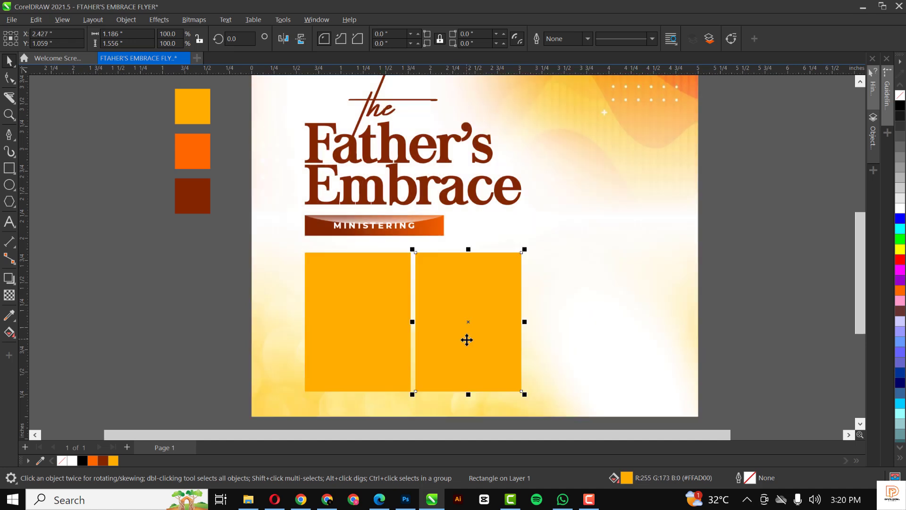
left_click(733, 268)
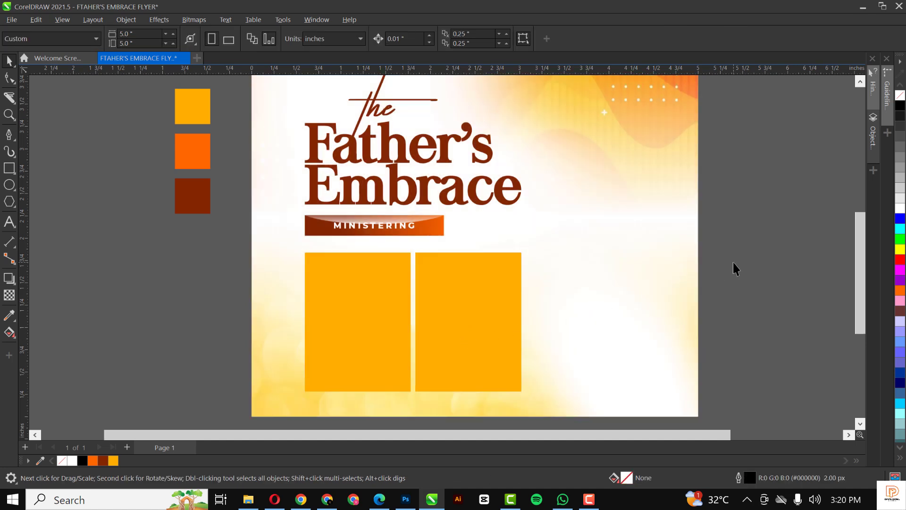
Enlarge the Father's Embrace title block together with the two photo boxes, then the title text.
scroll(458, 209, "down", 3)
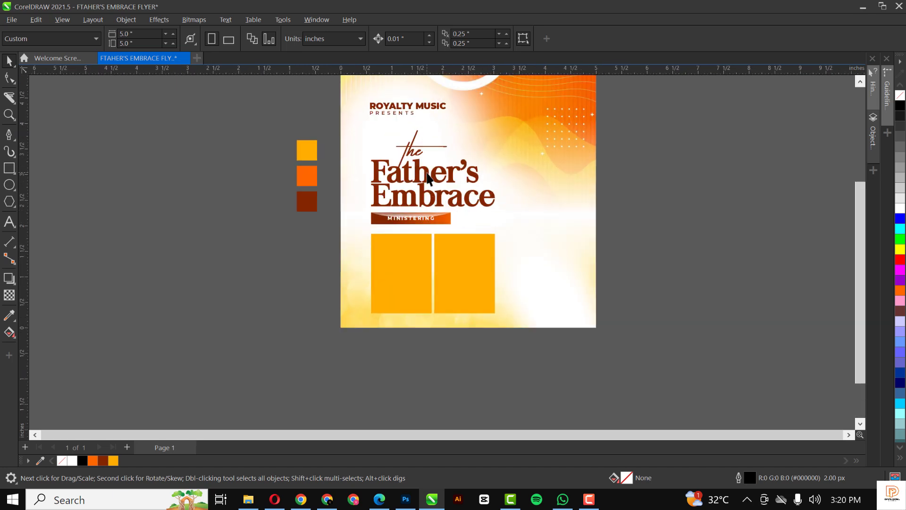
left_click(427, 176)
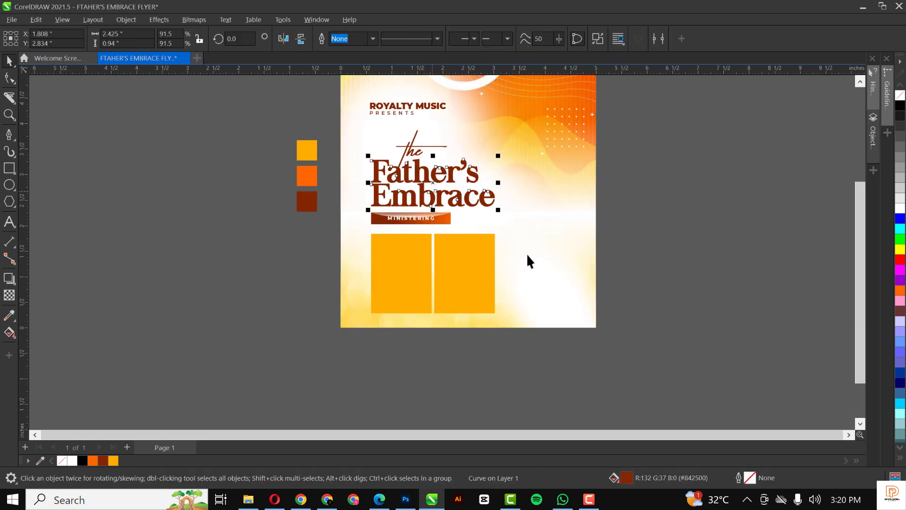
left_click(661, 241)
scroll(542, 264, "down", 1)
scroll(448, 215, "up", 2)
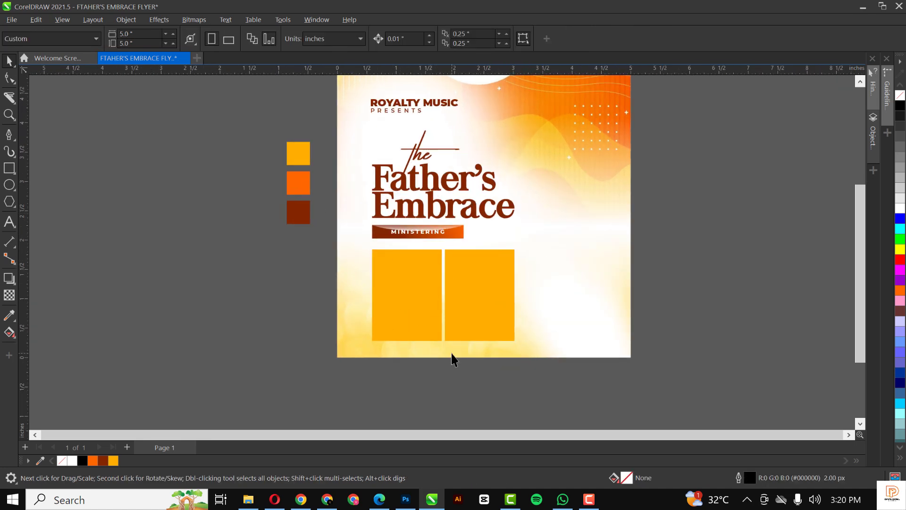
scroll(460, 338, "down", 1)
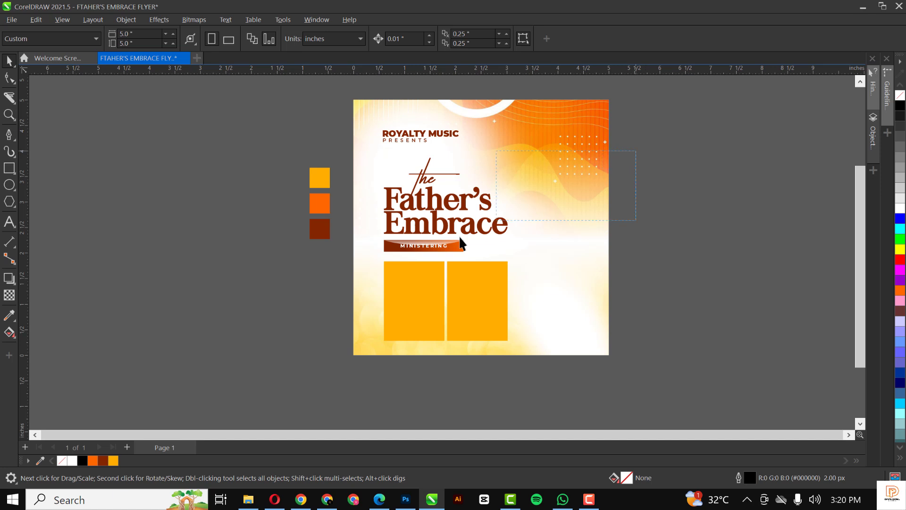
left_click_drag(378, 296, 366, 352)
left_click_drag(512, 346, 491, 332)
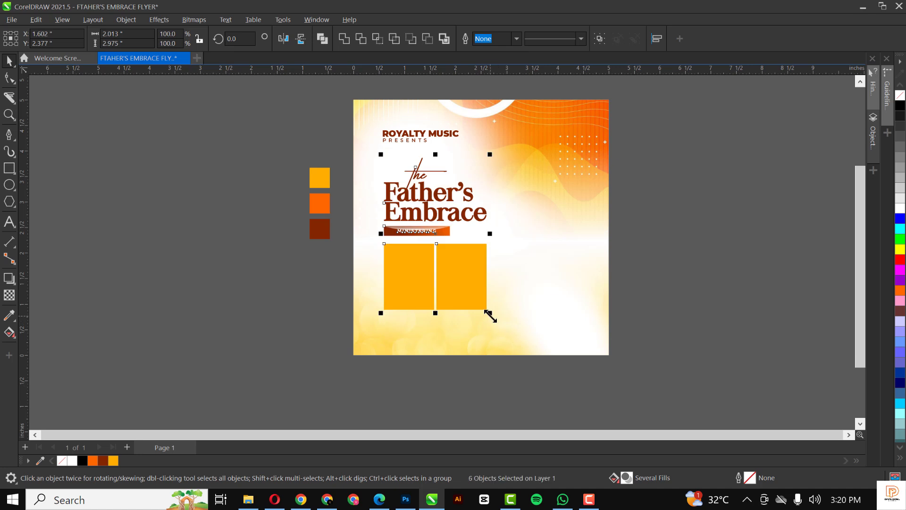
mouse_move(490, 312)
left_mouse_down()
mouse_move(511, 335)
mouse_move(491, 319)
left_mouse_up()
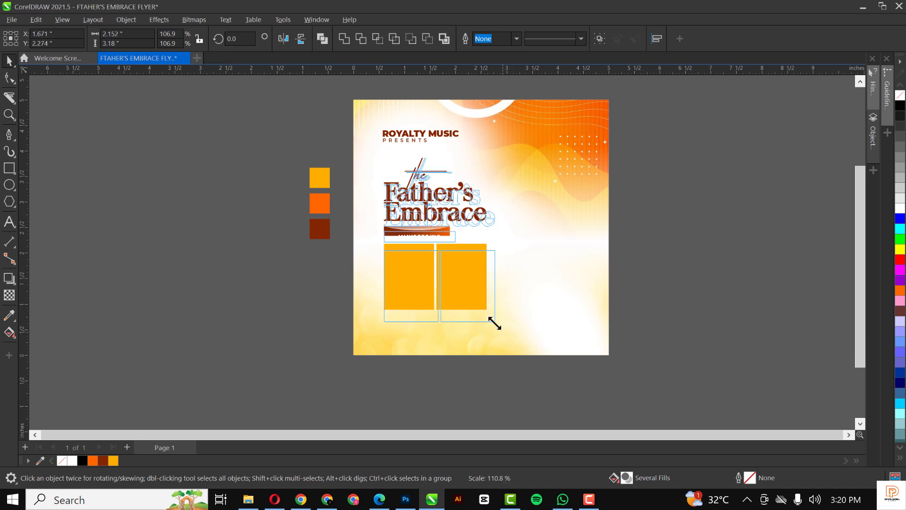
left_click(735, 208)
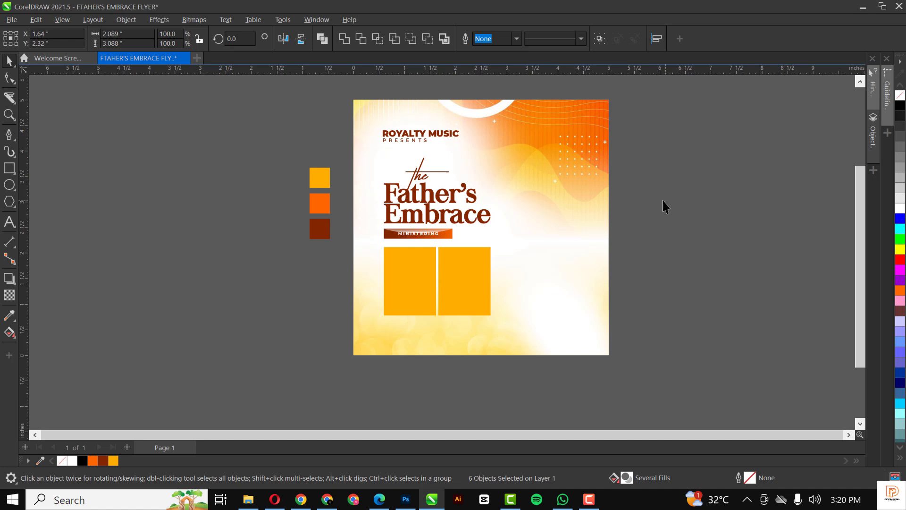
left_click_drag(370, 239, 368, 240)
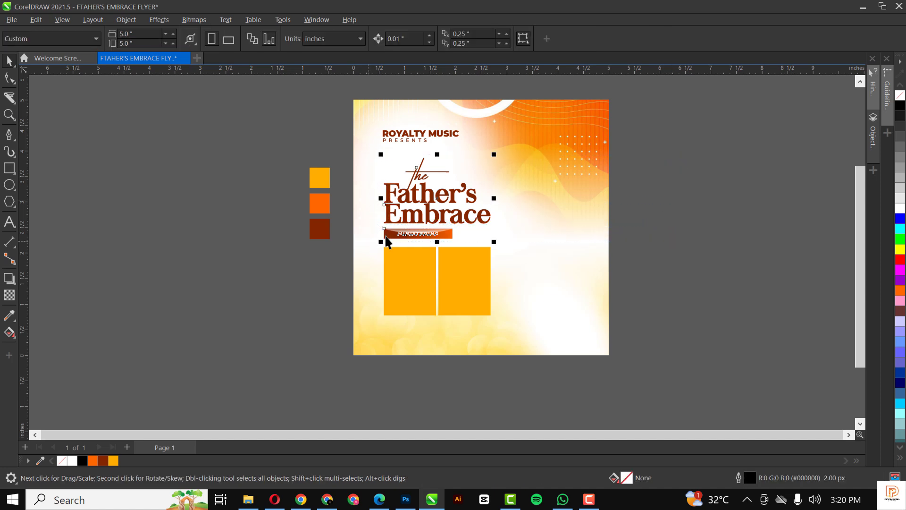
scroll(439, 181, "up", 2)
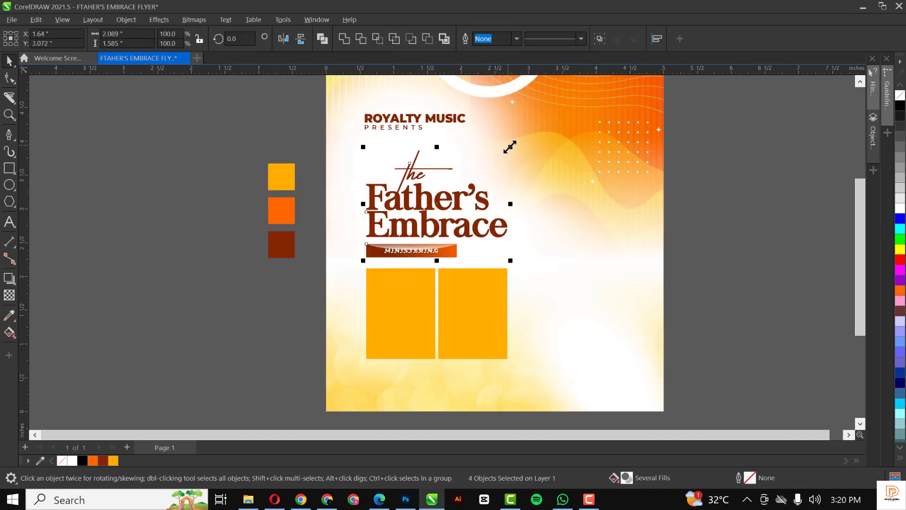
left_click_drag(509, 147, 539, 136)
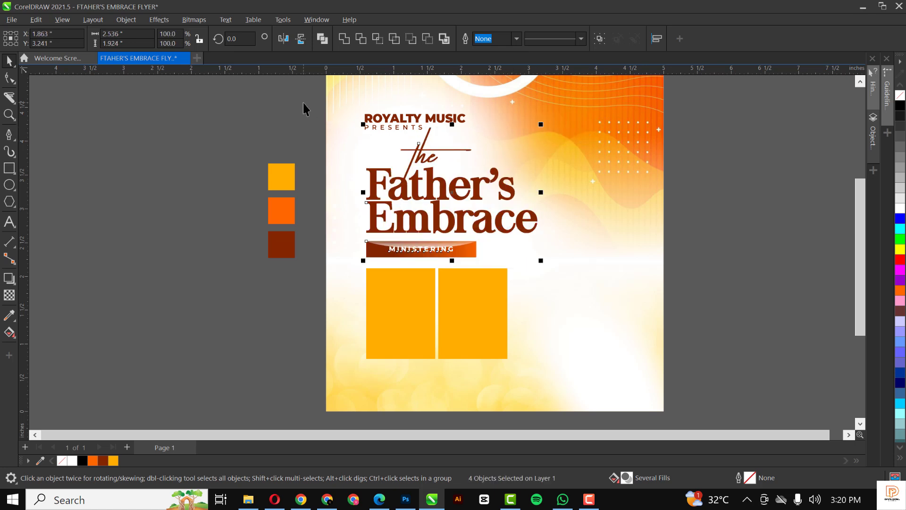
Shrink ROYALTY MUSIC PRESENTS to 10.52 pt and move it higher, aligned with the title.
left_click_drag(303, 103, 515, 134)
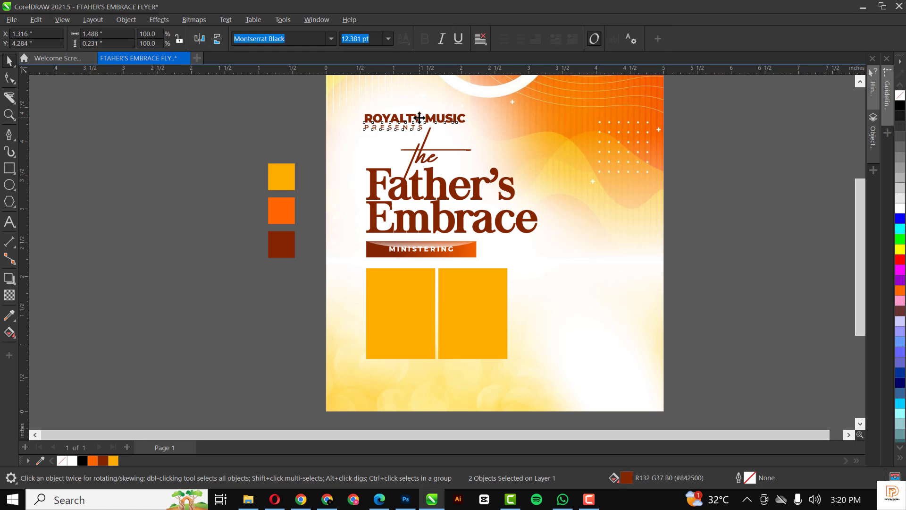
left_click_drag(420, 119, 420, 104)
left_click_drag(472, 135, 457, 133)
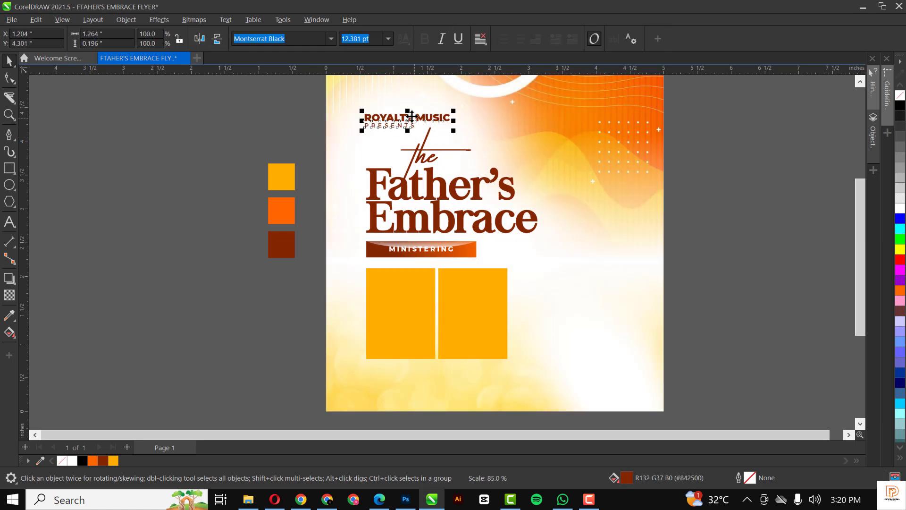
left_click_drag(411, 101, 413, 96)
left_click(267, 109)
Make a thin strip copy at the base of the left box.
scroll(399, 200, "down", 1)
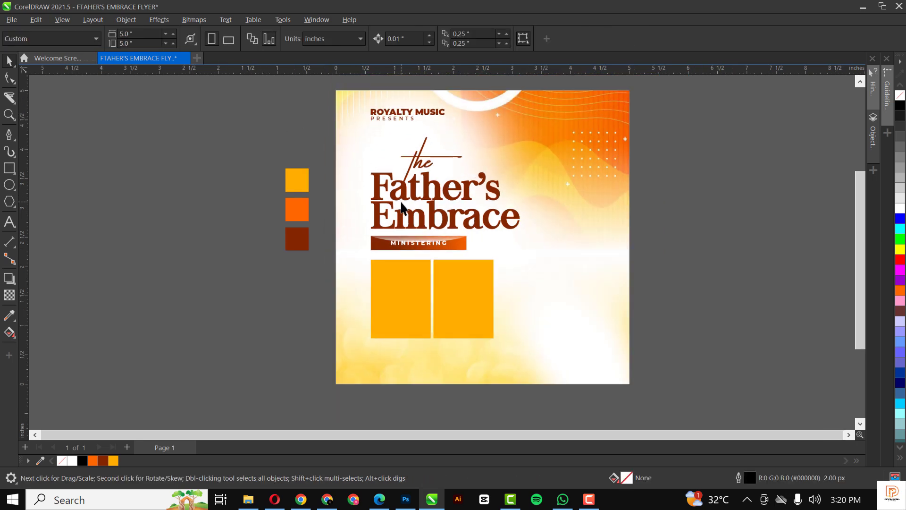
scroll(415, 158, "up", 1)
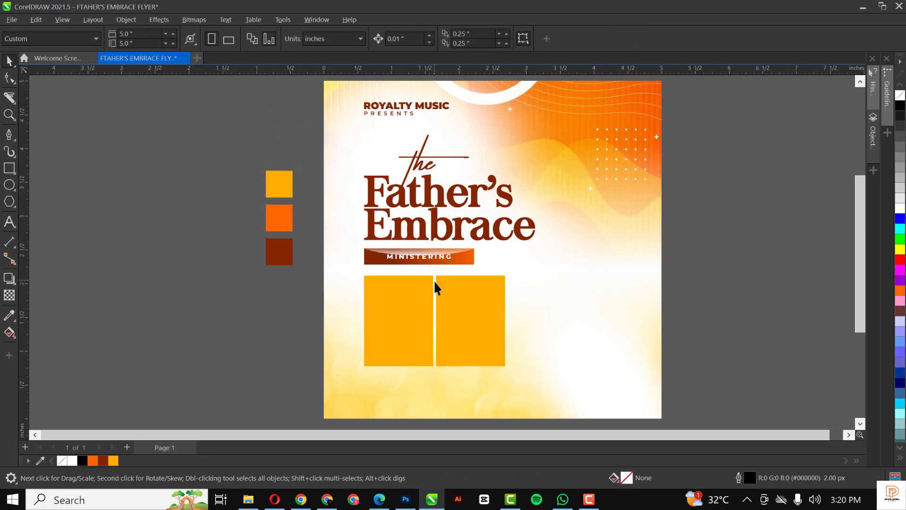
left_click(421, 340)
left_click_drag(399, 273, 410, 376)
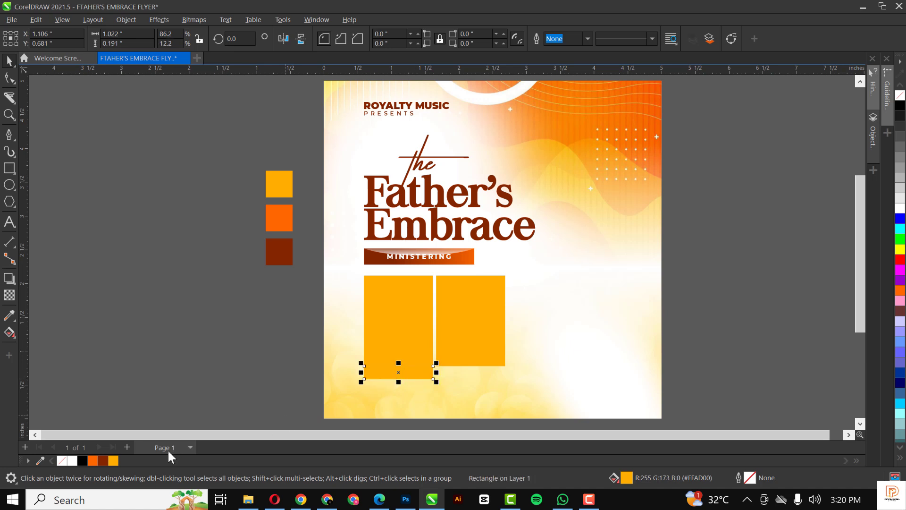
Colour the thin strip dark brown and place copies under both panels.
left_click(102, 460)
left_click_drag(415, 370, 415, 383)
scroll(408, 397, "up", 3)
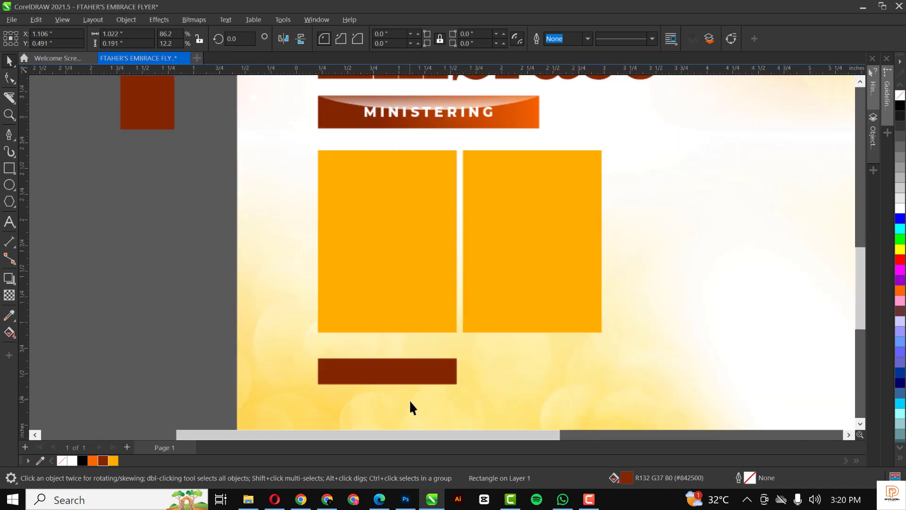
left_click(397, 371)
left_click(427, 363)
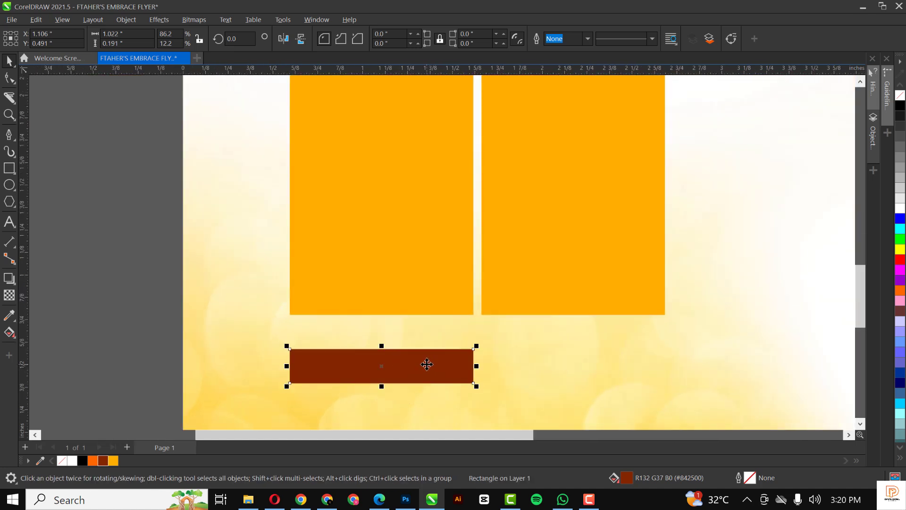
left_click_drag(427, 364, 571, 337)
left_click(449, 343)
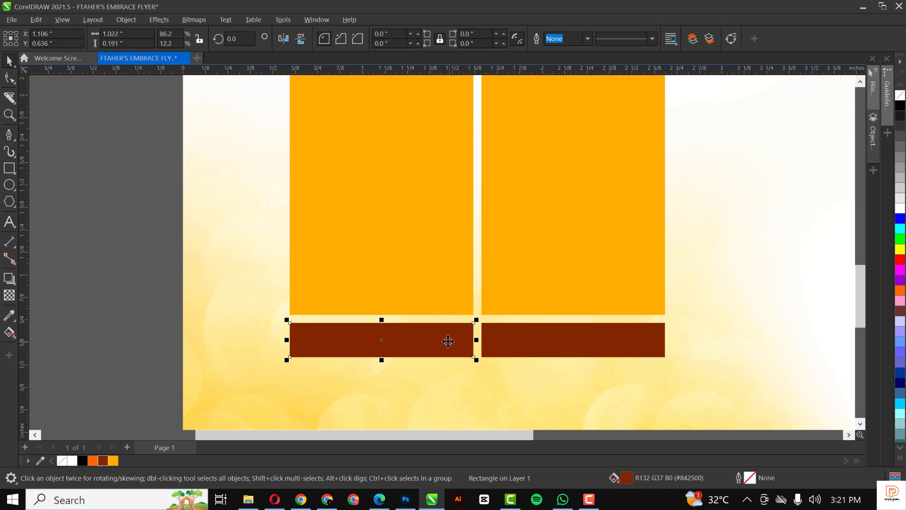
Draw a 5.0 × 0.333-inch rectangle spanning the flyer's bottom edge.
scroll(447, 340, "down", 3)
scroll(477, 344, "up", 1)
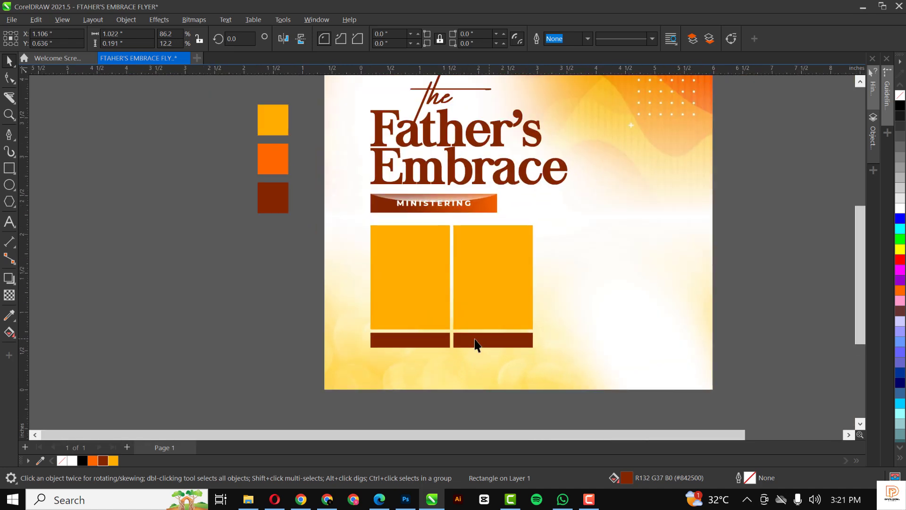
scroll(474, 340, "up", 1)
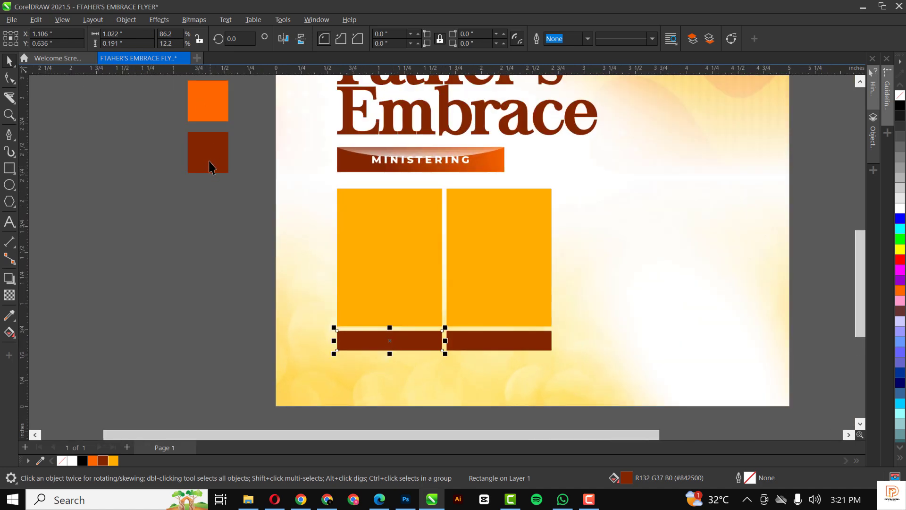
left_click(9, 168)
left_click_drag(276, 372, 789, 405)
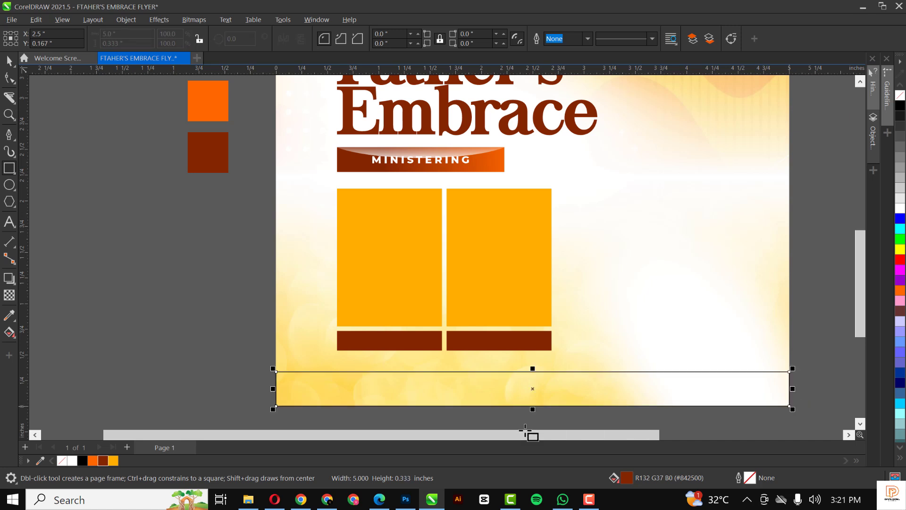
Fill the bottom rectangle dark maroon with no outline.
left_click(103, 459)
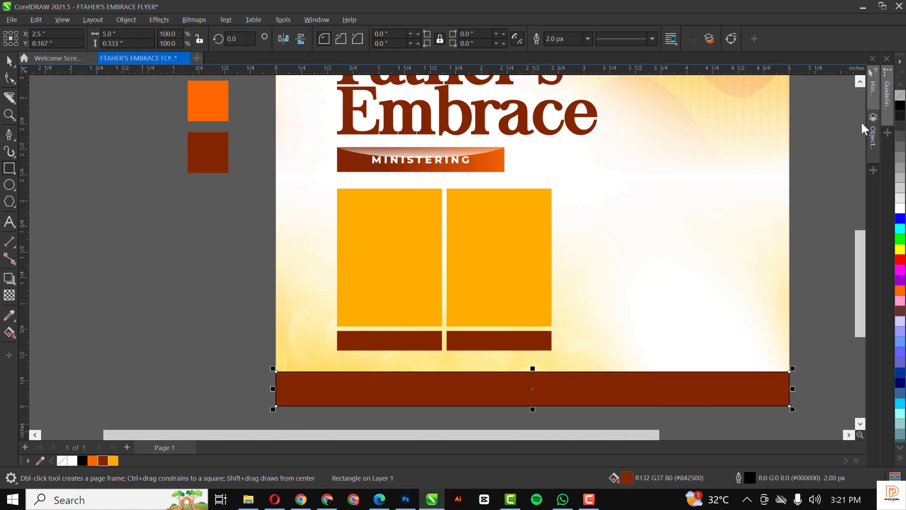
right_click(900, 94)
key("Escape")
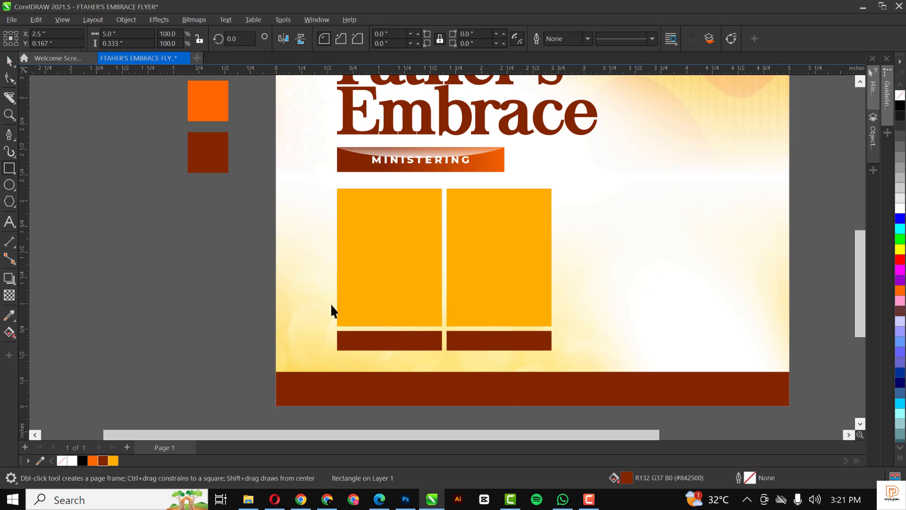
scroll(333, 304, "down", 4)
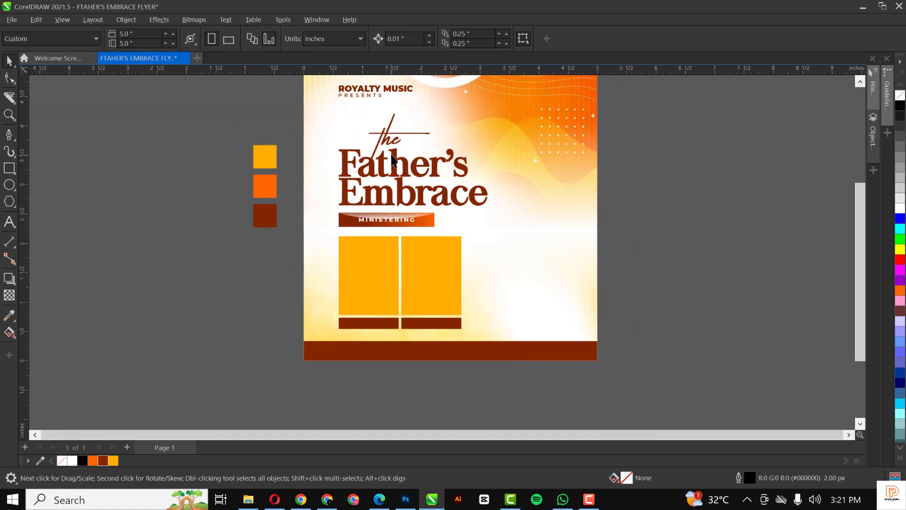
scroll(394, 159, "up", 1)
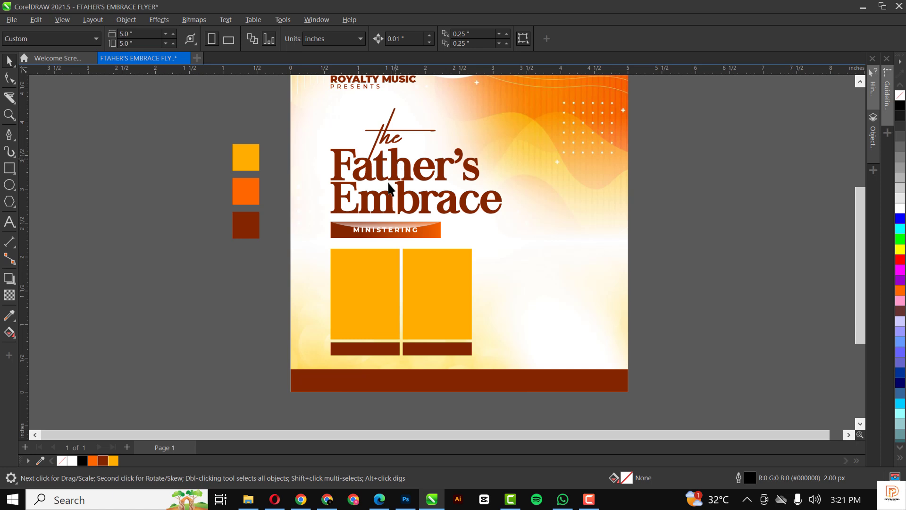
scroll(388, 234, "up", 2)
Import the red abstract image from File Explorer as a 12.5 × 8.375-inch bitmap.
left_click(387, 231)
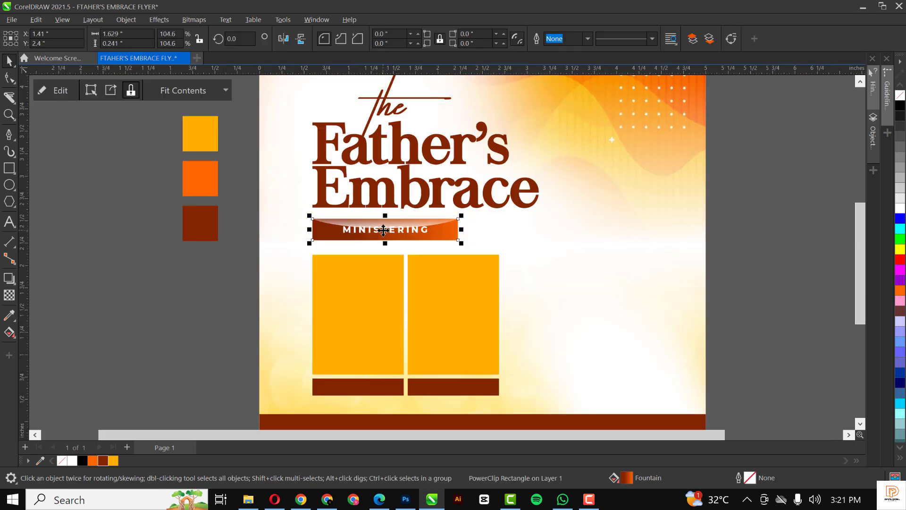
scroll(339, 331, "down", 2)
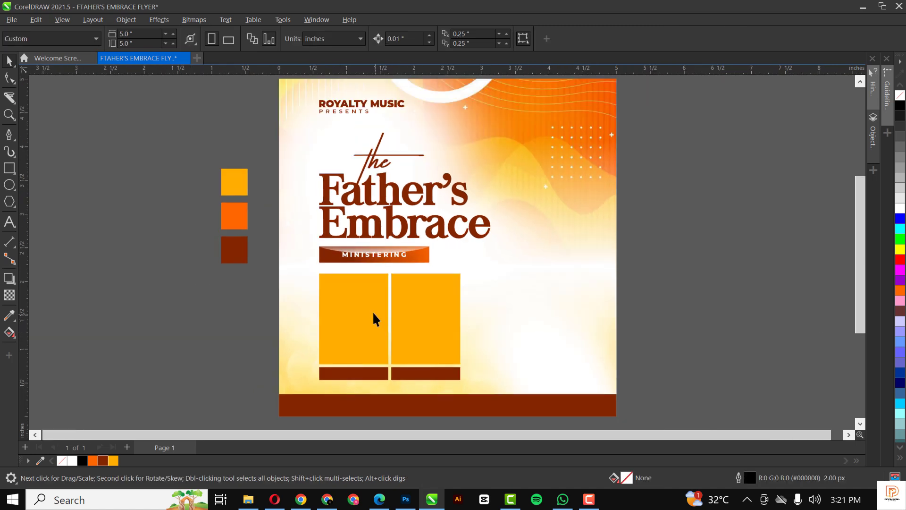
left_click(372, 311)
left_click(249, 499)
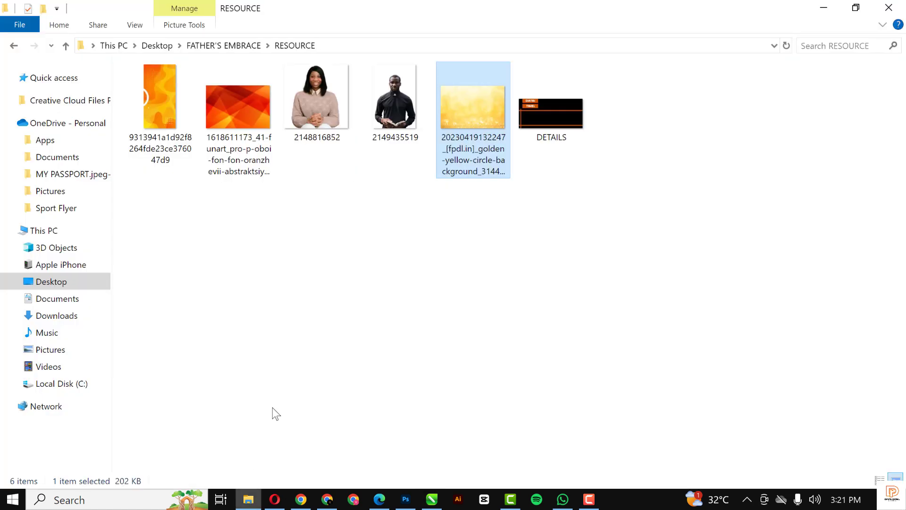
left_click(238, 108)
left_click_drag(239, 108, 222, 305)
scroll(378, 298, "down", 4)
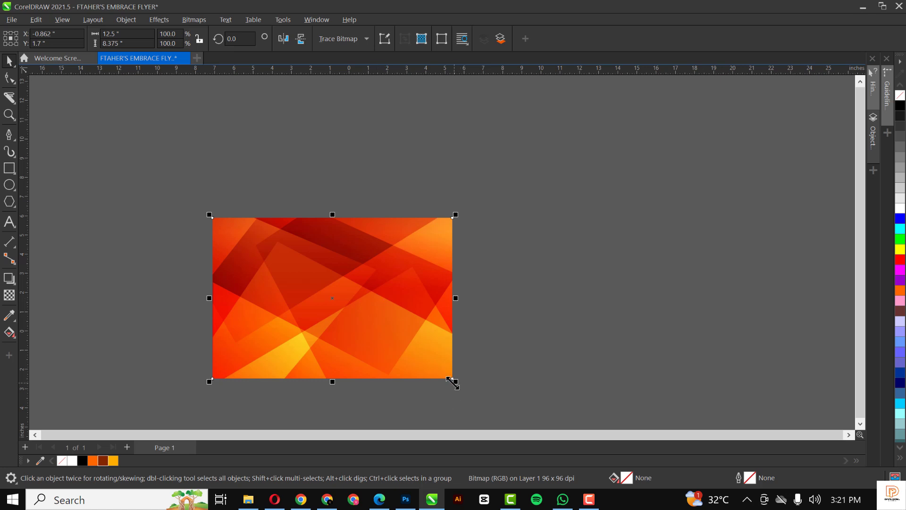
Shrink the red image to 2.92 × 1.956 inches and give it 50% Screen transparency.
left_click_drag(452, 383, 364, 352)
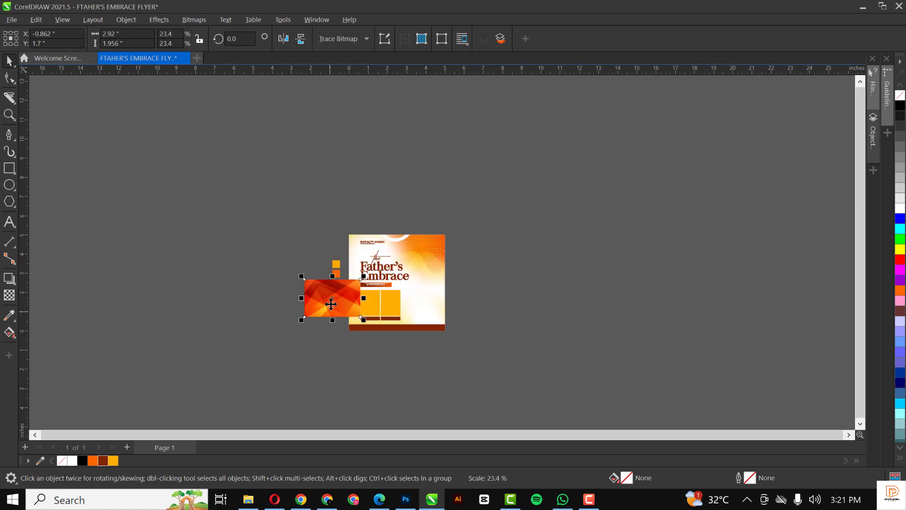
scroll(331, 304, "up", 5)
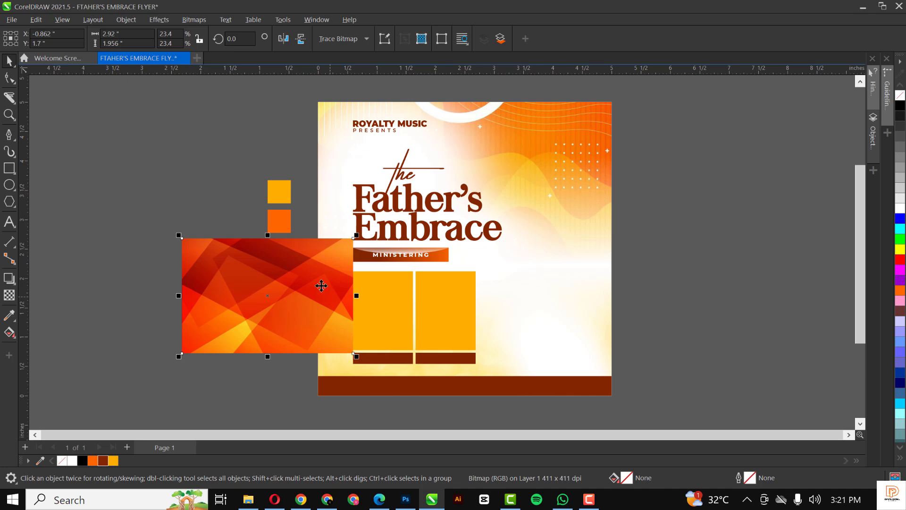
left_click(9, 295)
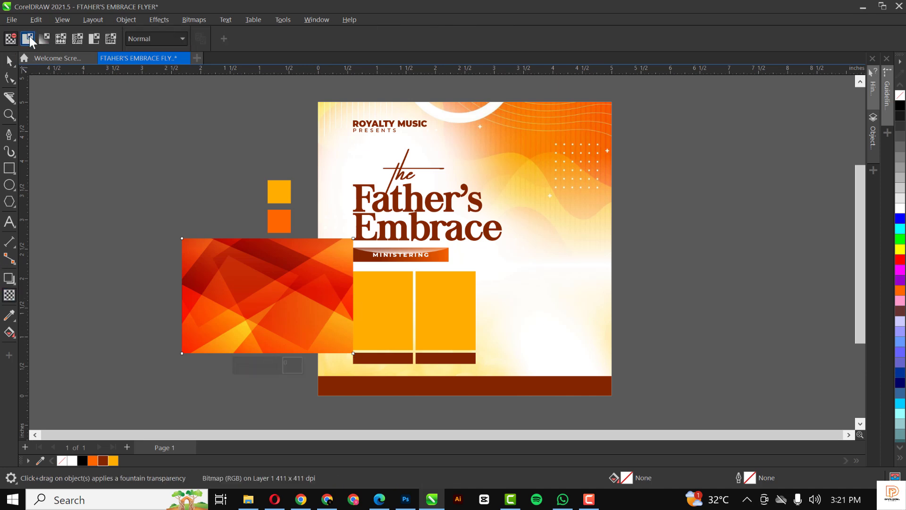
left_click(28, 38)
left_click(166, 38)
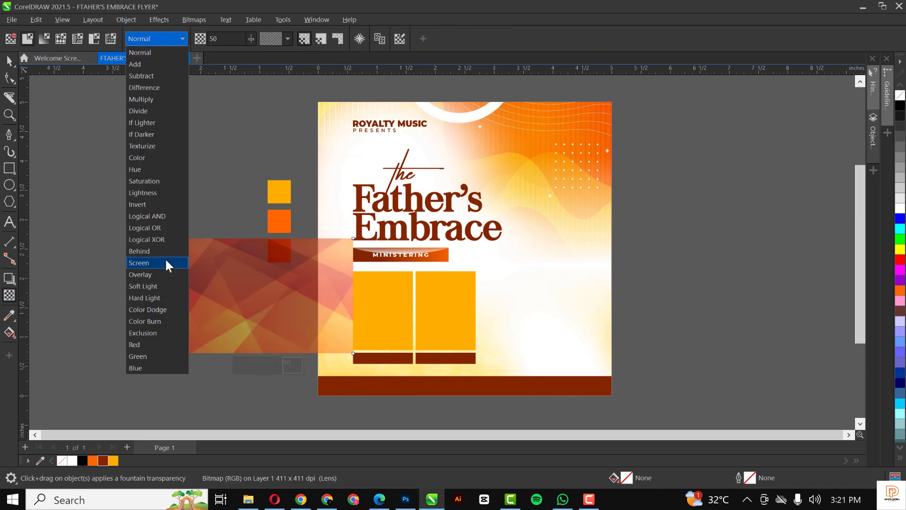
left_click(140, 262)
left_click(8, 62)
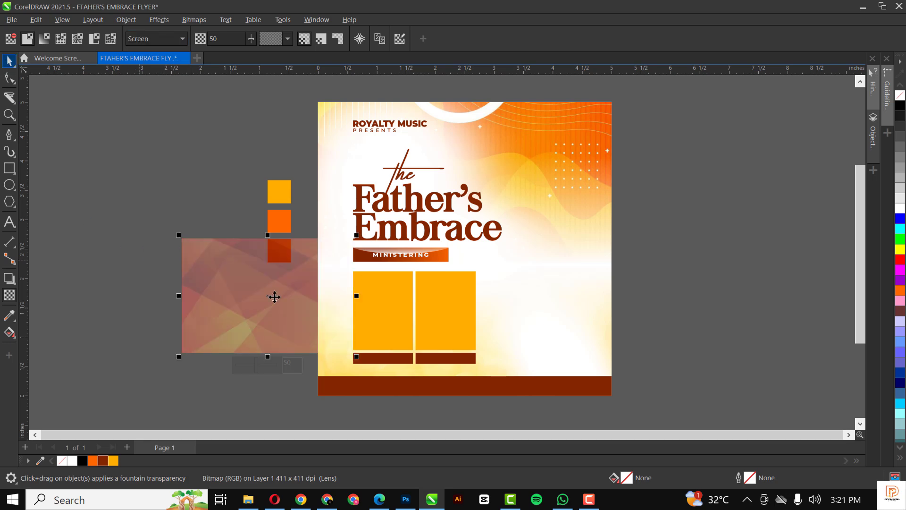
Try the texture over the title area, then park it on the pasteboard left of the page.
left_click_drag(255, 275, 431, 213)
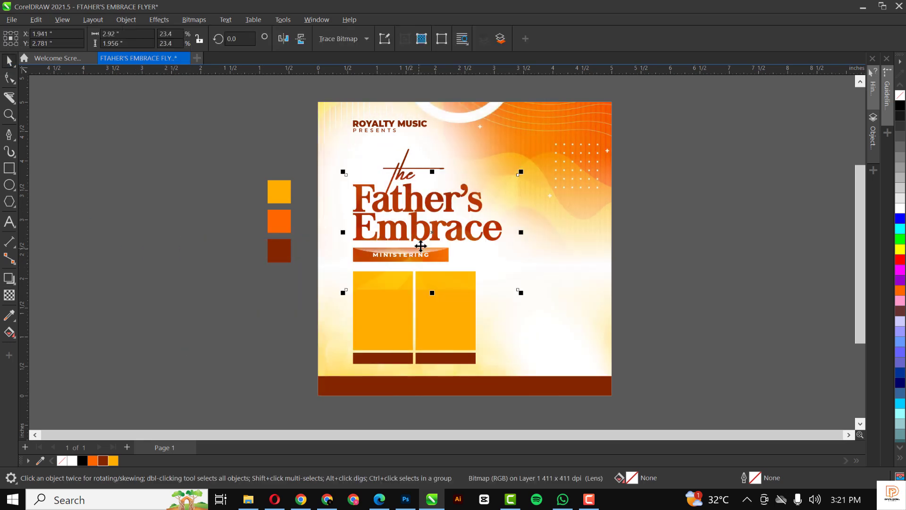
scroll(433, 218, "up", 2)
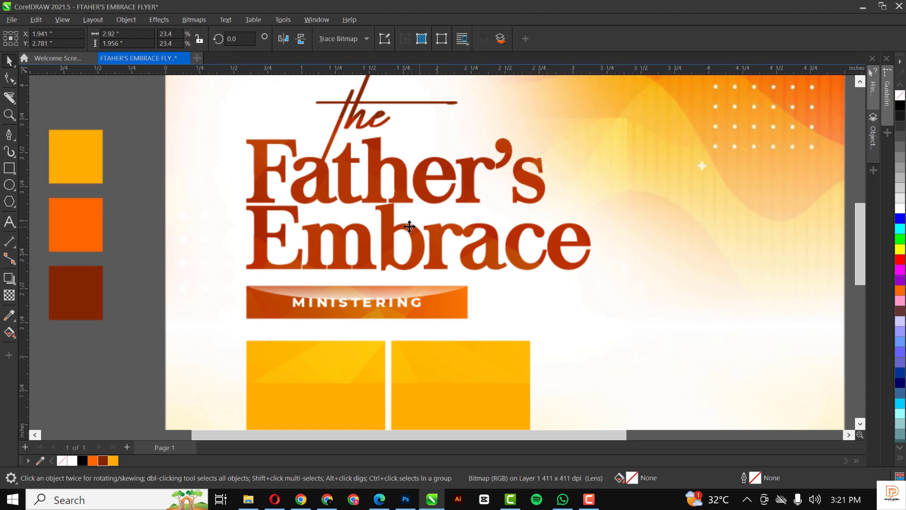
scroll(404, 226, "down", 1)
left_click_drag(448, 262, 447, 369)
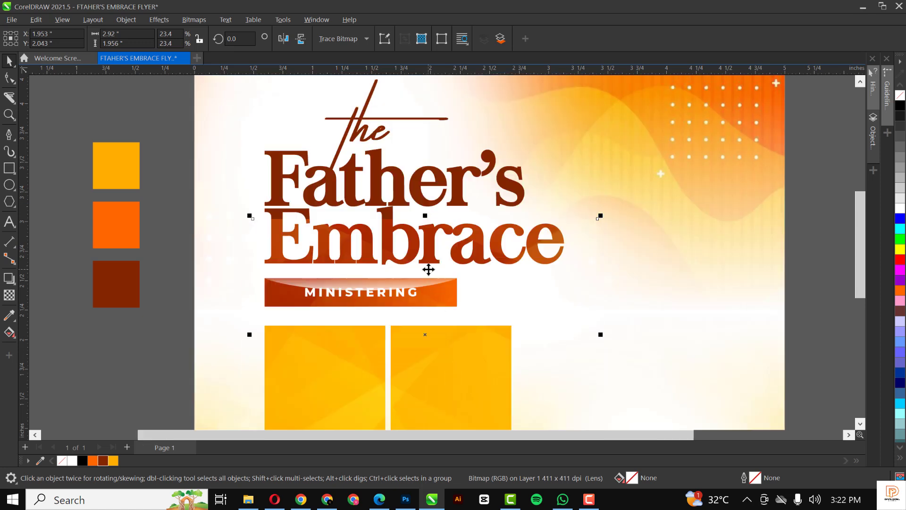
scroll(428, 269, "down", 3)
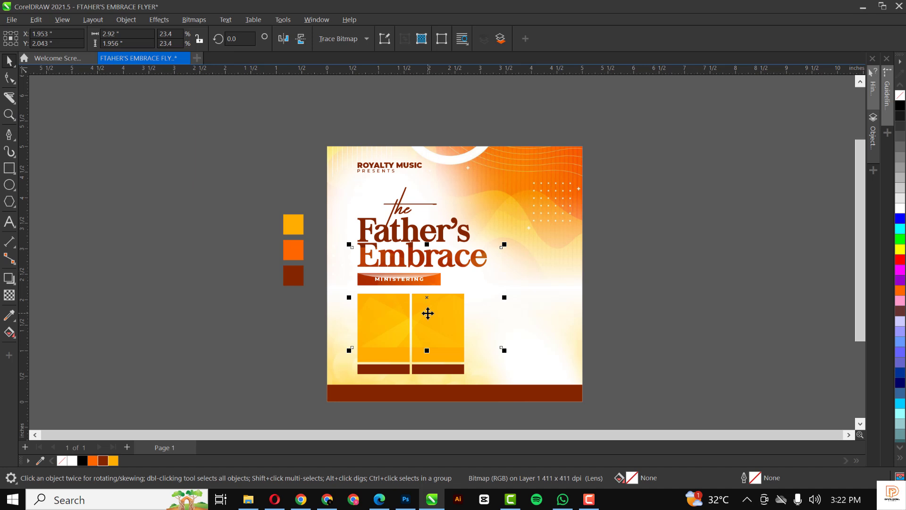
left_click_drag(427, 313, 218, 349)
Duplicate the texture bitmap and move the copy upward.
left_click(9, 295)
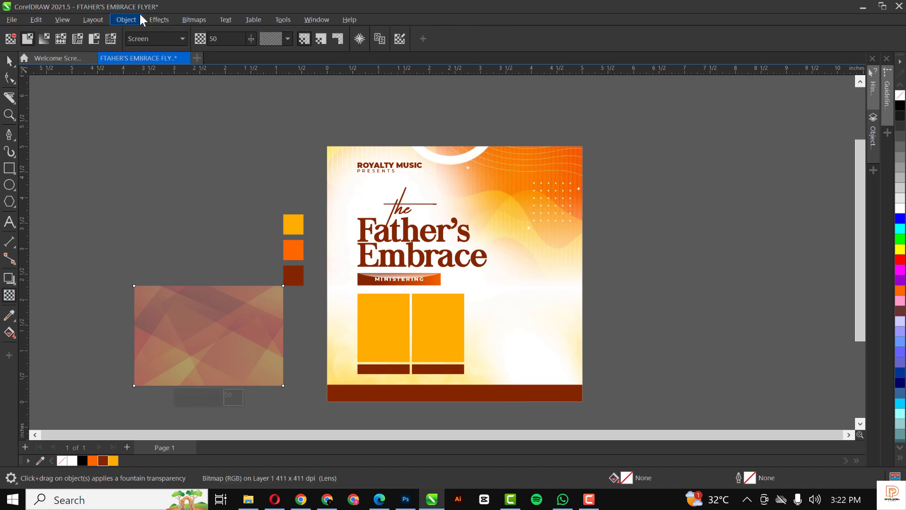
left_click(9, 61)
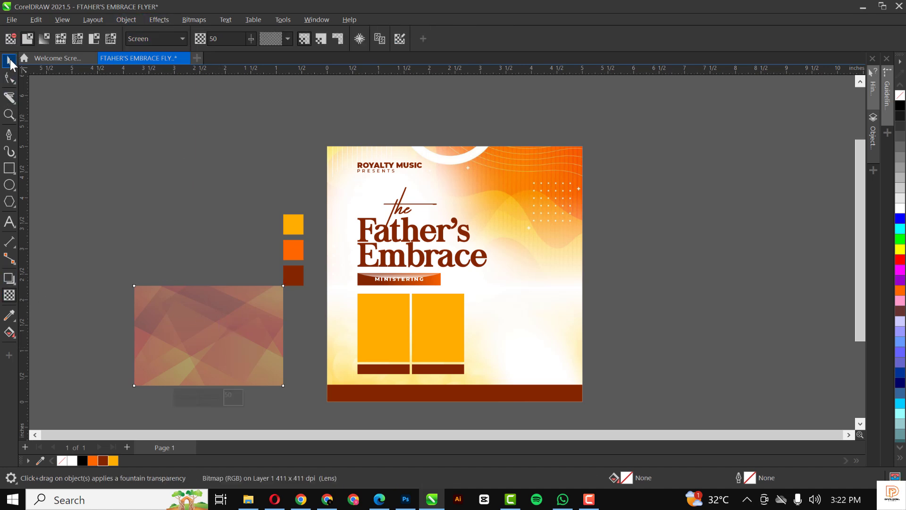
key("space")
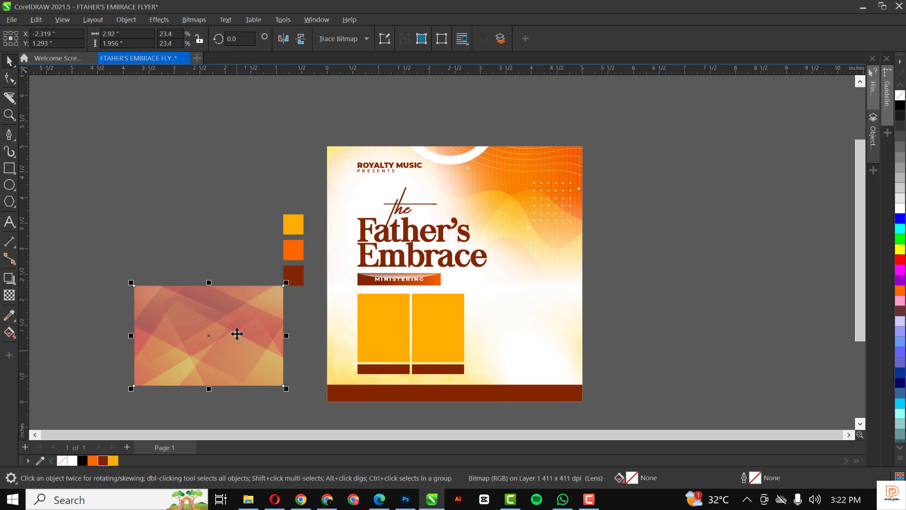
left_click_drag(236, 348, 411, 236)
Test Overlay blend on the copy, revert to Screen, and park it above the first texture.
scroll(411, 239, "up", 1)
scroll(411, 239, "up", 1)
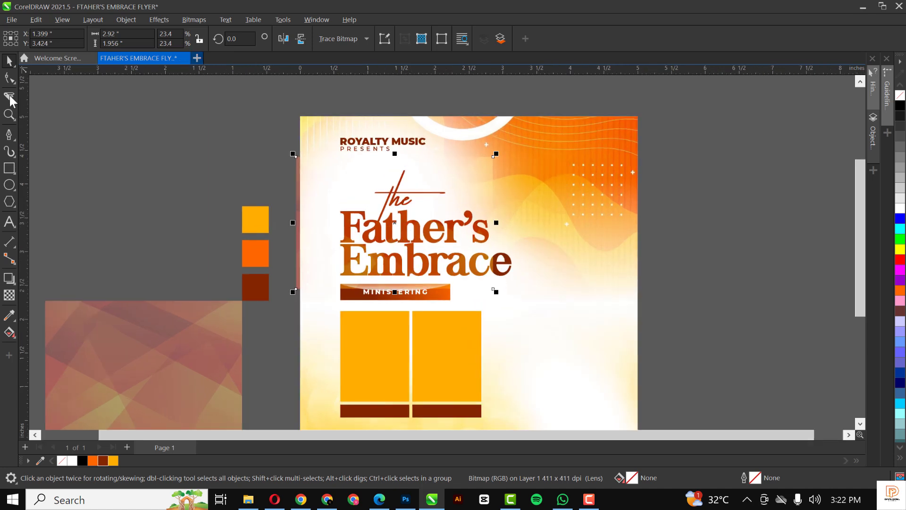
left_click(142, 36)
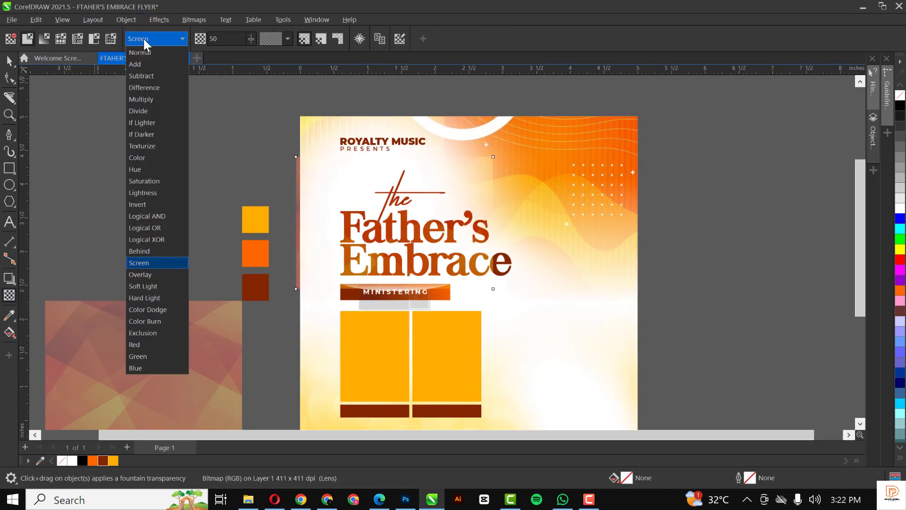
left_click(152, 275)
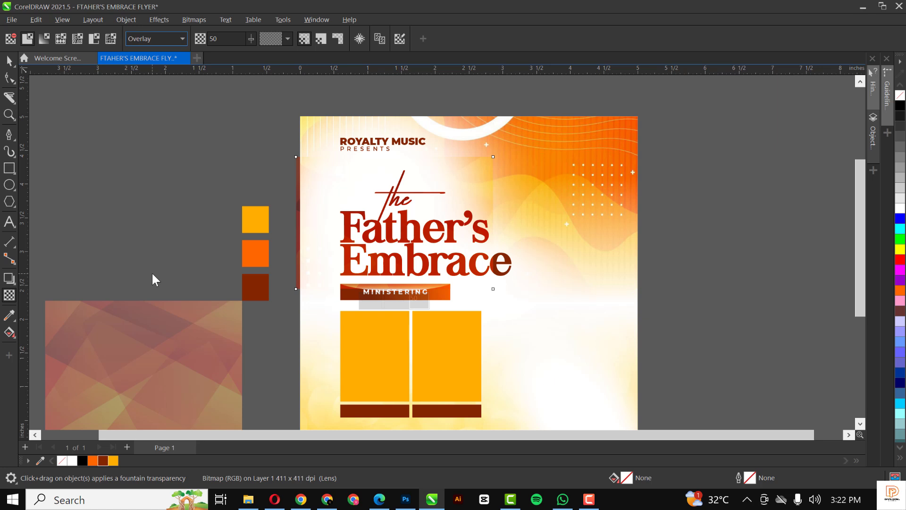
left_click(144, 41)
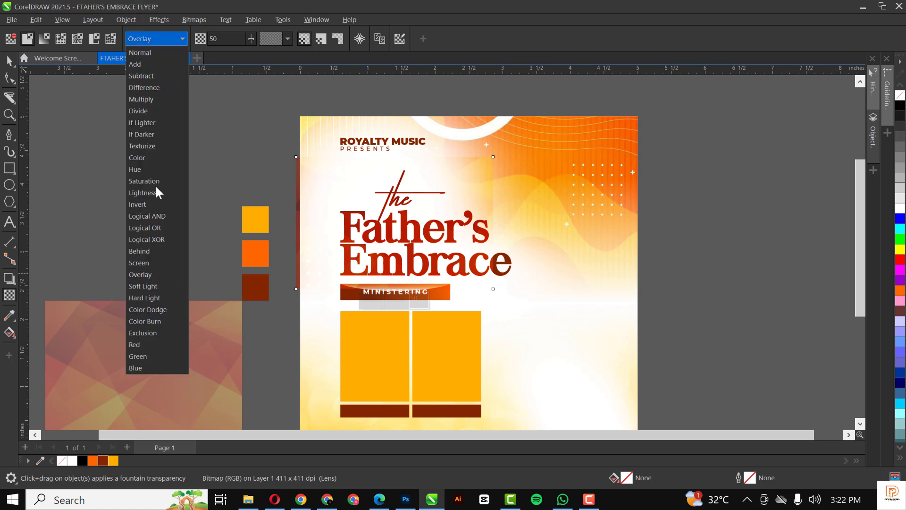
left_click(147, 261)
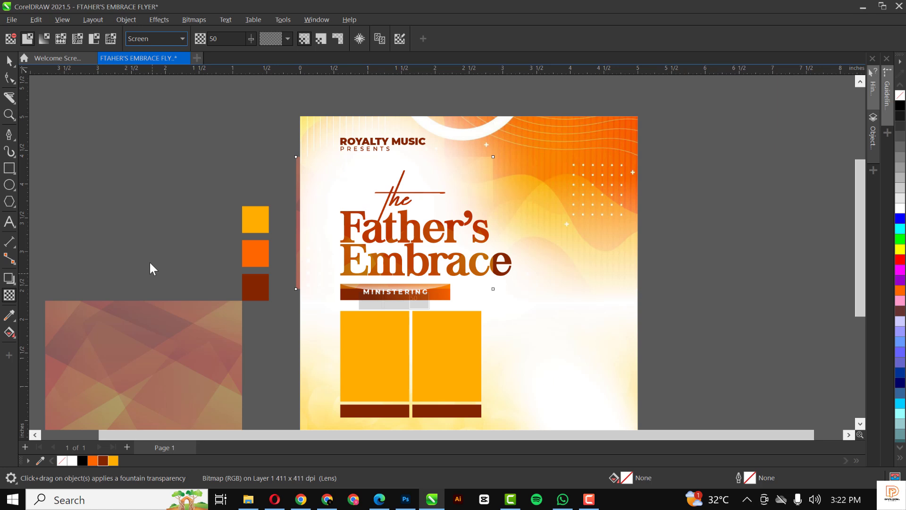
left_click(9, 60)
left_click_drag(432, 235, 242, 206)
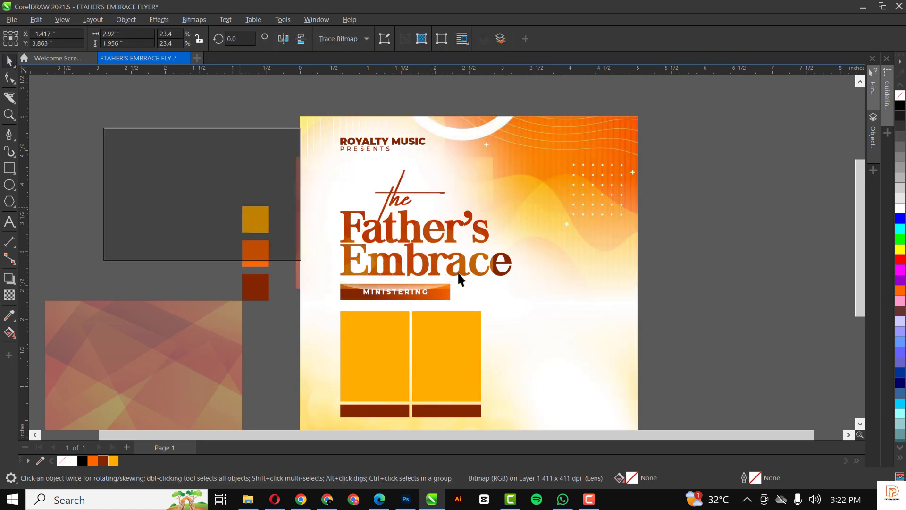
left_click(461, 269)
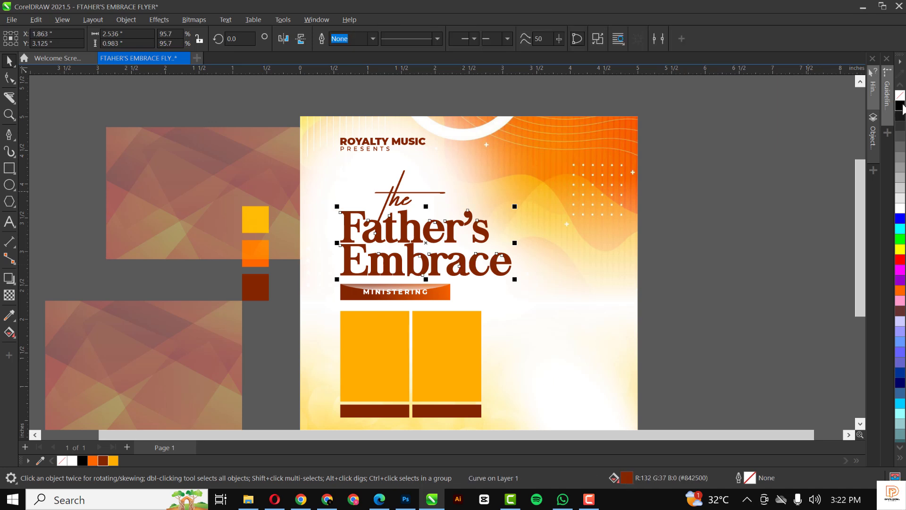
PowerClip the texture bitmap inside the Father's Embrace title lettering.
left_click(194, 178)
left_click_drag(191, 177, 380, 212)
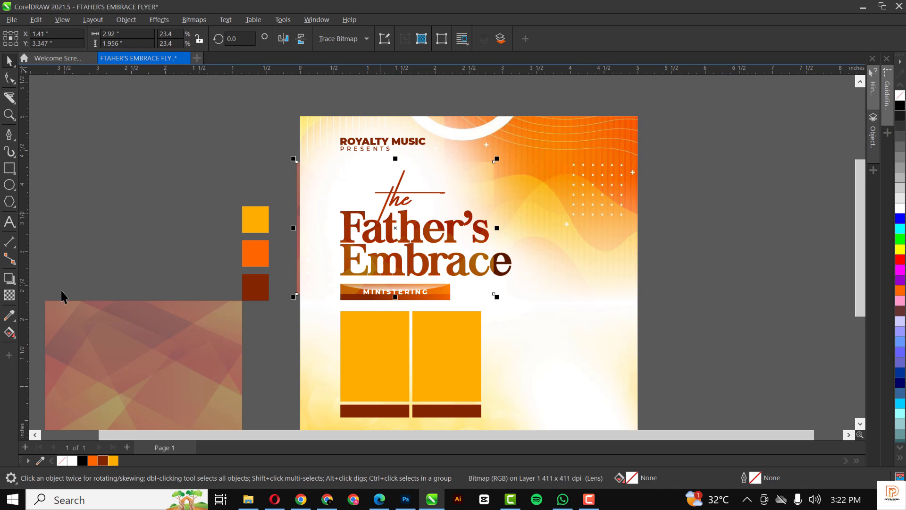
left_click(9, 295)
scroll(398, 267, "up", 2)
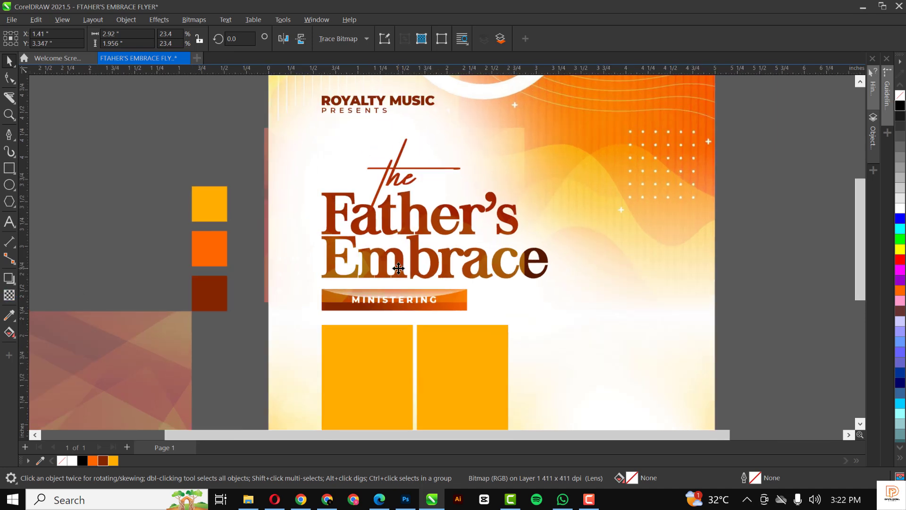
left_click_drag(406, 240, 440, 241)
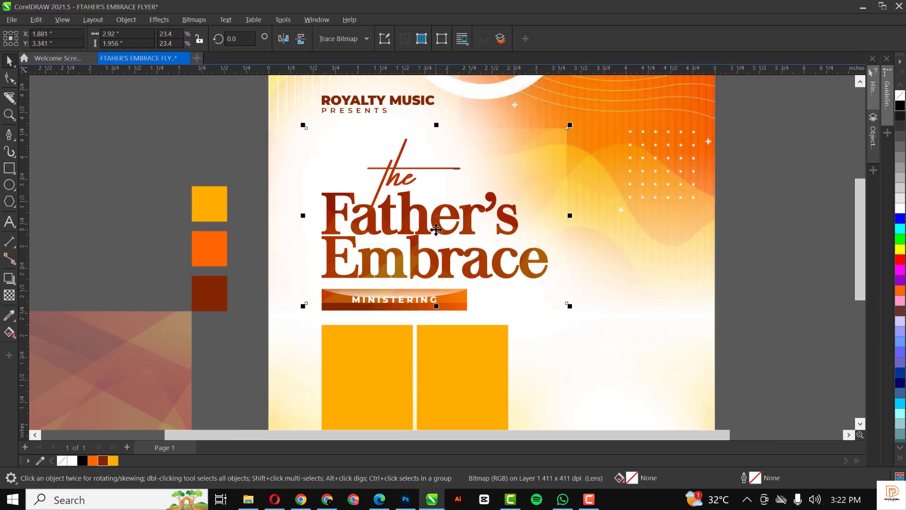
left_click_drag(641, 209, 674, 209)
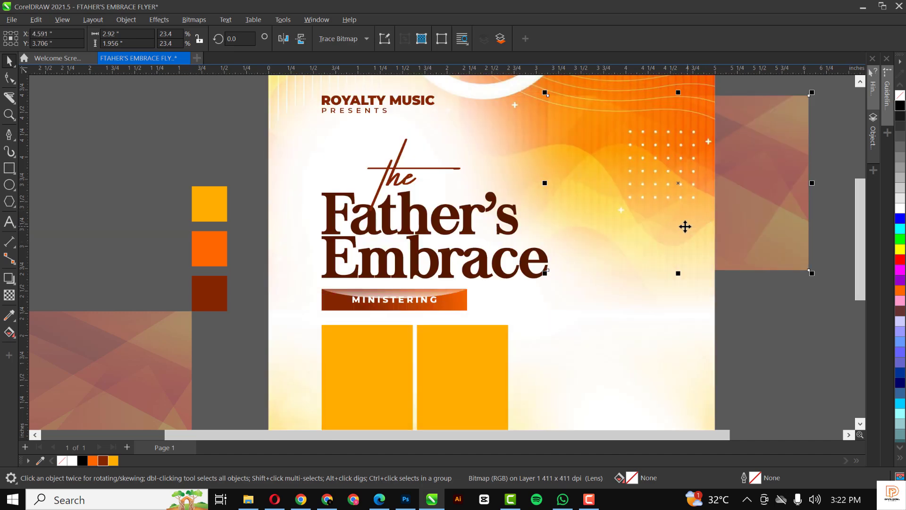
right_click(625, 210)
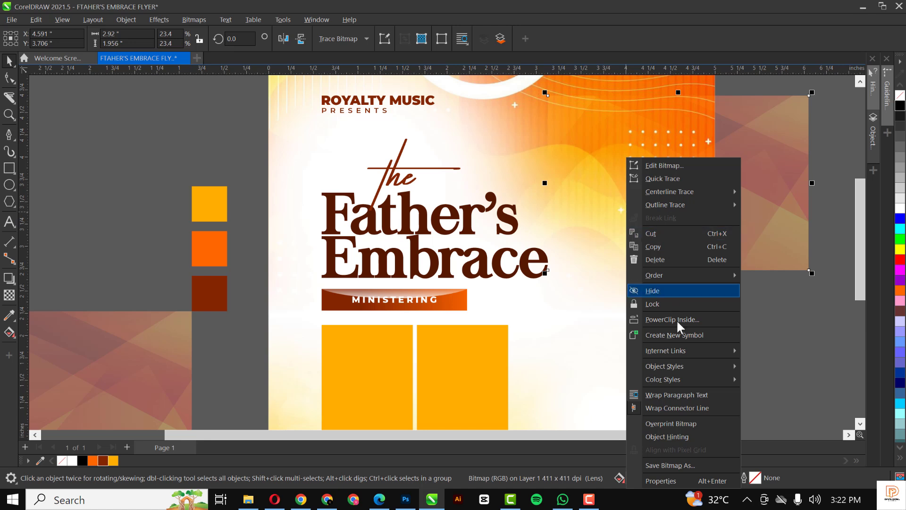
left_click(680, 321)
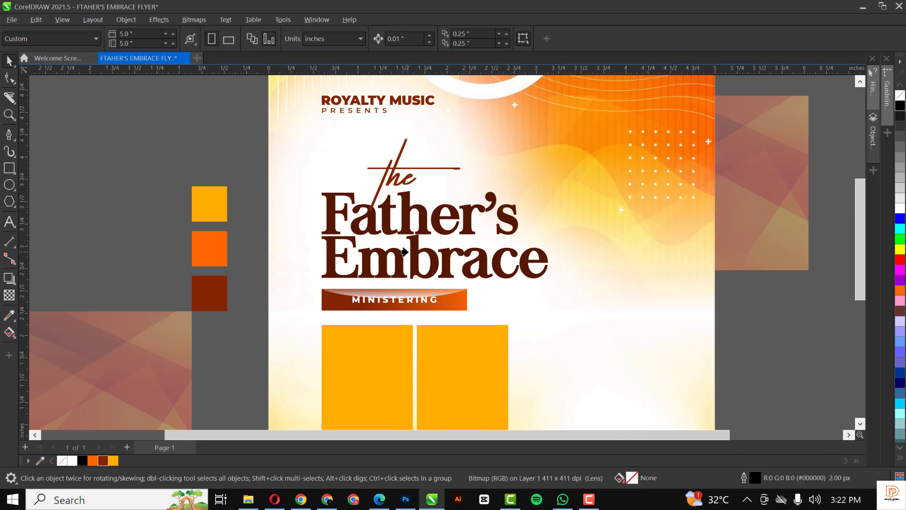
left_click(409, 251)
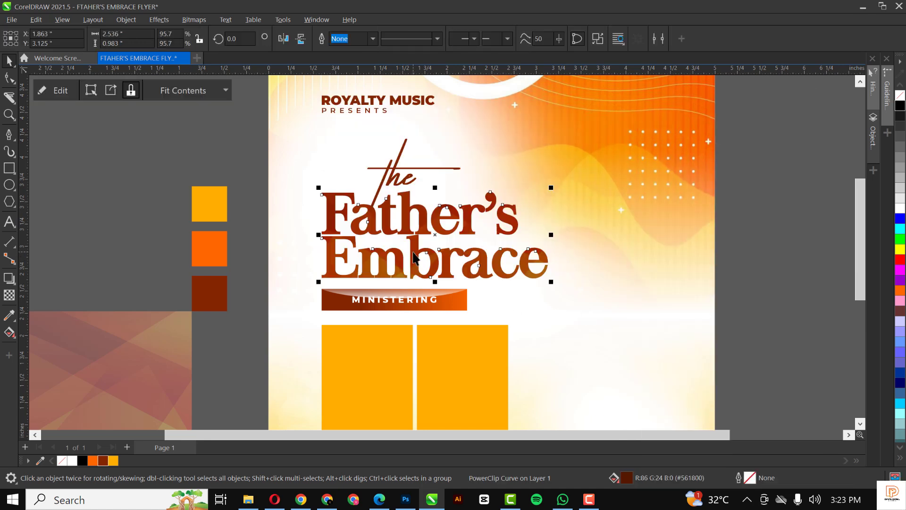
Reposition the texture inside the lettering and lower its transparency to 25.
left_click(57, 90)
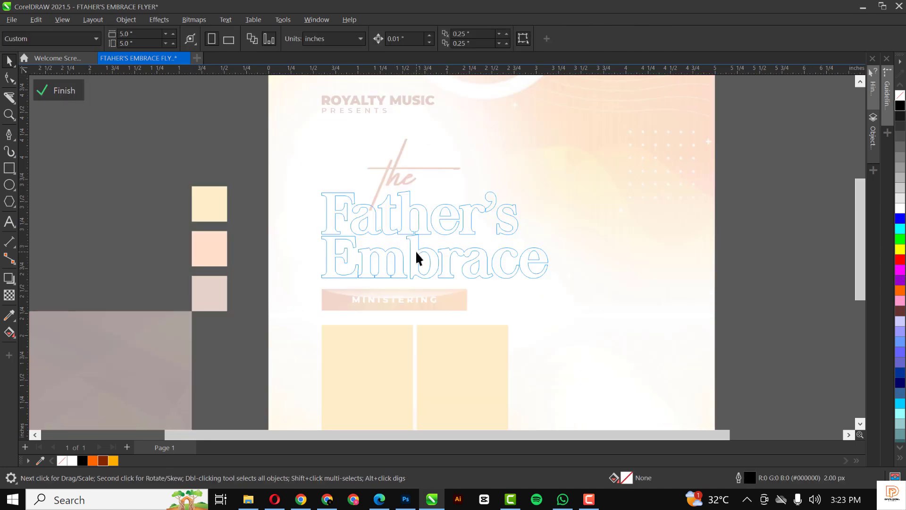
left_click_drag(434, 245, 433, 251)
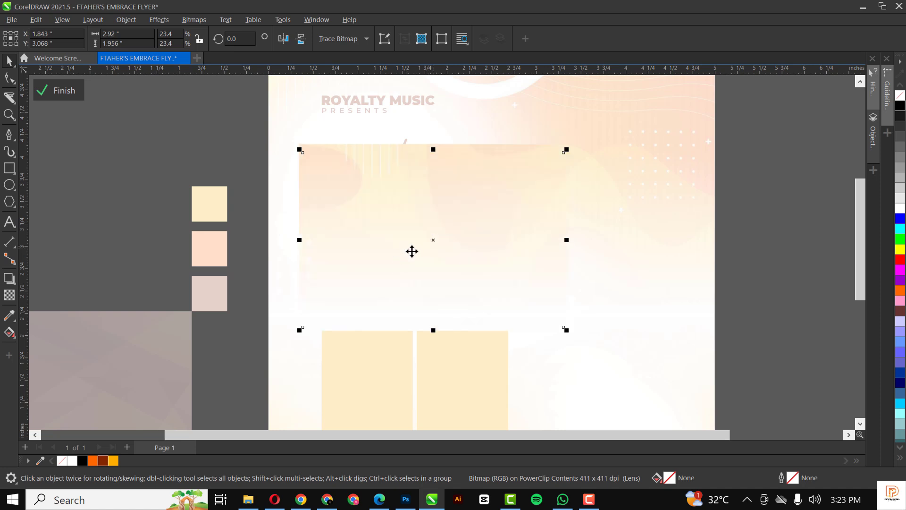
left_click(9, 296)
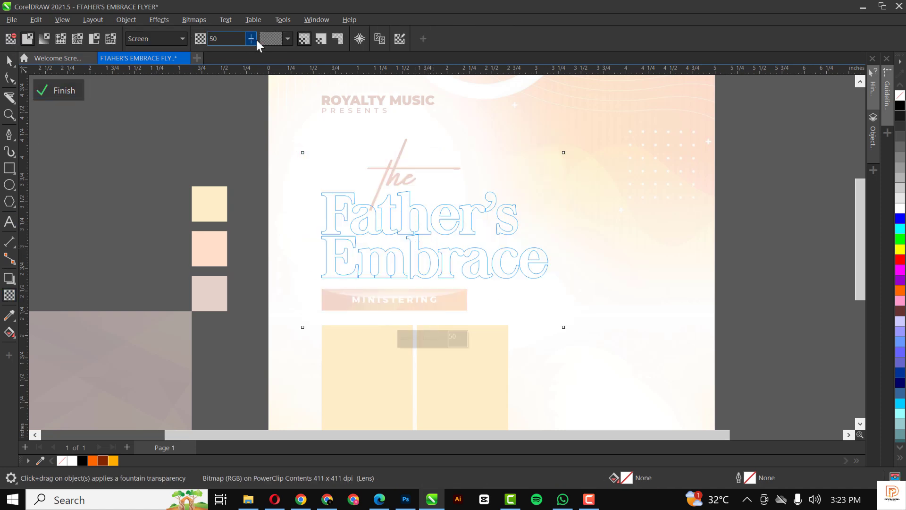
left_click_drag(249, 40, 188, 41)
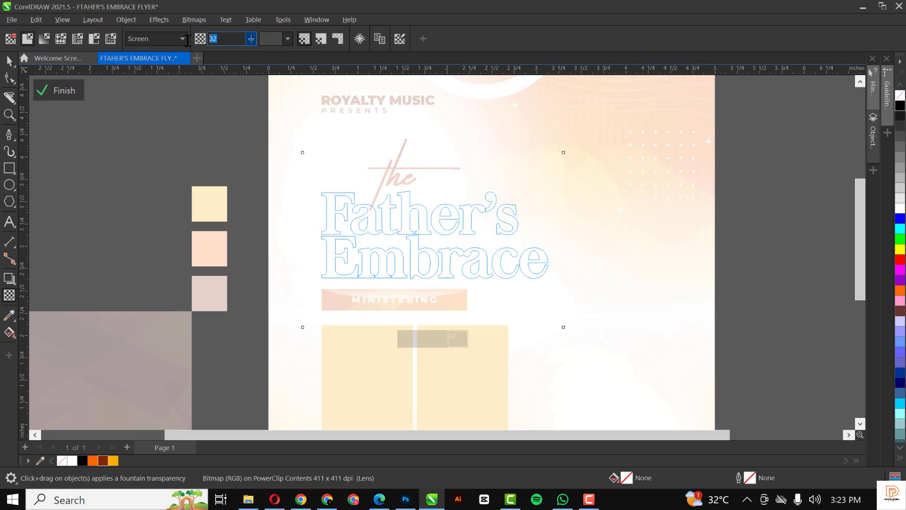
type("3")
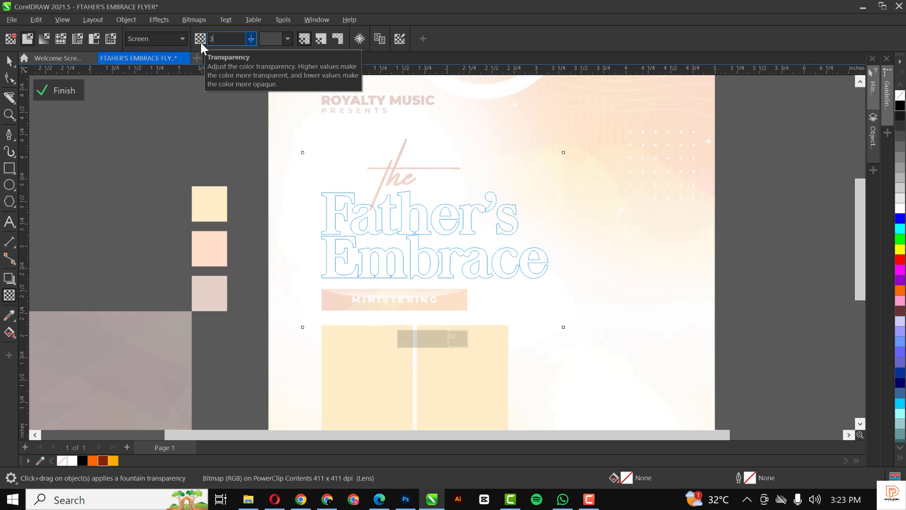
type("5")
key("Return")
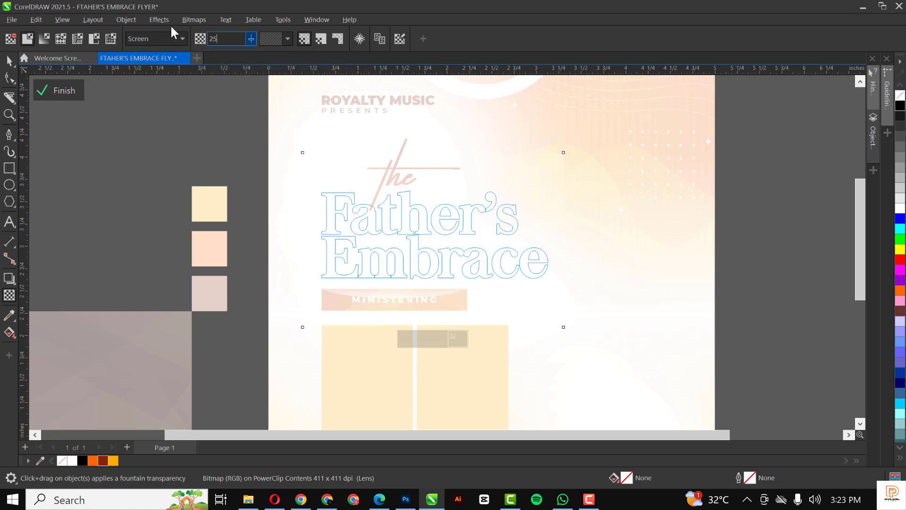
Finish editing the title's texture contents.
left_click(70, 90)
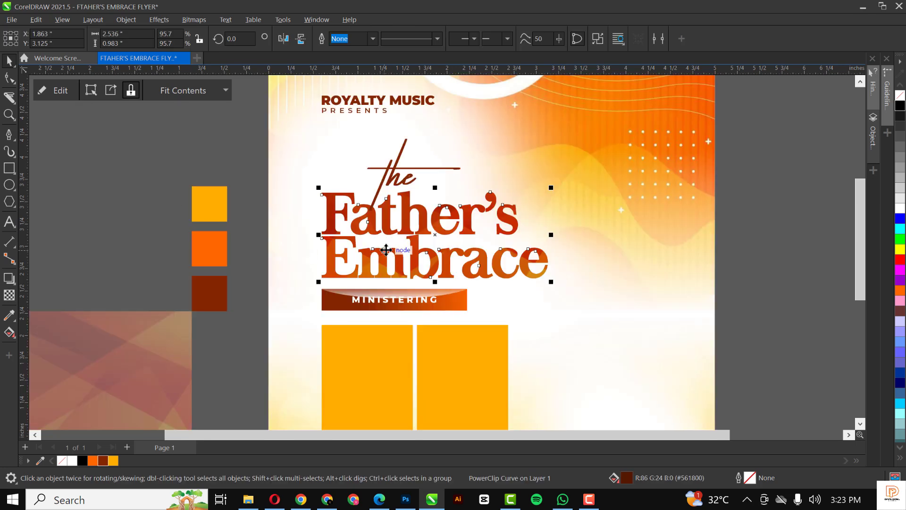
scroll(388, 250, "down", 1)
scroll(400, 287, "up", 3)
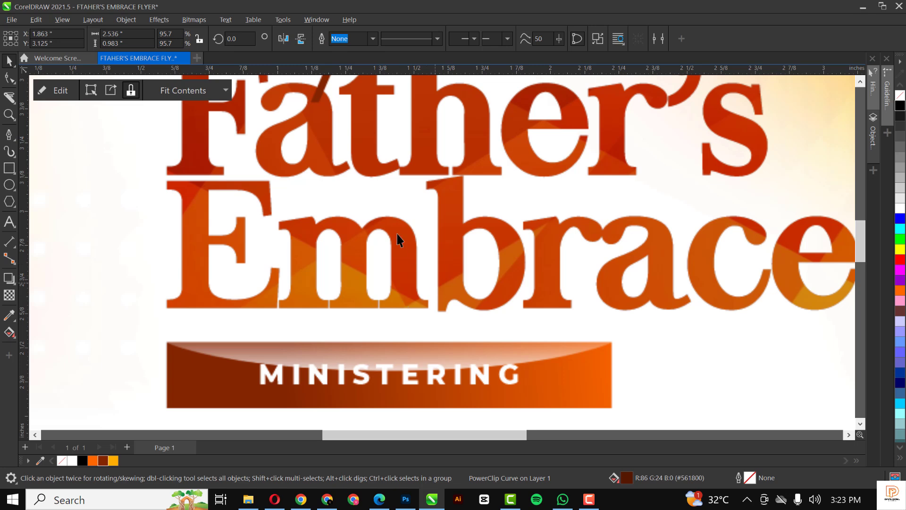
scroll(397, 238, "down", 2)
scroll(397, 238, "down", 2)
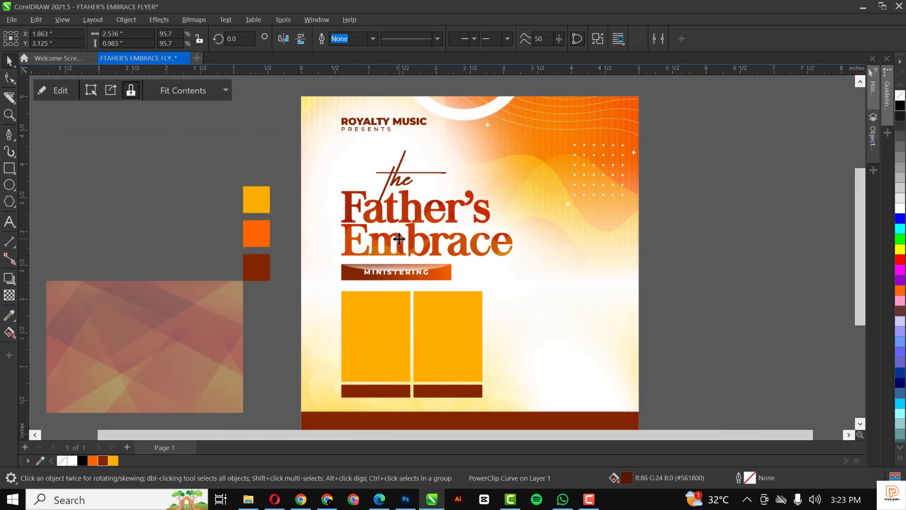
scroll(398, 239, "down", 1)
PowerClip the polygon texture bitmap inside the left yellow photo frame.
left_click(228, 322)
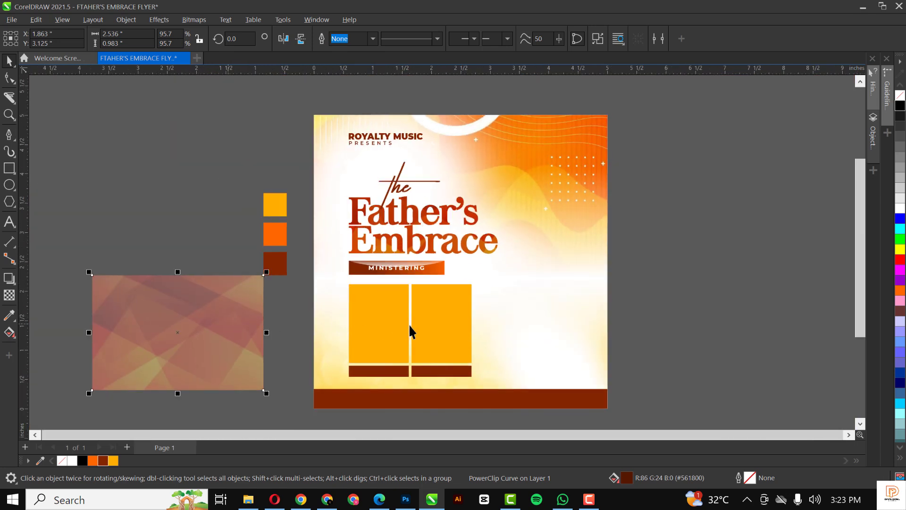
left_click(217, 324)
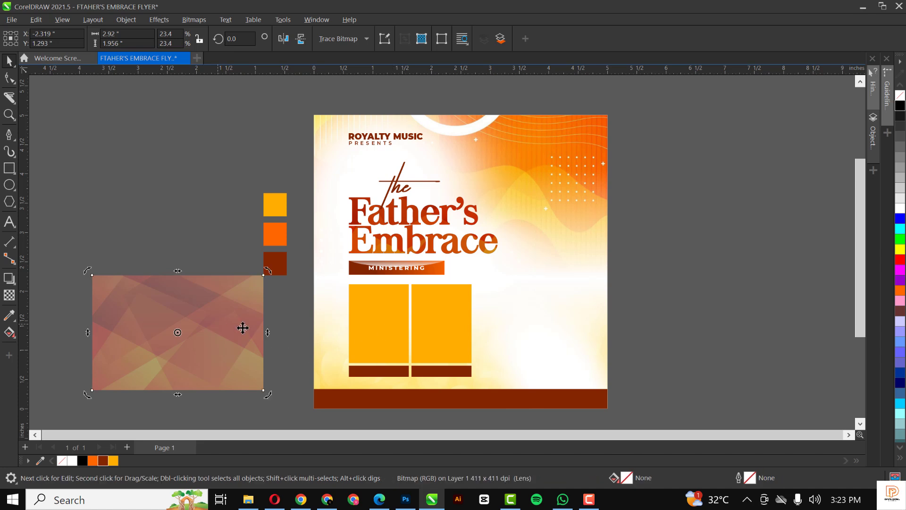
right_click(252, 312)
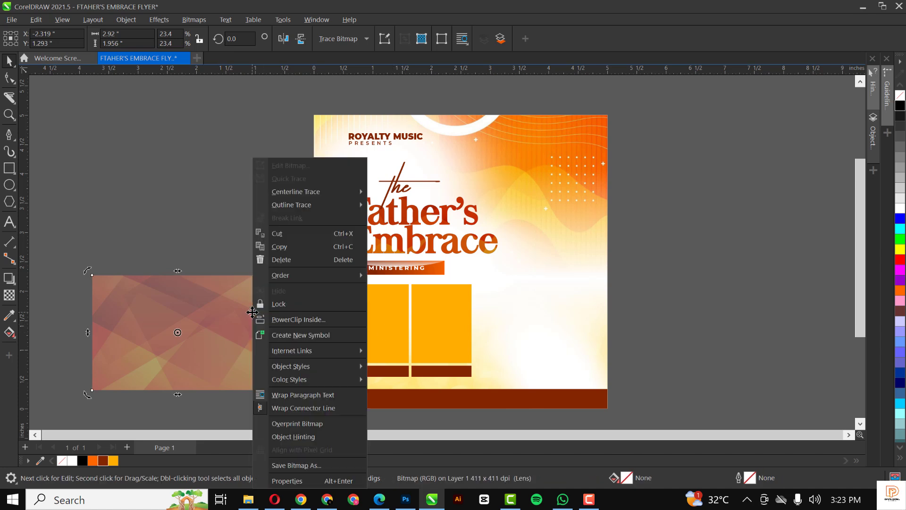
left_click(309, 321)
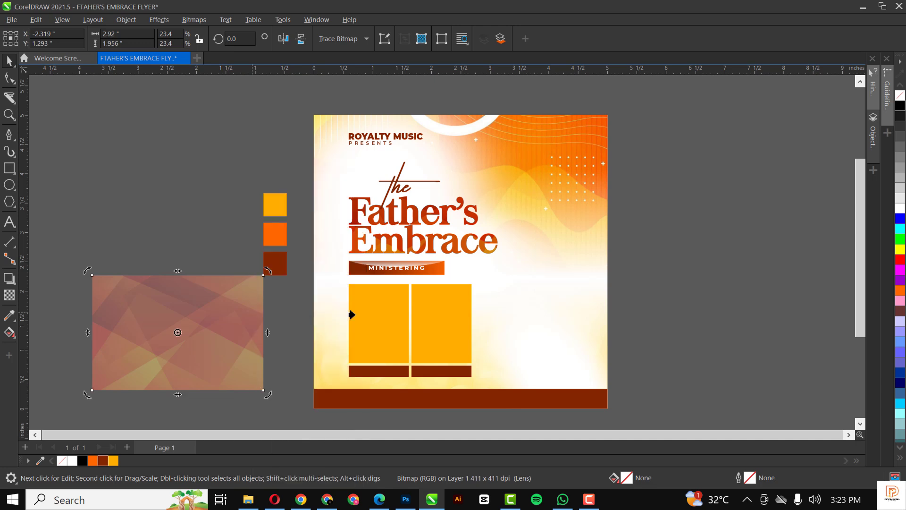
left_click(381, 308)
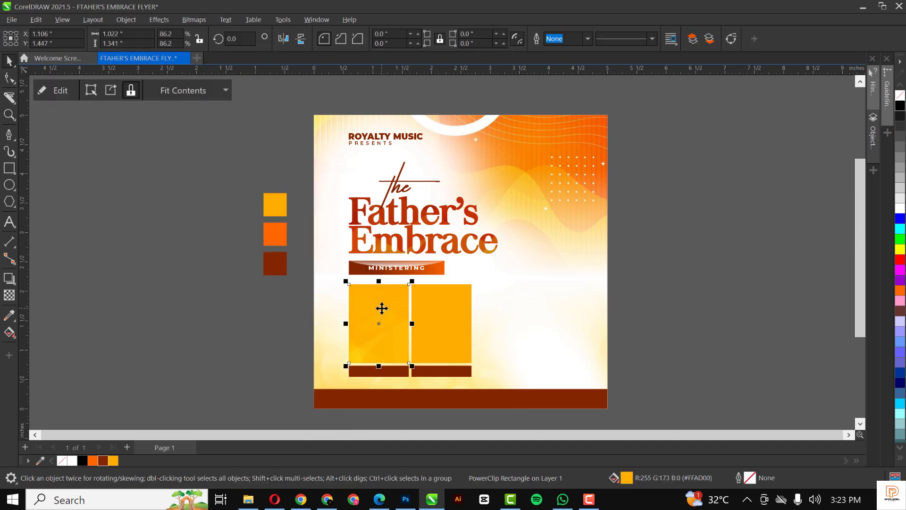
double_click(381, 309)
left_click(363, 319)
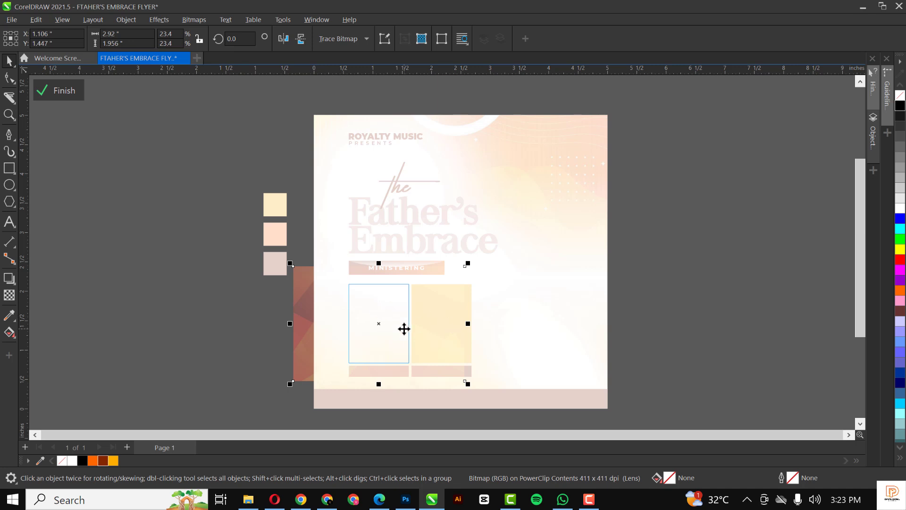
left_click(676, 317, "ctrl")
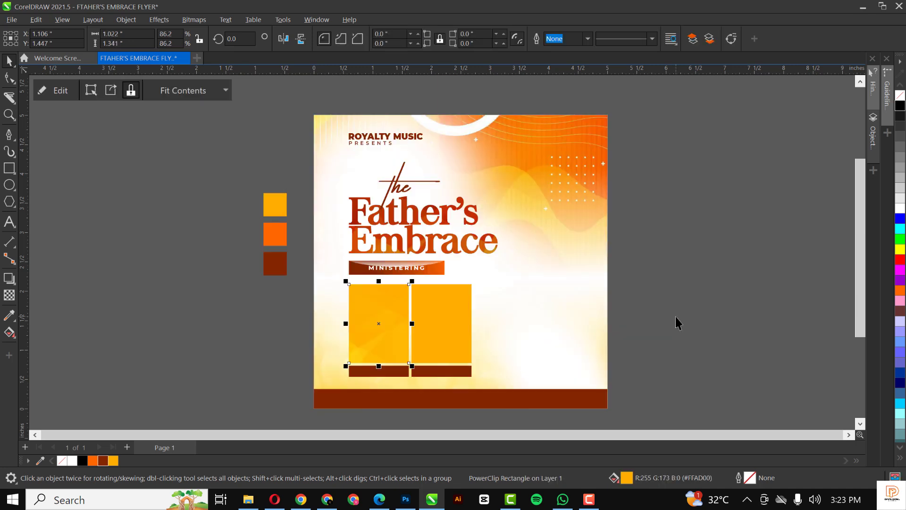
left_click(676, 317)
Paste a copy of the texture and PowerClip it inside the right yellow frame.
key("ctrl+v")
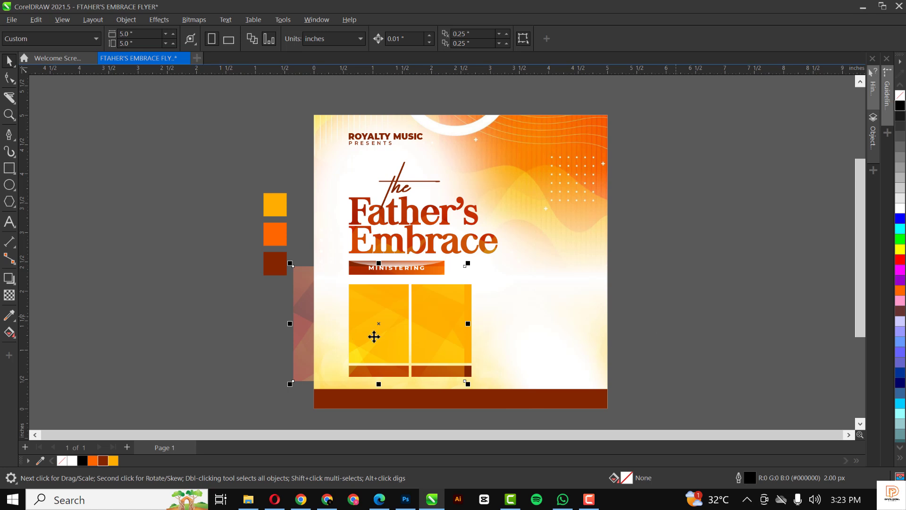
left_click_drag(374, 336, 665, 329)
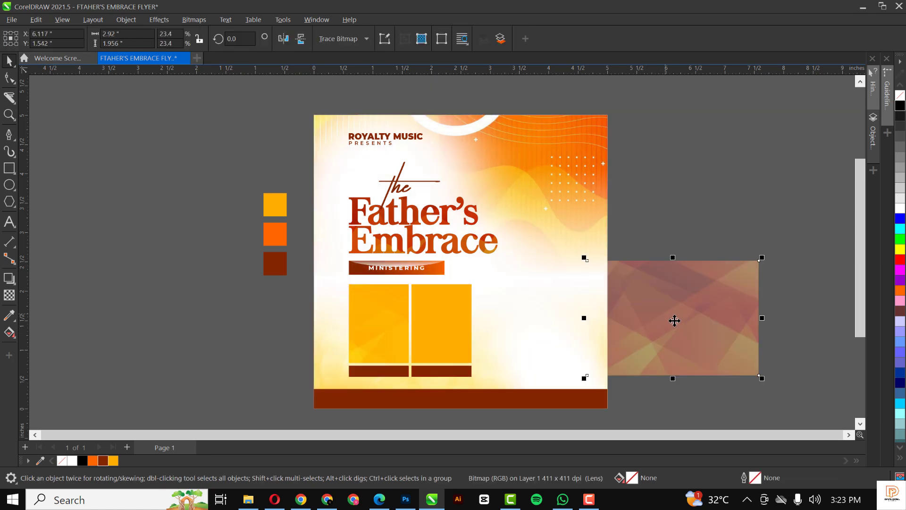
right_click(660, 319)
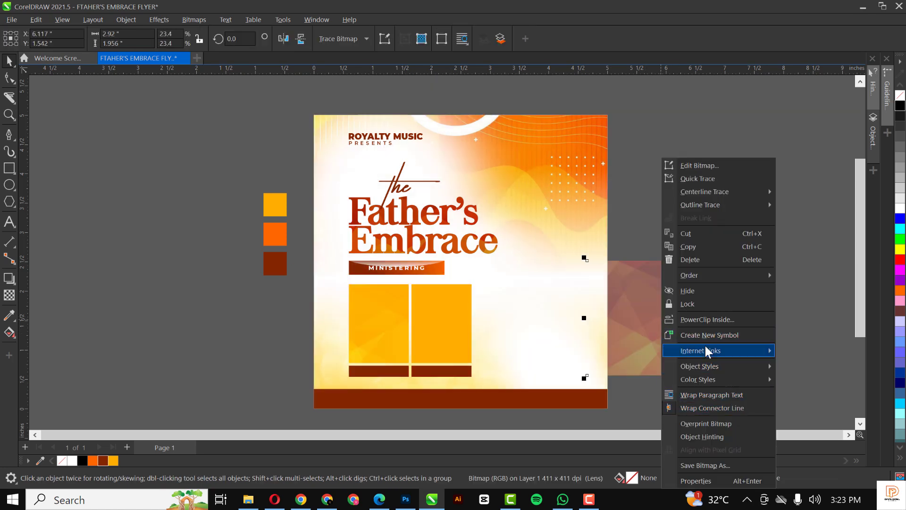
left_click(702, 319)
left_click(436, 317)
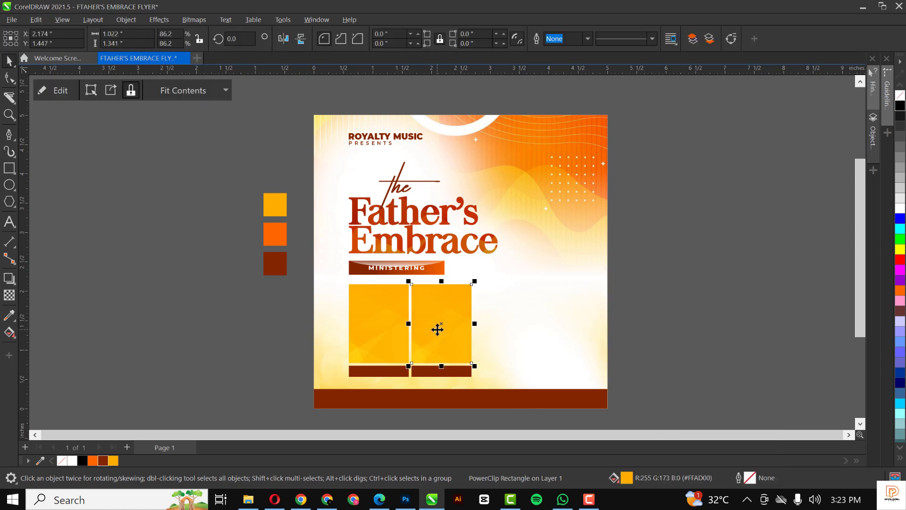
left_click(700, 293)
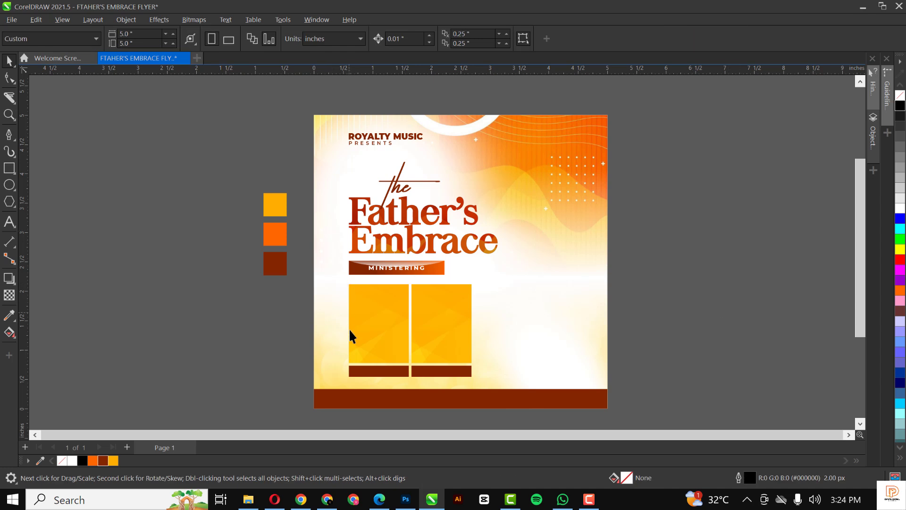
Move the MINISTERING text onto the left brown bar, tighten its letter spacing and shrink it.
left_click(381, 269)
left_click_drag(382, 269, 376, 374)
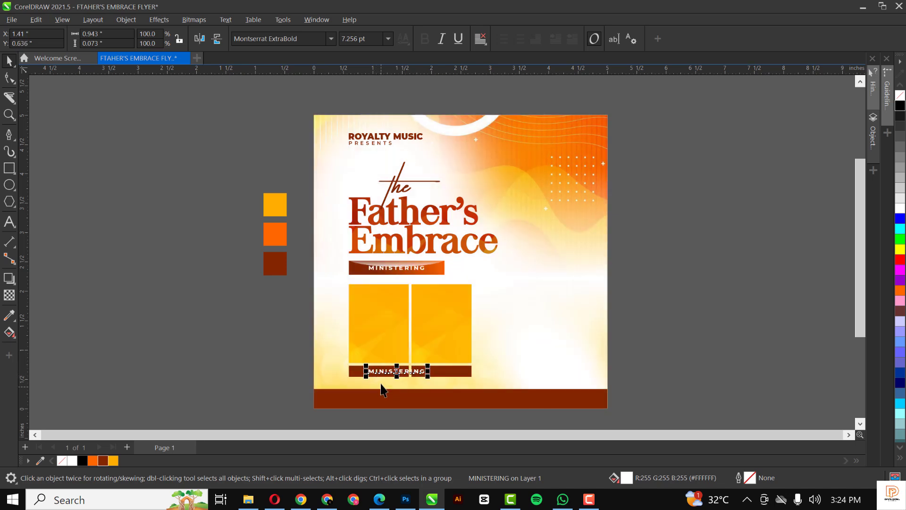
scroll(381, 385, "up", 5)
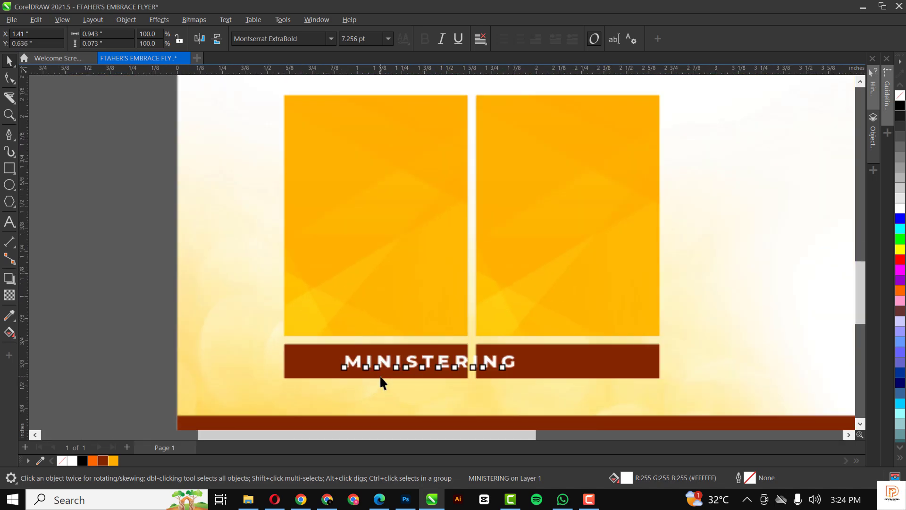
scroll(379, 375, "up", 3)
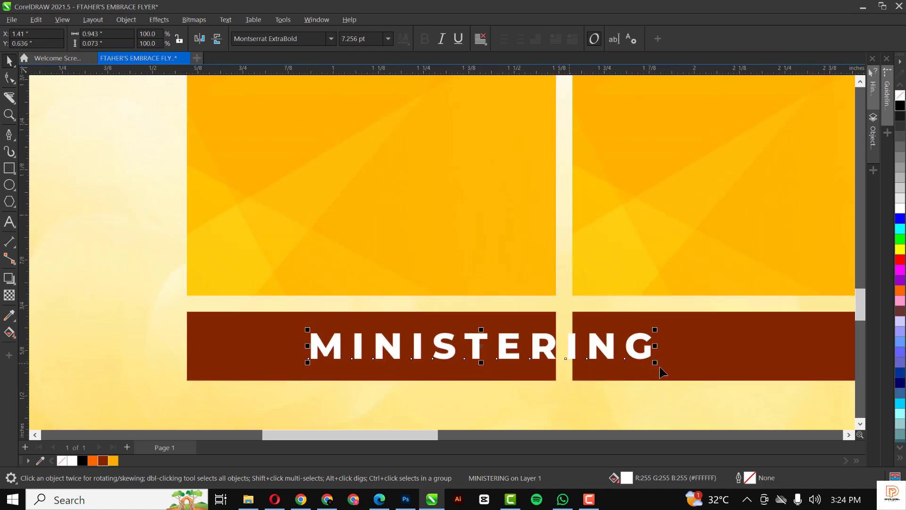
key("F10")
left_click_drag(654, 364, 560, 367)
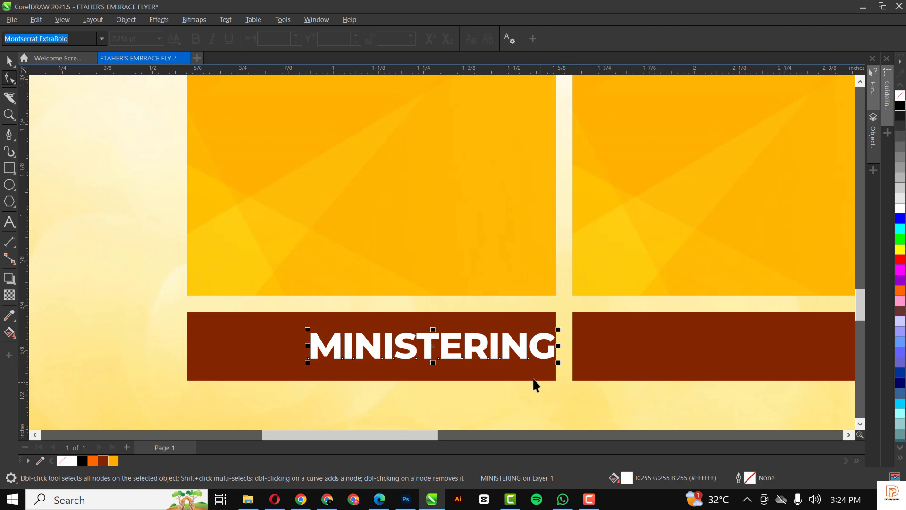
key("space")
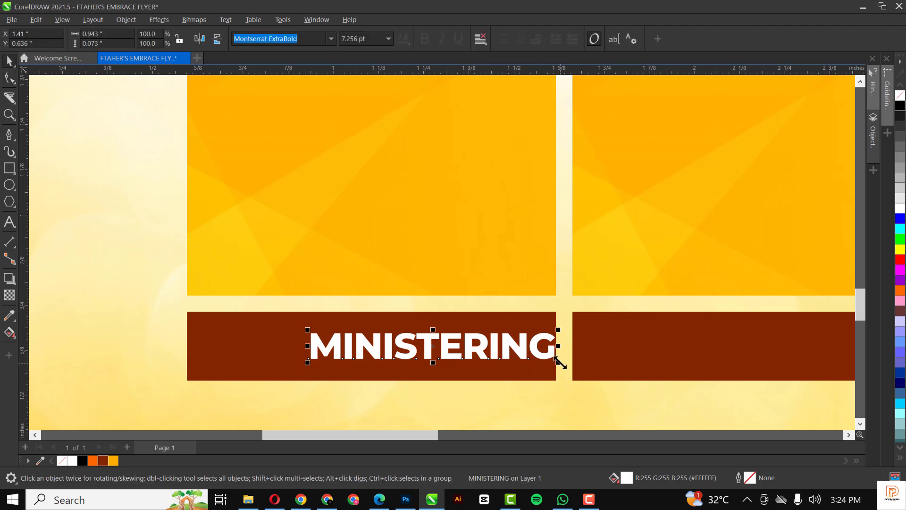
left_click_drag(558, 362, 489, 354)
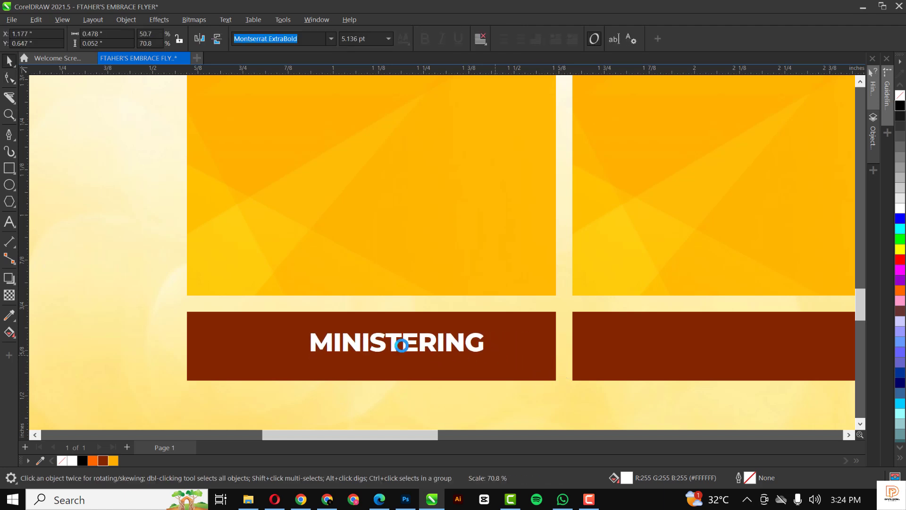
left_click_drag(397, 345, 370, 348)
Retype the label as the first pastor's name and select it with the bar.
double_click(370, 349)
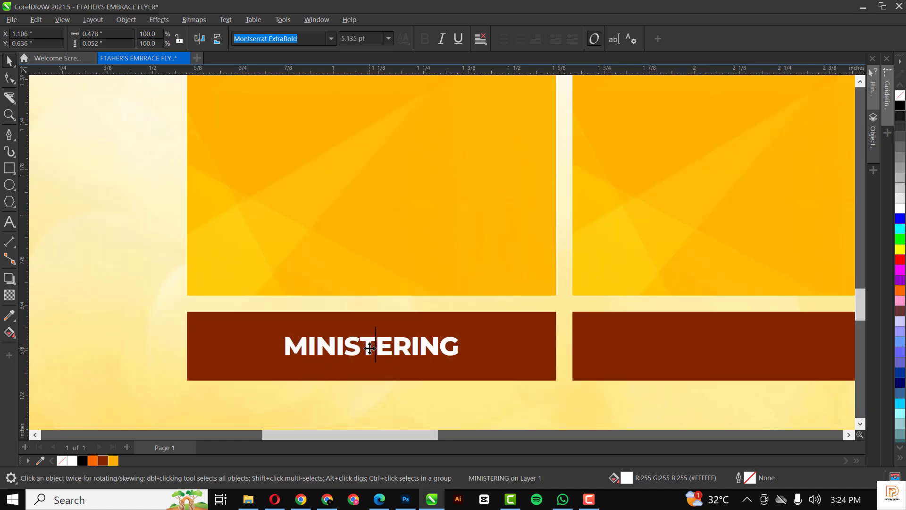
key("ctrl+a")
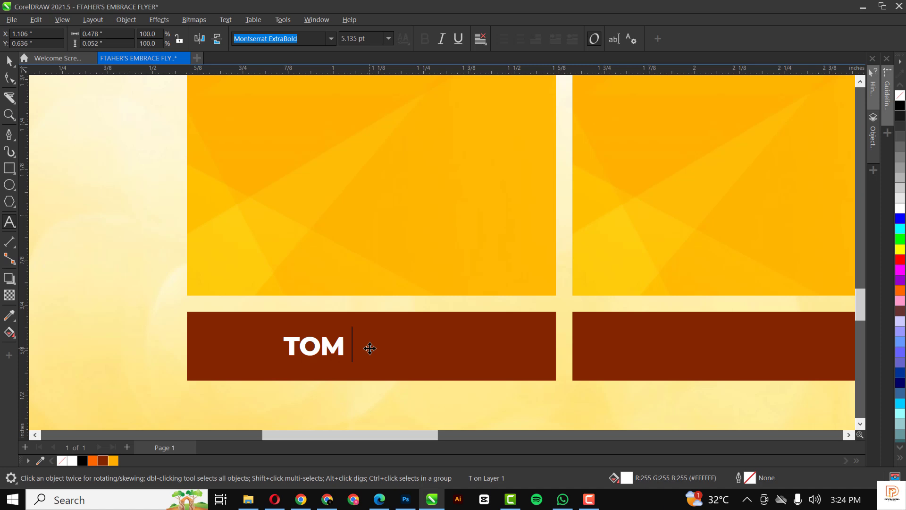
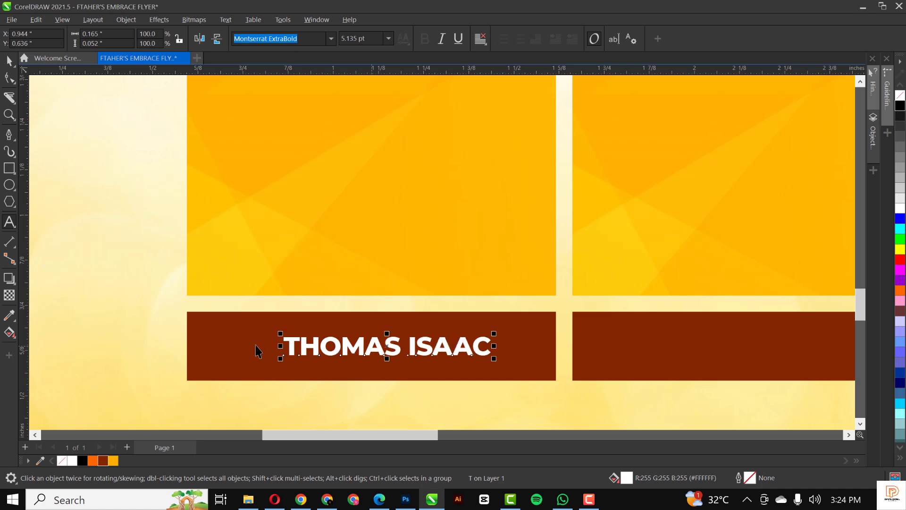
key("ctrl+space")
left_click(255, 351, "shift")
Centre the name on the left brown bar and enlarge it slightly.
key("c")
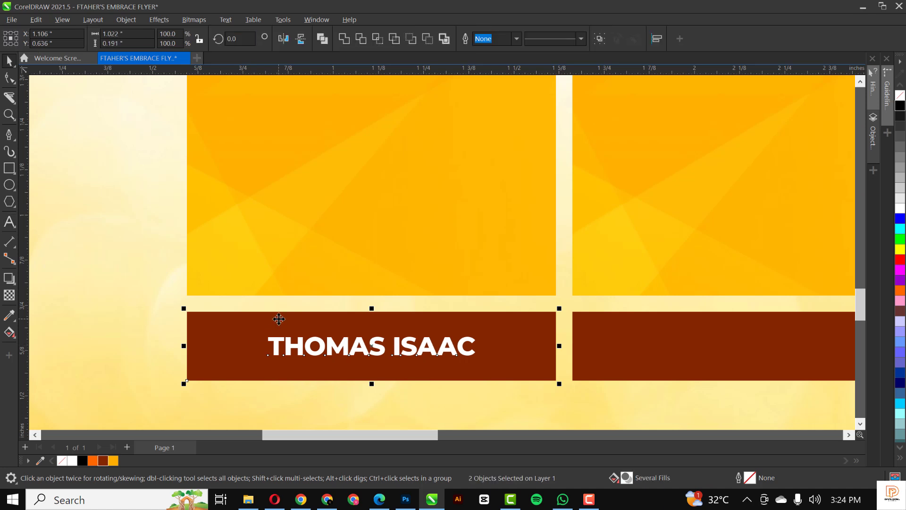
scroll(279, 319, "down", 3)
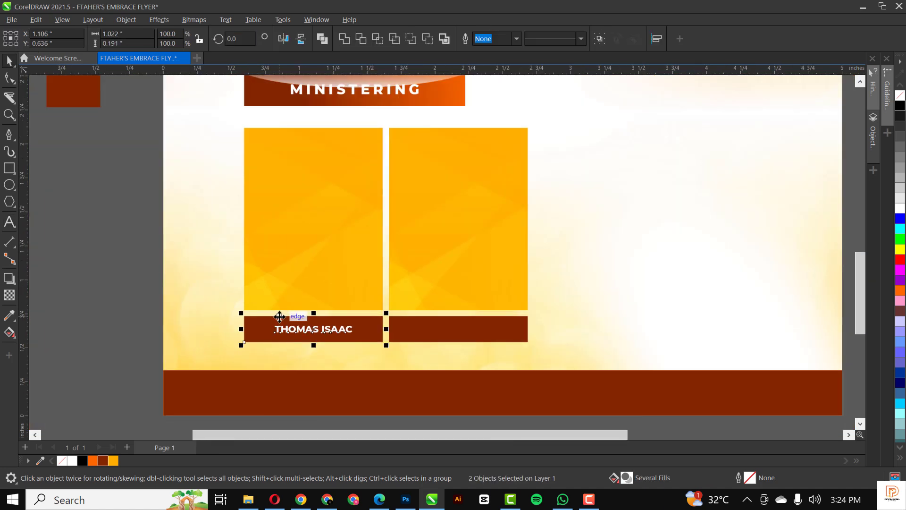
left_click(114, 304)
scroll(310, 338, "up", 2)
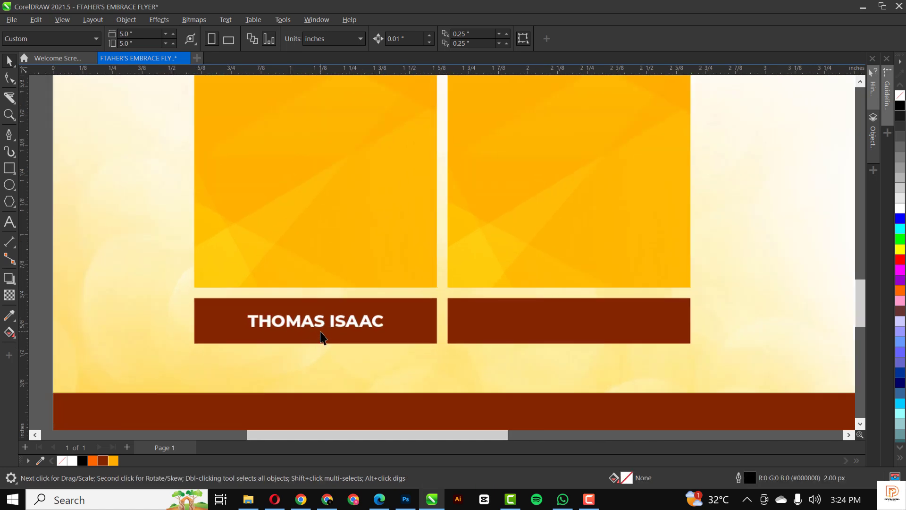
scroll(320, 336, "up", 1)
left_click(318, 319)
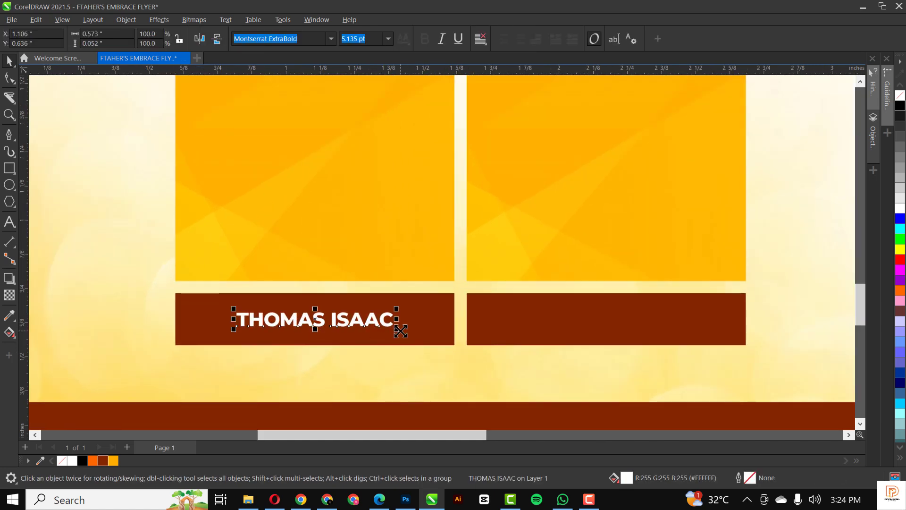
left_click_drag(401, 331, 411, 335)
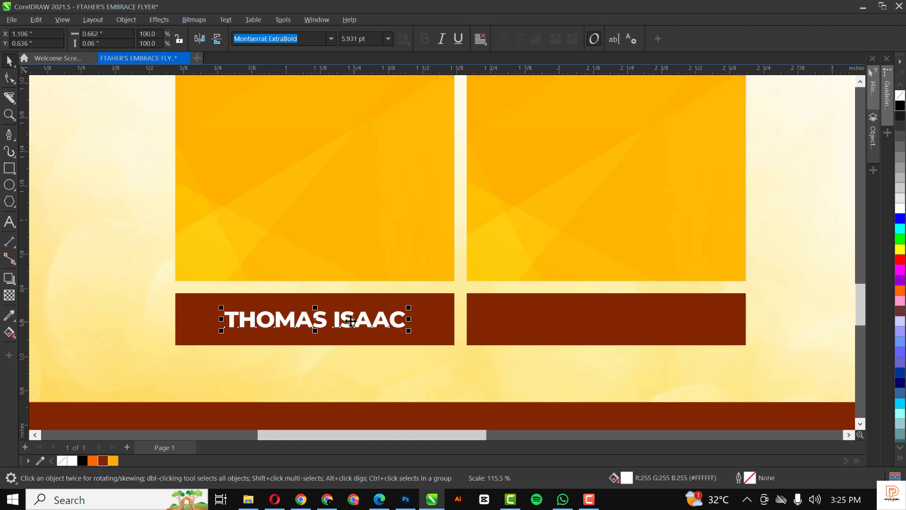
Copy the name onto the right brown bar and nudge both names down.
left_click_drag(378, 317, 644, 331)
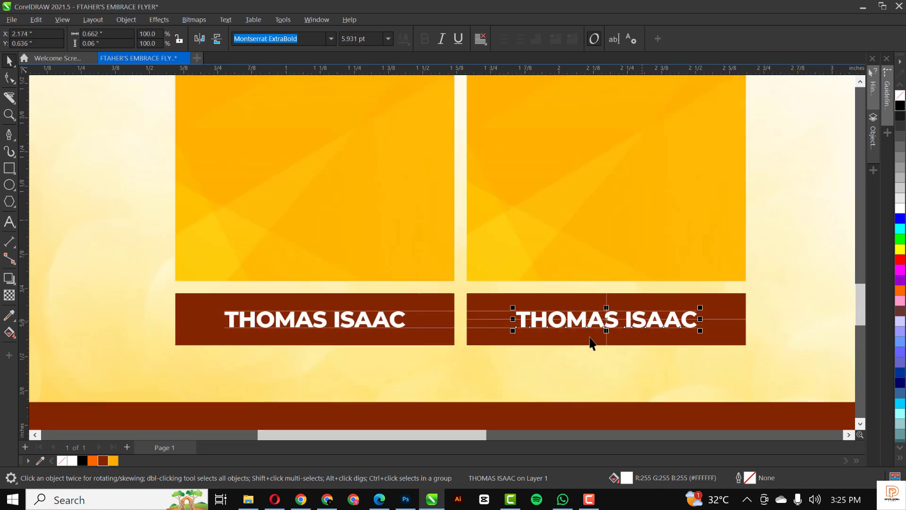
left_click(391, 326, "shift")
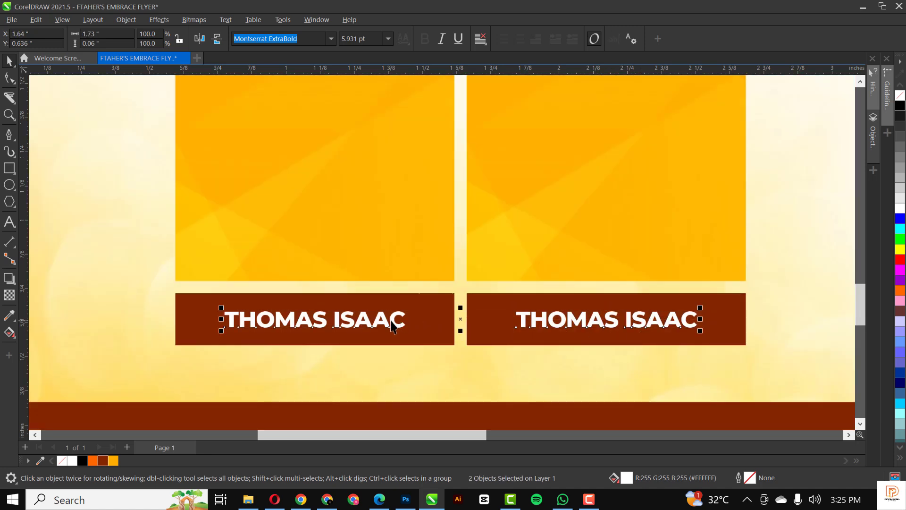
key("Down")
key("Down")
Retype the right-hand label as the second pastor's name and shift it slightly right.
left_click(493, 388)
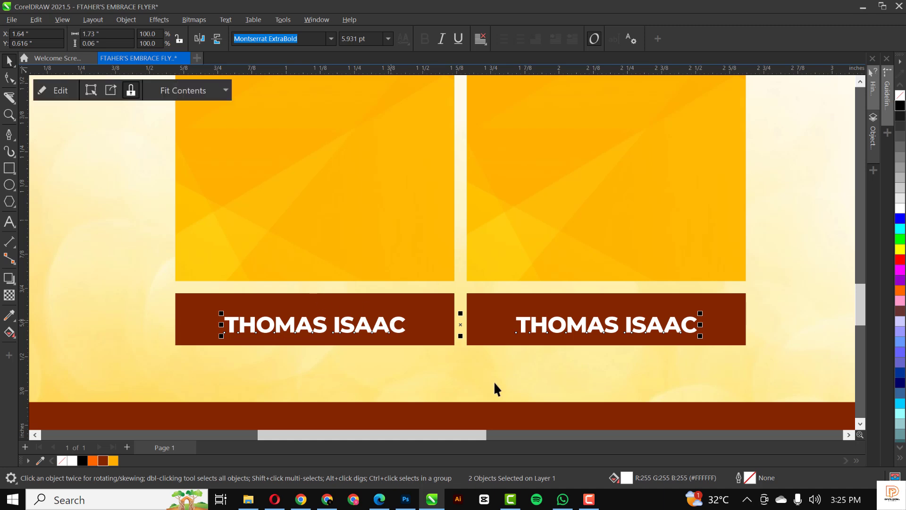
double_click(540, 325)
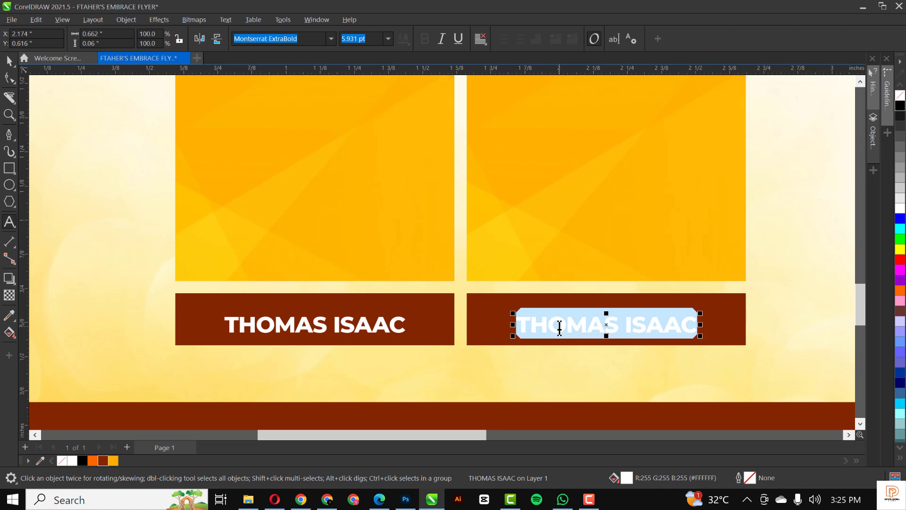
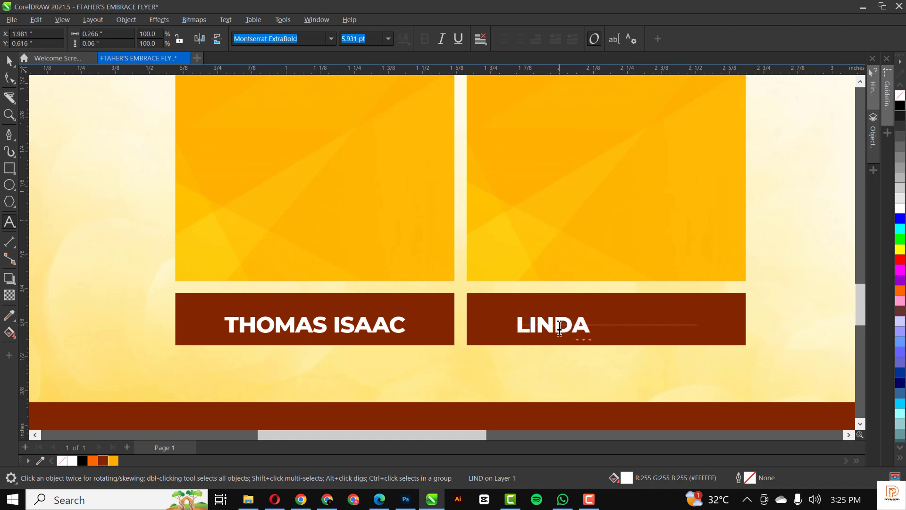
key("ctrl+space")
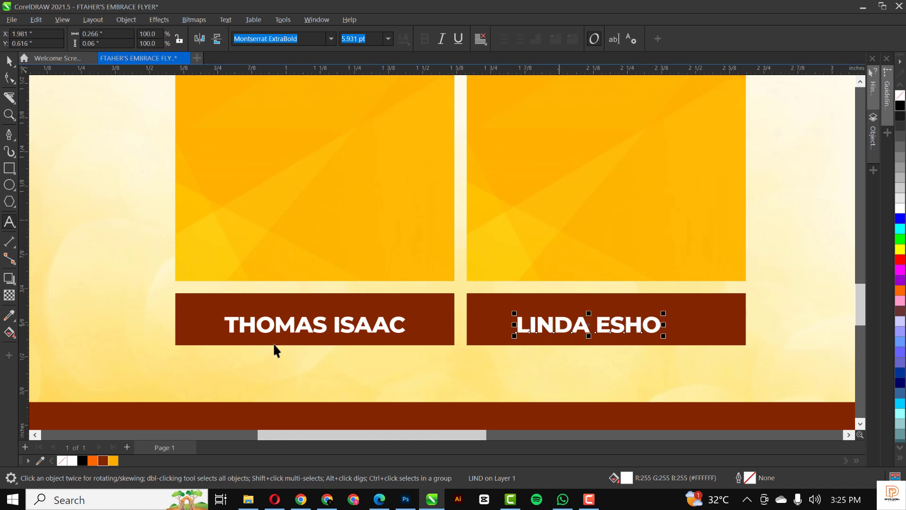
left_click(505, 311, "shift")
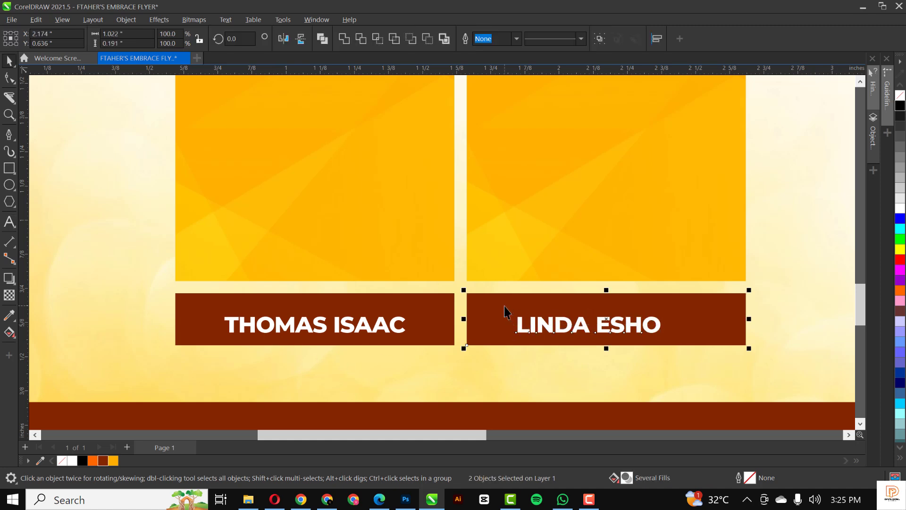
left_click(593, 365)
left_click(606, 328)
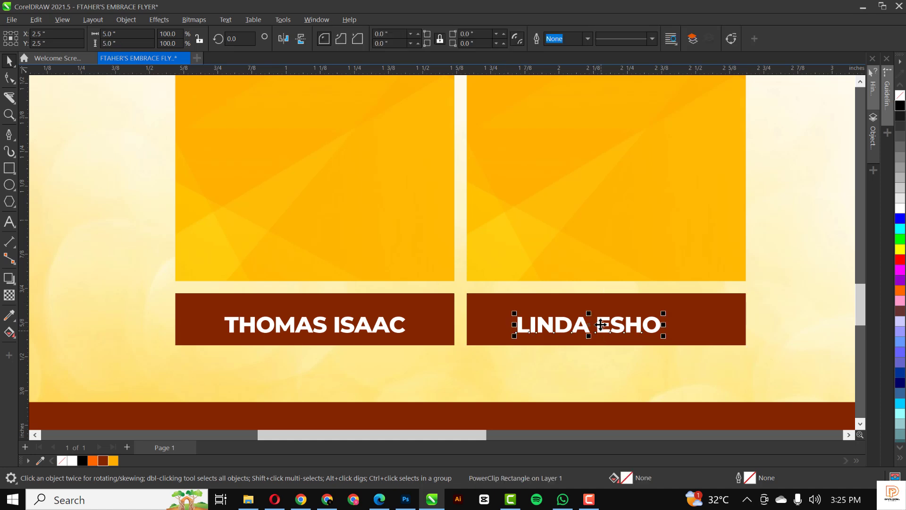
left_click_drag(610, 325, 620, 329)
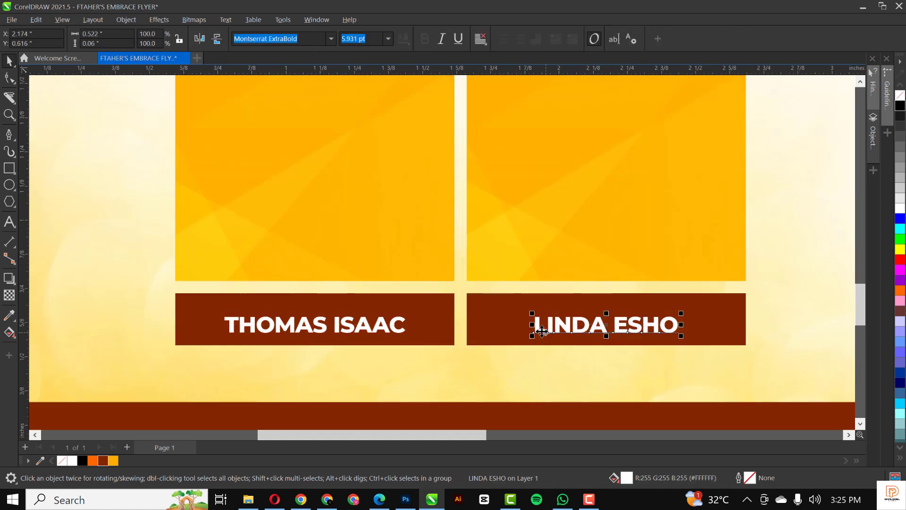
scroll(536, 324, "down", 2)
scroll(357, 323, "up", 1)
Copy the left name upward and retype the copy as PASTOR.
scroll(357, 323, "up", 2)
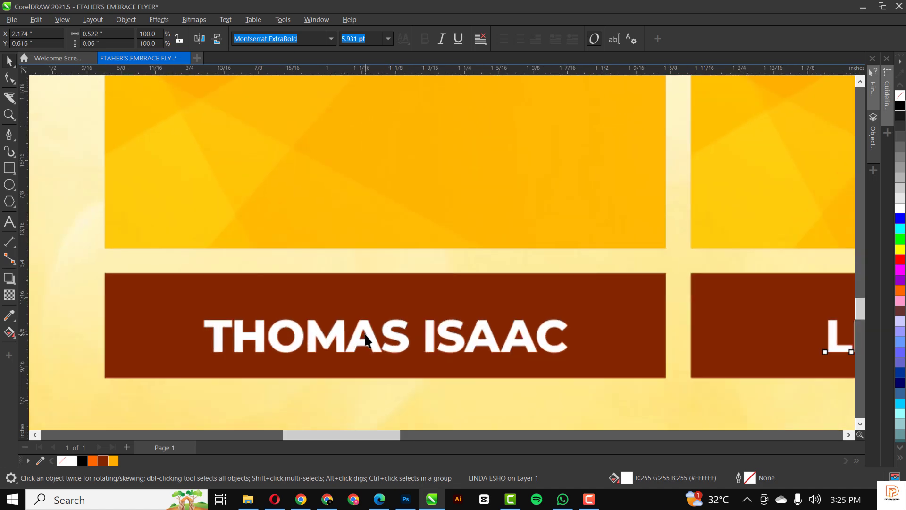
left_click(371, 341)
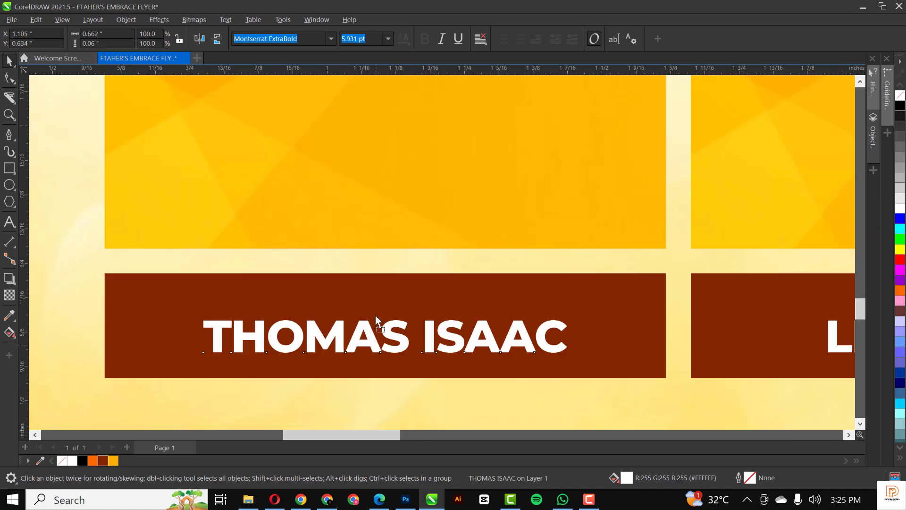
left_click_drag(376, 346, 376, 303)
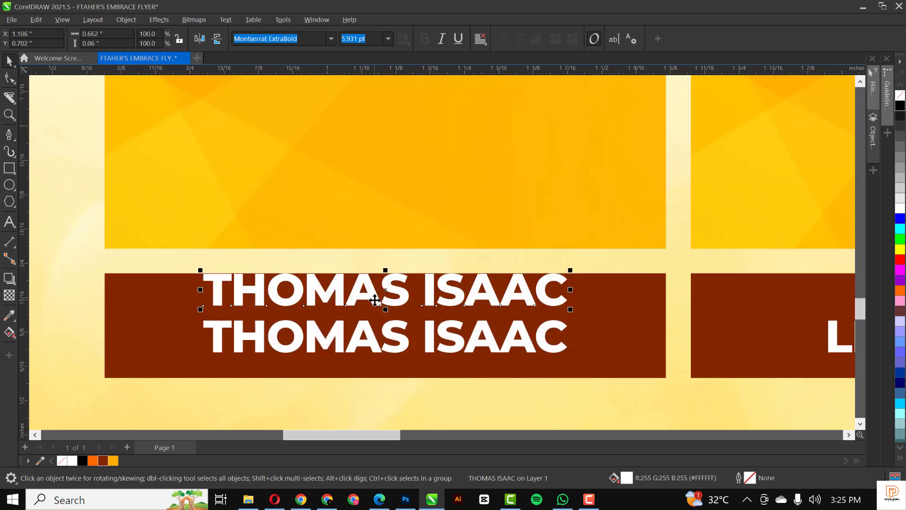
double_click(381, 306)
key("ctrl+a")
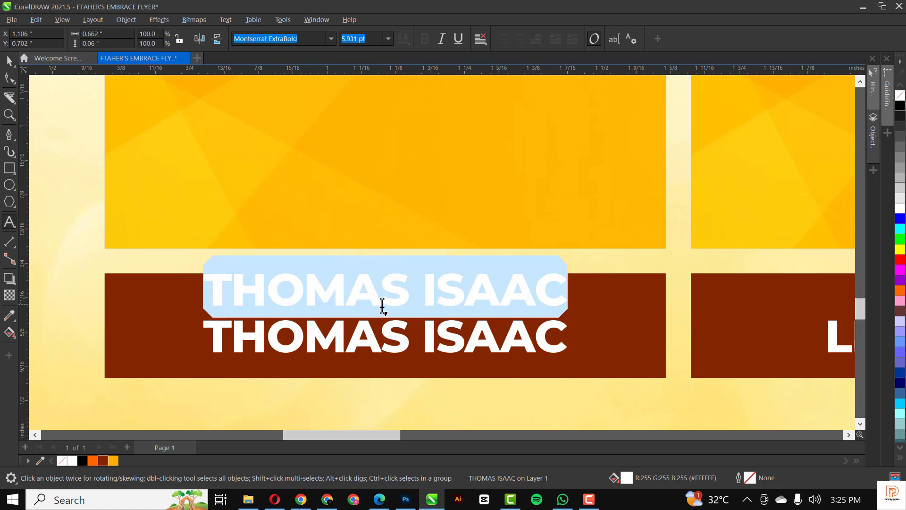
type("PASTOR")
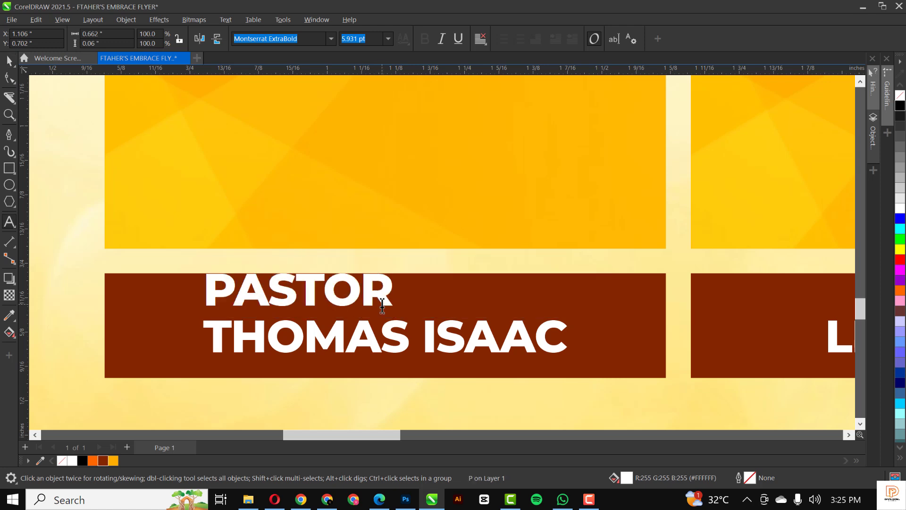
key("ctrl+space")
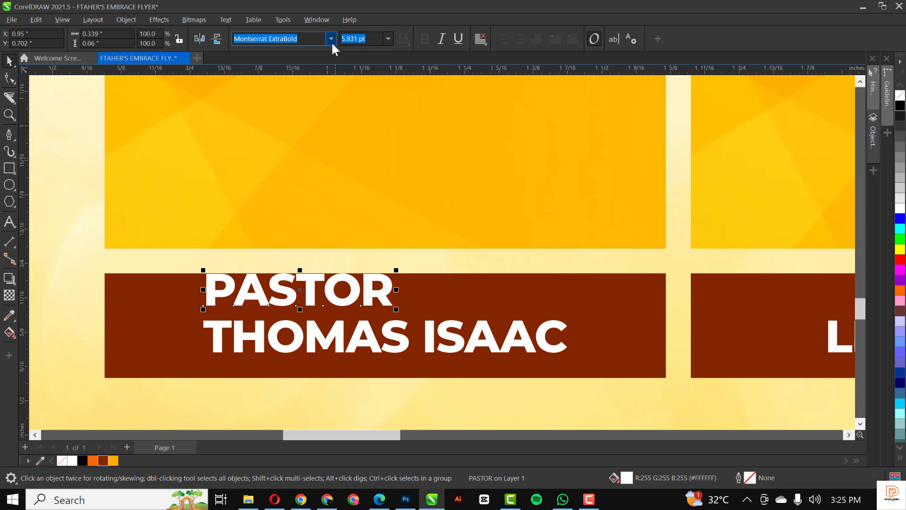
Set PASTOR to Montserrat SemiBold, shrink it, widen its spacing and place it above the name.
left_click(331, 41)
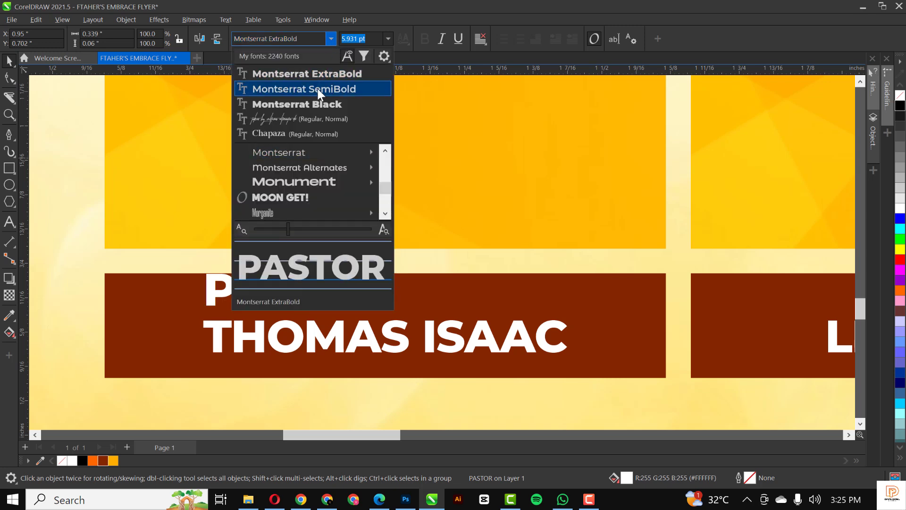
left_click(318, 89)
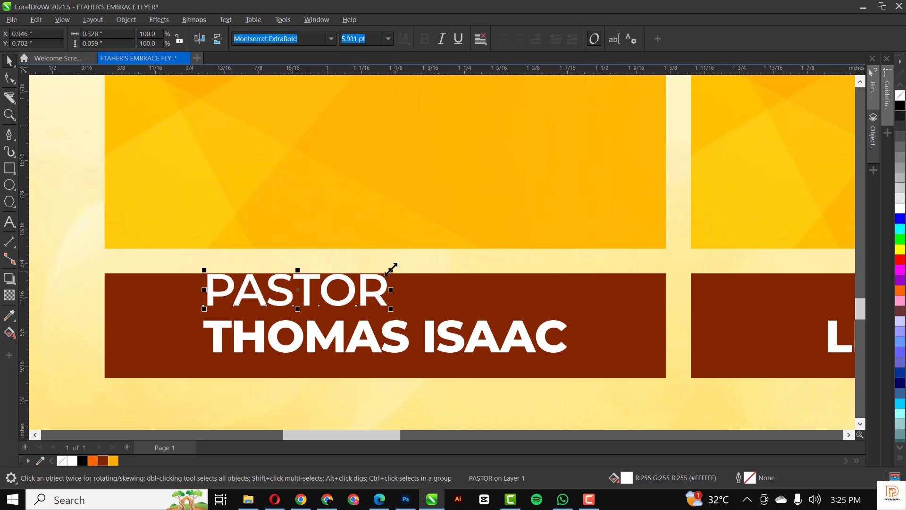
left_click_drag(391, 268, 295, 264)
key("F10")
left_click_drag(297, 309, 362, 310)
key("space")
left_click_drag(299, 304, 381, 305)
Copy PASTOR into the right brown box and align both labels' tops.
scroll(246, 338, "down", 5)
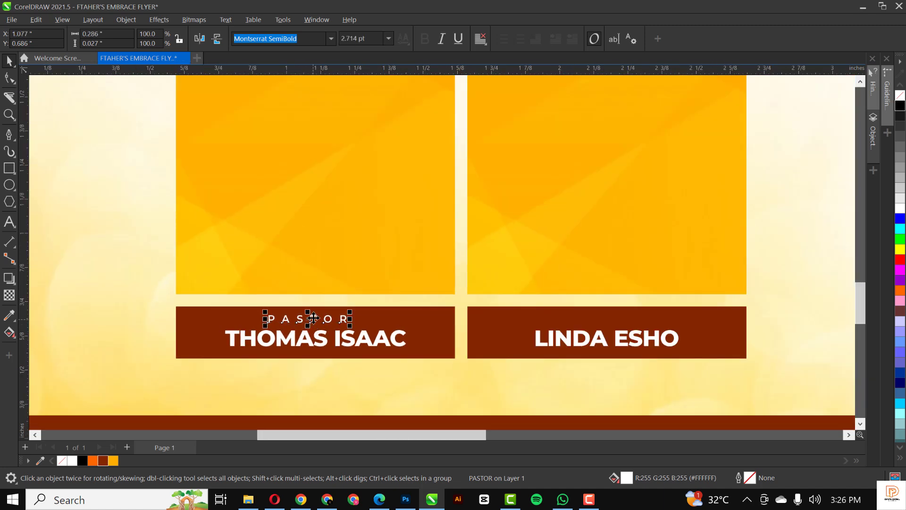
left_click_drag(316, 320, 608, 327)
scroll(403, 318, "down", 4)
scroll(478, 336, "up", 4)
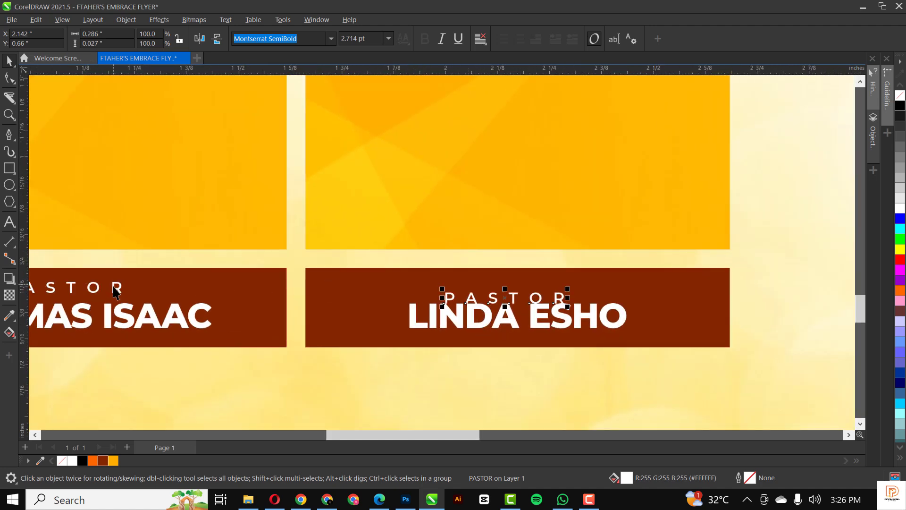
left_click(113, 287, "shift")
key("e")
left_click(464, 308)
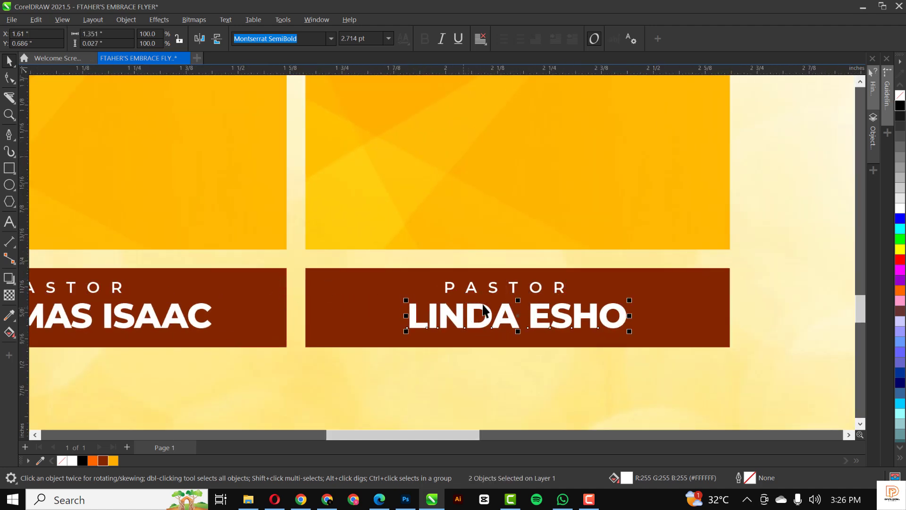
left_click(599, 280)
scroll(542, 313, "down", 4)
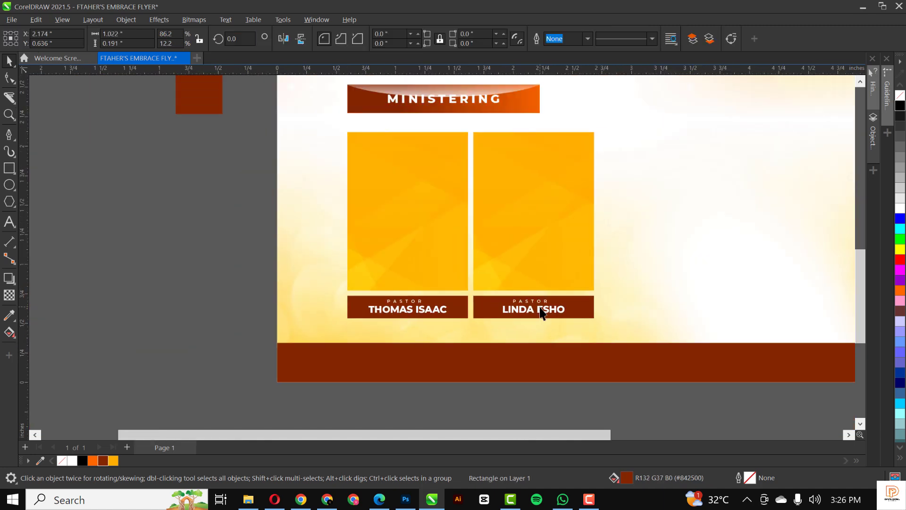
Copy the right name onto the footer bar and retype it as #ANTICIPATE.
left_click(224, 258)
scroll(528, 312, "down", 2)
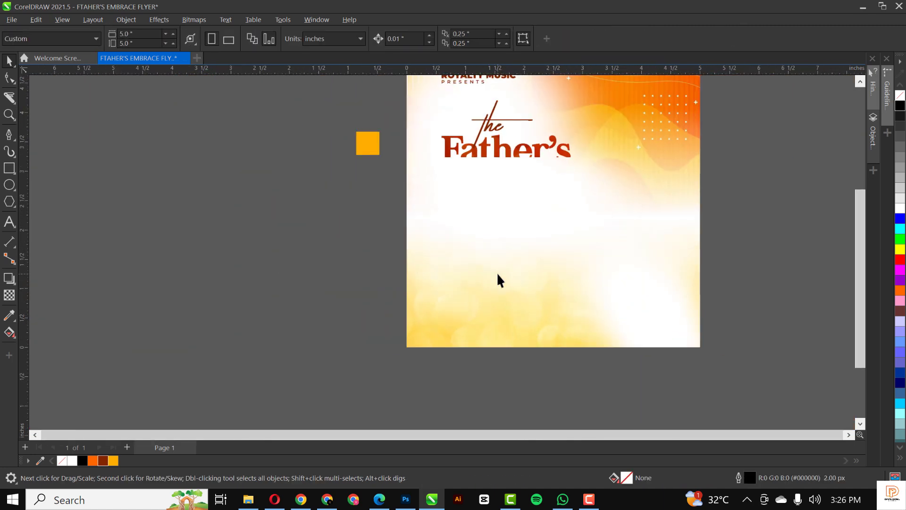
scroll(522, 295, "down", 2)
scroll(554, 263, "up", 1)
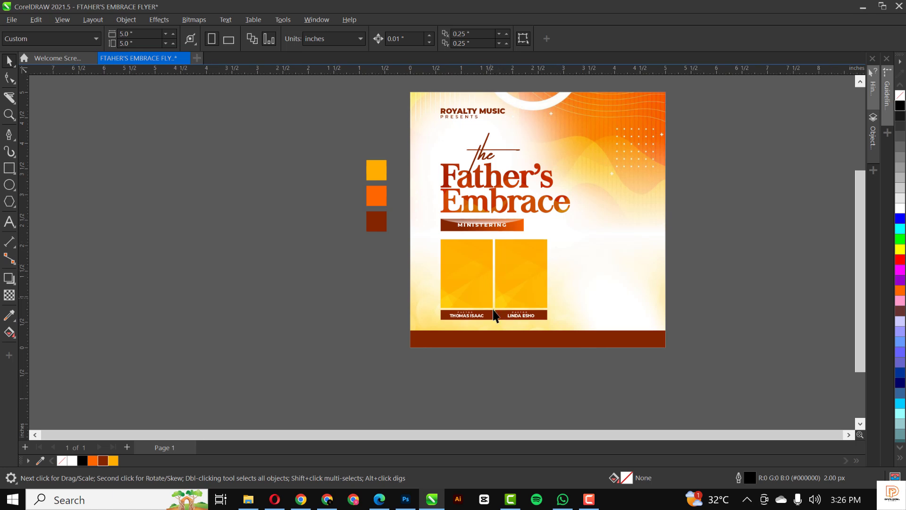
scroll(506, 337, "up", 3)
left_click(540, 321)
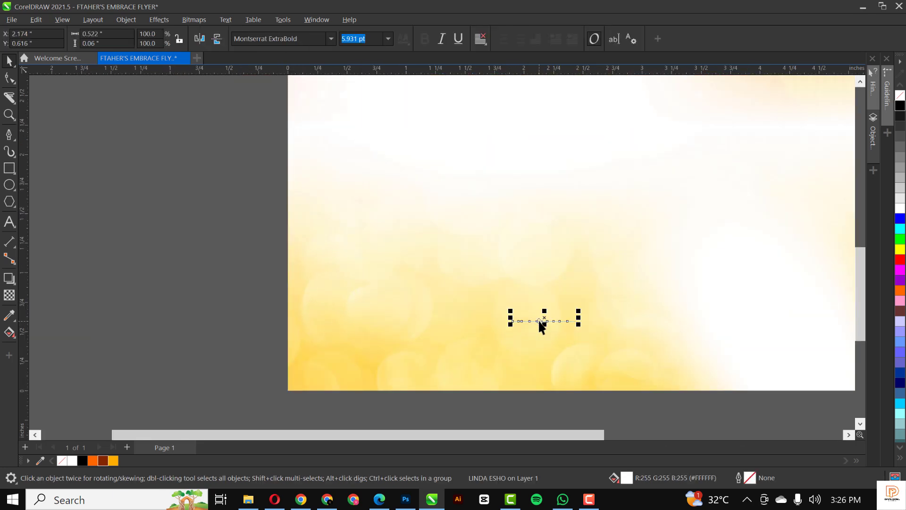
left_click_drag(540, 321, 553, 378)
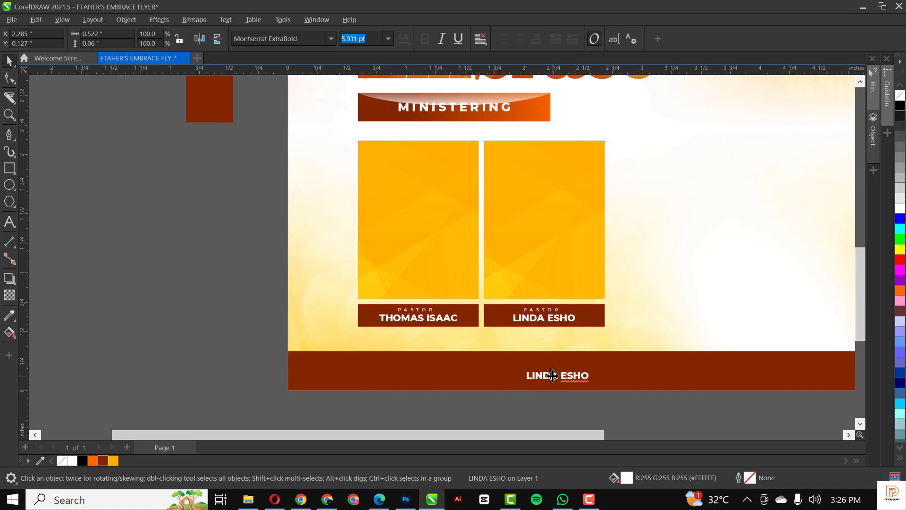
double_click(553, 375)
type("#ANTICIPA")
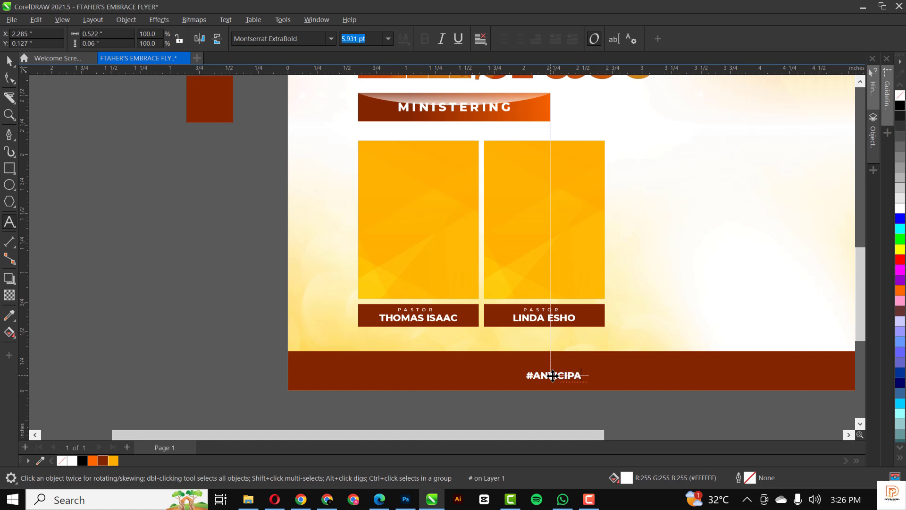
type("TE")
key("ctrl+space")
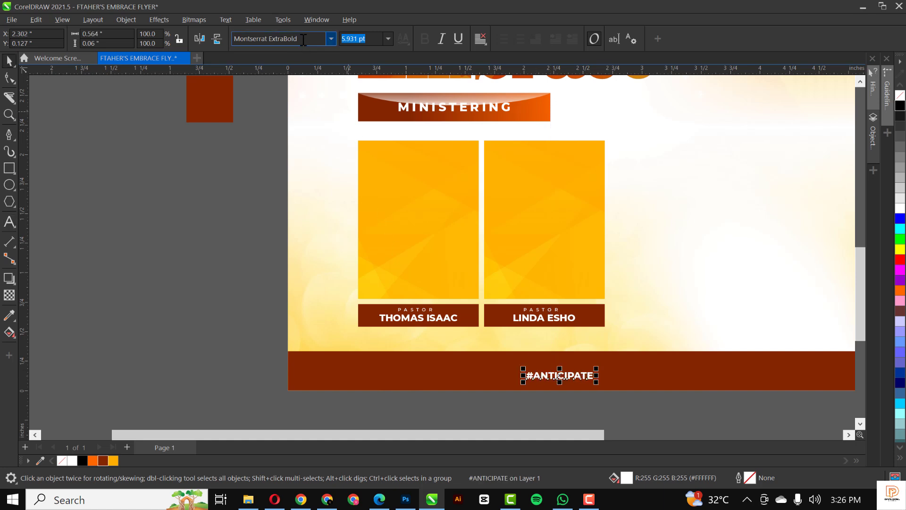
Set #ANTICIPATE to Akira Expanded and enlarge it to 13.479 pt.
left_click(306, 38)
type("Akira Expanded")
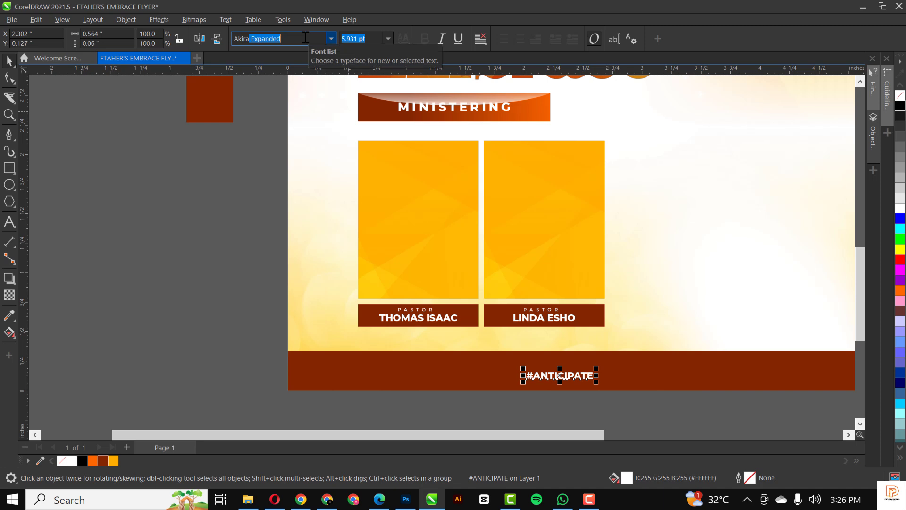
key("Return")
scroll(263, 235, "down", 2)
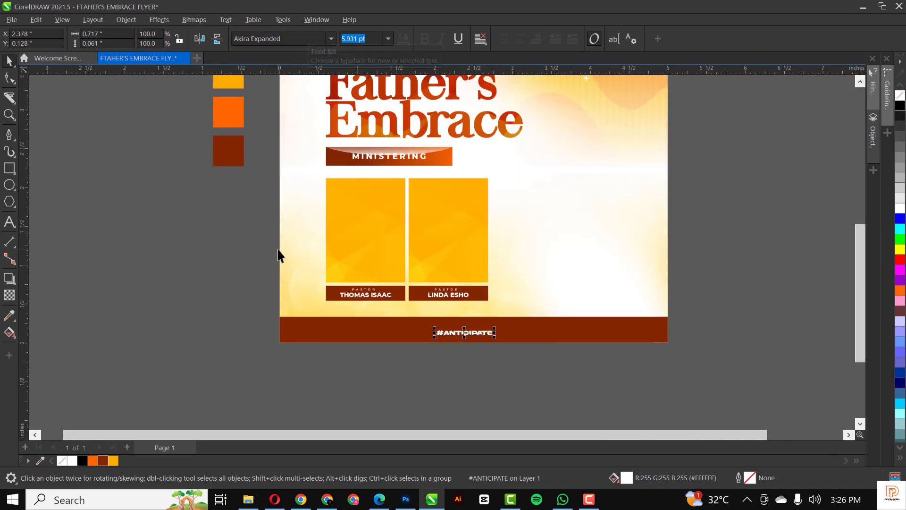
left_click_drag(495, 326, 537, 334)
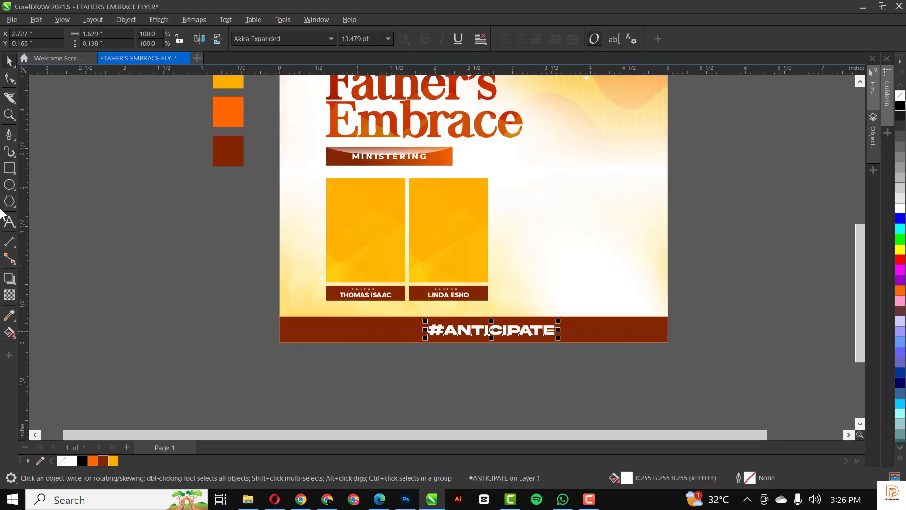
Give #ANTICIPATE 50% transparency with the Overlay blend mode.
left_click(9, 296)
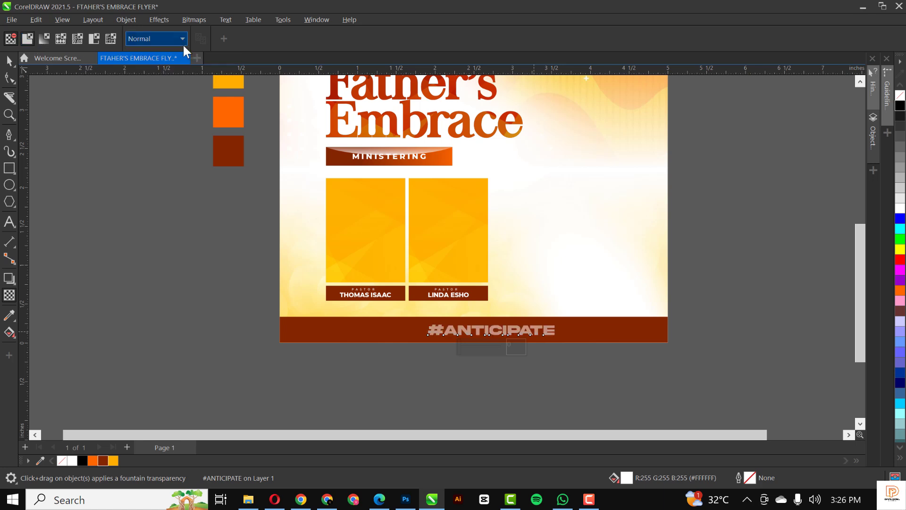
left_click(175, 38)
left_click(146, 271)
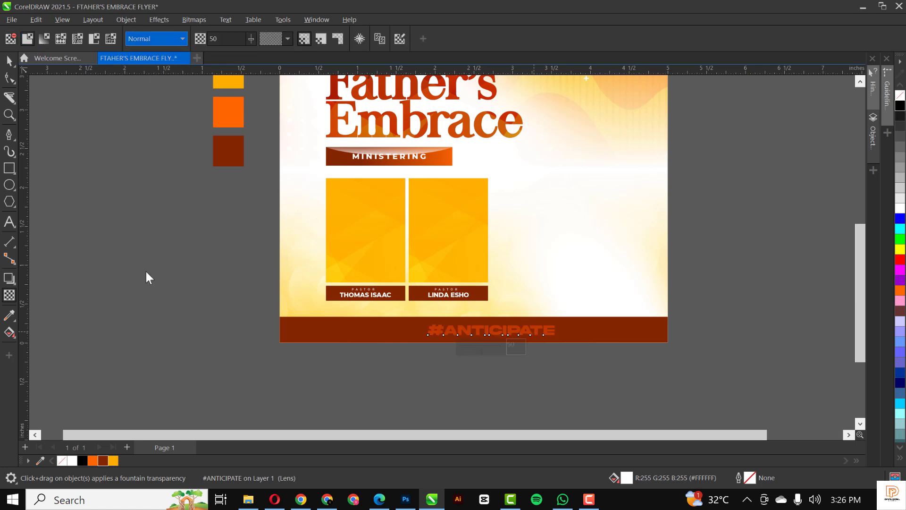
left_click(8, 62)
left_click(336, 335)
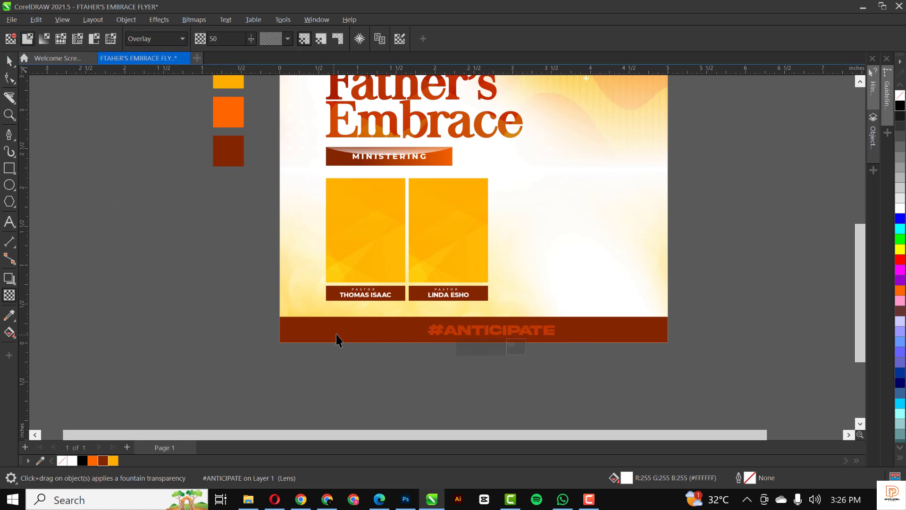
scroll(336, 335, "down", 1)
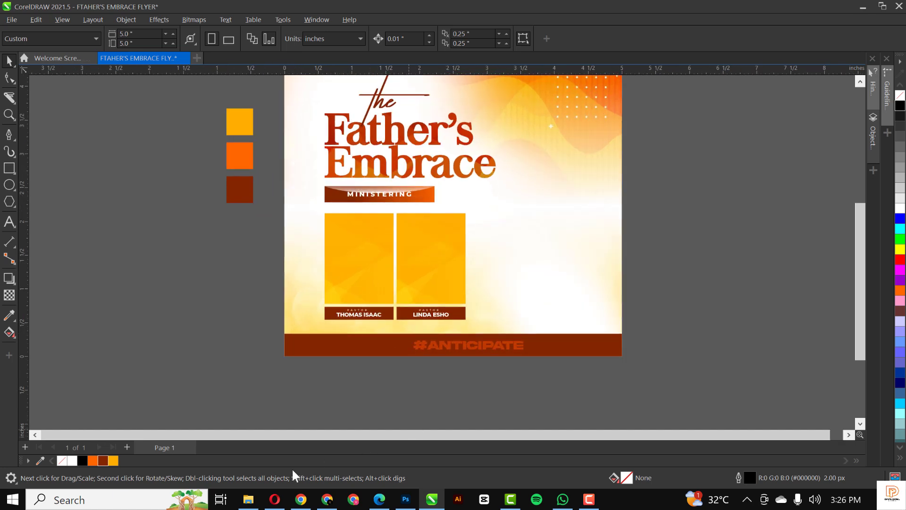
left_click(248, 499)
left_click(391, 108)
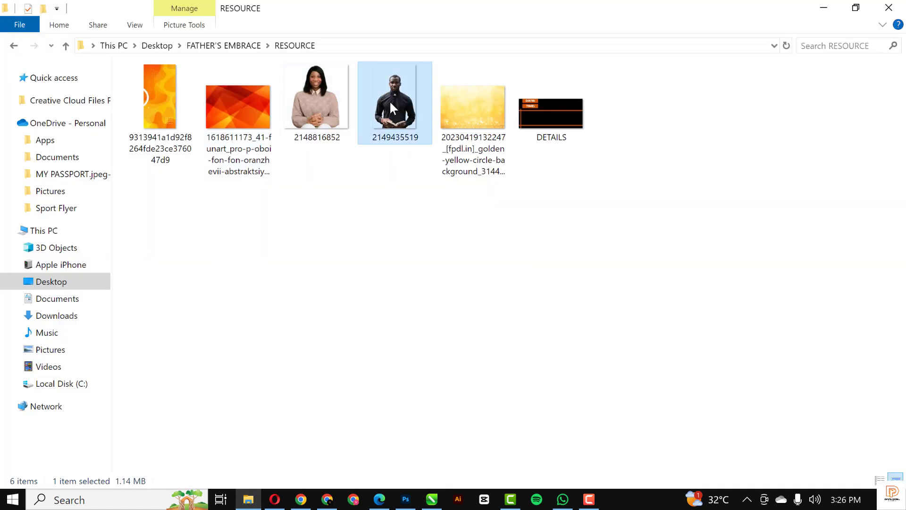
left_click_drag(396, 95, 248, 319)
Scale the imported photo down to 13.3%, about 1.847 × 2.771 inches.
scroll(379, 309, "down", 3)
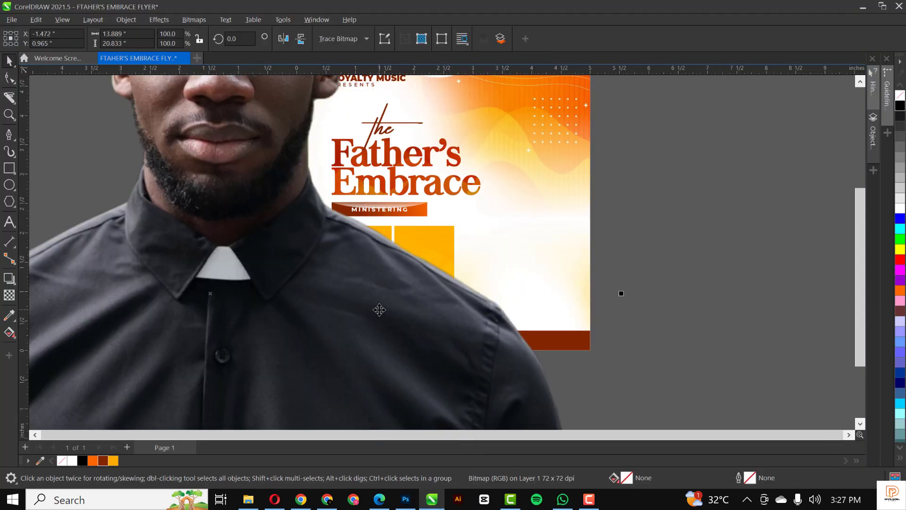
scroll(379, 310, "down", 5)
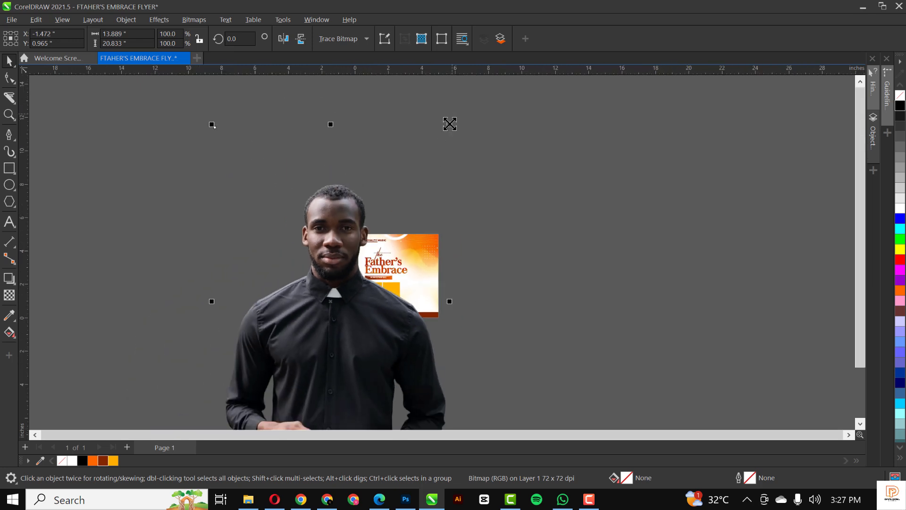
left_click_drag(450, 123, 370, 310)
scroll(342, 303, "up", 3)
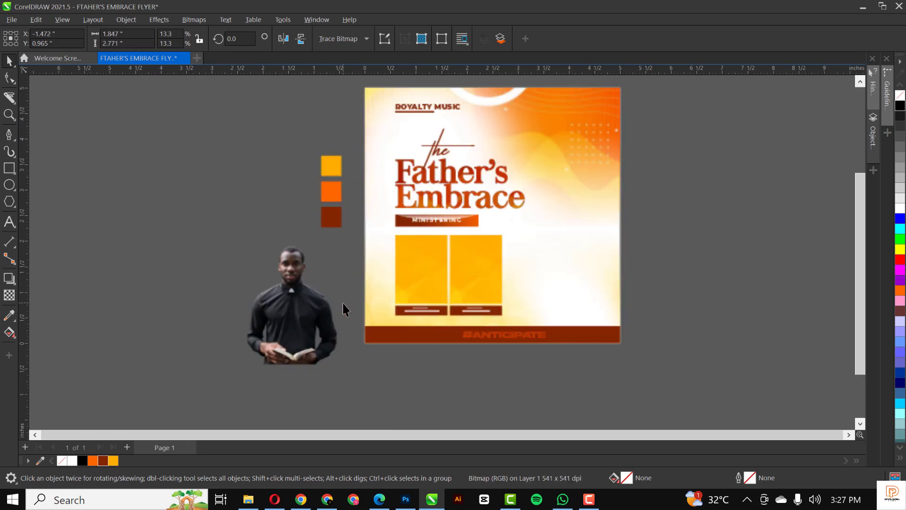
scroll(343, 303, "up", 2)
Apply Effects > Adjust > Auto Adjust to the photo.
right_click(300, 293)
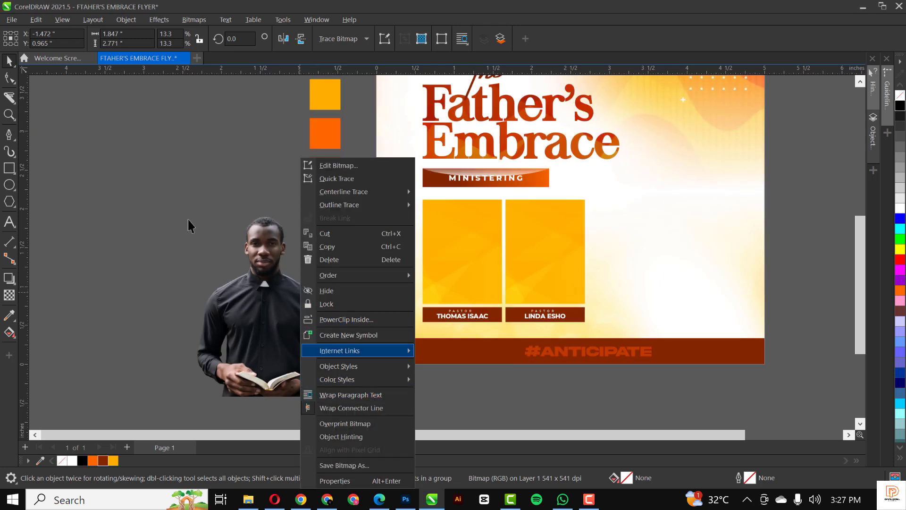
left_click(257, 239)
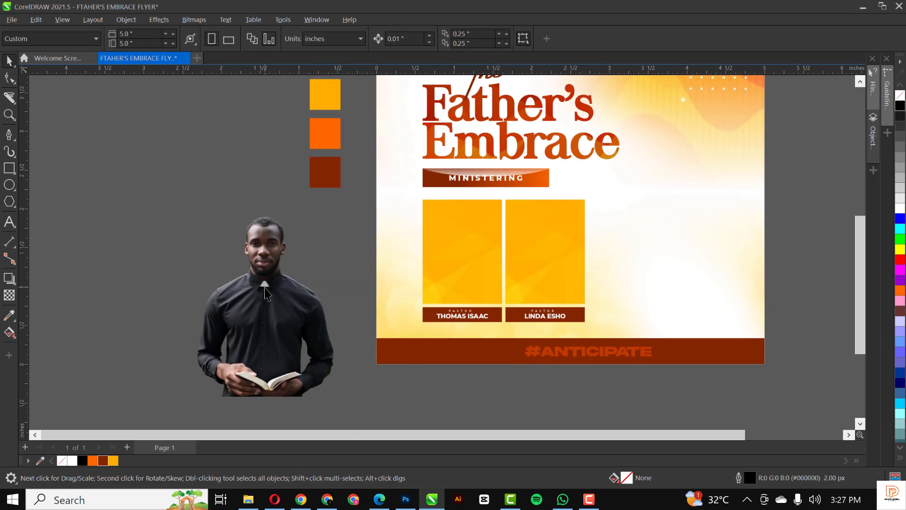
left_click(117, 18)
mouse_move(162, 19)
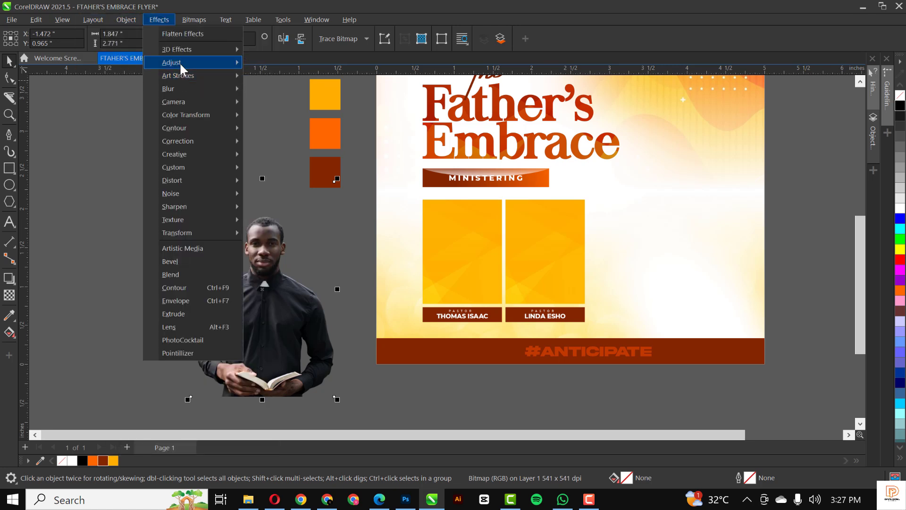
mouse_move(180, 62)
left_click(270, 64)
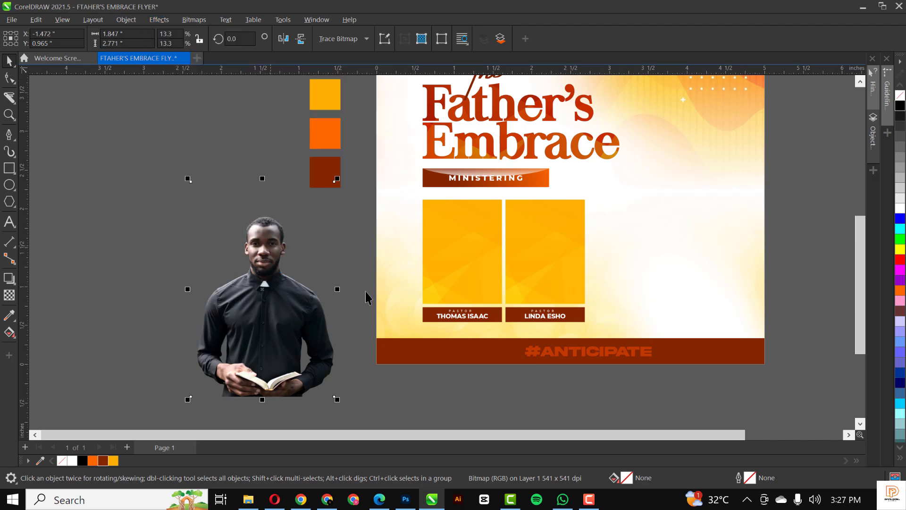
scroll(254, 267, "up", 5)
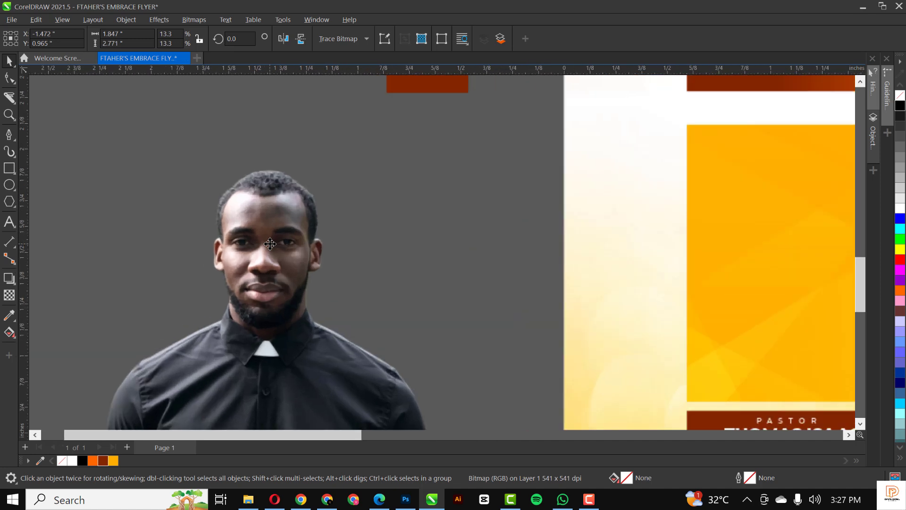
scroll(271, 243, "down", 5)
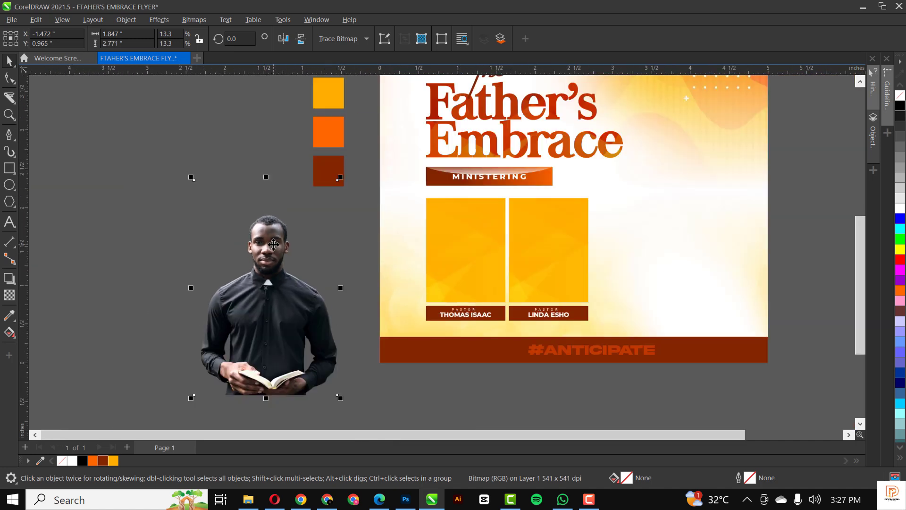
PowerClip the man's photo into the left frame and reposition it to frame his face.
right_click(273, 243)
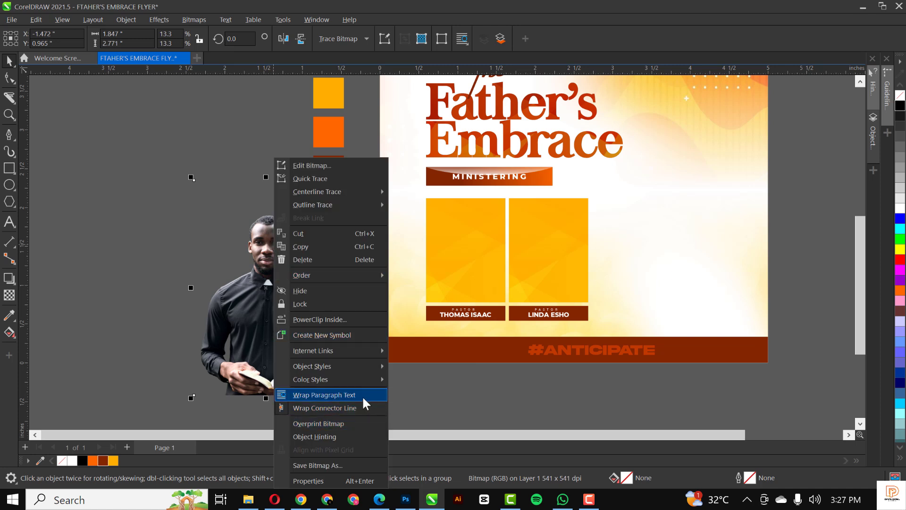
left_click(344, 320)
left_click(468, 256)
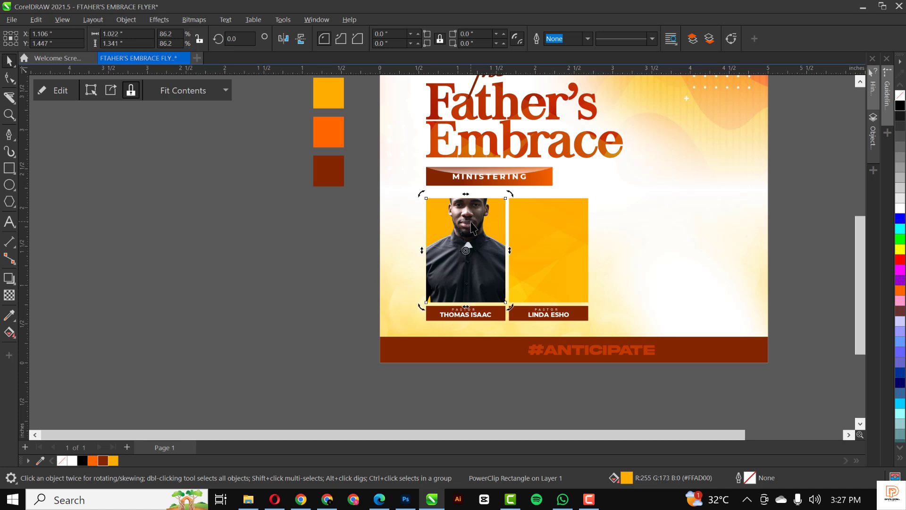
double_click(470, 220)
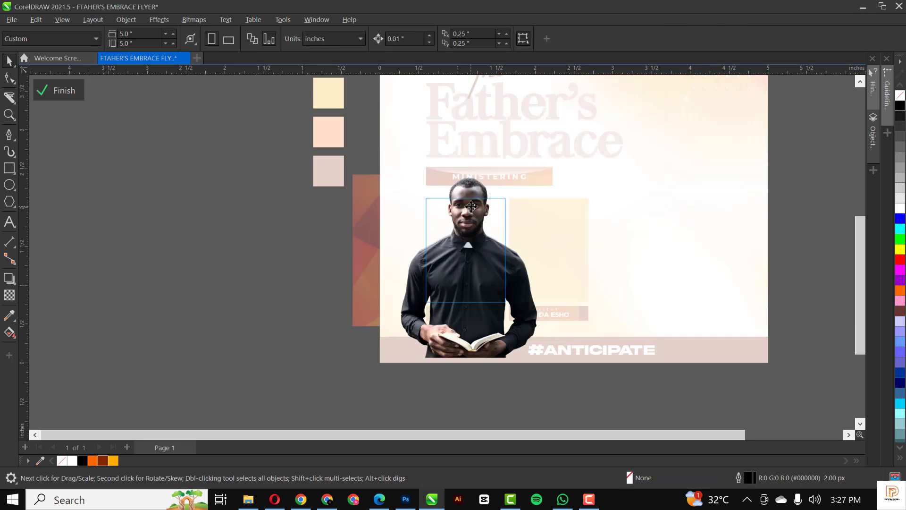
left_click(471, 199)
left_click_drag(470, 230, 473, 239)
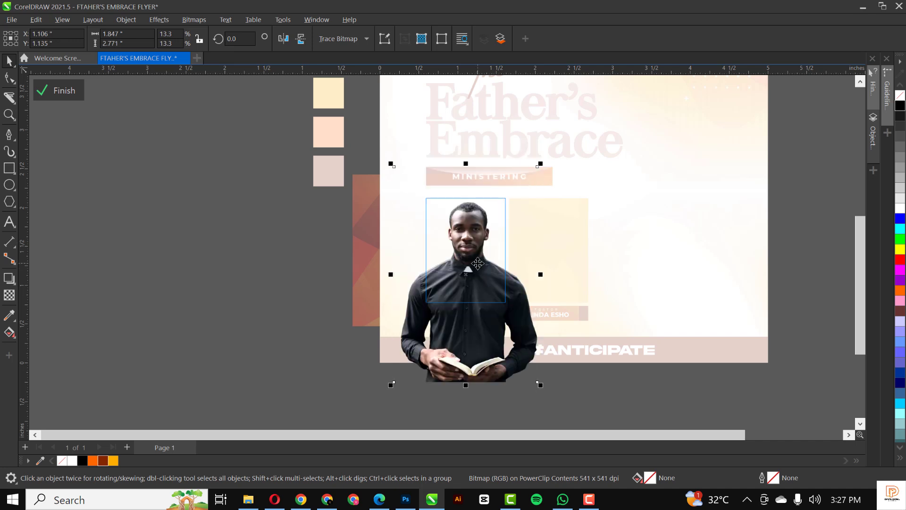
left_click_drag(475, 263, 480, 297)
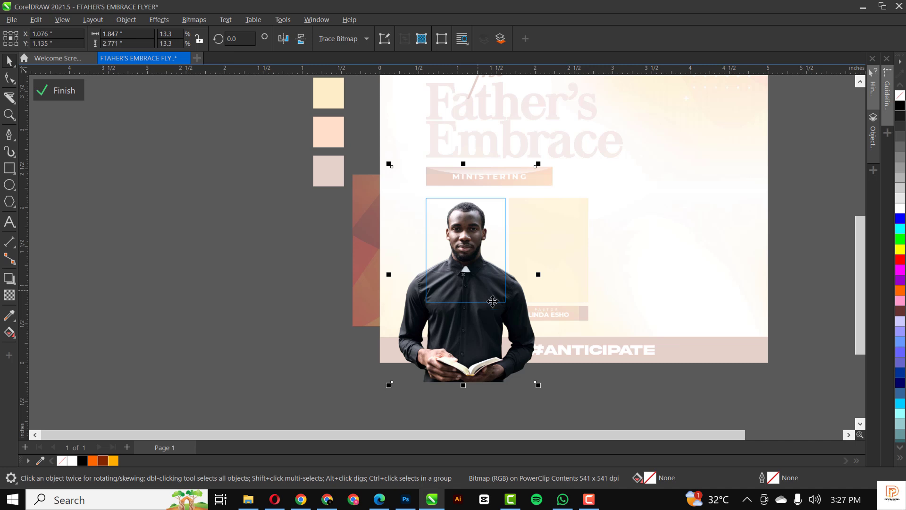
left_click(57, 92)
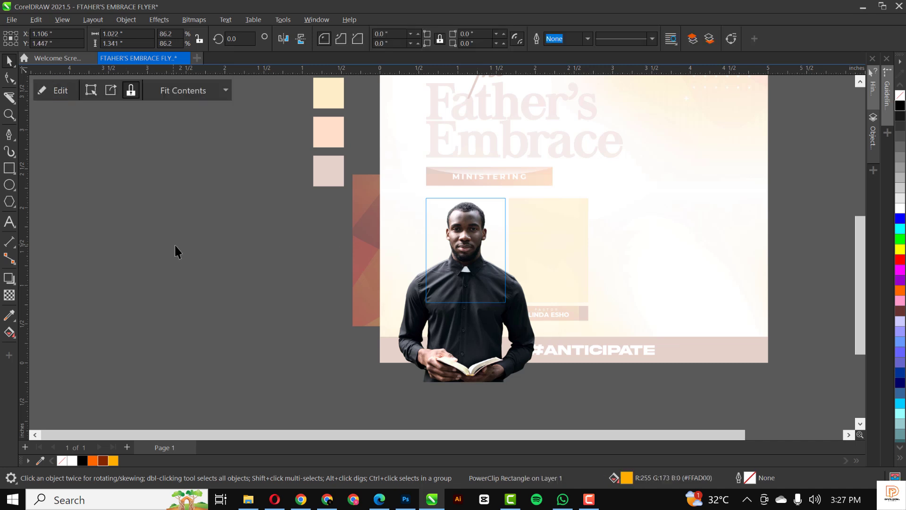
left_click(198, 273)
scroll(328, 310, "down", 2)
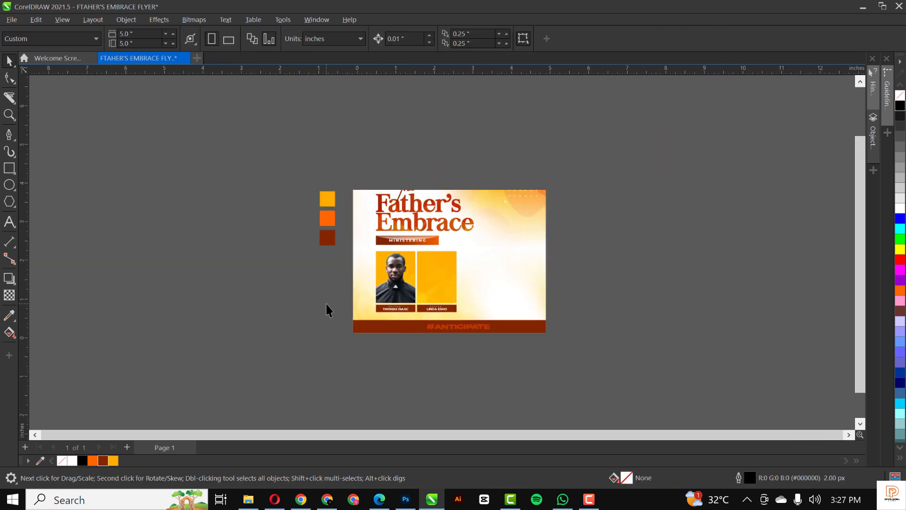
scroll(396, 289, "up", 3)
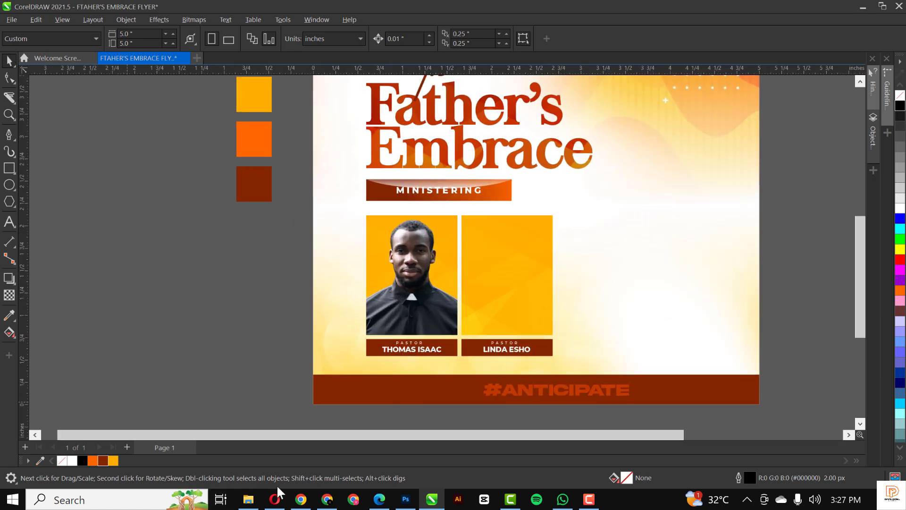
left_click(250, 500)
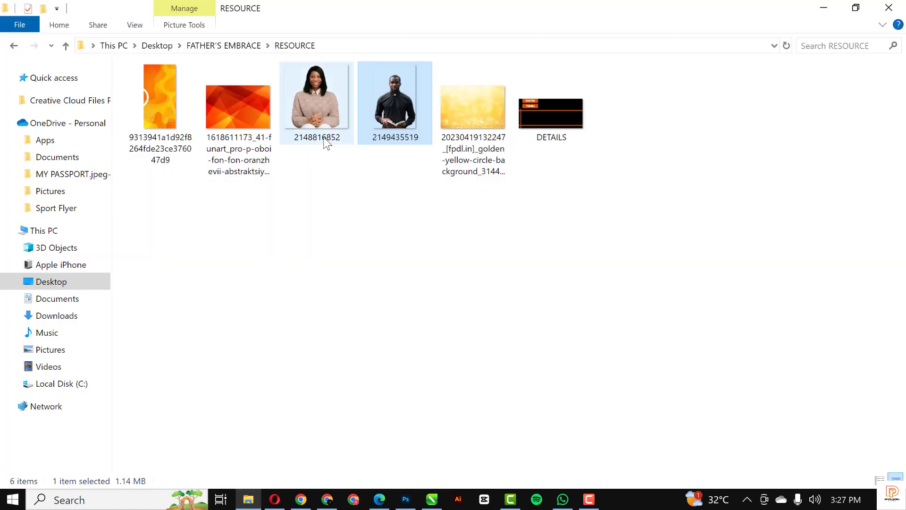
left_click(324, 118)
left_click_drag(318, 90, 319, 299)
Apply Auto Adjust to the woman's photo.
scroll(319, 259, "down", 3)
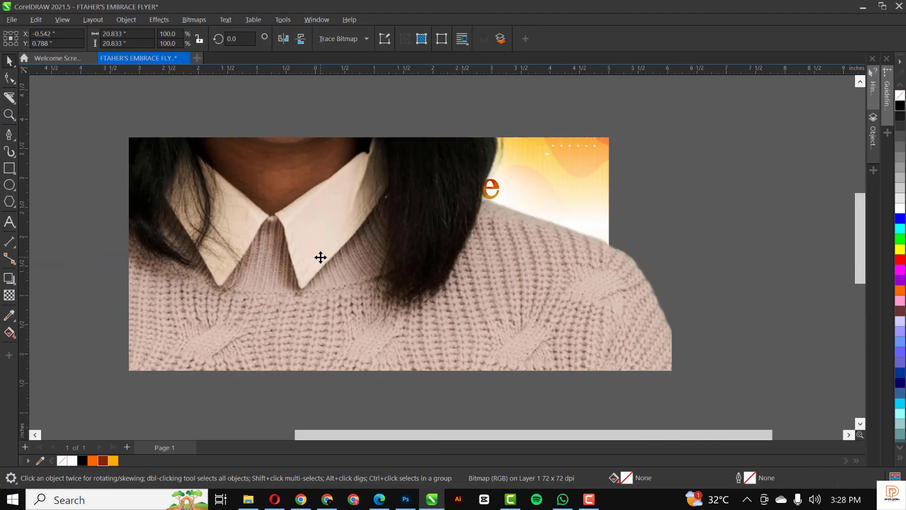
scroll(322, 265, "down", 2)
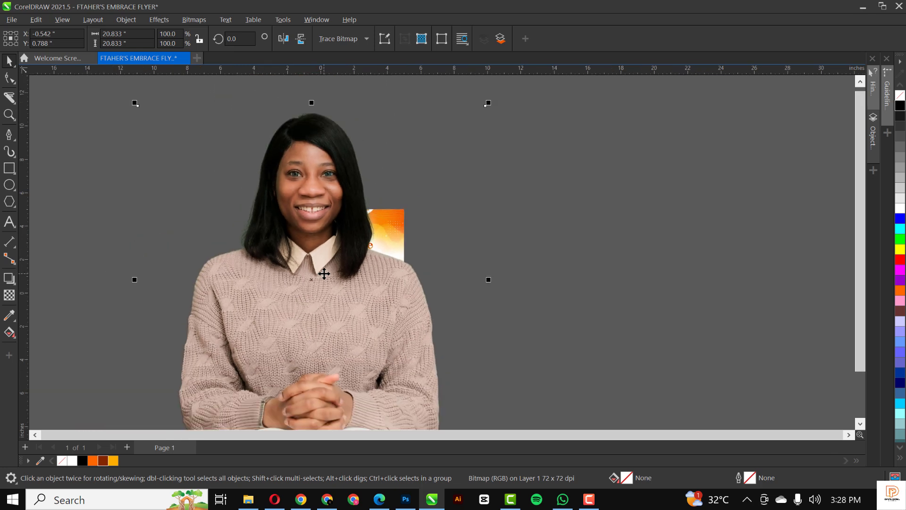
left_click(156, 21)
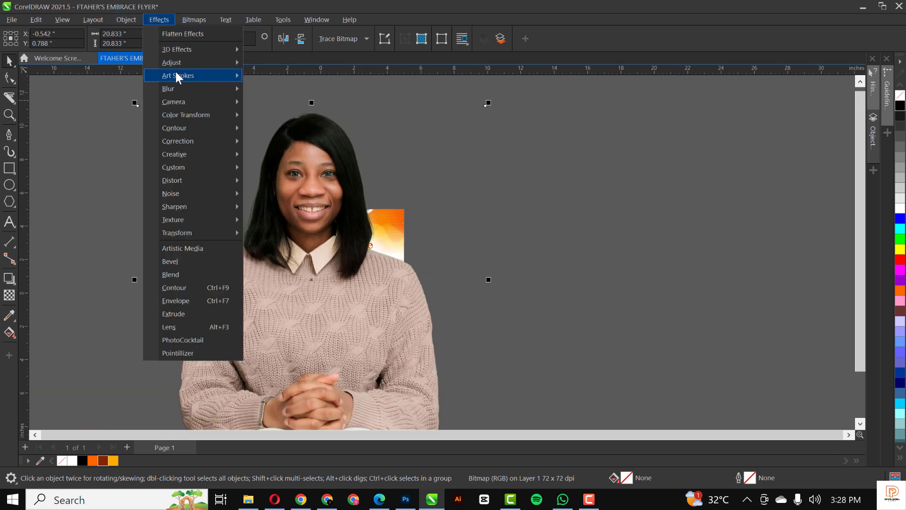
mouse_move(179, 63)
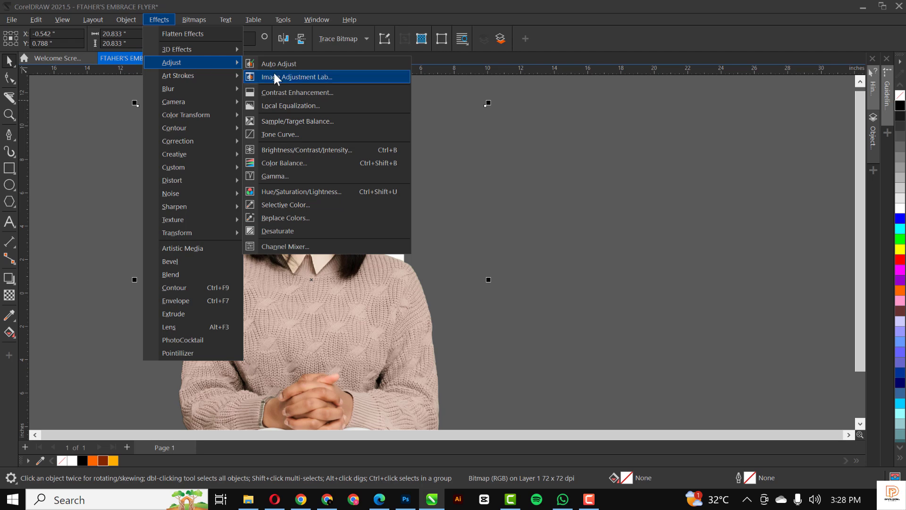
left_click(278, 61)
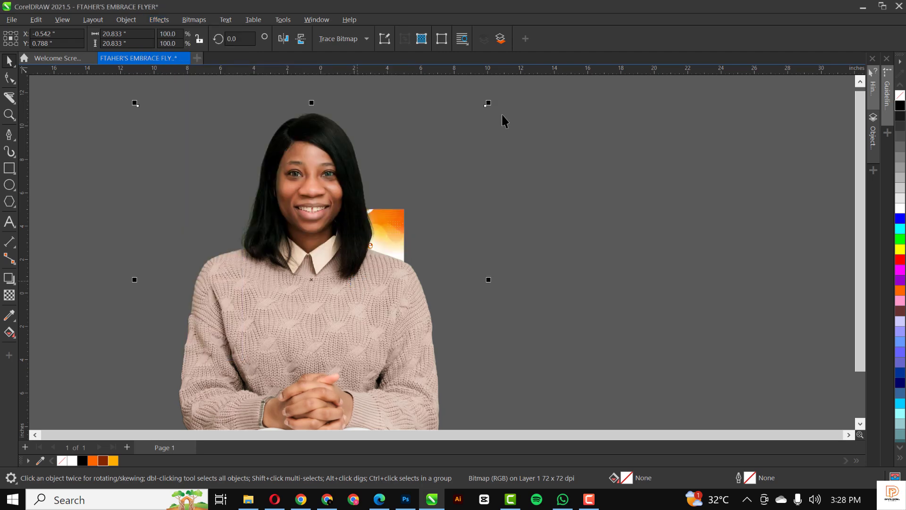
Scale the woman's photo down to about 2.274 inches, leaving it on the pasteboard beside the flyer.
left_click_drag(488, 103, 391, 290)
scroll(338, 292, "up", 1)
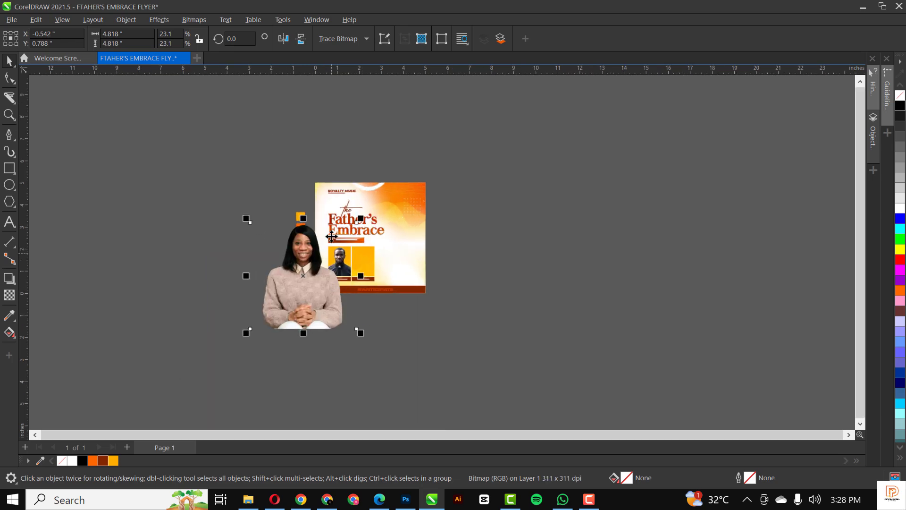
left_click_drag(361, 217, 349, 241)
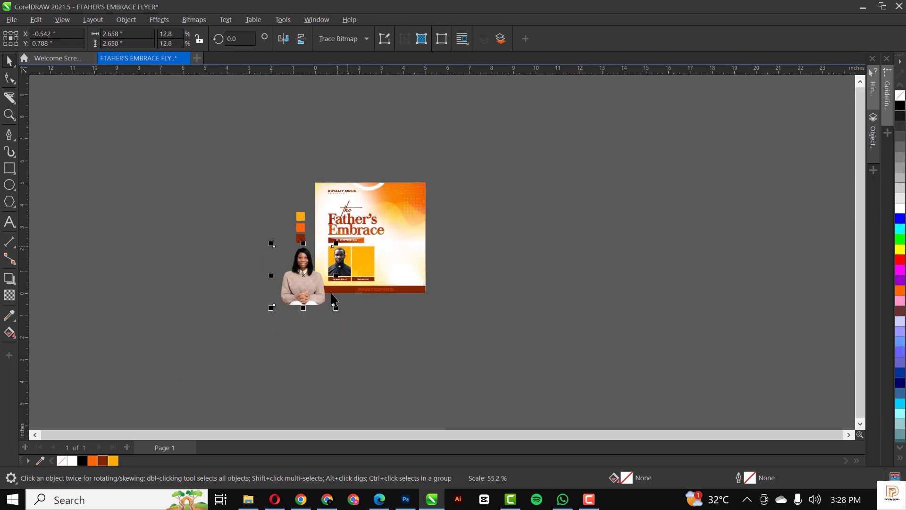
scroll(318, 271, "up", 3)
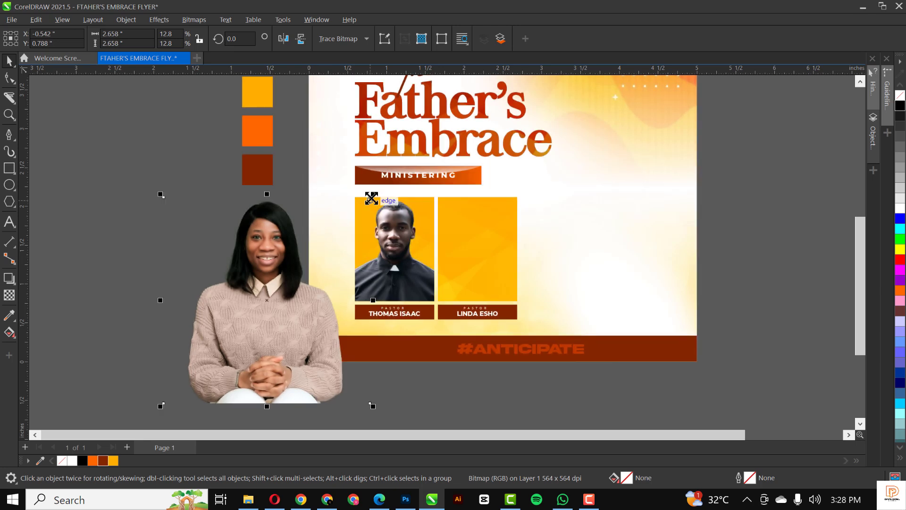
left_click_drag(371, 198, 360, 208)
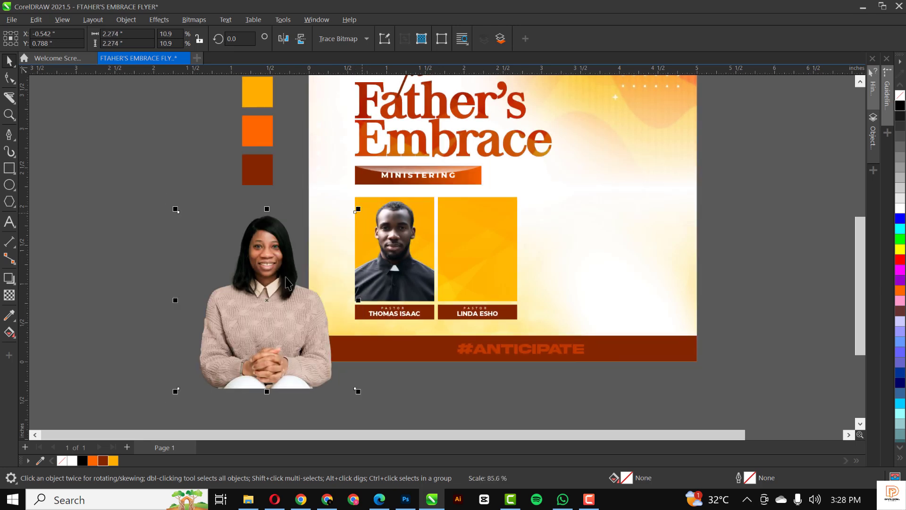
left_click_drag(268, 261, 471, 239)
left_click(285, 260)
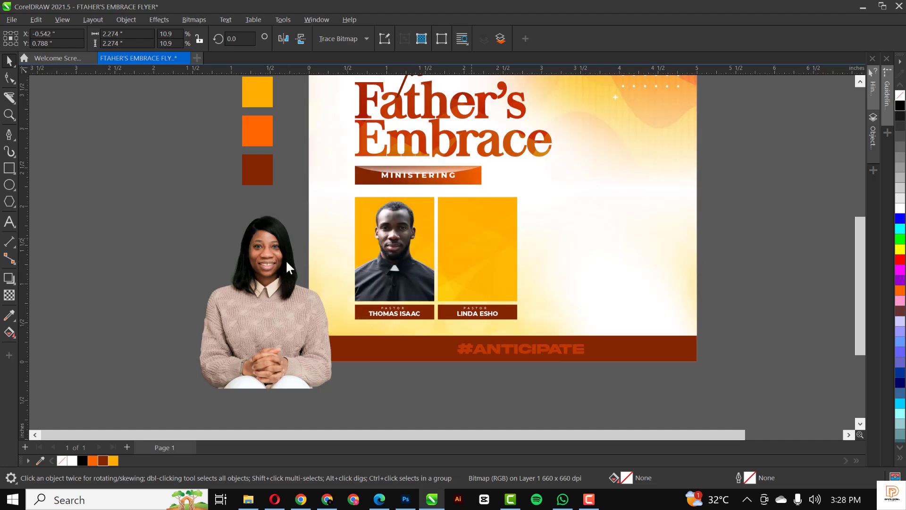
right_click(283, 259)
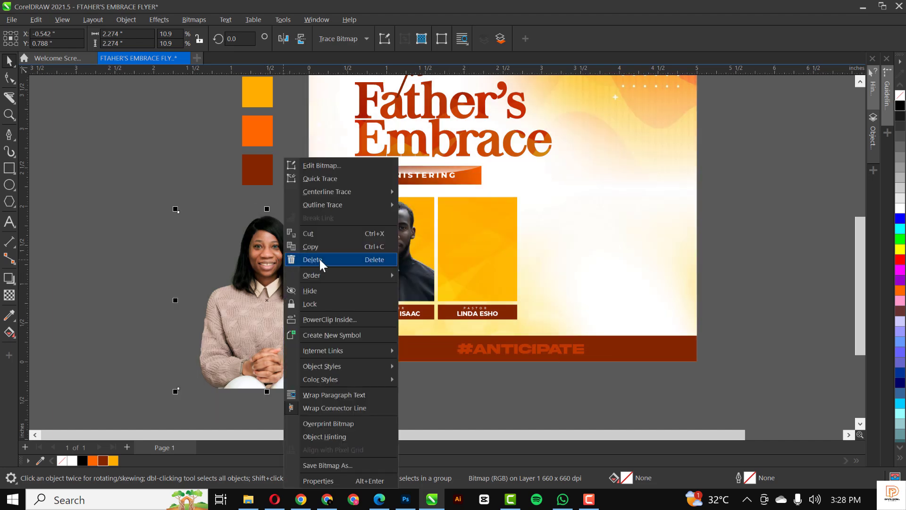
left_click(373, 317)
left_click(481, 229)
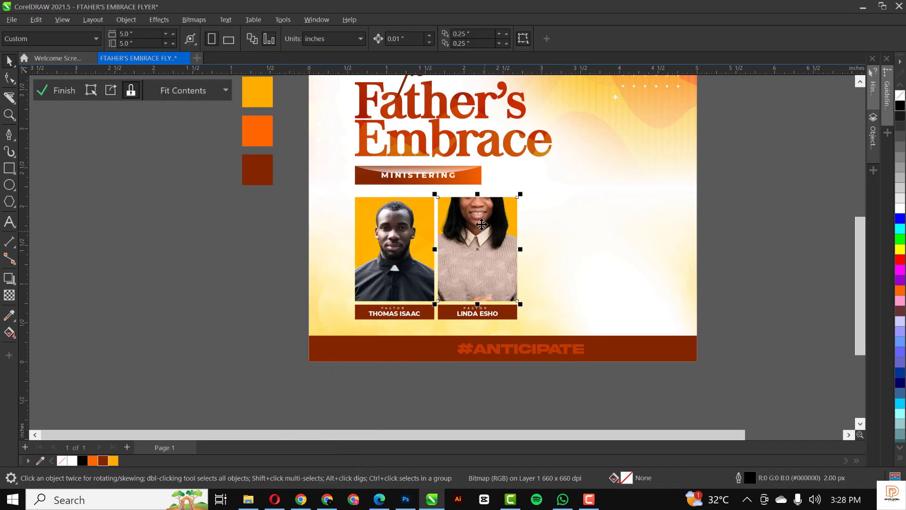
double_click(481, 225)
left_click_drag(479, 211, 484, 254)
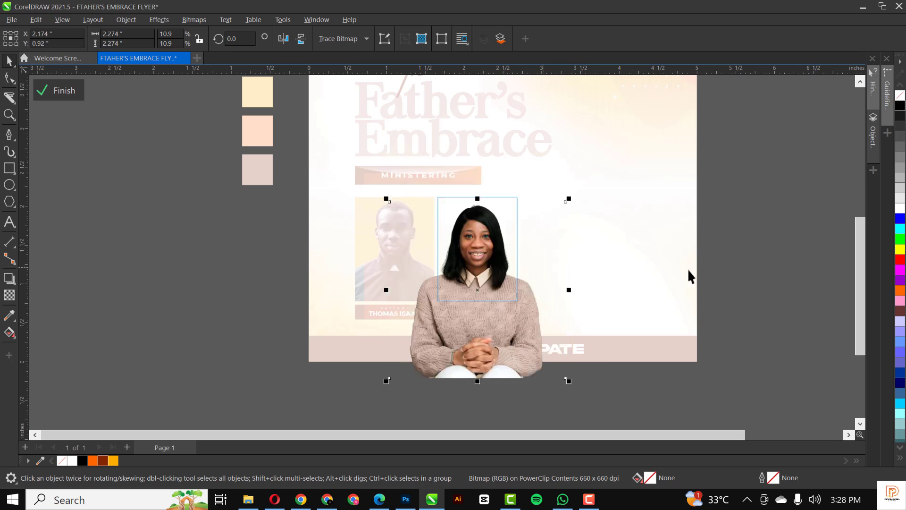
left_click(750, 239, "ctrl")
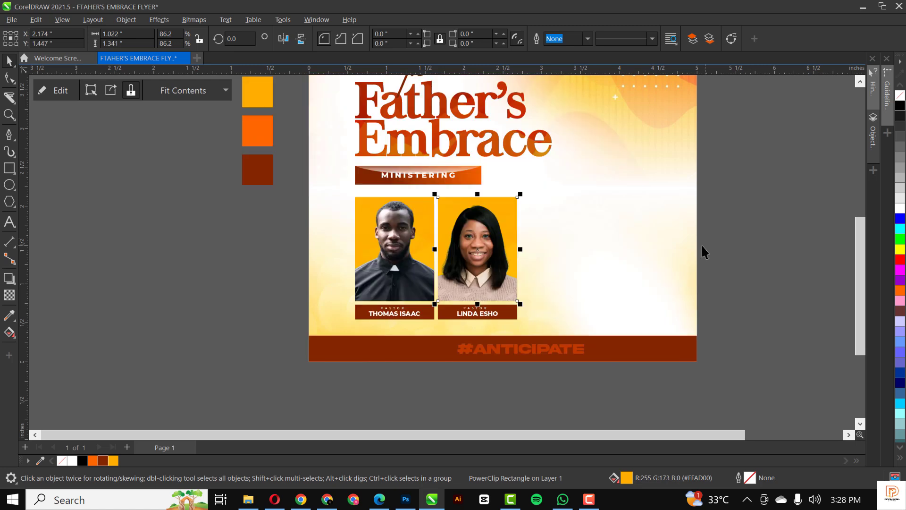
Enlarge the man's photo slightly and lower it within the left frame.
double_click(393, 239)
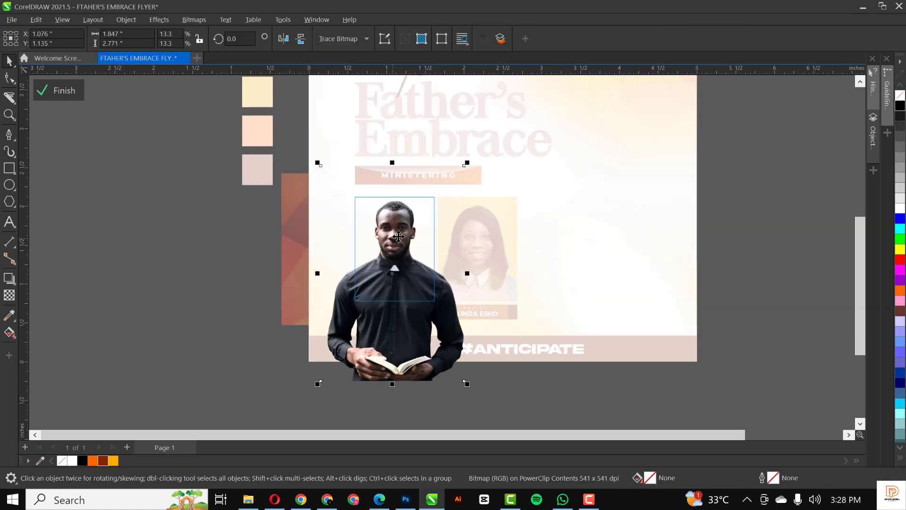
left_click_drag(467, 162, 486, 144)
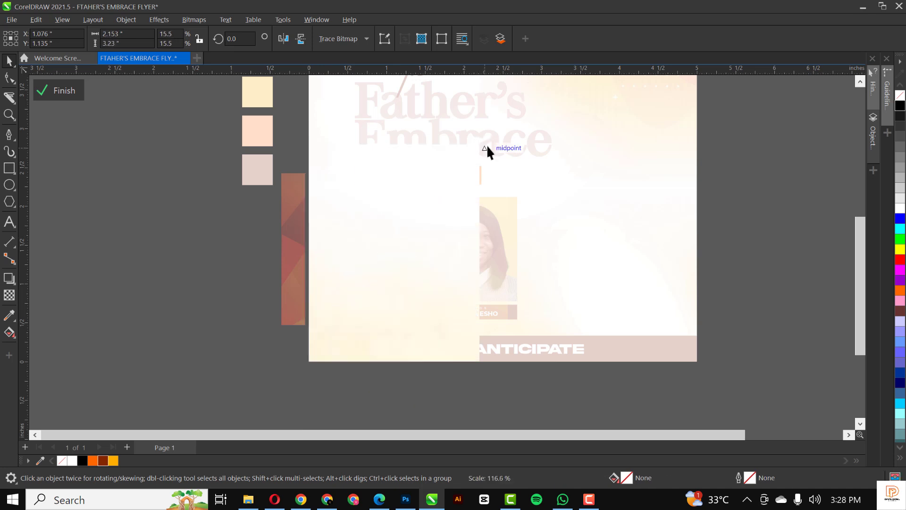
left_click_drag(402, 228, 404, 246)
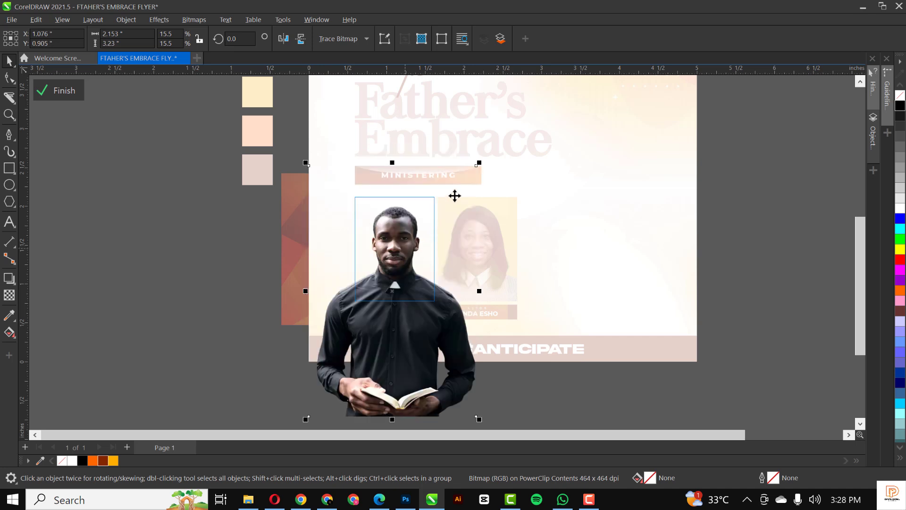
left_click_drag(478, 161, 484, 153)
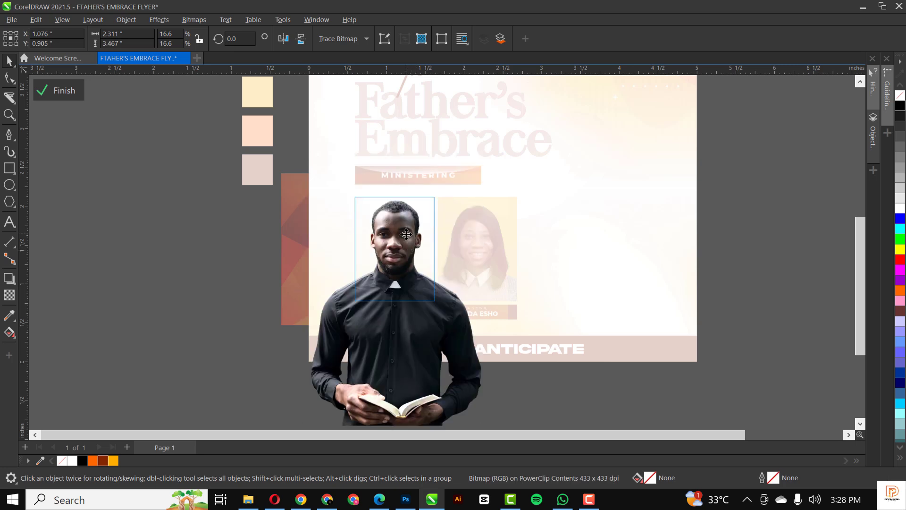
left_click_drag(406, 233, 406, 233)
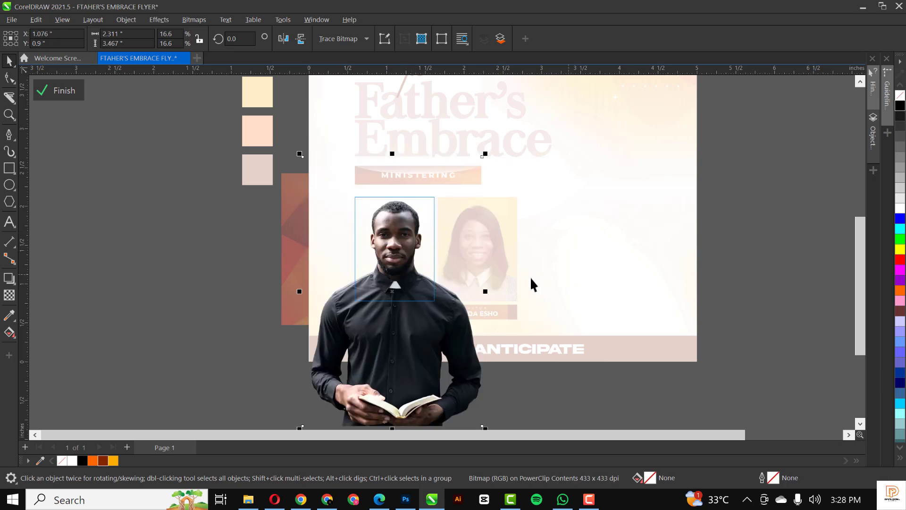
left_click(63, 92)
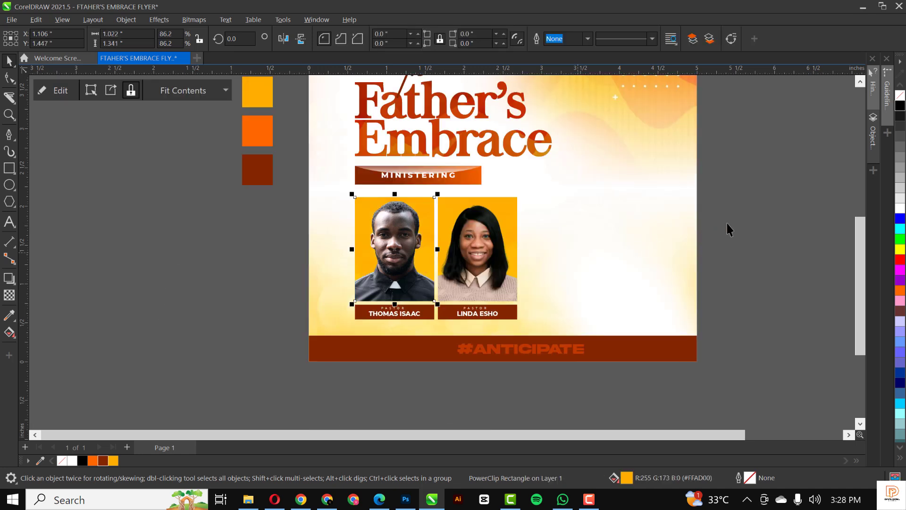
left_click(726, 224)
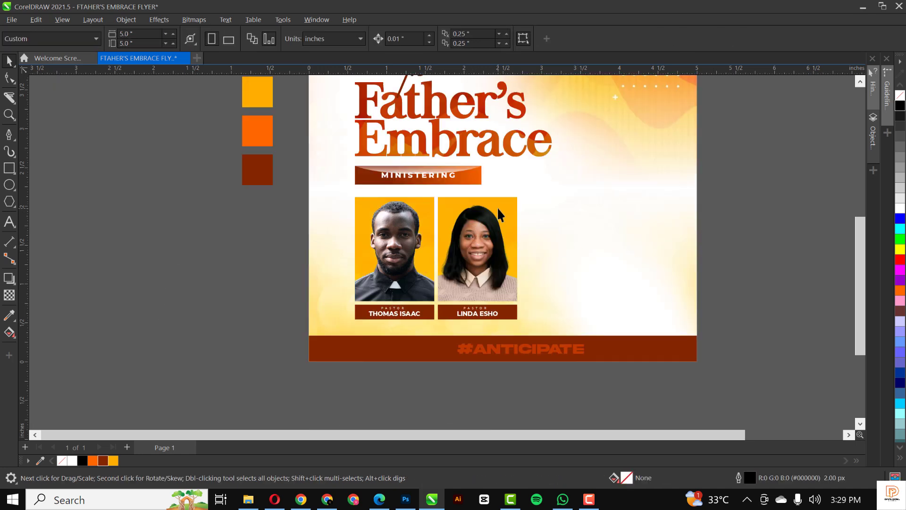
Fill both pastor photo frames with yellow.
left_click(512, 207)
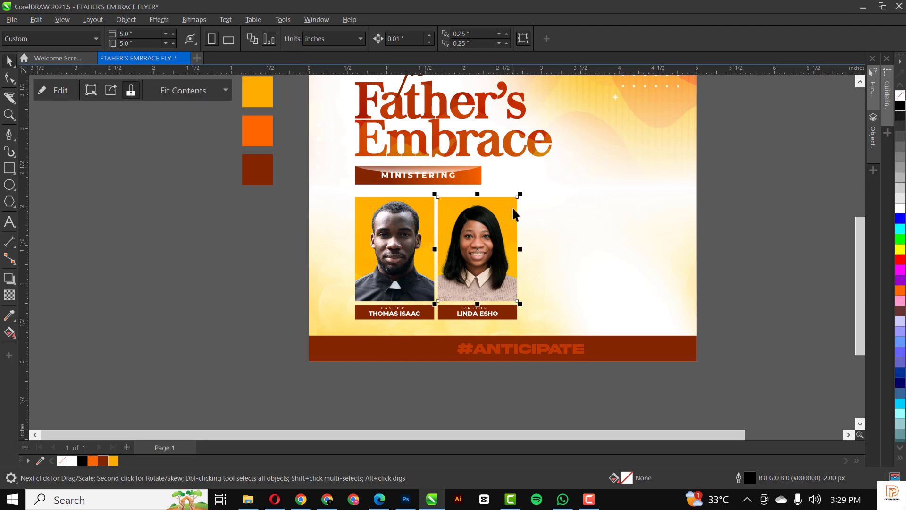
left_click(355, 202, "shift")
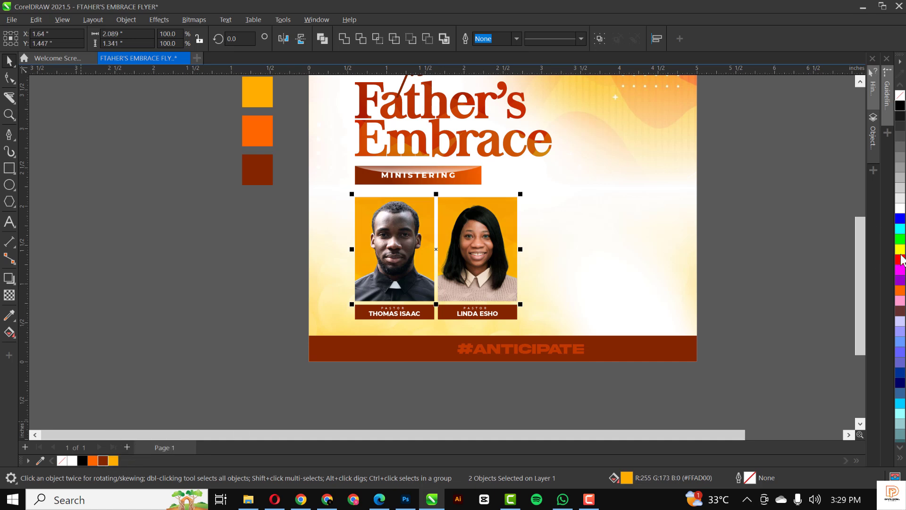
left_click(900, 252, "ctrl")
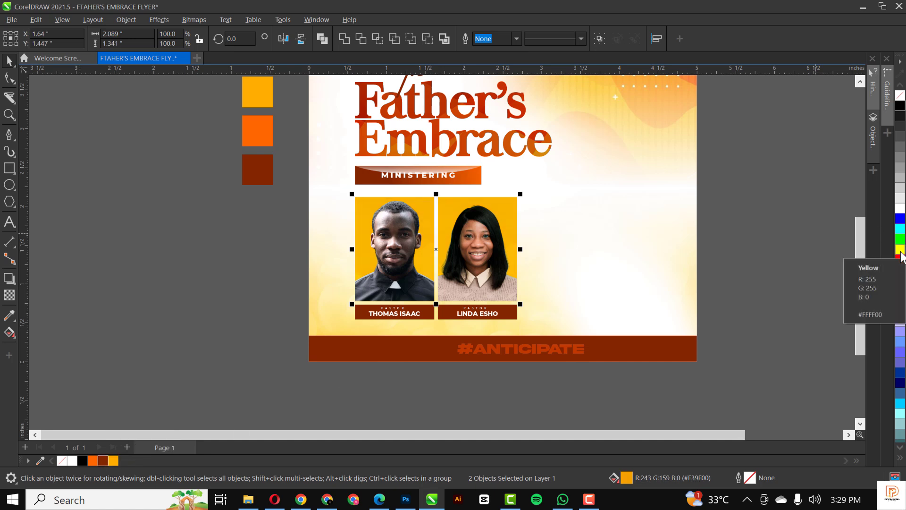
key("Escape")
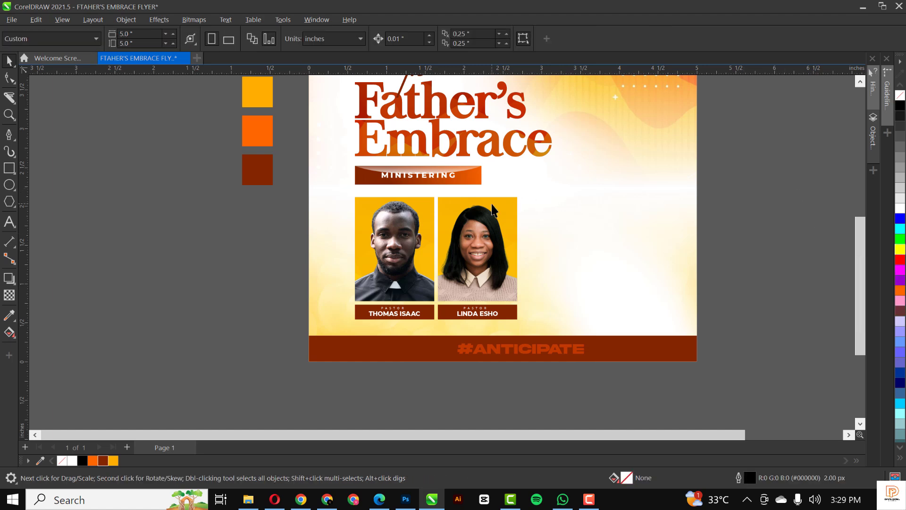
scroll(492, 209, "down", 3)
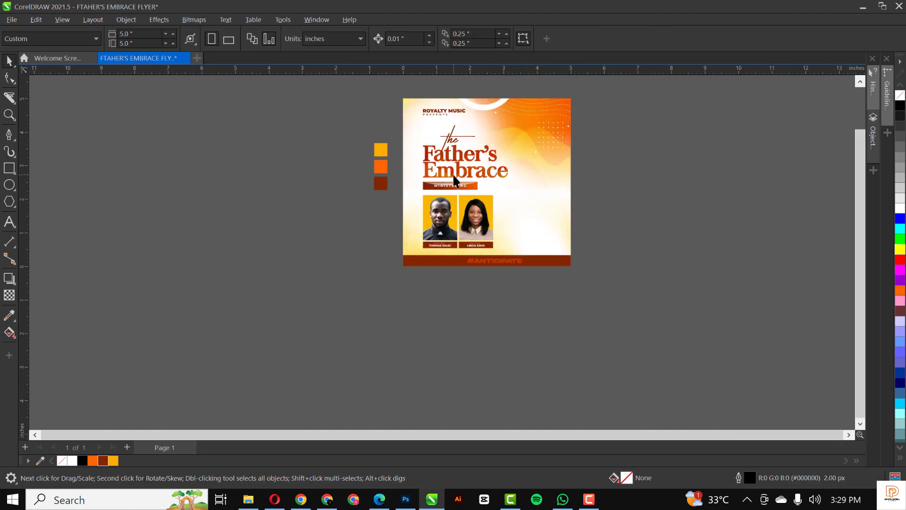
scroll(453, 179, "up", 2)
scroll(453, 177, "up", 1)
scroll(455, 178, "down", 2)
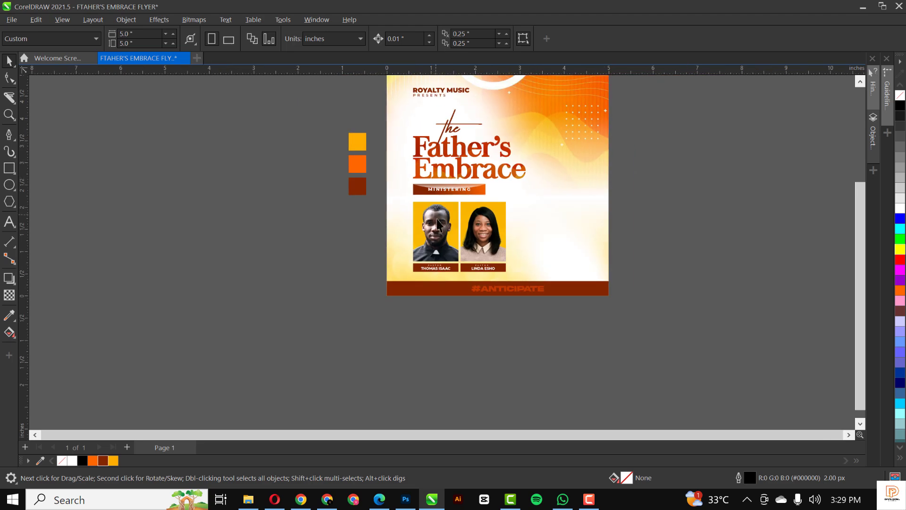
Change both photo frames' fill to a deeper yellow-orange swatch.
left_click(456, 226)
scroll(437, 208, "up", 3)
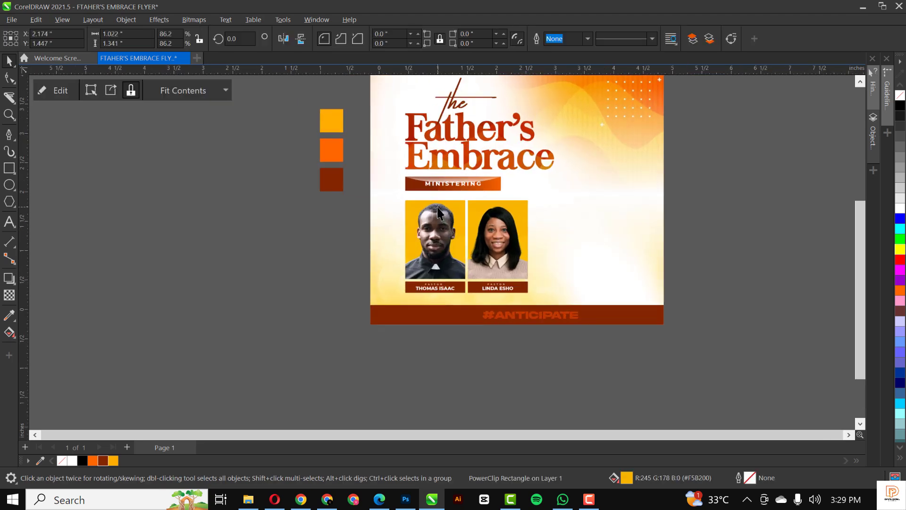
left_click(521, 234, "shift")
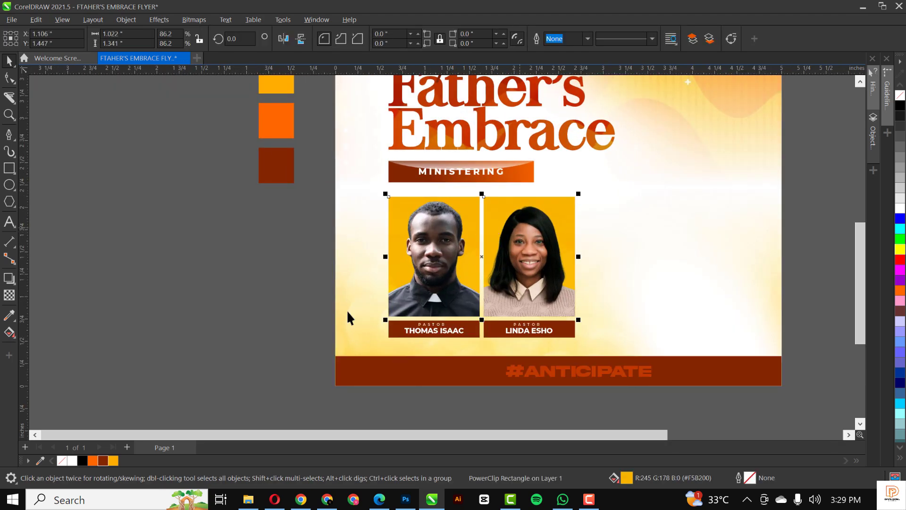
left_click(93, 461)
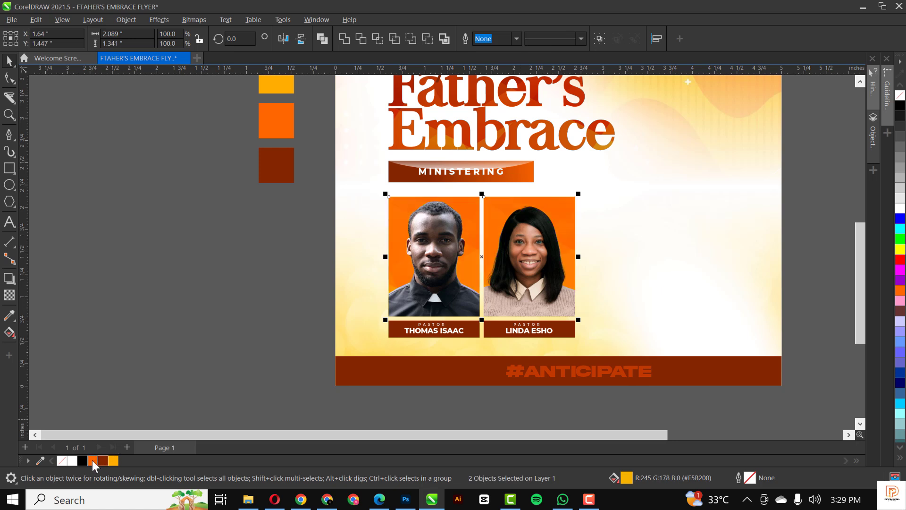
left_click(113, 460)
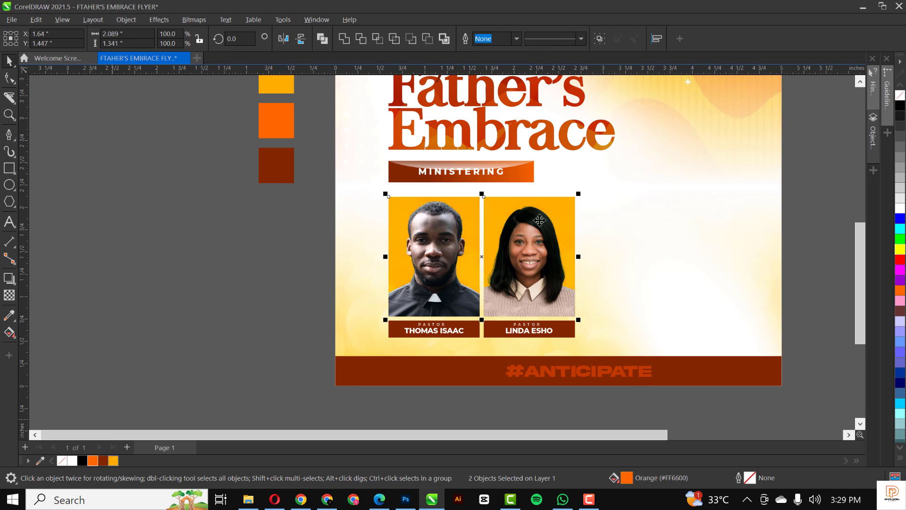
left_click(284, 239)
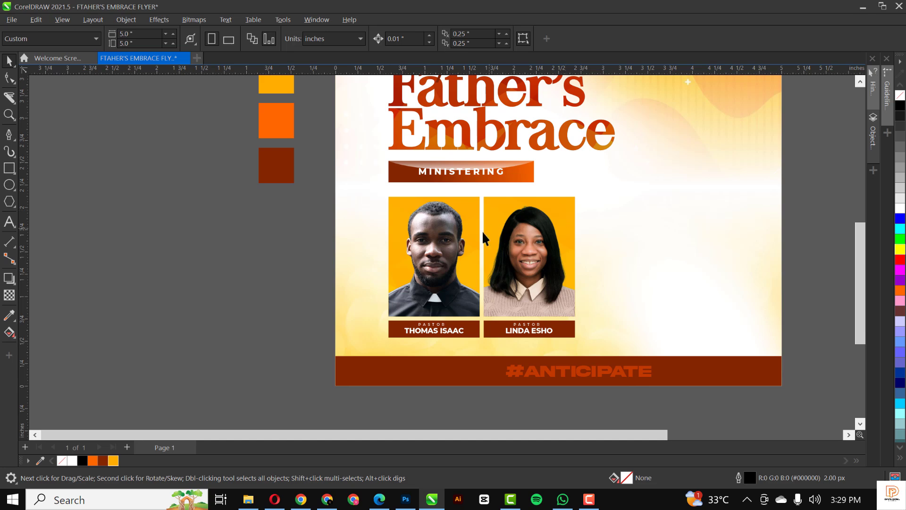
scroll(472, 238, "down", 4)
scroll(471, 219, "up", 2)
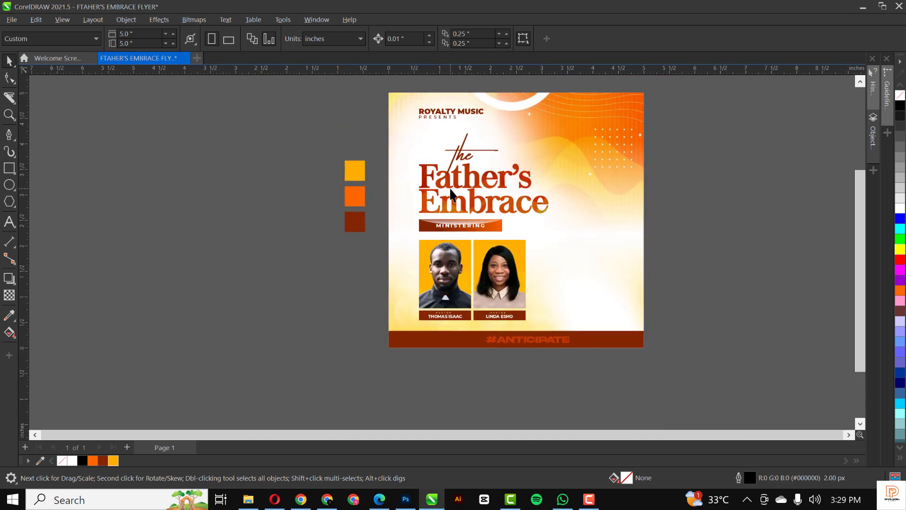
scroll(448, 207, "down", 1)
scroll(460, 321, "up", 3)
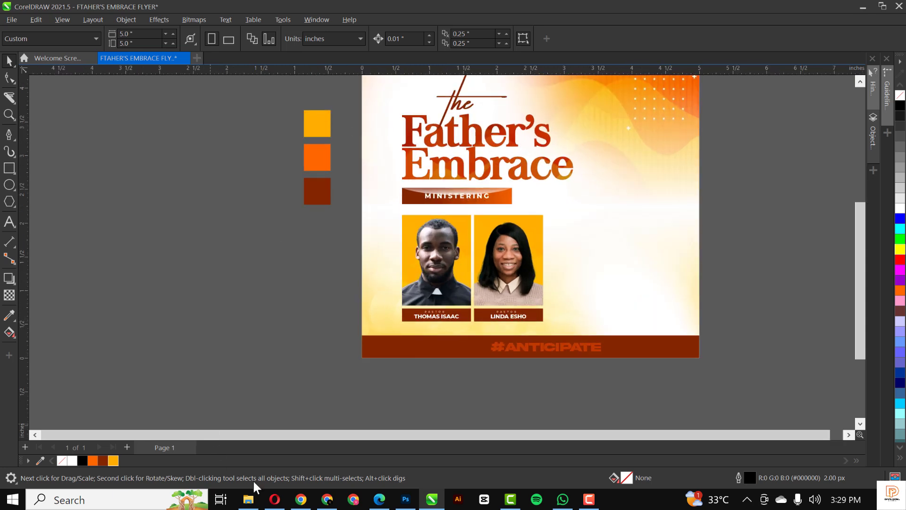
Drag the DETAILS image (25TH JULY, 2024, 4 - 7PM, venue) from the RESOURCE folder, placing it right of the photos.
left_click(248, 499)
left_click_drag(540, 121, 619, 204)
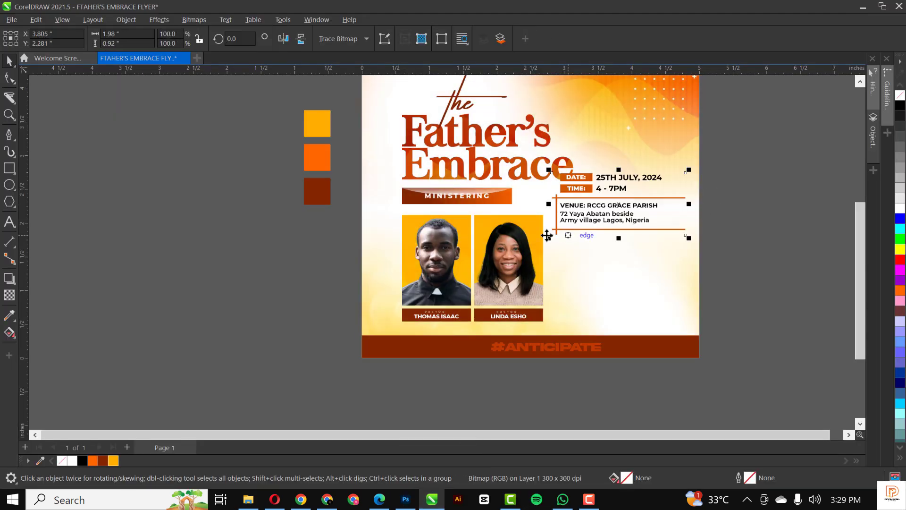
scroll(557, 236, "down", 1)
left_click_drag(554, 235, 597, 280)
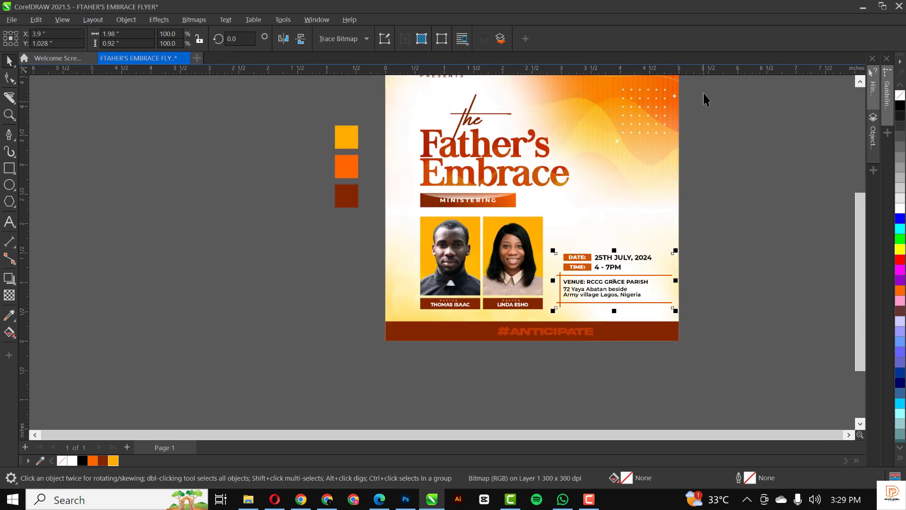
left_click_drag(704, 86, 393, 318)
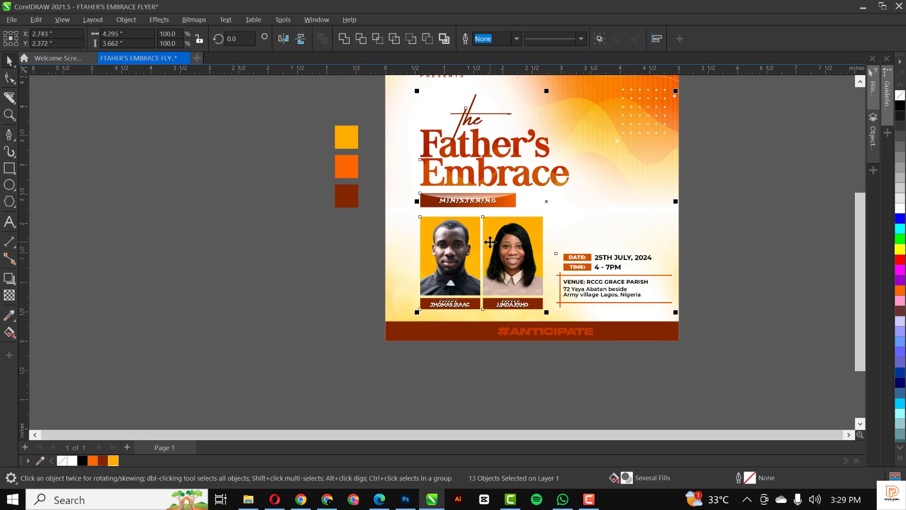
Move the selected title, photos and details block higher and slightly left on the flyer.
key("Up")
key("Up")
key("Up")
key("Up")
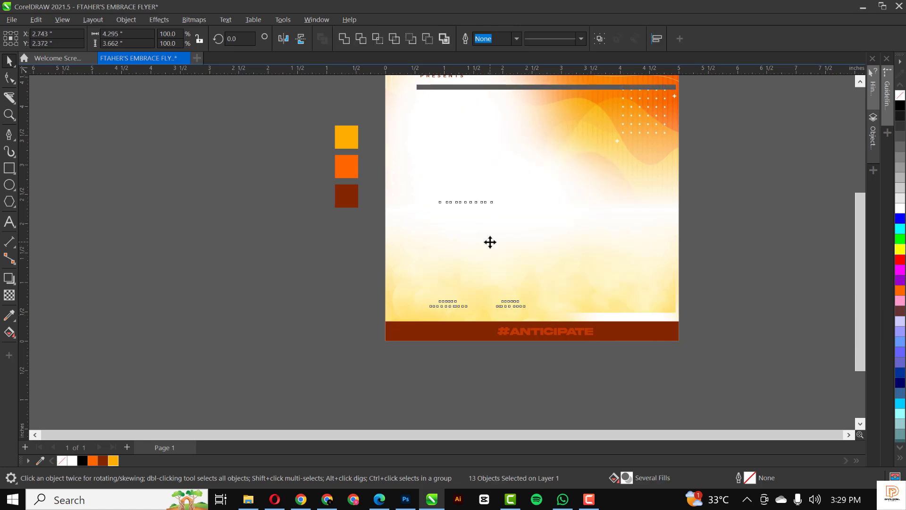
key("Up")
key("Up")
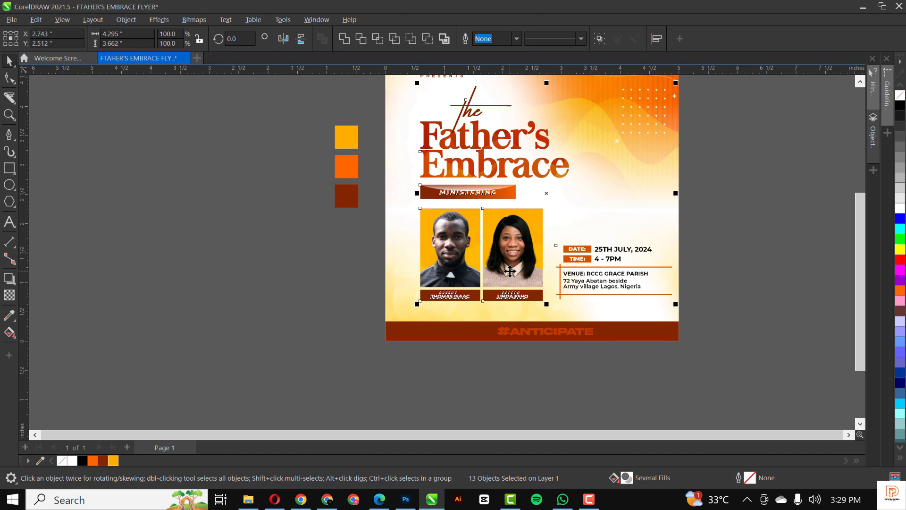
scroll(510, 271, "up", 1)
scroll(509, 271, "up", 1)
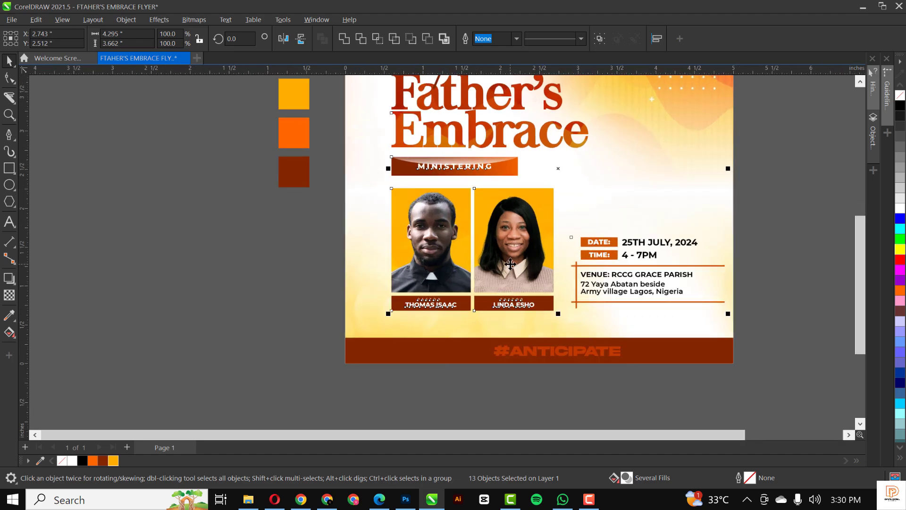
left_click_drag(510, 271, 510, 252)
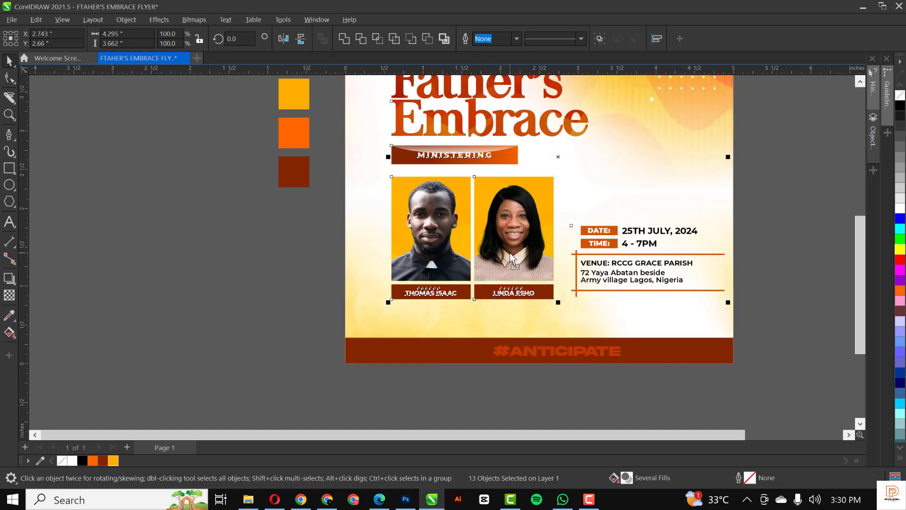
key("Left")
key("Left")
key("Left")
key("Left")
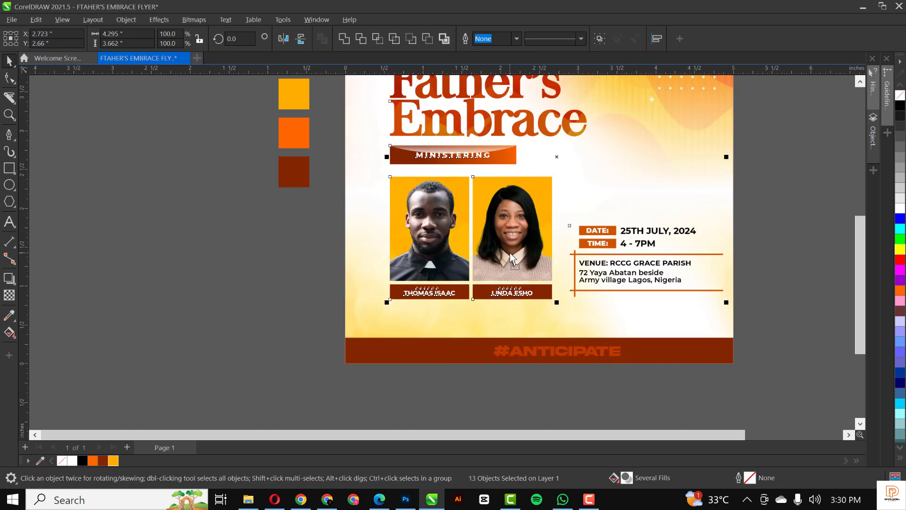
left_click(489, 367)
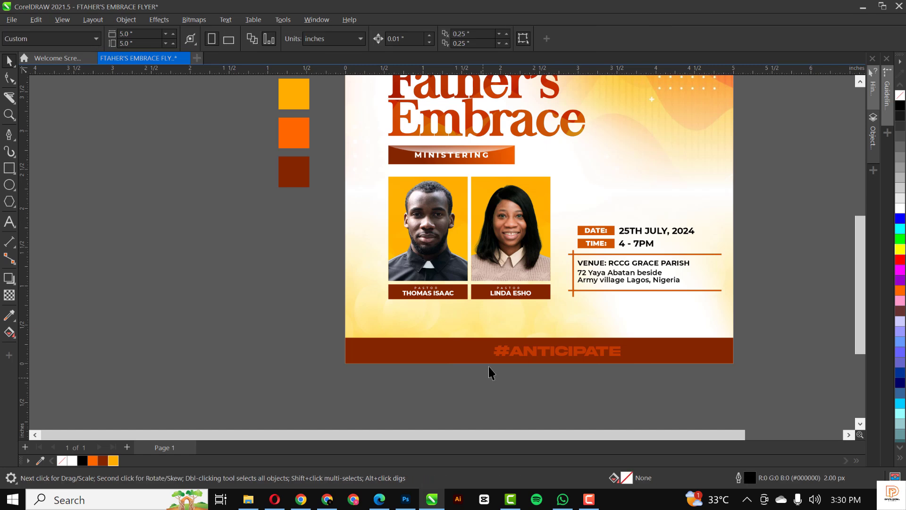
Scale the script word "the" above the title down to 82.4%.
scroll(493, 321, "down", 2)
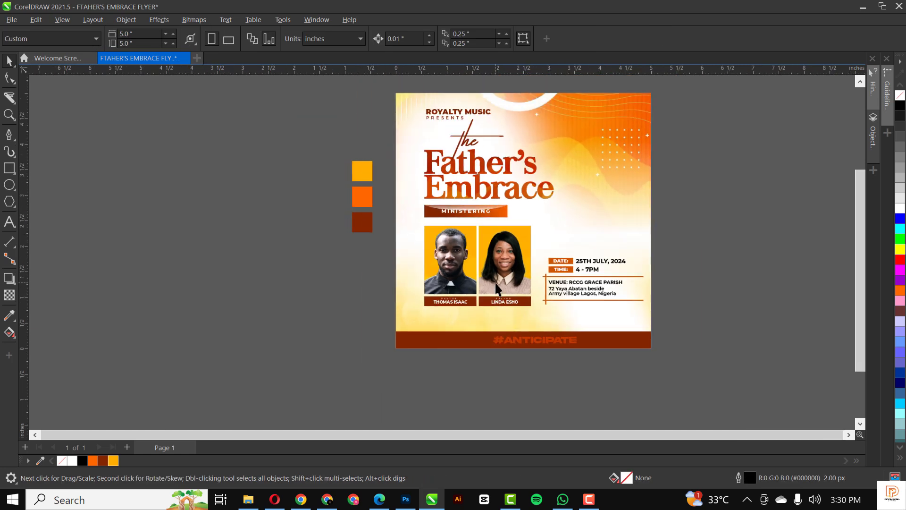
left_click(470, 138)
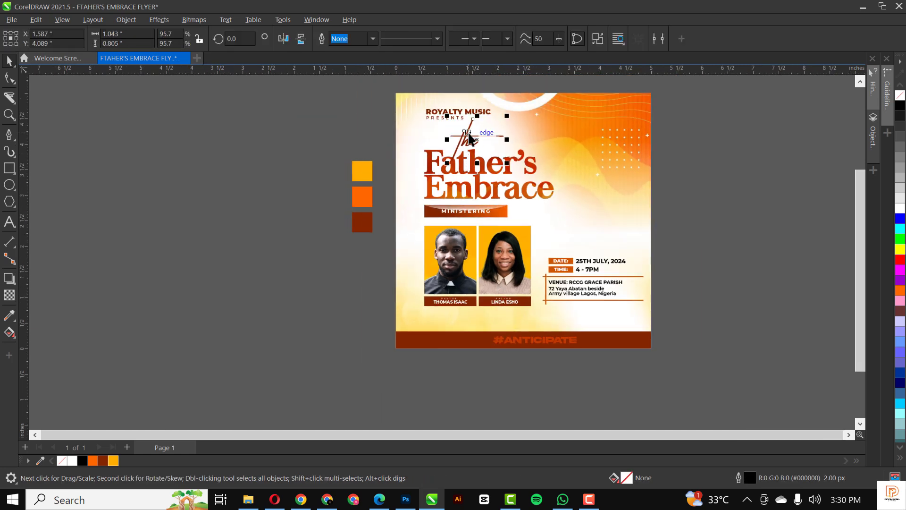
left_click_drag(507, 114, 500, 122)
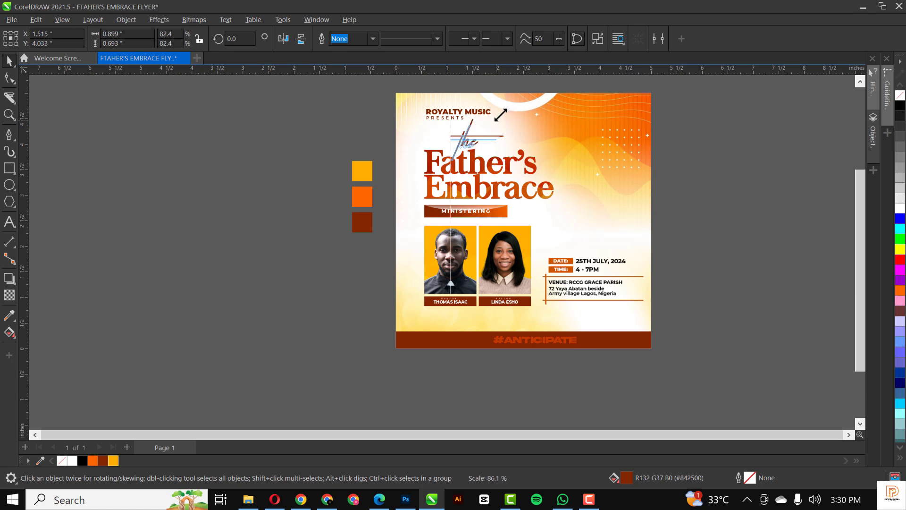
left_click(722, 204)
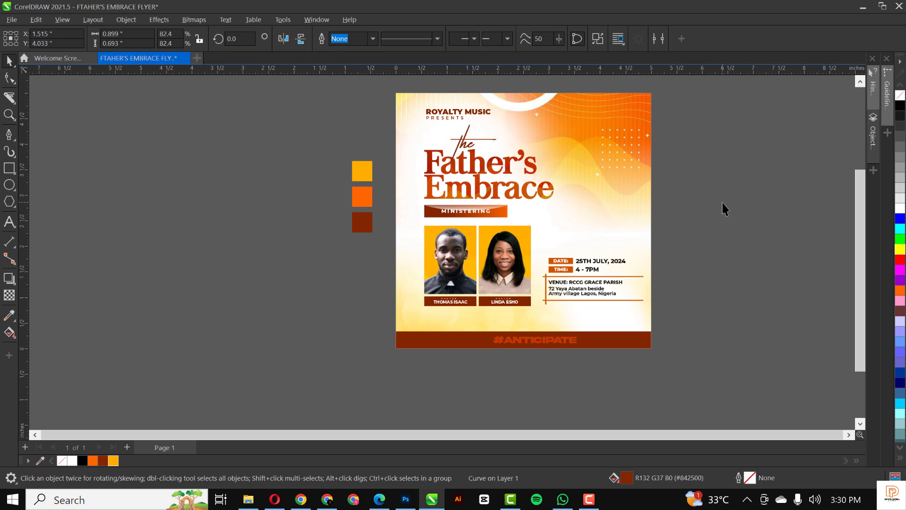
scroll(538, 332, "up", 2)
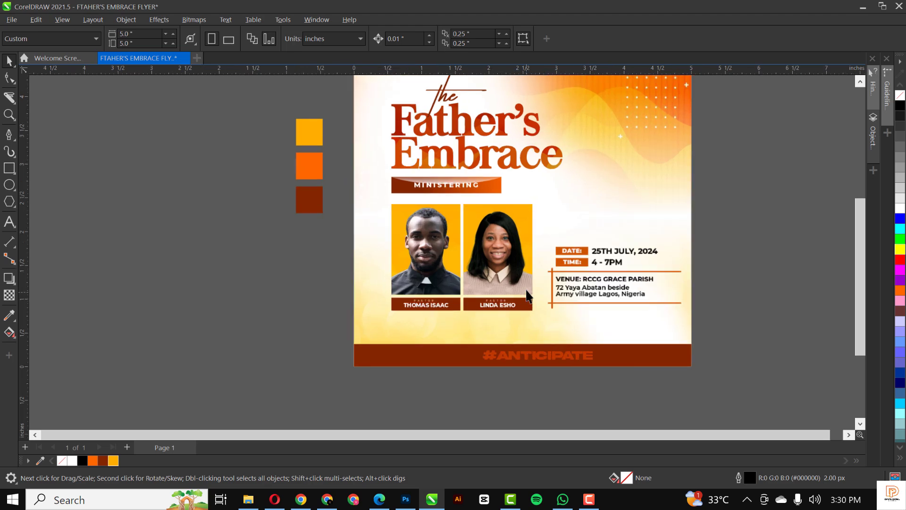
left_click_drag(434, 312, 467, 332)
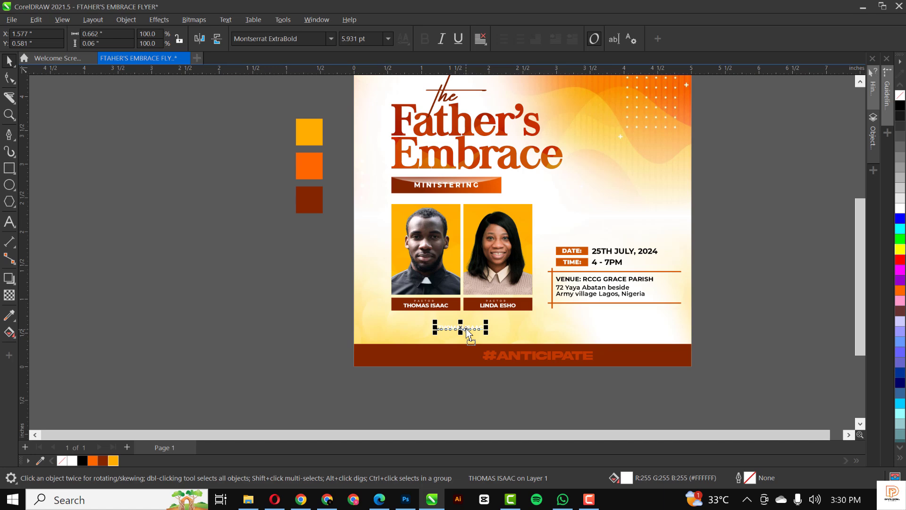
scroll(467, 333, "up", 3)
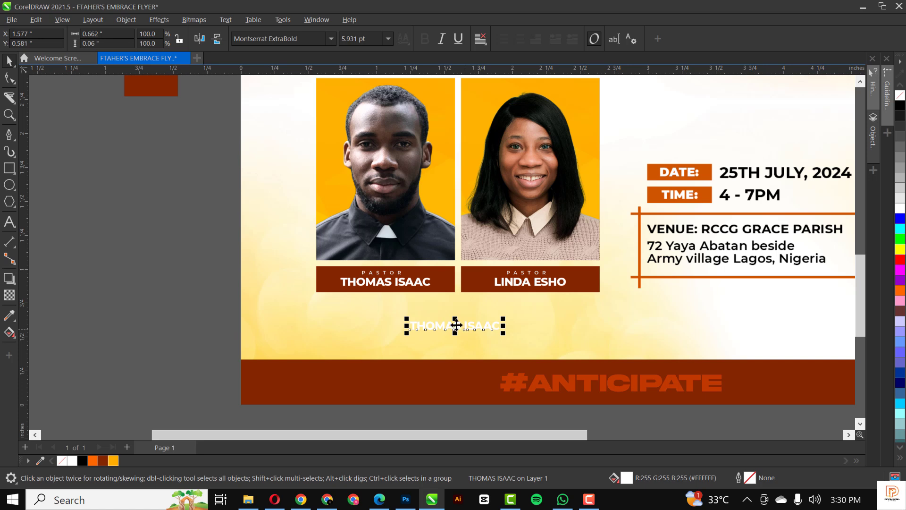
left_click(101, 458)
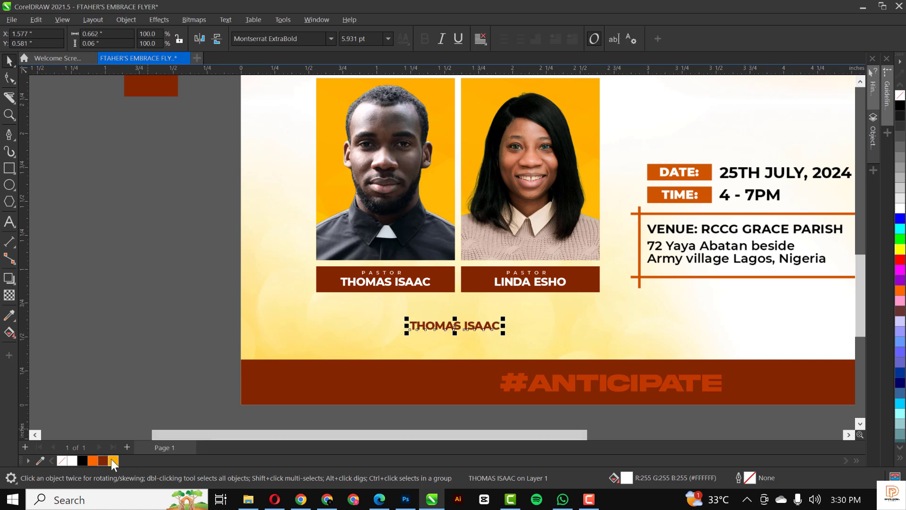
double_click(450, 324)
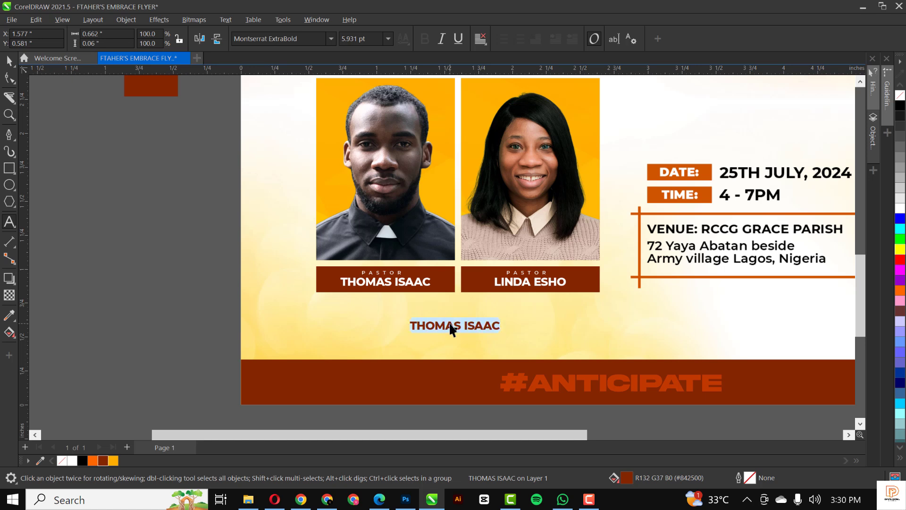
type("FA")
key("BackSpace")
type("E")
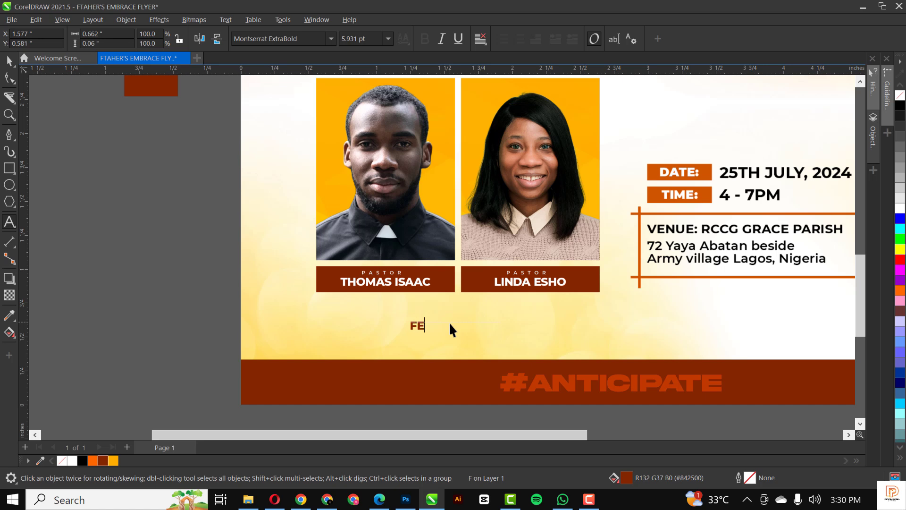
type("ATURING")
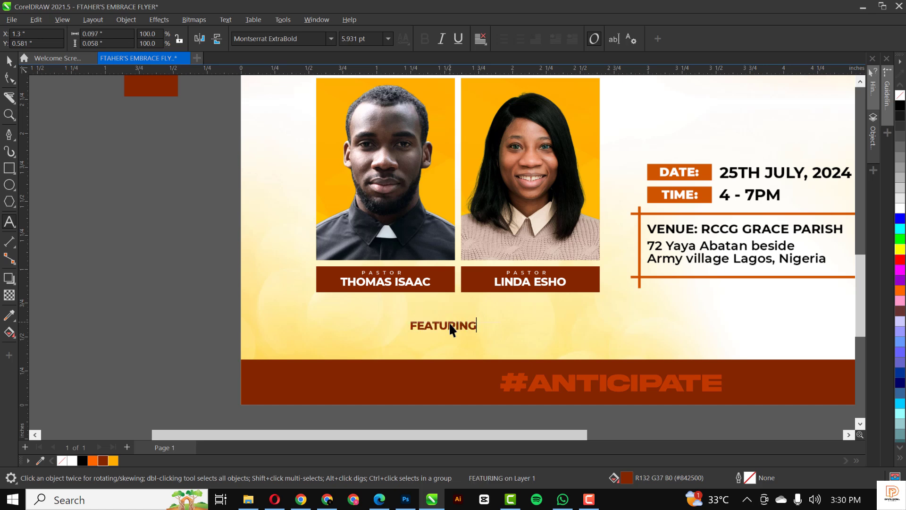
type(":")
type(" ROYA")
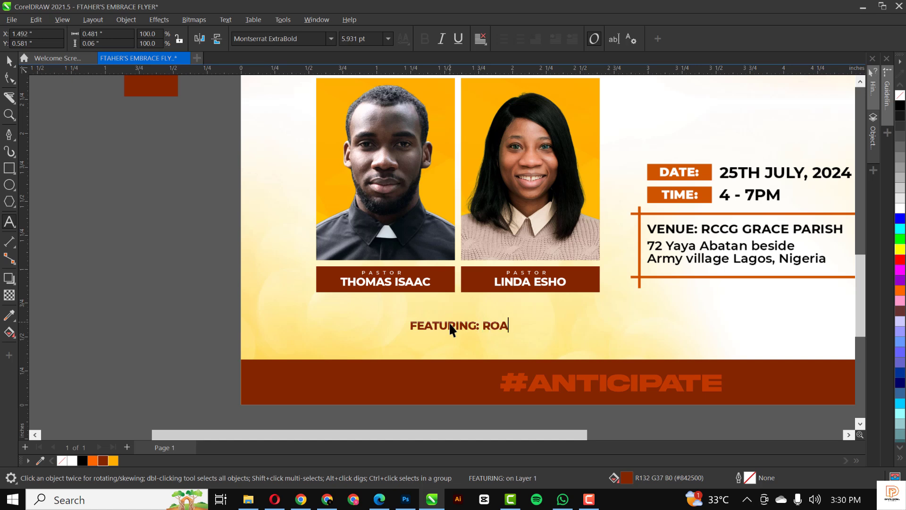
key("BackSpace")
type("YALTY MUSIC")
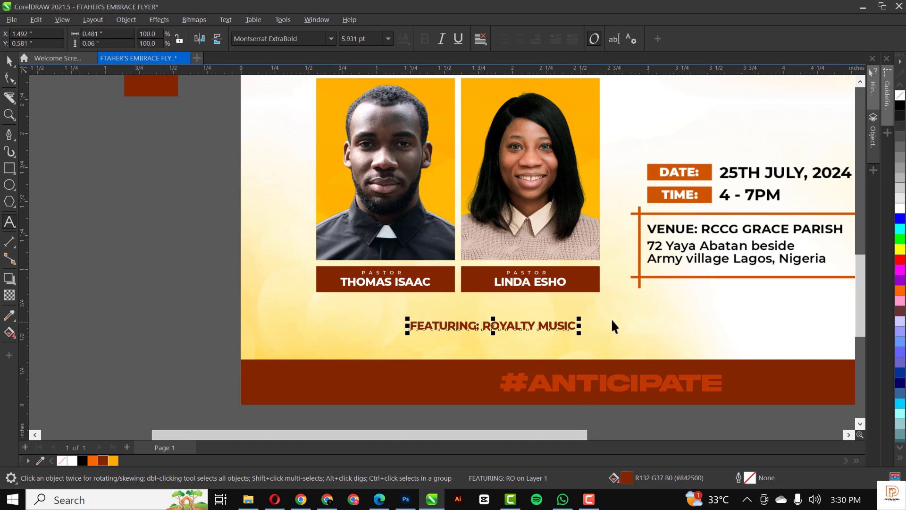
Centre the featuring line beneath the name strips and enlarge it to 119.5%.
left_click_drag(536, 329, 501, 308)
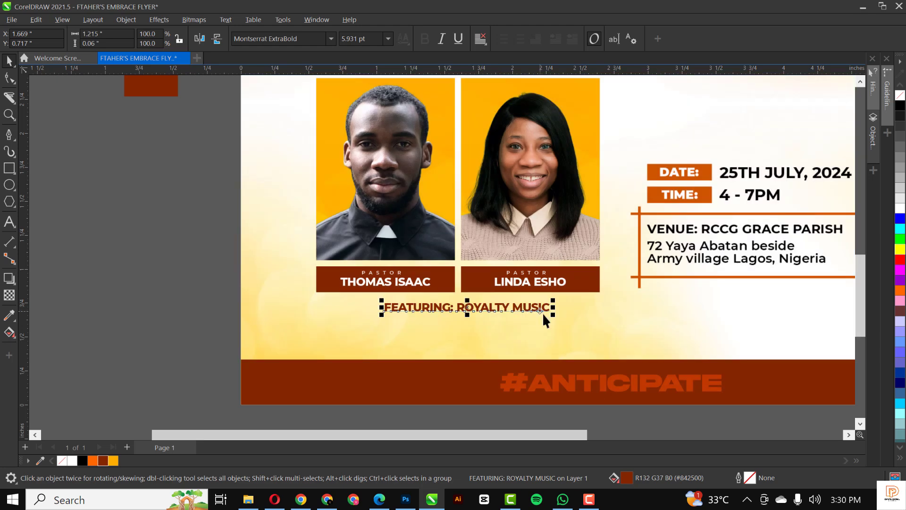
left_click_drag(556, 315, 568, 319)
left_click(179, 299)
Zoom to all objects and nudge the title, photos and details block down one step.
scroll(366, 358, "down", 5)
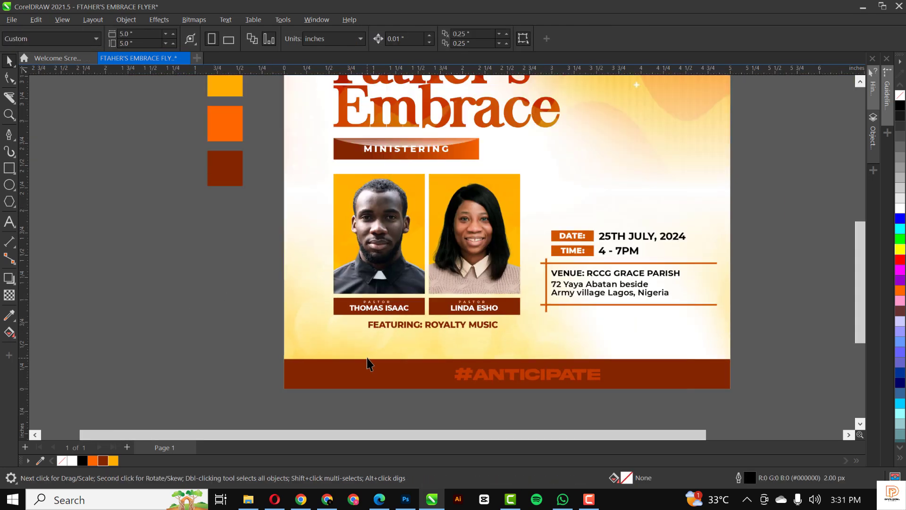
scroll(430, 240, "up", 3)
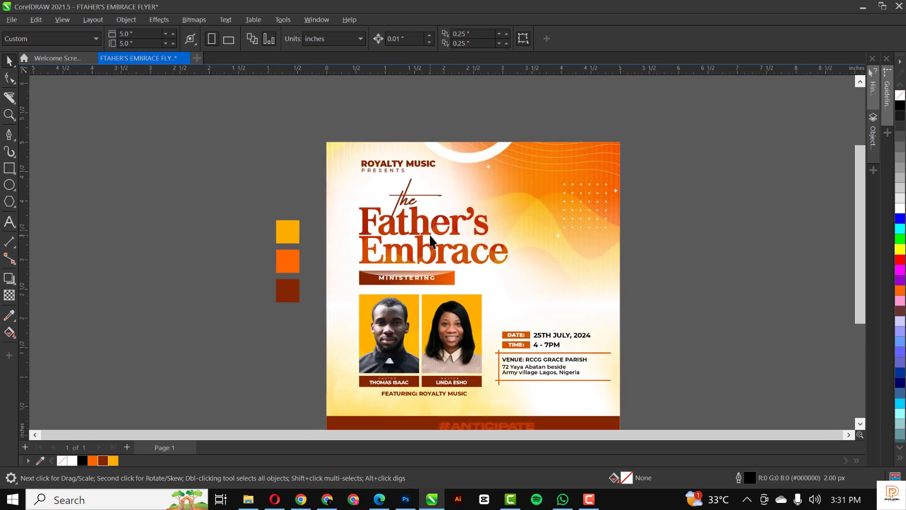
key("F4")
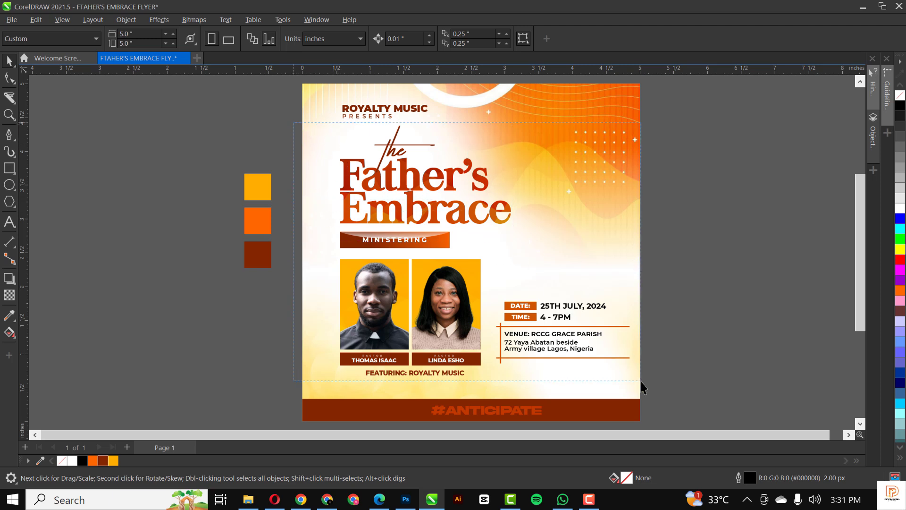
left_click_drag(641, 384, 634, 380)
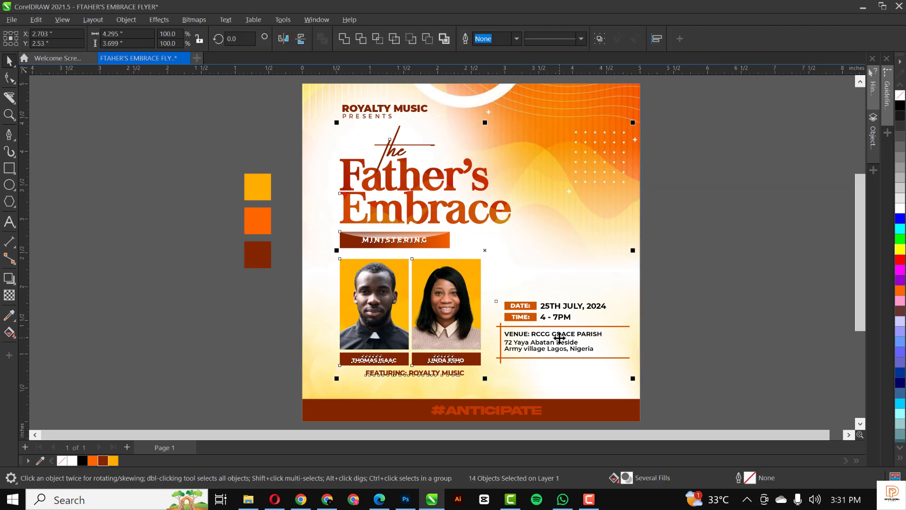
key("Down")
key("Down")
key("Down")
key("Down")
key("Down")
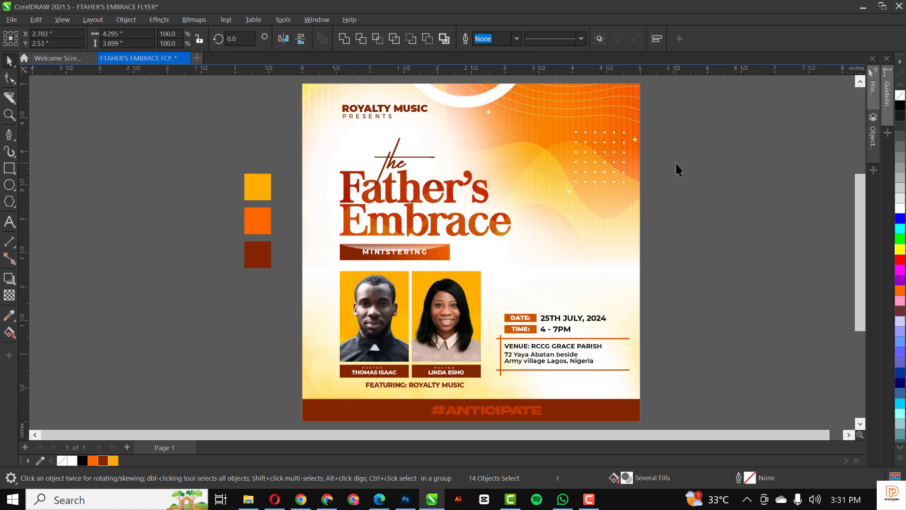
left_click(676, 163)
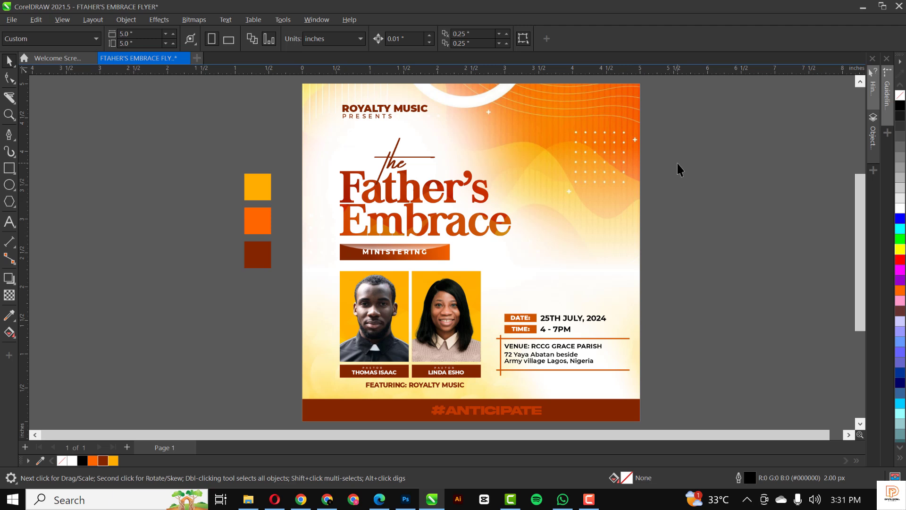
Select the #ANTICIPATE footer, then marquee-select the three colour swatches beside the page.
left_click(510, 414)
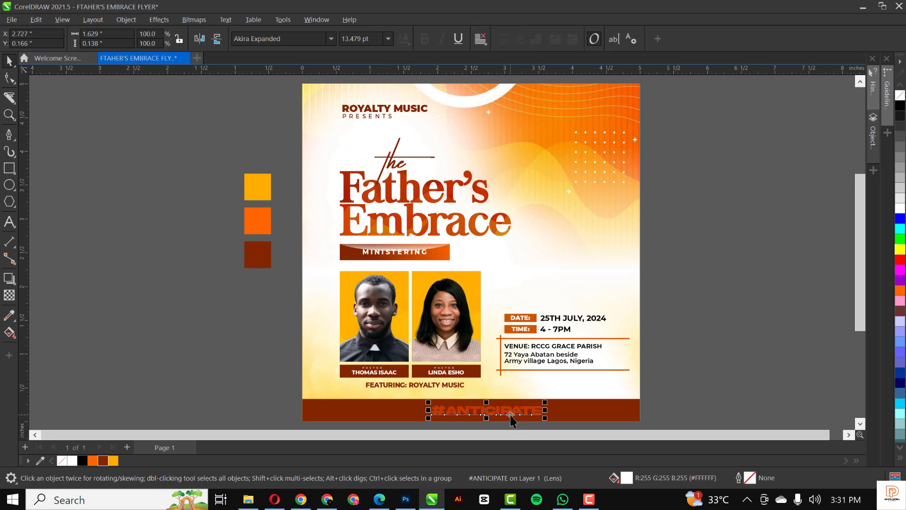
left_click(766, 303)
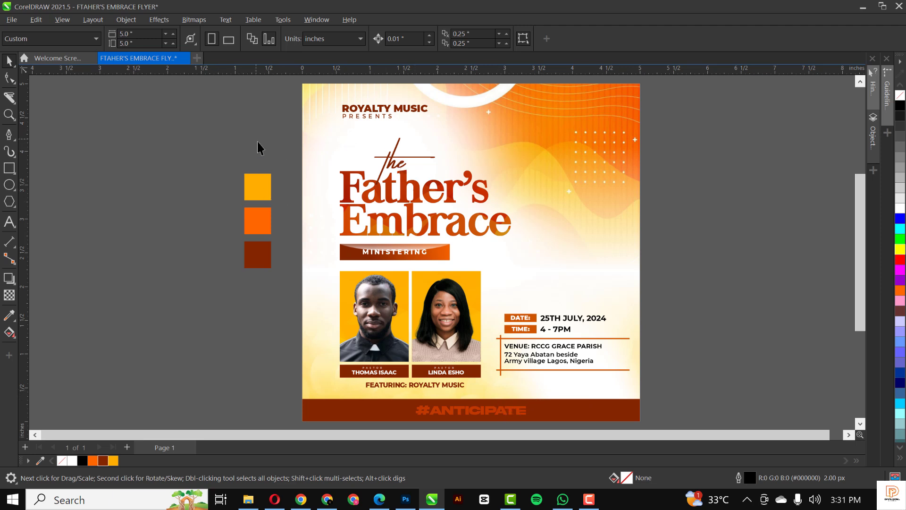
left_click_drag(187, 135, 292, 320)
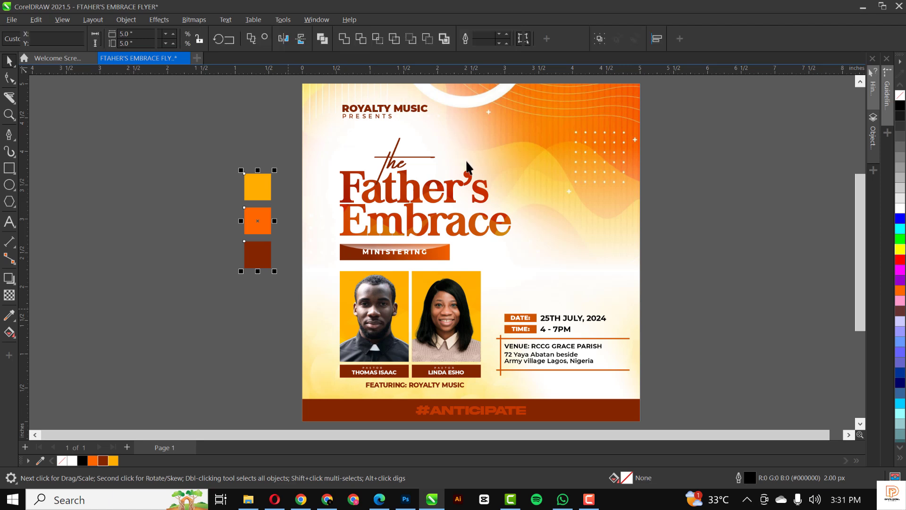